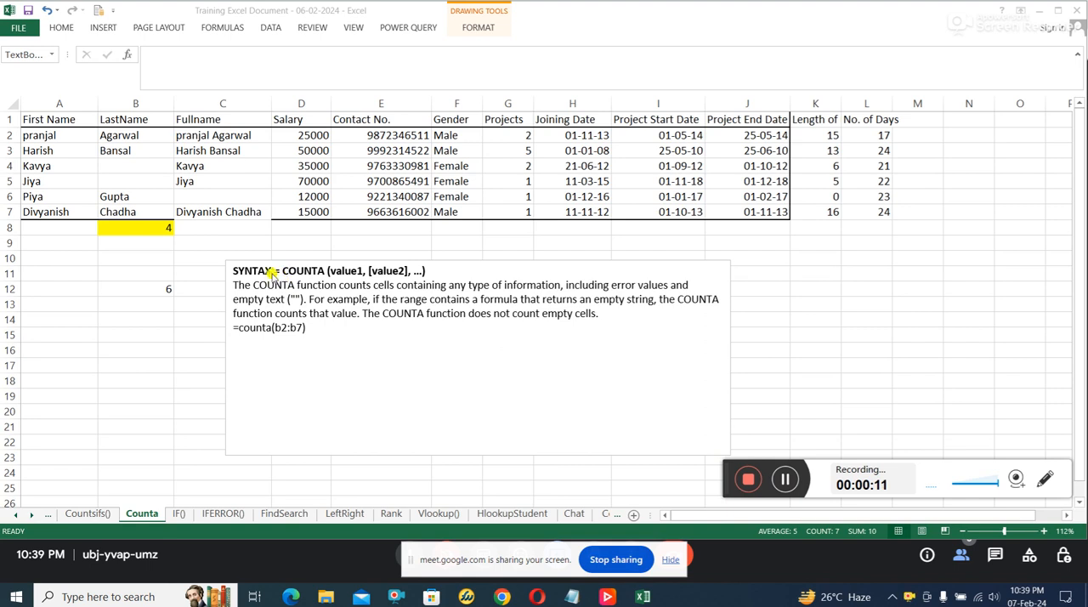
Step: Read the COUNTA syntax note, highlighting what the function counts and that it skips empty cells
type("=")
left_click(356, 273)
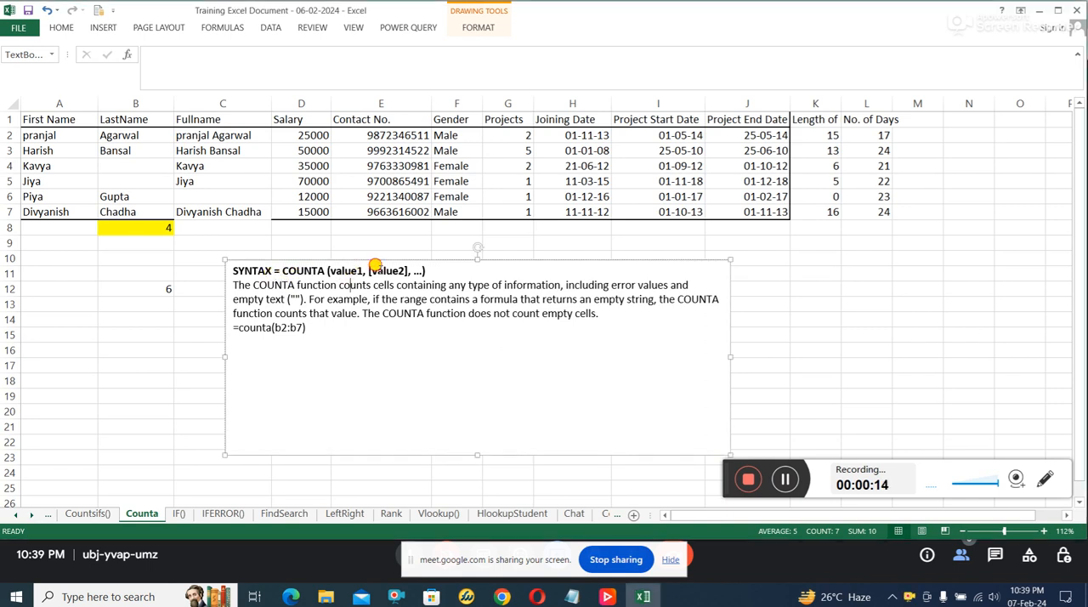
left_click_drag(269, 284, 400, 293)
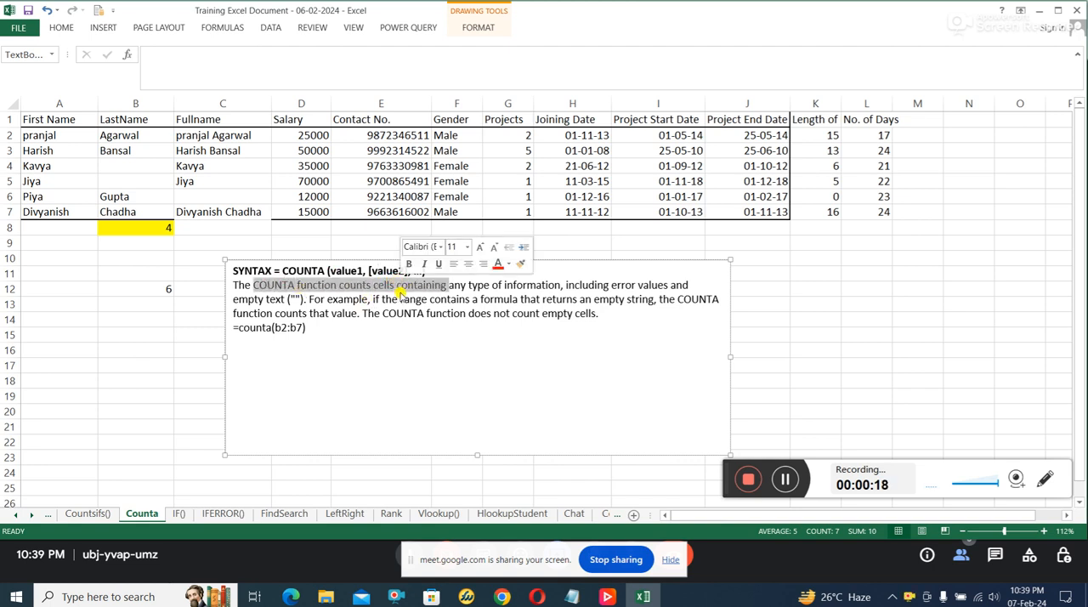
left_click(401, 291)
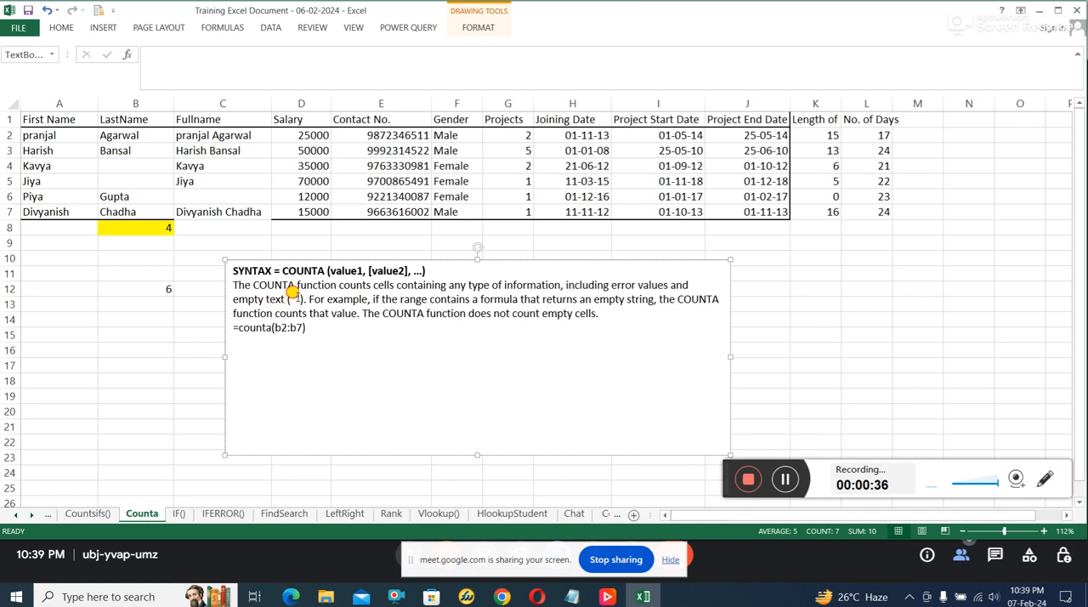
double_click(298, 298)
left_click_drag(537, 311, 600, 313)
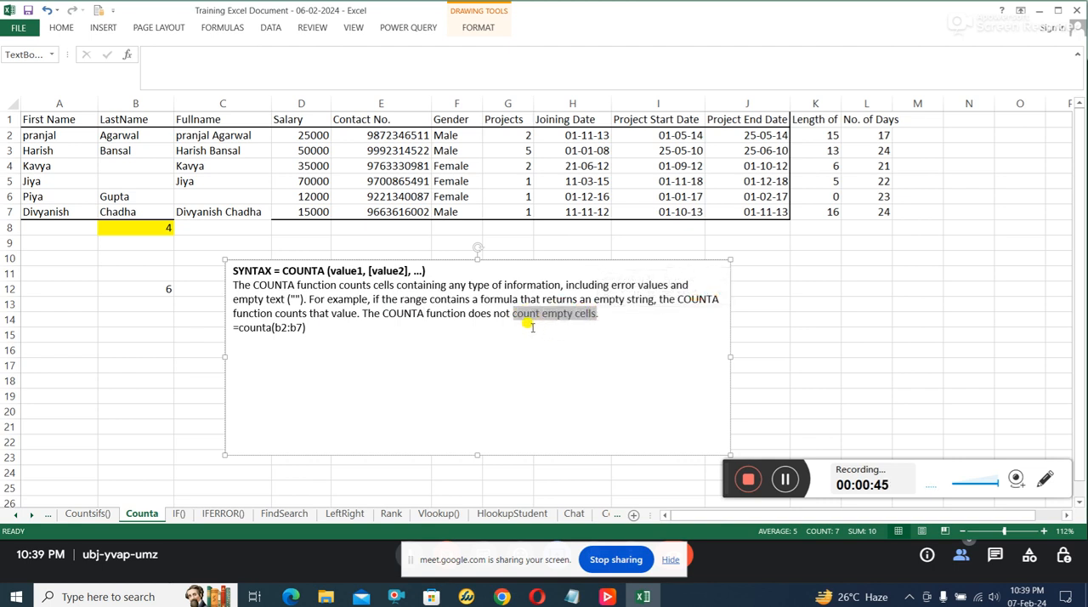
left_click(532, 327)
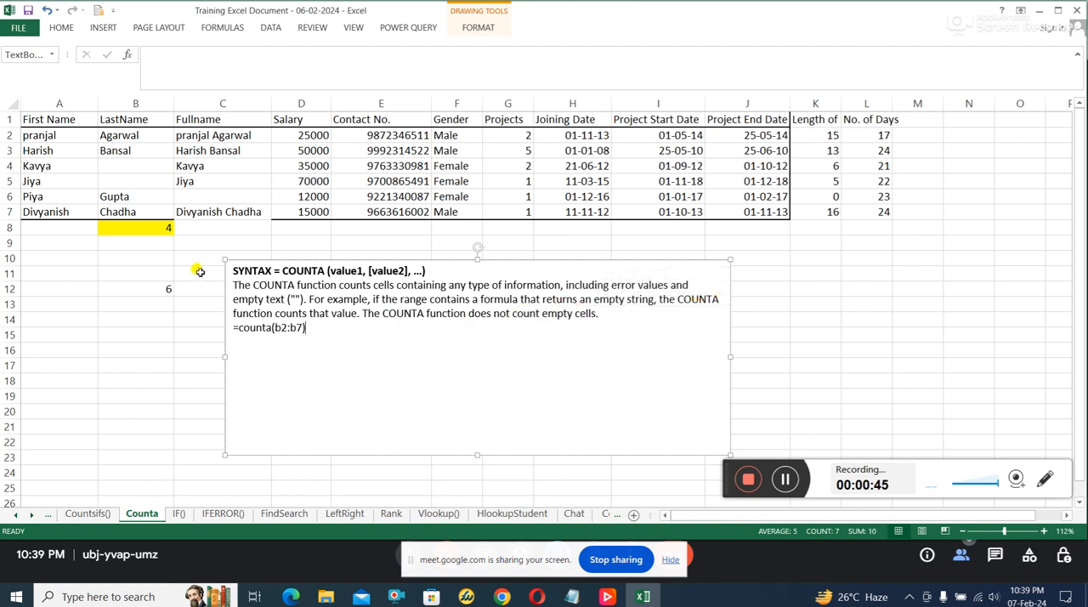
Step: Inspect the LastName entries in B2:B7, including the blank cells, and the COUNTA formula in cell B8
left_click(136, 103)
left_click(138, 209)
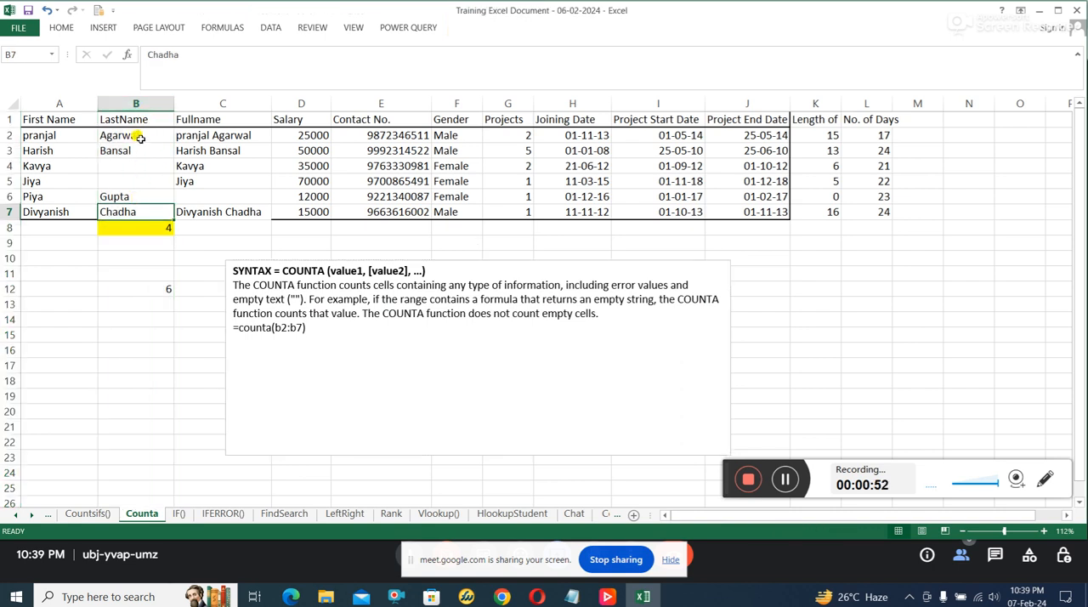
left_click(139, 137)
left_click(137, 151)
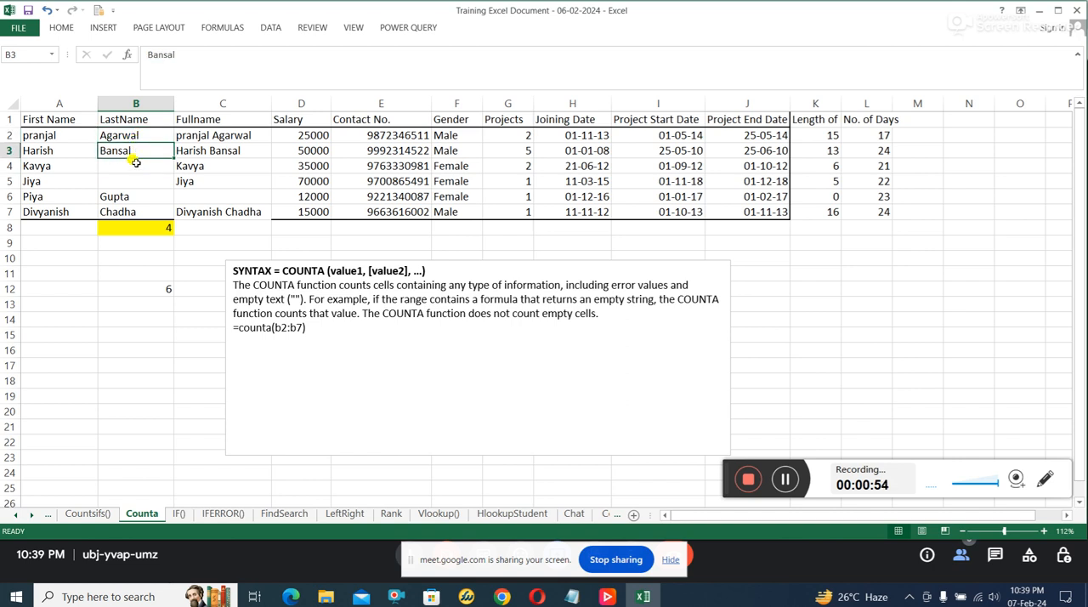
left_click(135, 164)
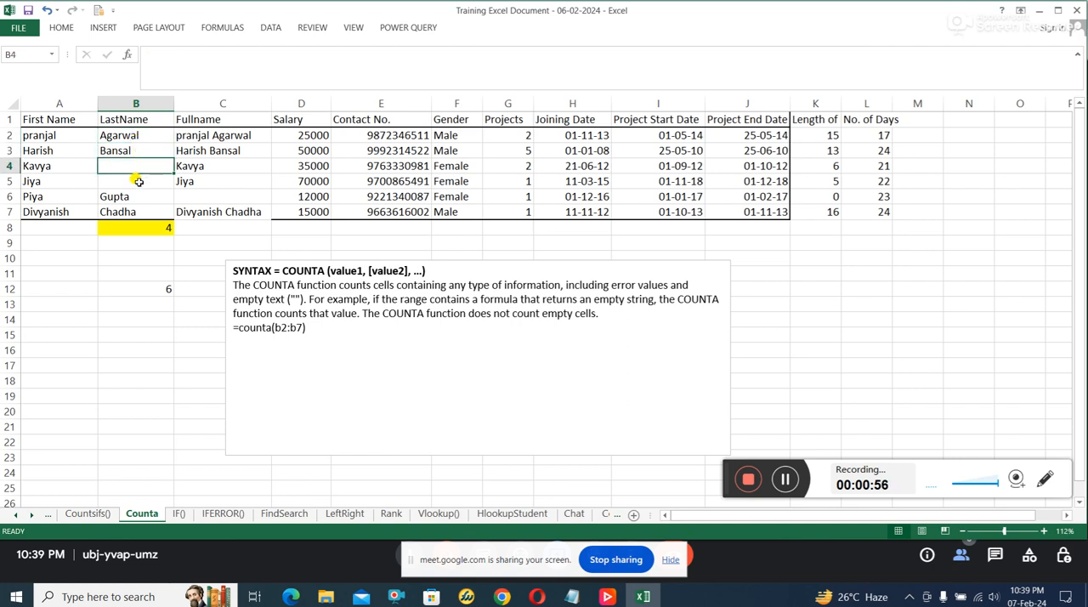
left_click(137, 181)
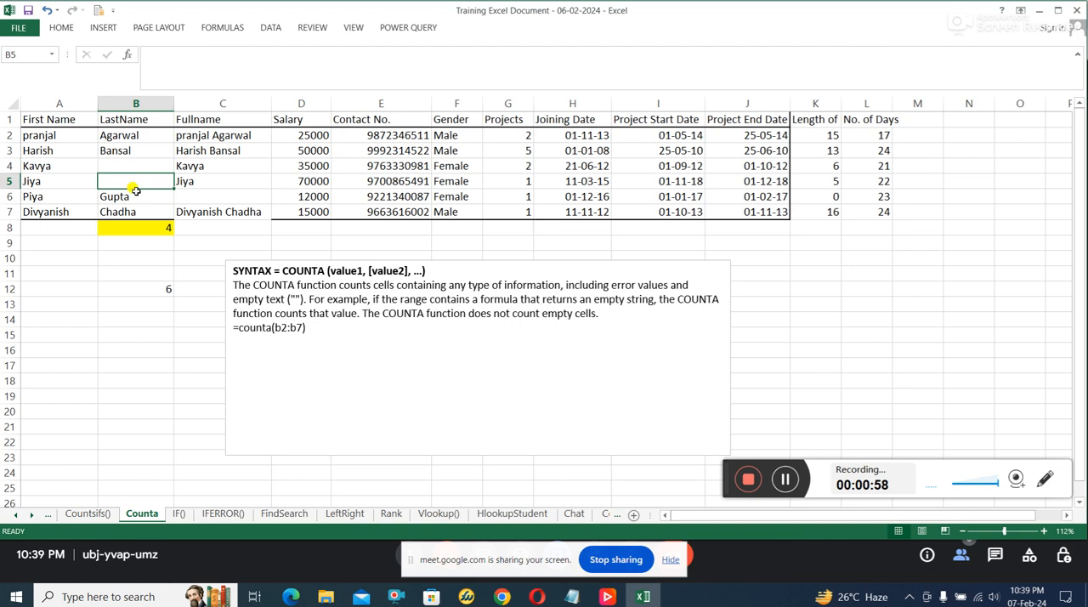
left_click(134, 197)
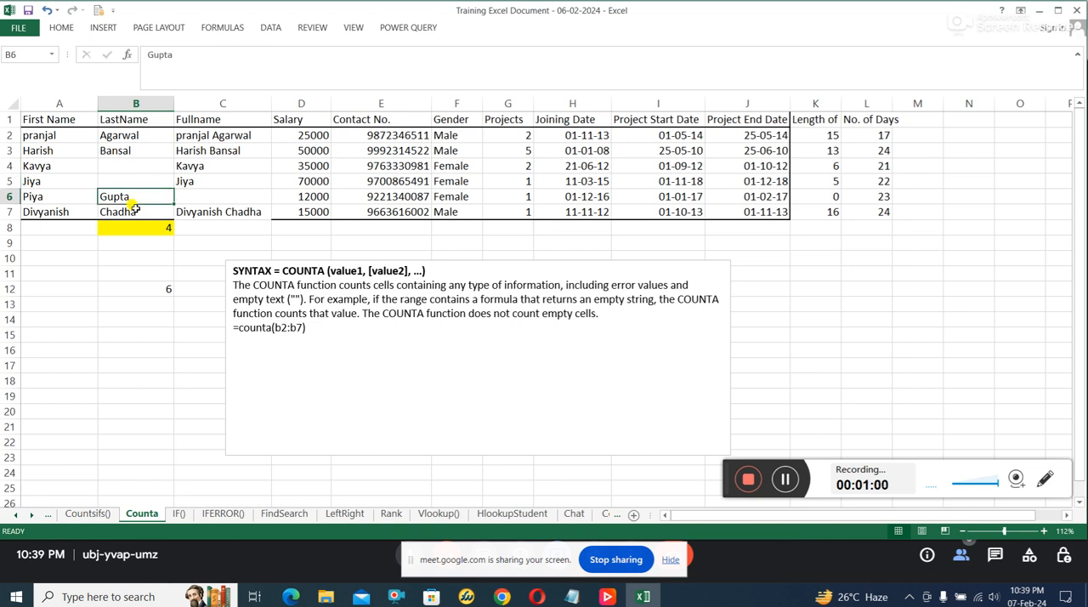
left_click(134, 211)
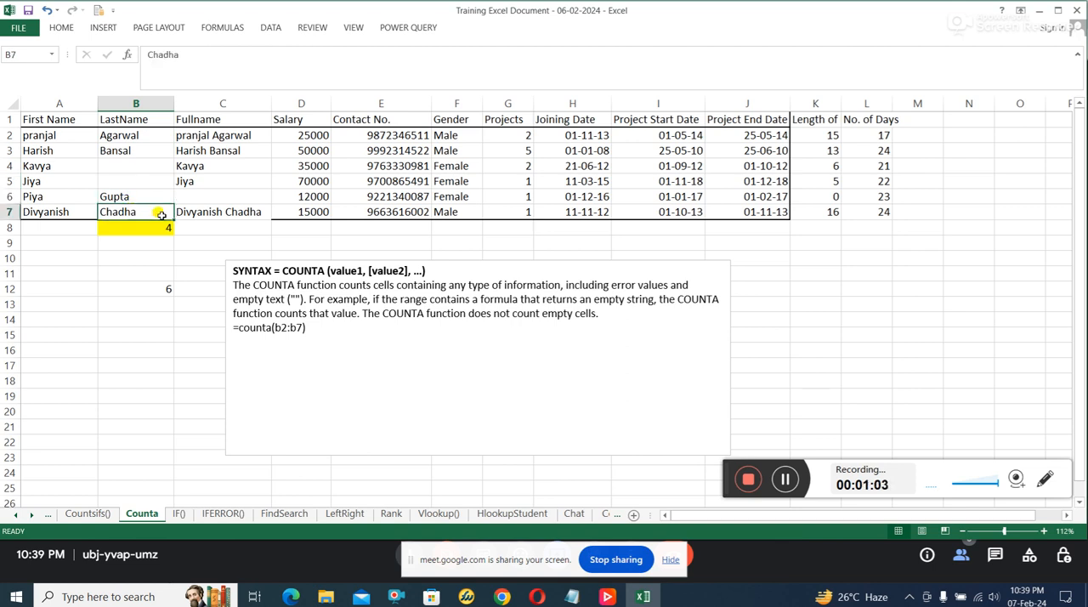
left_click(152, 229)
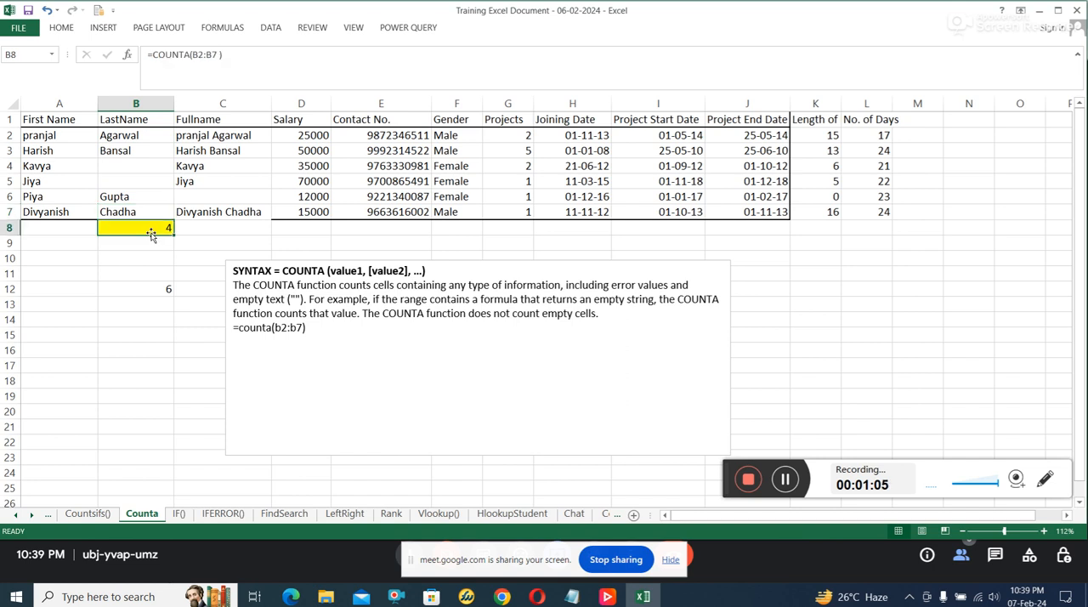
left_click(136, 134)
left_click_drag(136, 134, 131, 150)
left_click_drag(129, 197, 128, 211)
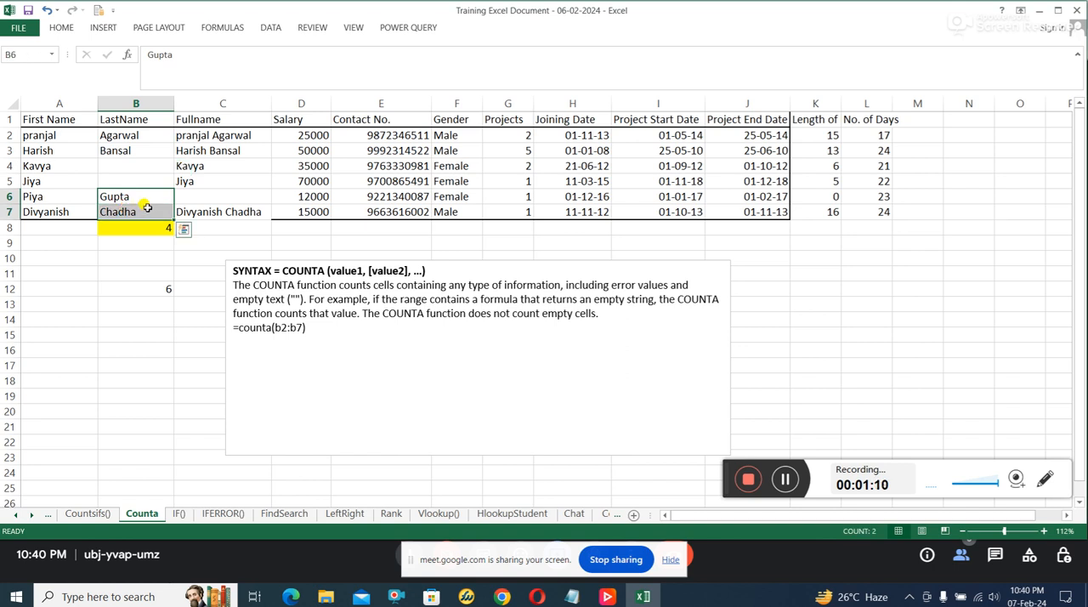
left_click(145, 228)
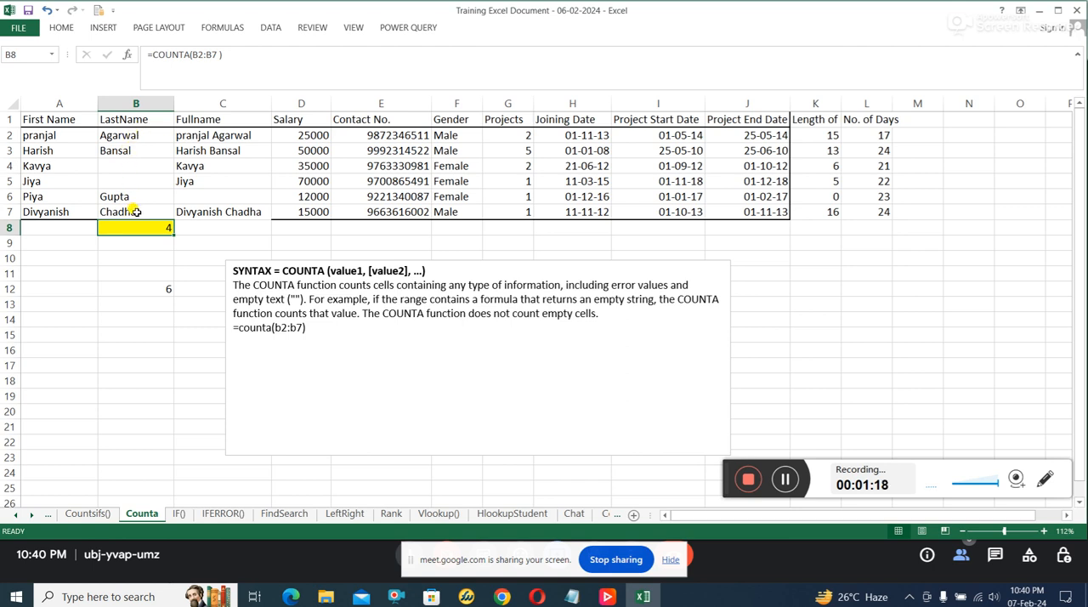
Step: Enter the formula =COUNTA(C2:C7) in cell C8 to count the filled Fullname cells
left_click(240, 230)
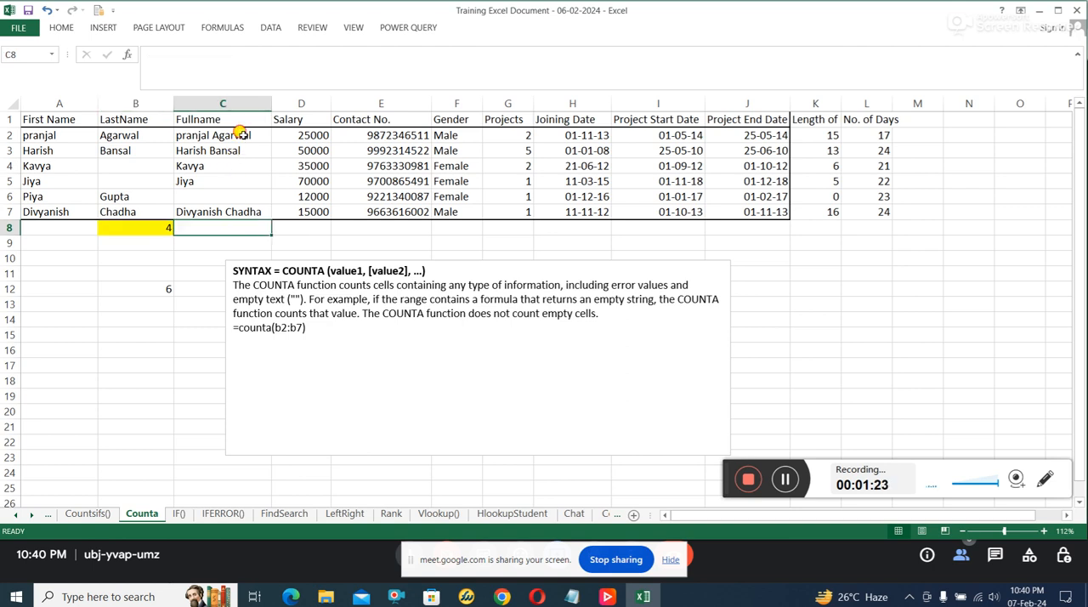
left_click_drag(239, 134, 226, 214)
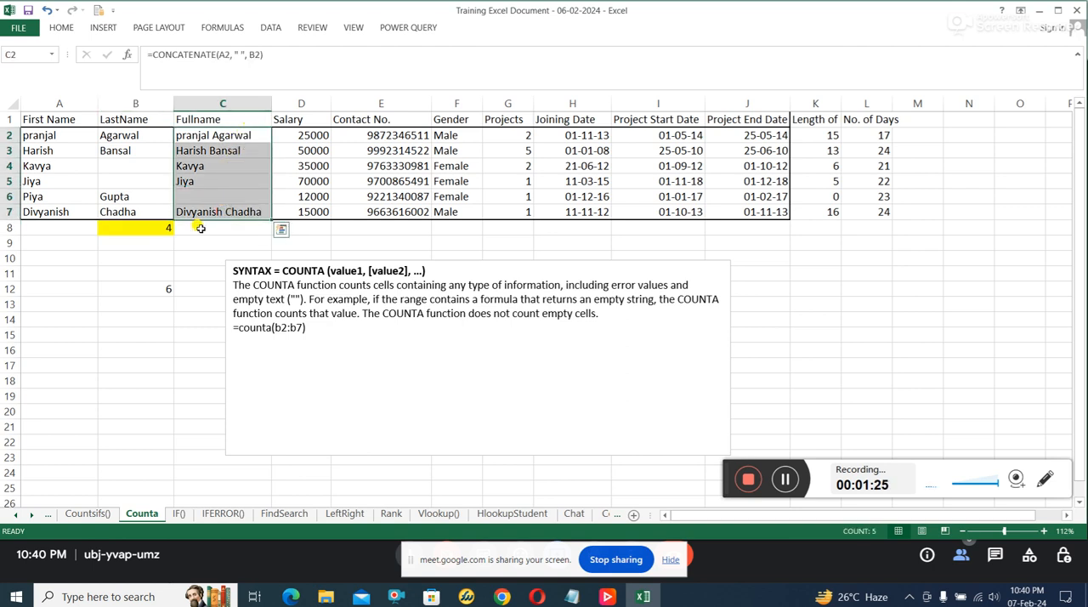
left_click(217, 236)
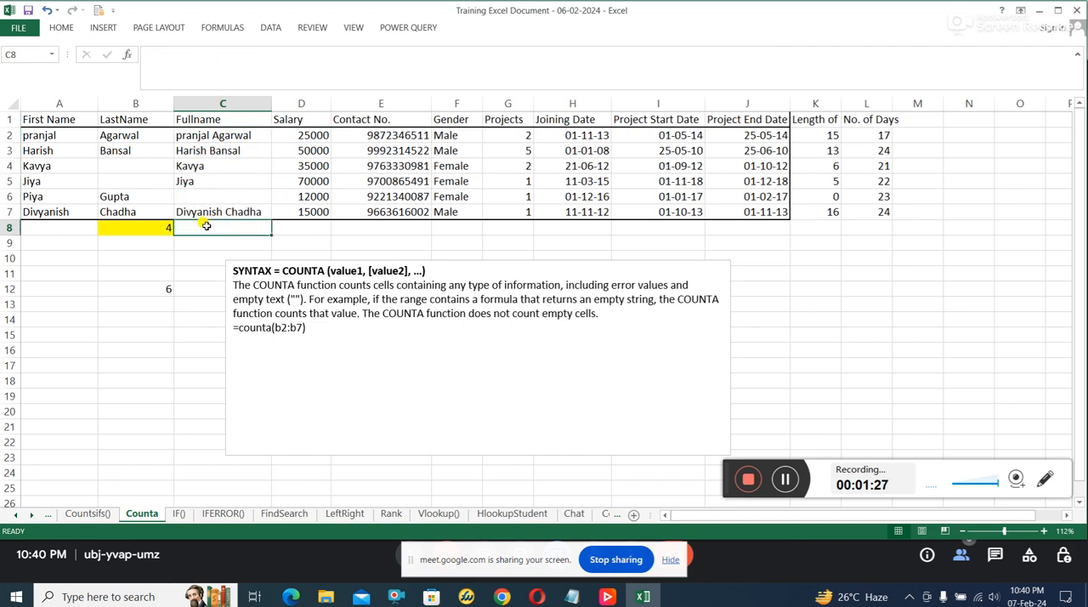
type("=")
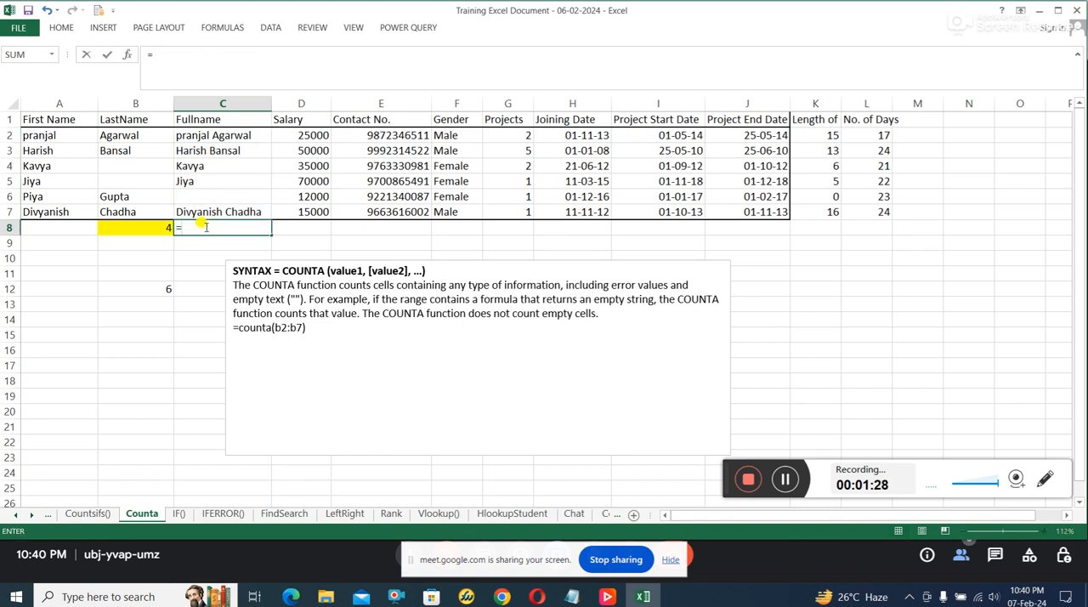
type("COUNTA")
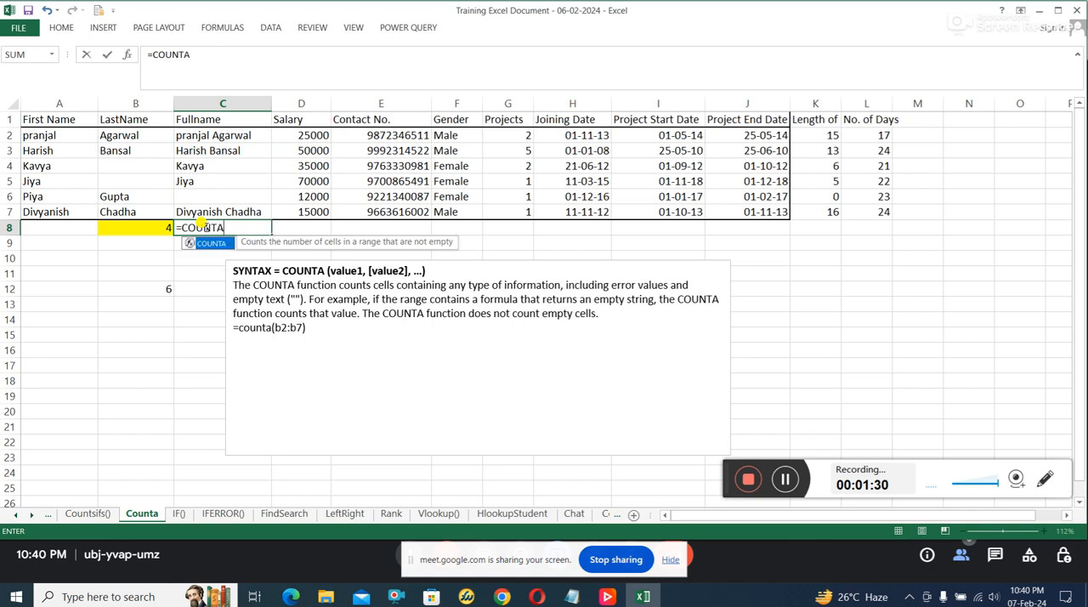
type("(")
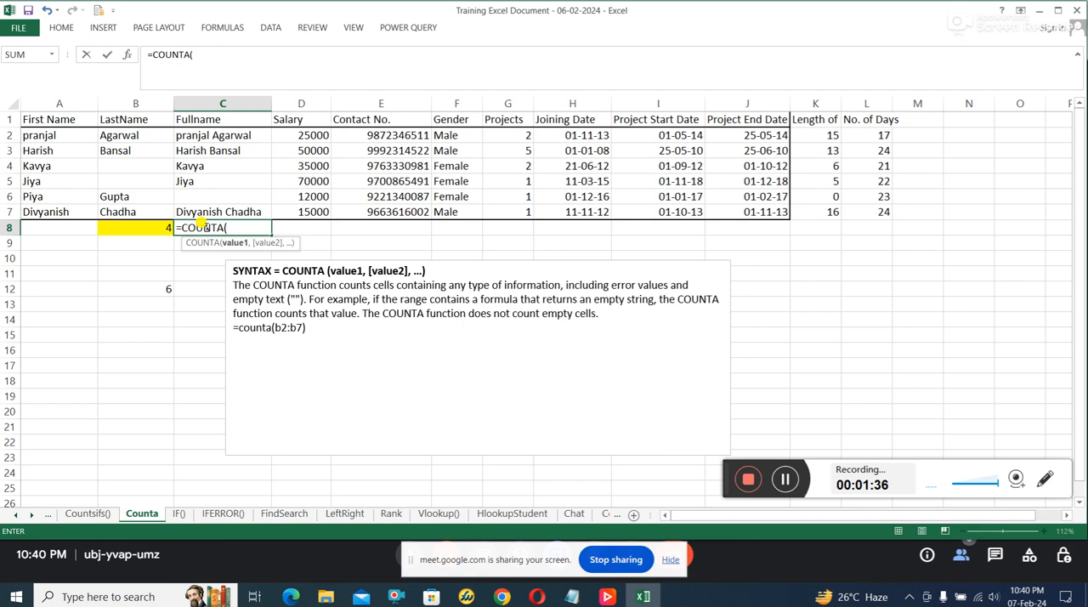
type("C2:")
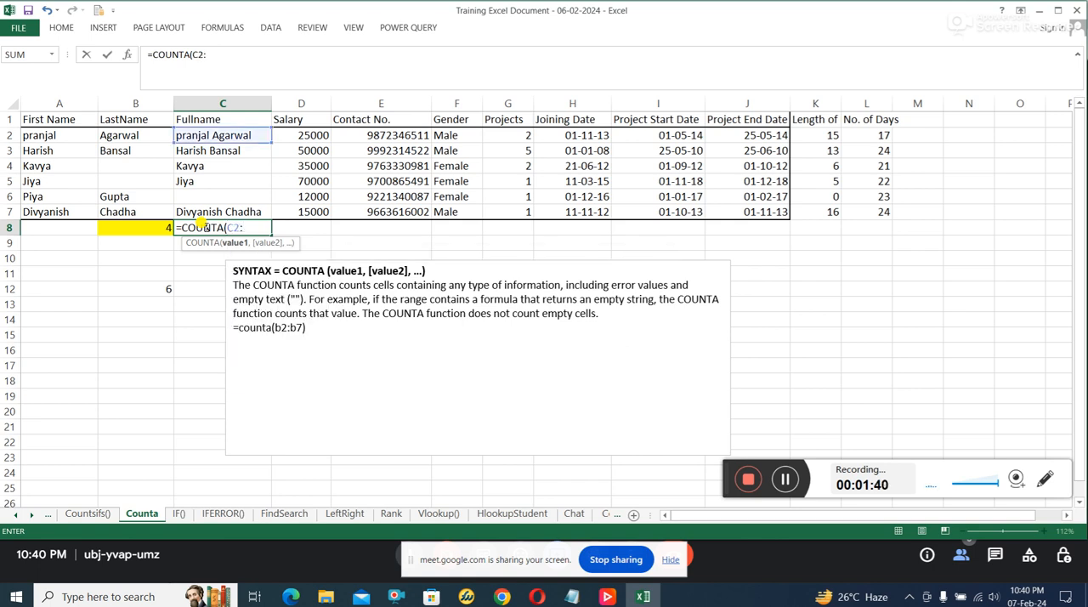
type("C7")
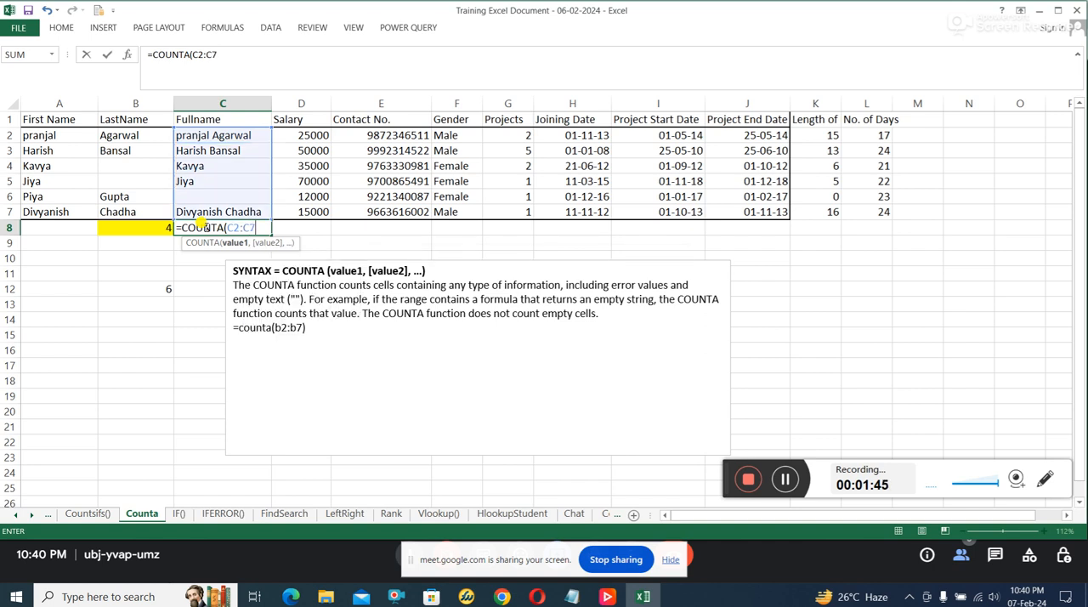
type(")")
key("Return")
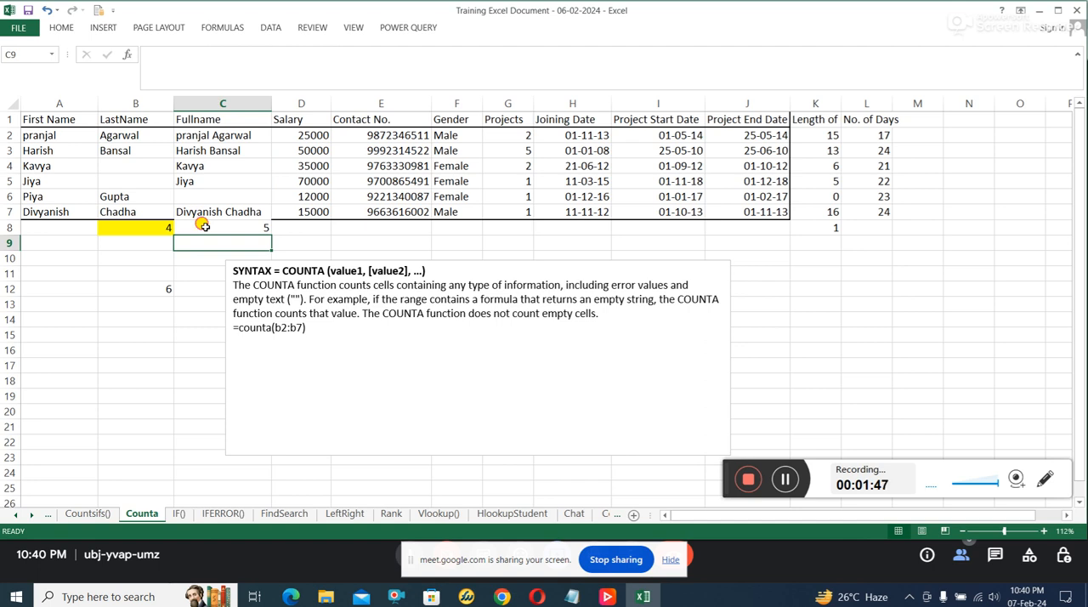
Step: Check the formula in C8 against the individual Fullname cells that it counts
left_click(204, 227)
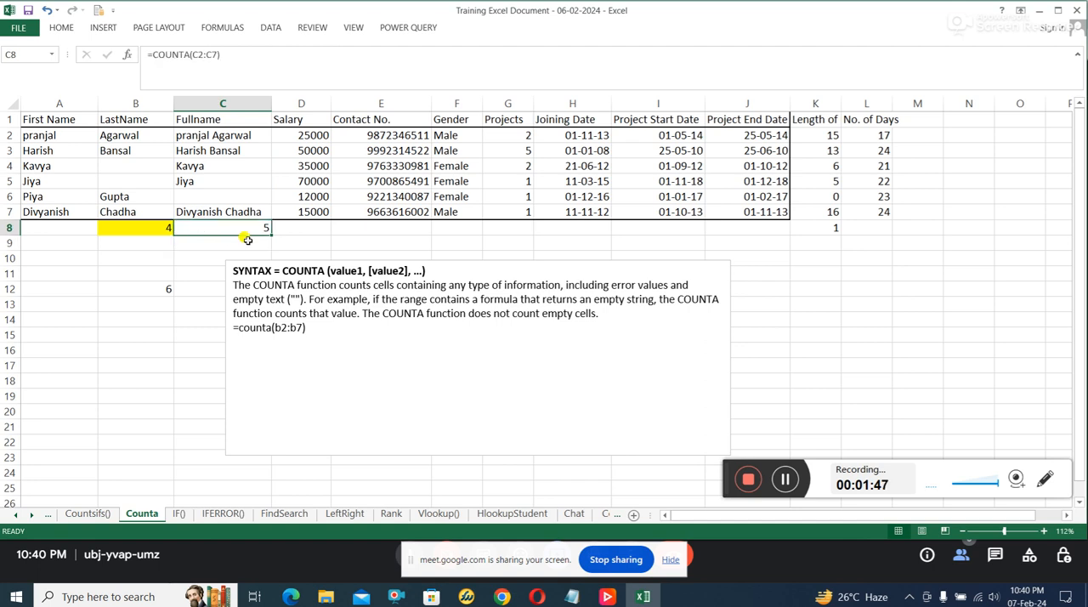
left_click(229, 133)
left_click(223, 152)
left_click(212, 167)
left_click(204, 179)
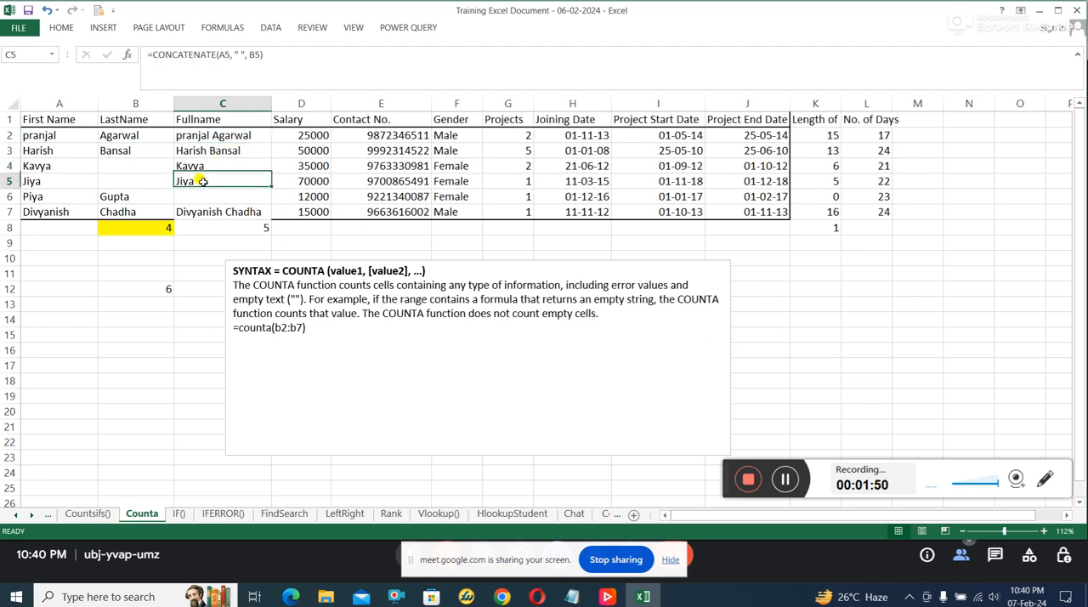
left_click(236, 211)
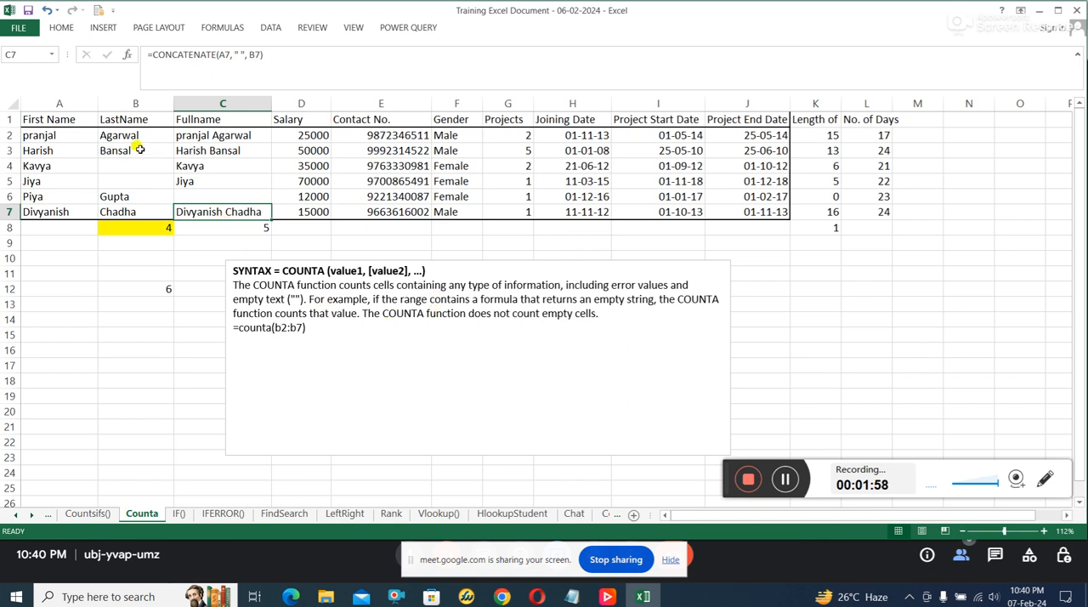
Step: Review the data range A2:J7, the blank LastName cells, and the Contact No. and Gender columns
left_click_drag(51, 134, 755, 211)
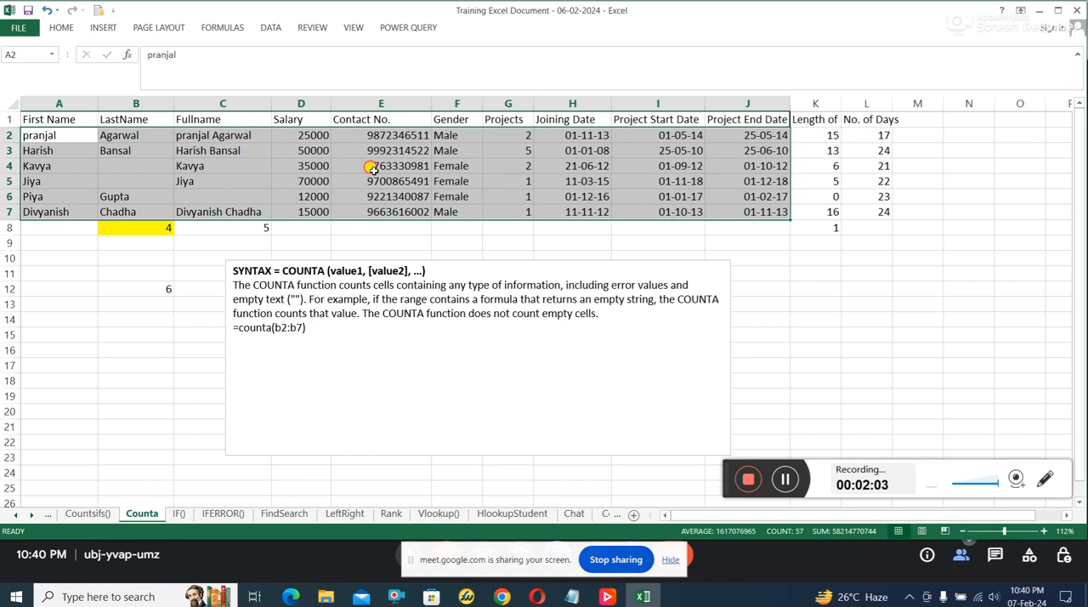
left_click(369, 167)
left_click(122, 166)
left_click(116, 180)
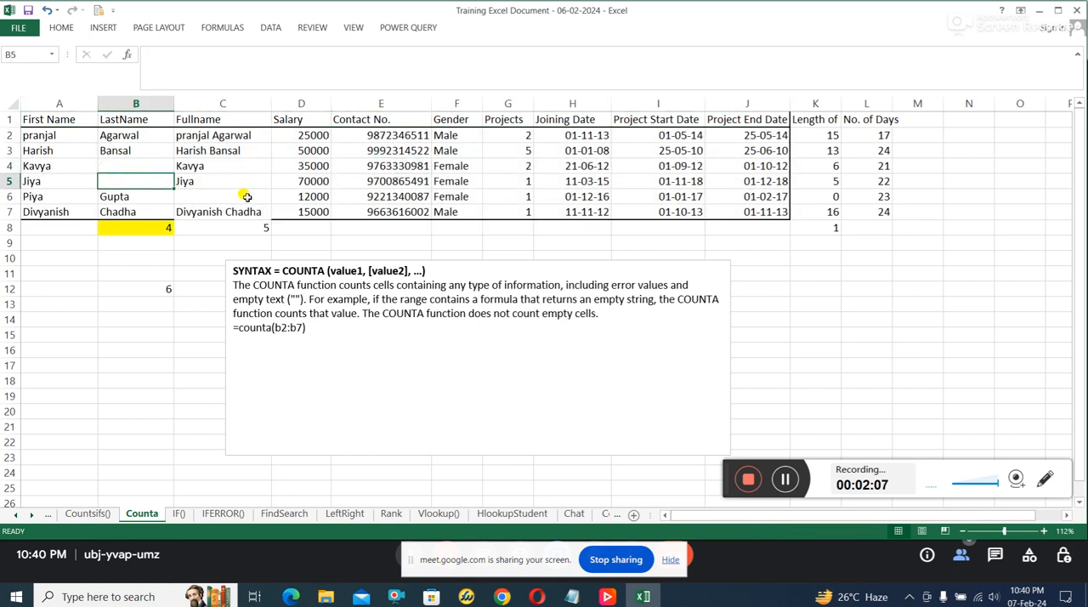
left_click(145, 121)
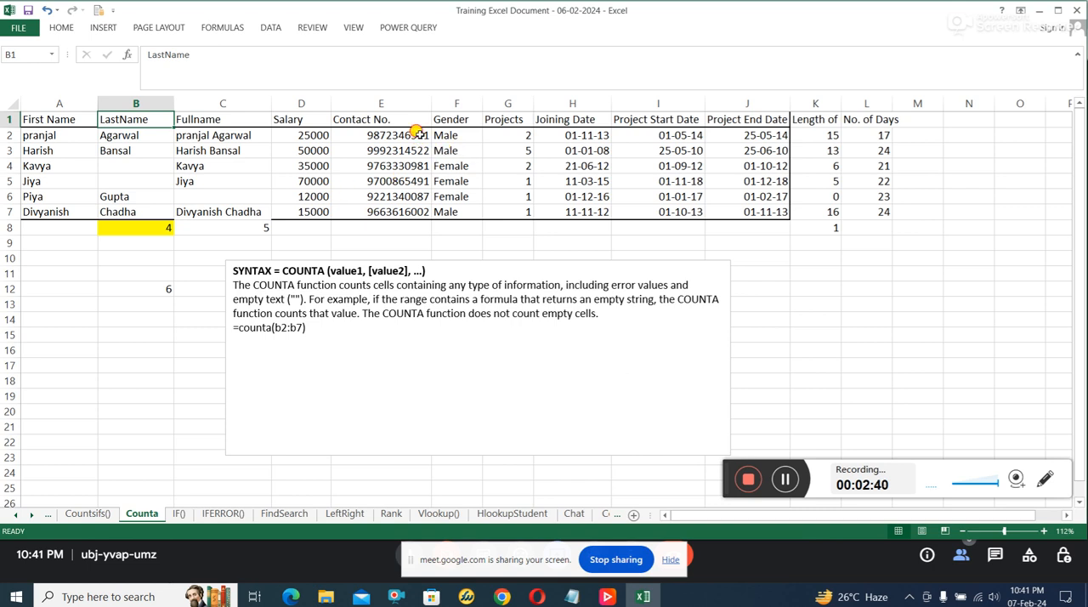
left_click_drag(416, 134, 394, 206)
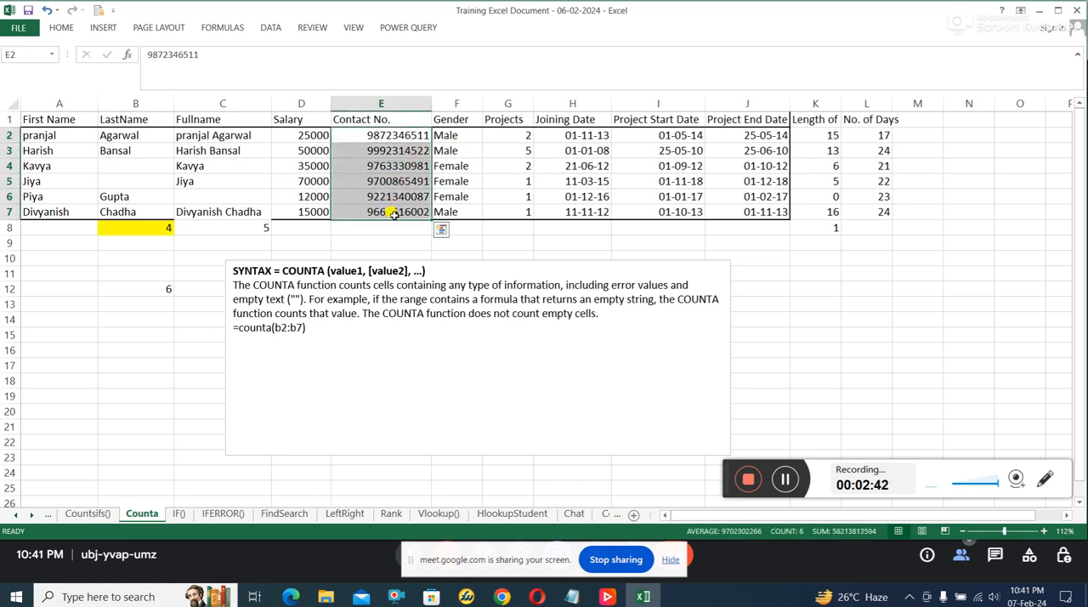
left_click_drag(449, 136, 445, 213)
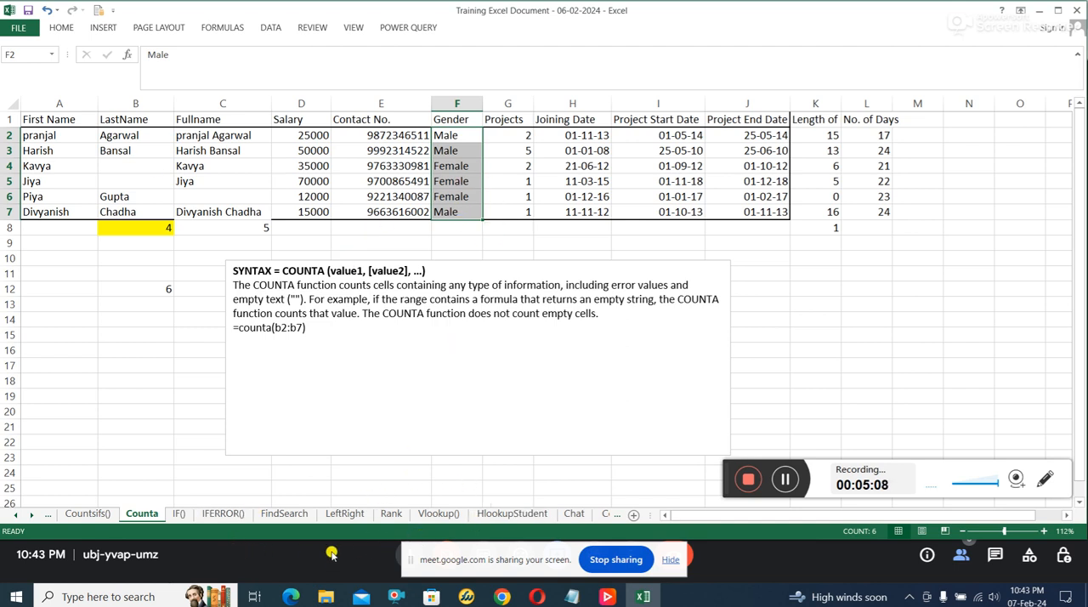
Step: Open the IF() sheet and examine the logical_test, value_if_true and value_if_false arguments in the syntax note
left_click(186, 515)
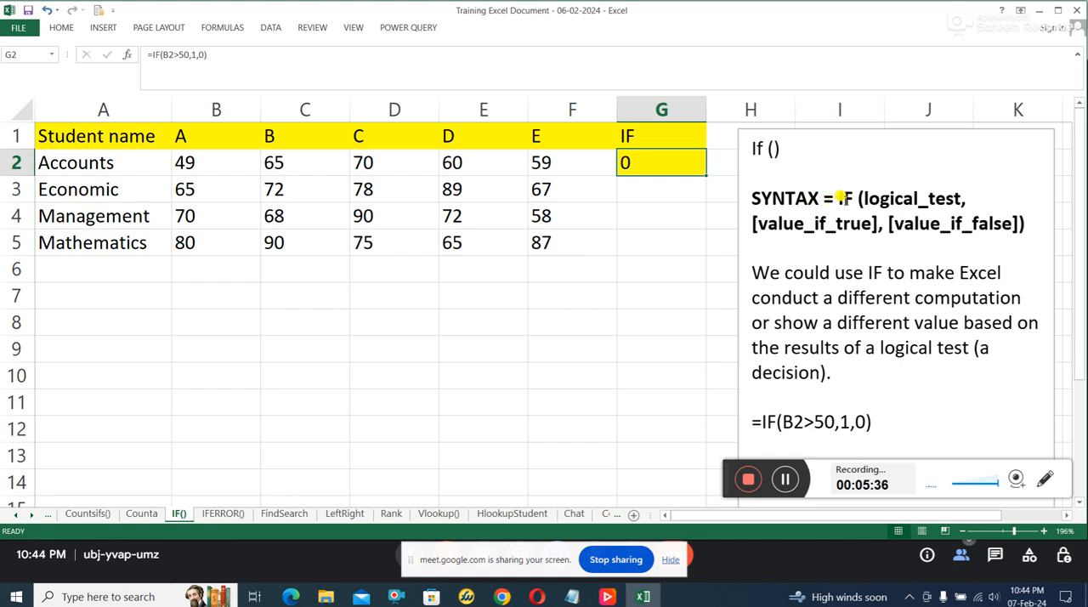
left_click_drag(865, 198, 968, 197)
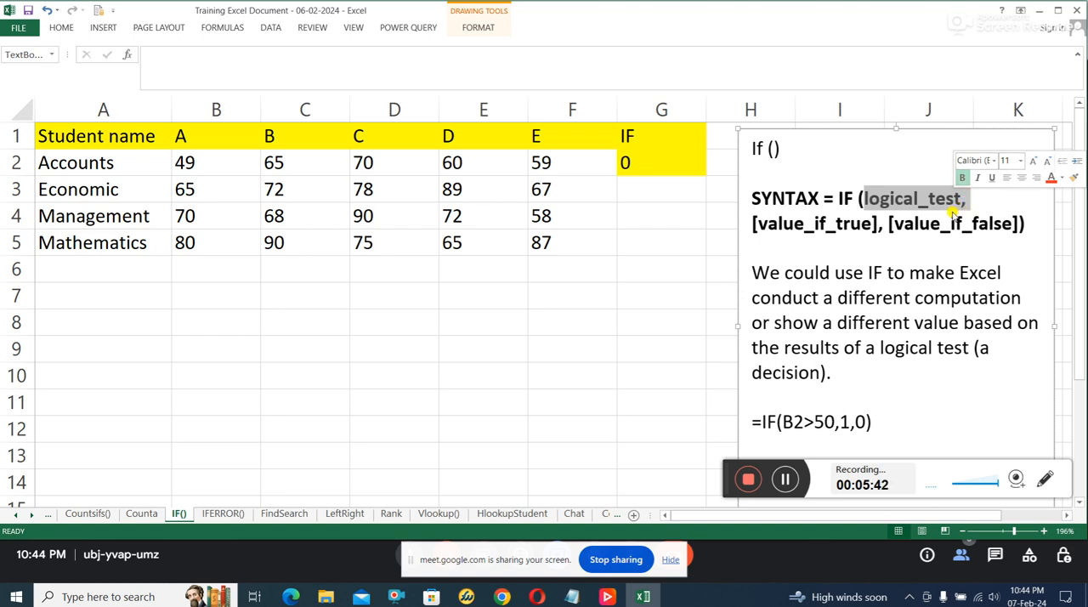
left_click(949, 205)
left_click_drag(781, 223, 860, 220)
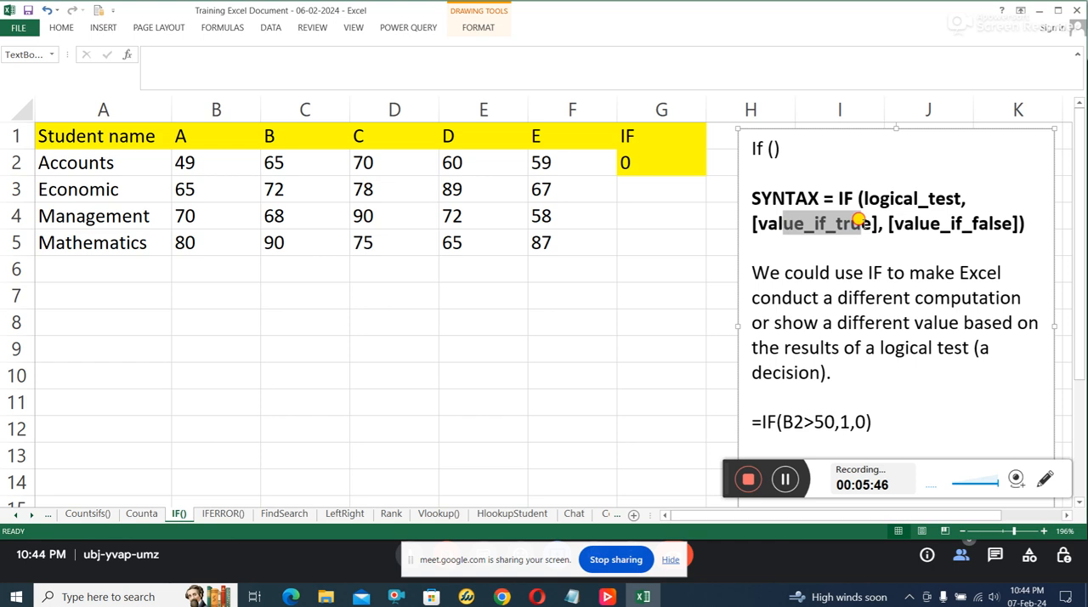
left_click_drag(930, 224, 989, 224)
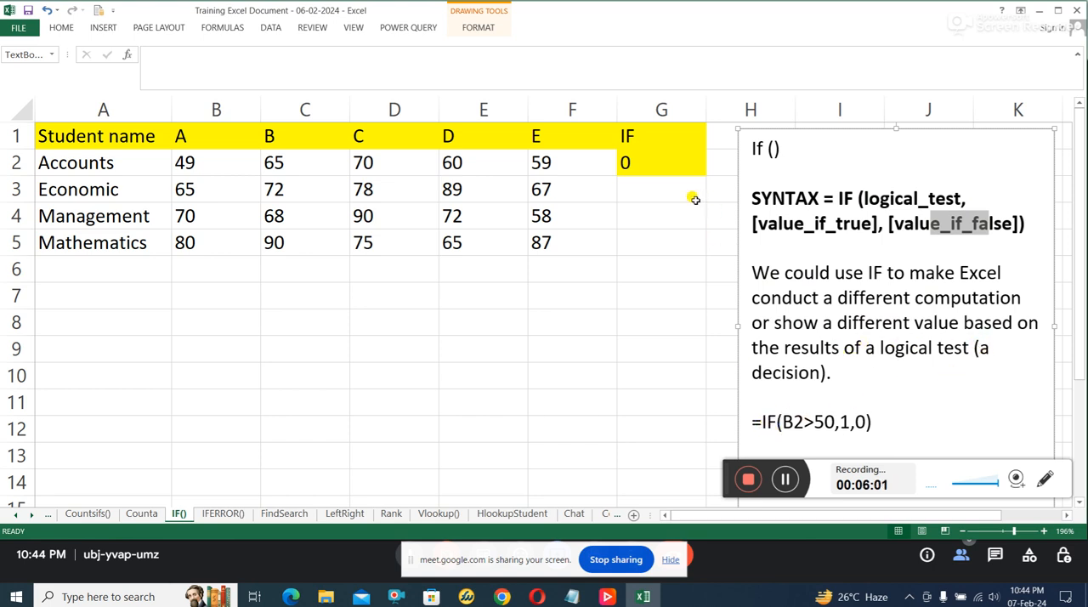
Step: Examine the example formula =IF(B2>50,1,0), the marks table A1:F5 and the IF formula in cell G2
left_click_drag(763, 417, 865, 411)
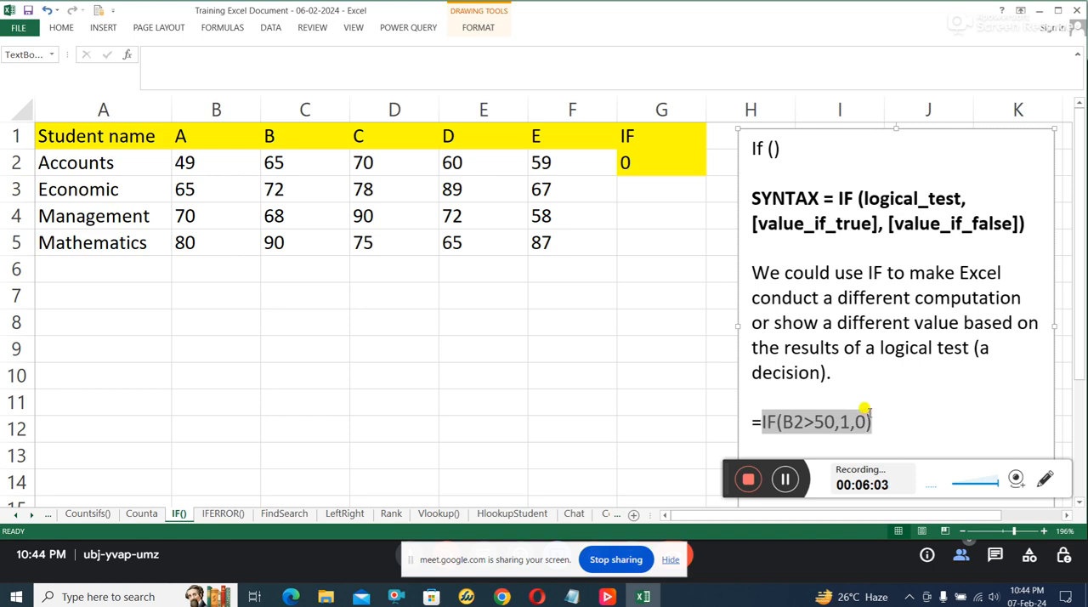
left_click(863, 416)
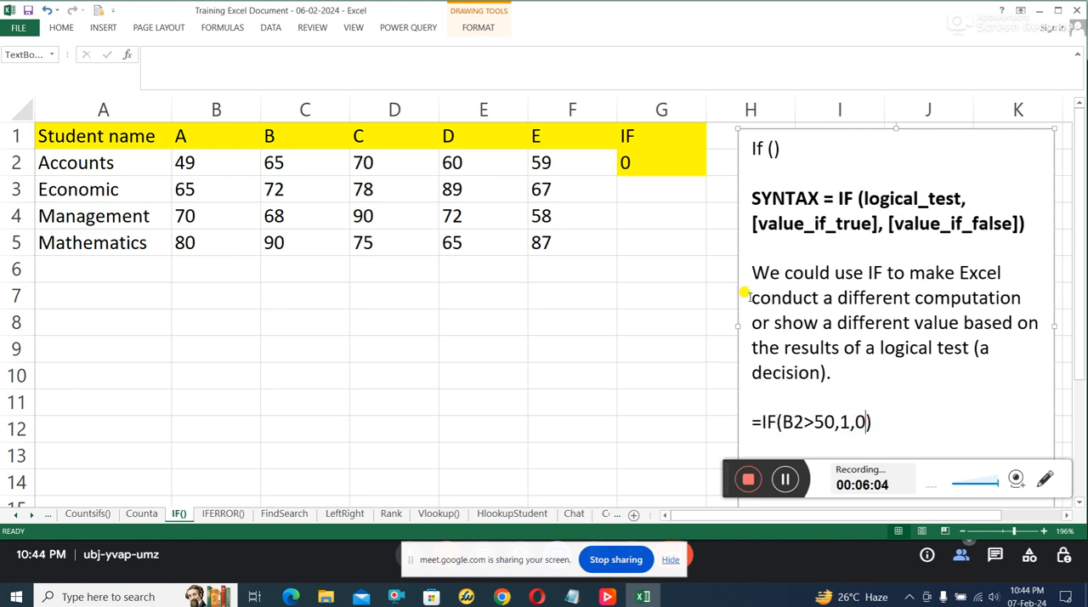
left_click(644, 161)
left_click(63, 143)
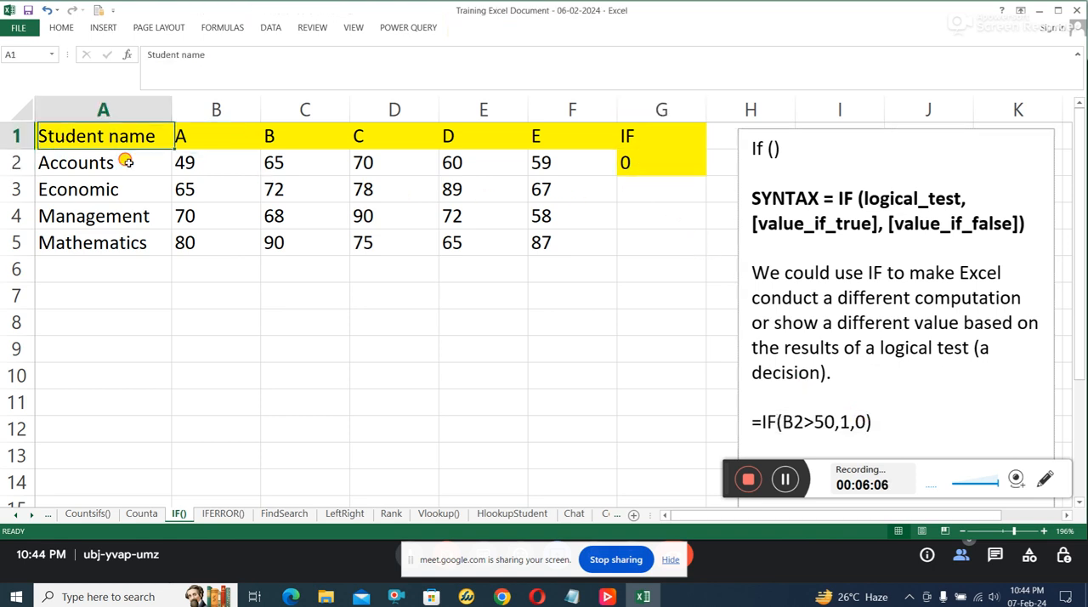
left_click_drag(126, 162, 567, 244)
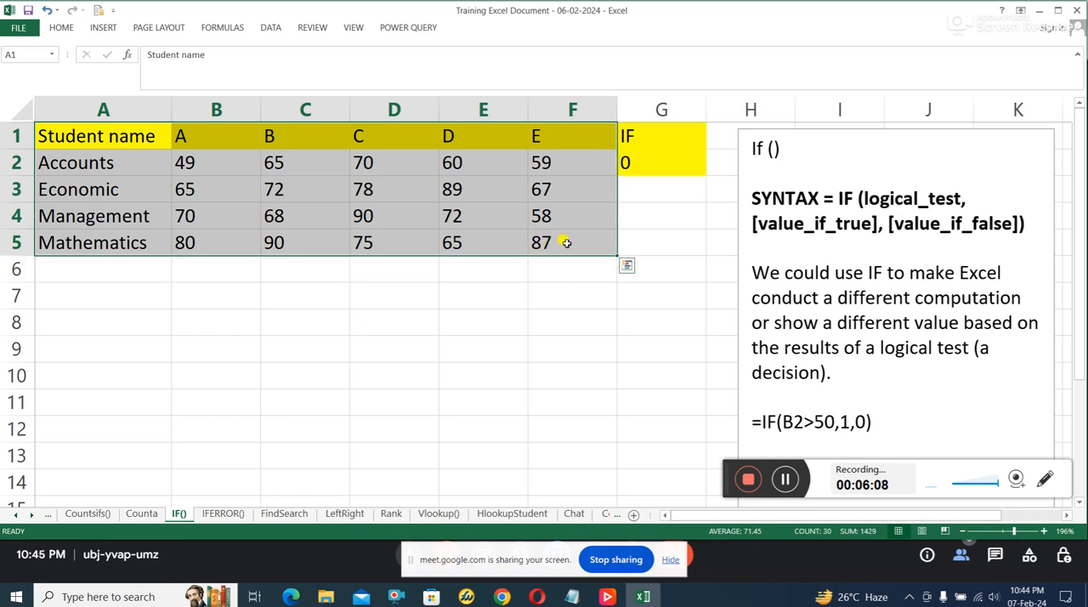
left_click(656, 129)
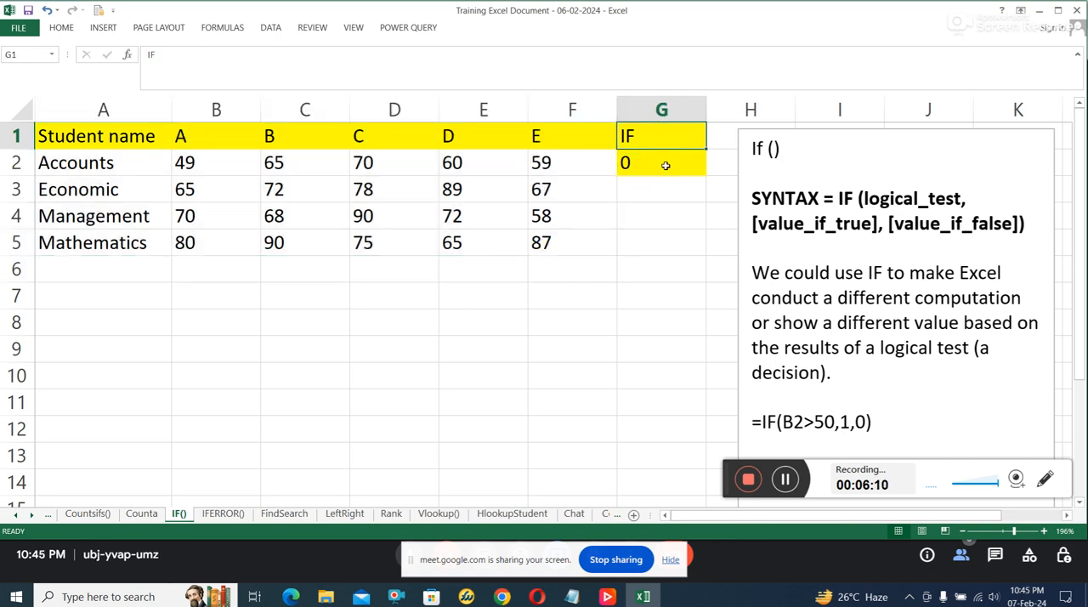
left_click(667, 160)
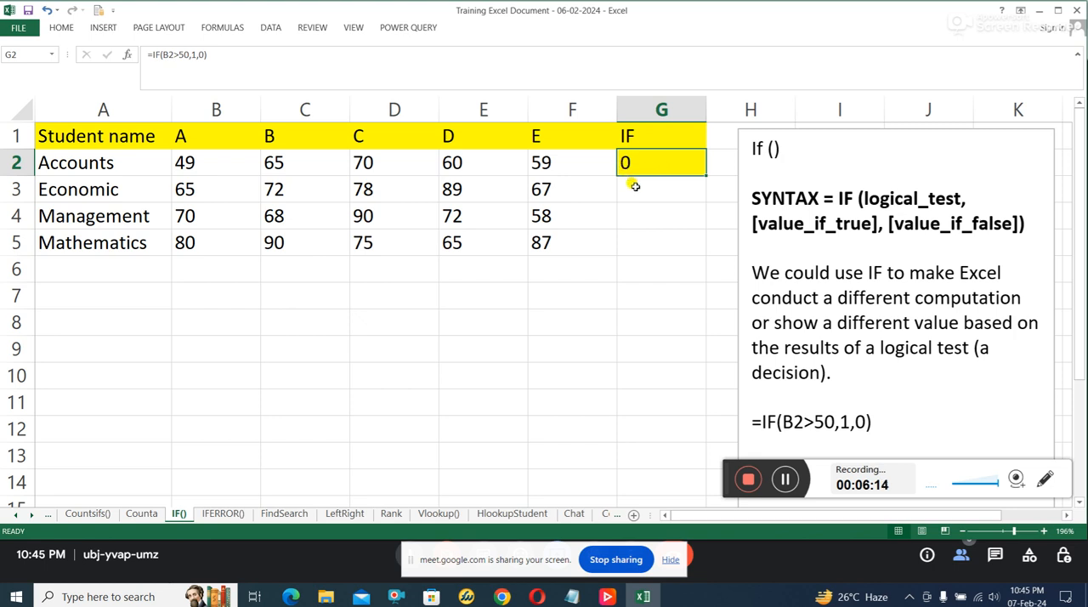
Step: Change the logical test in G2 to B2<50 so the formula reads =IF(B2<50,1,0), and reselect the cell
left_click(171, 53)
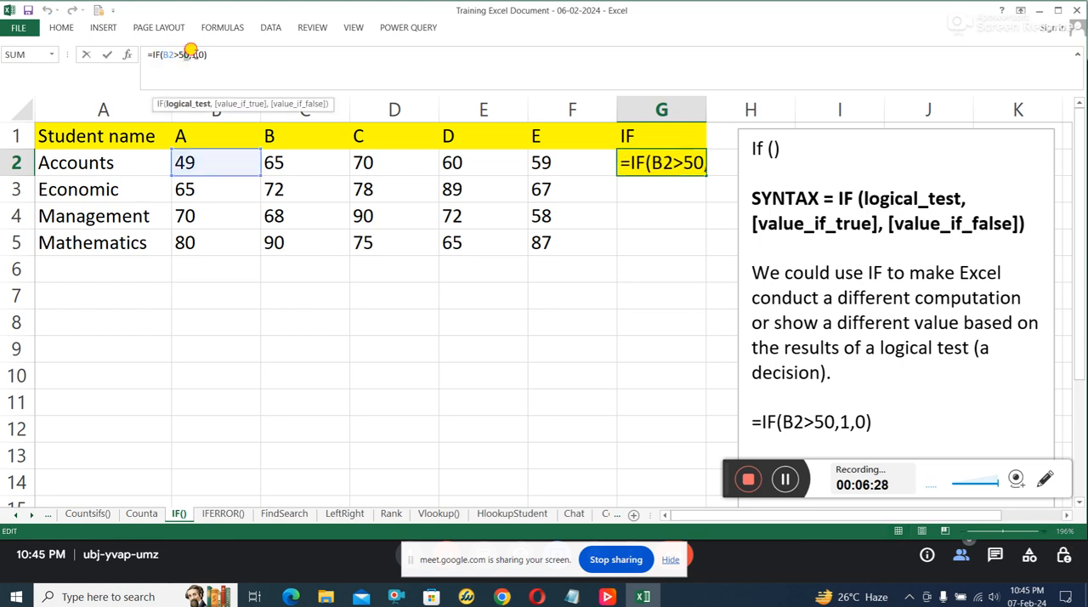
left_click(191, 55)
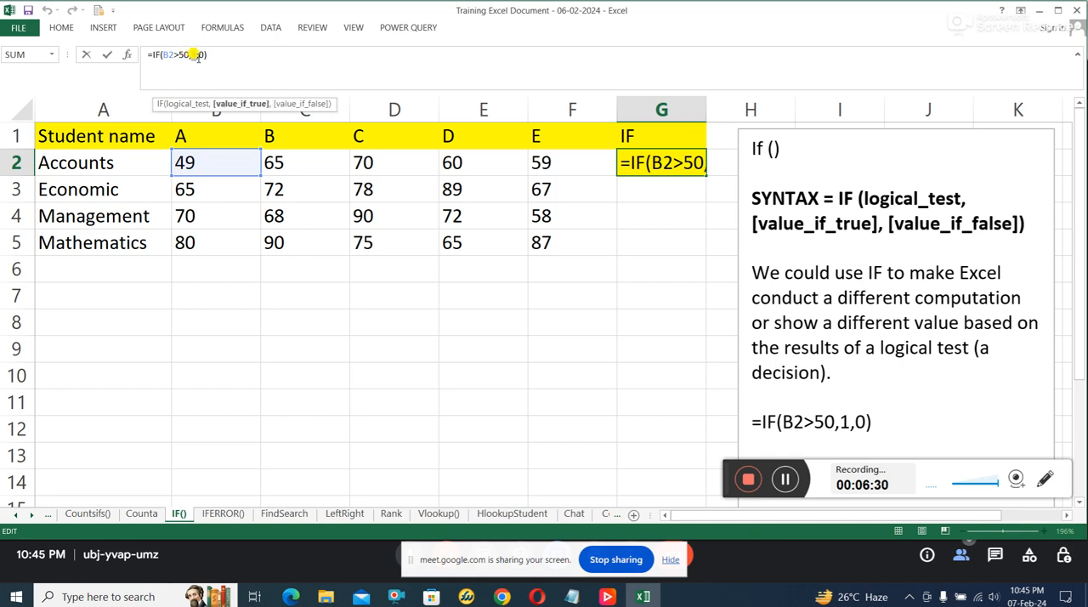
left_click(166, 55)
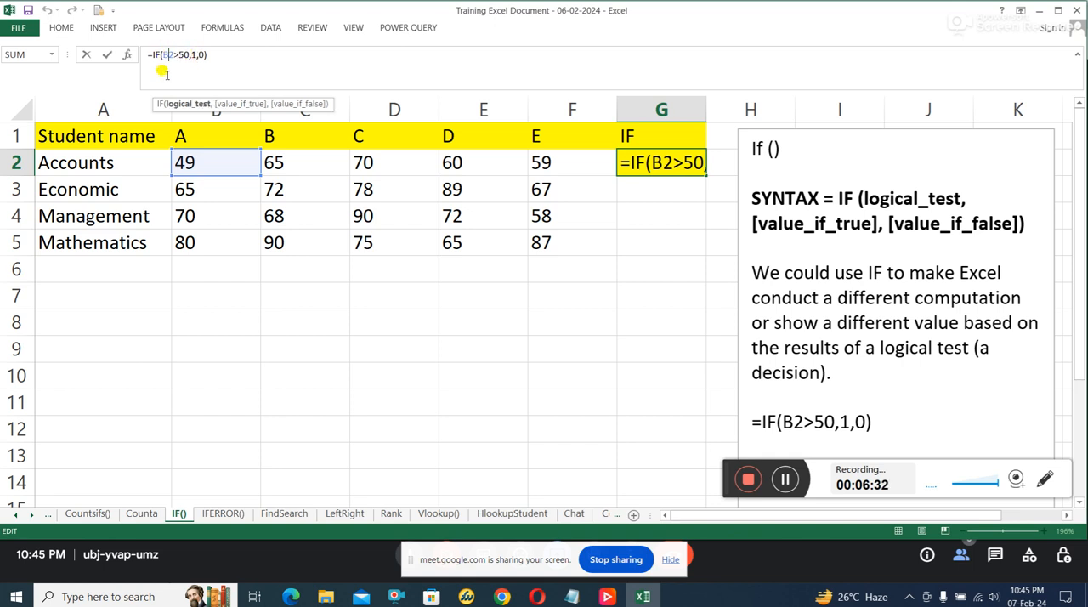
left_click(169, 72)
left_click(165, 54)
key("BackSpace")
type("<")
key("Return")
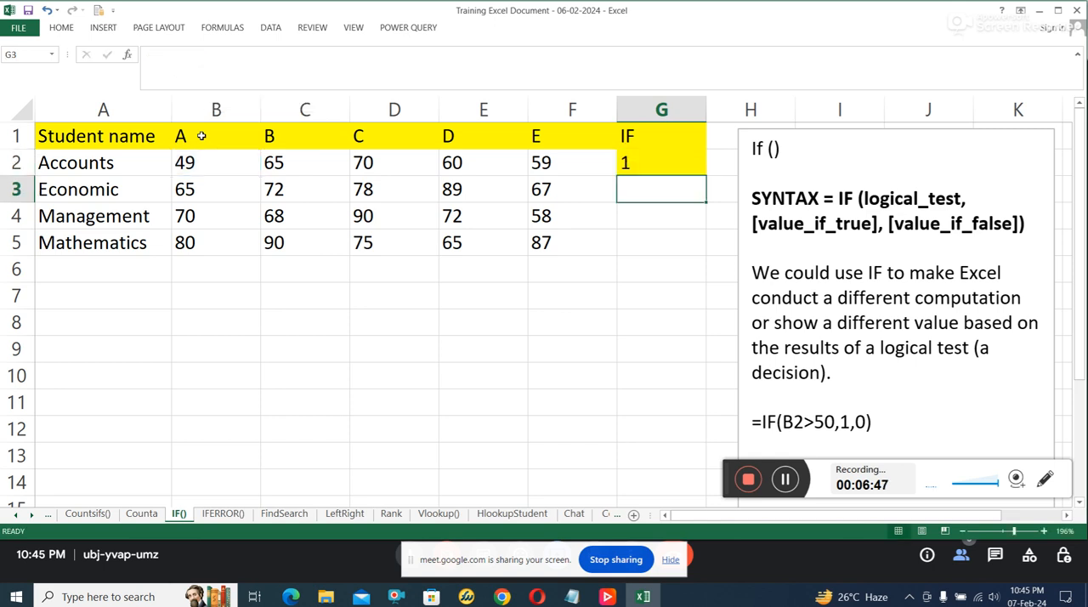
left_click(656, 164)
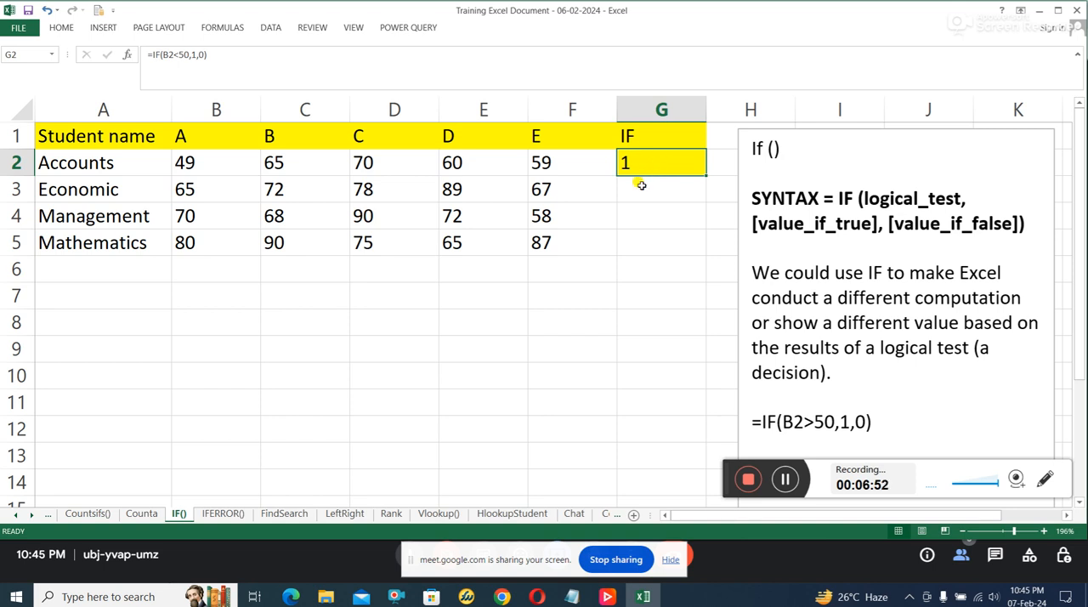
Step: Open the IFERROR() sheet and examine the search text, cell reference and "Not Present" arguments of the formula in G2
left_click(232, 517)
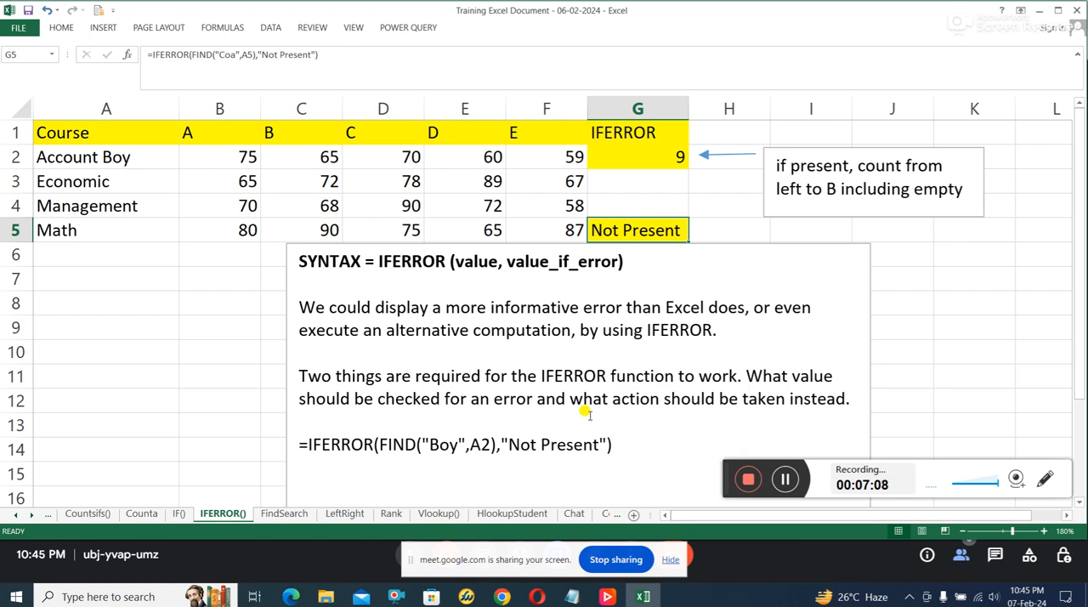
left_click(656, 166)
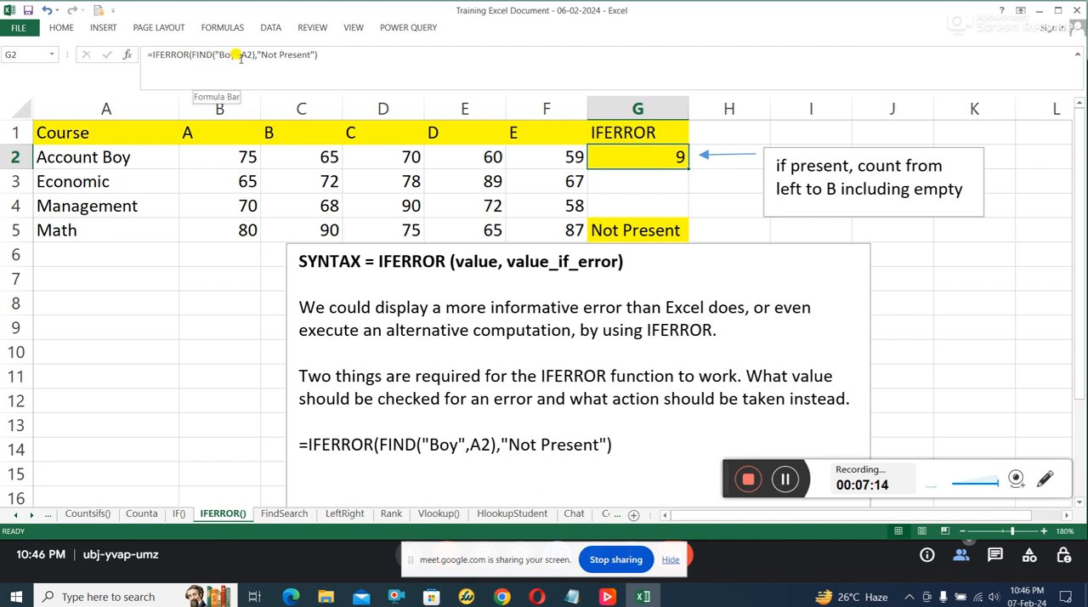
left_click_drag(237, 56, 221, 56)
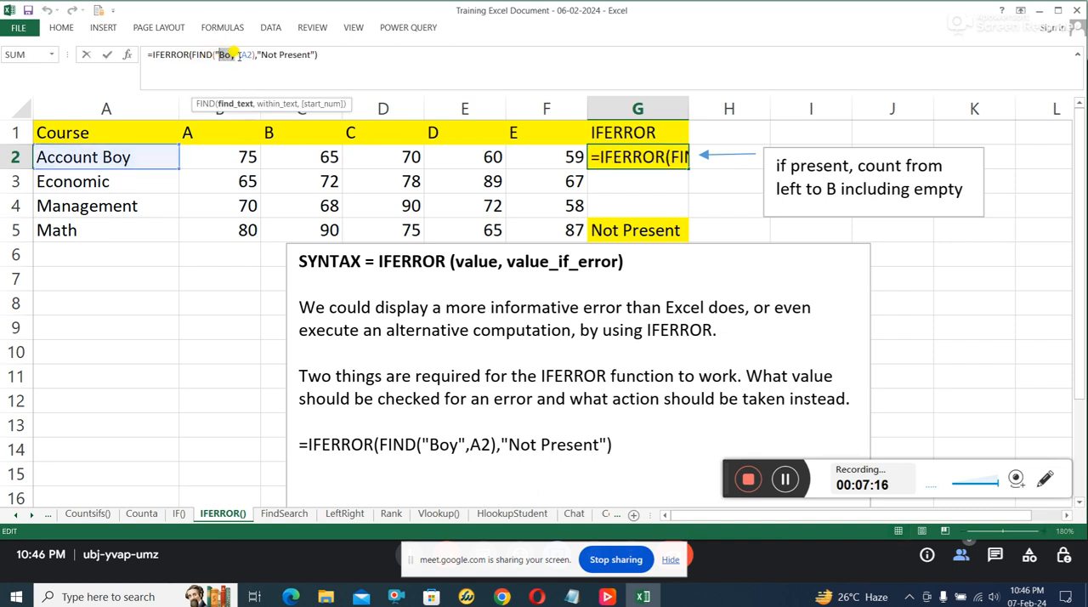
double_click(244, 54)
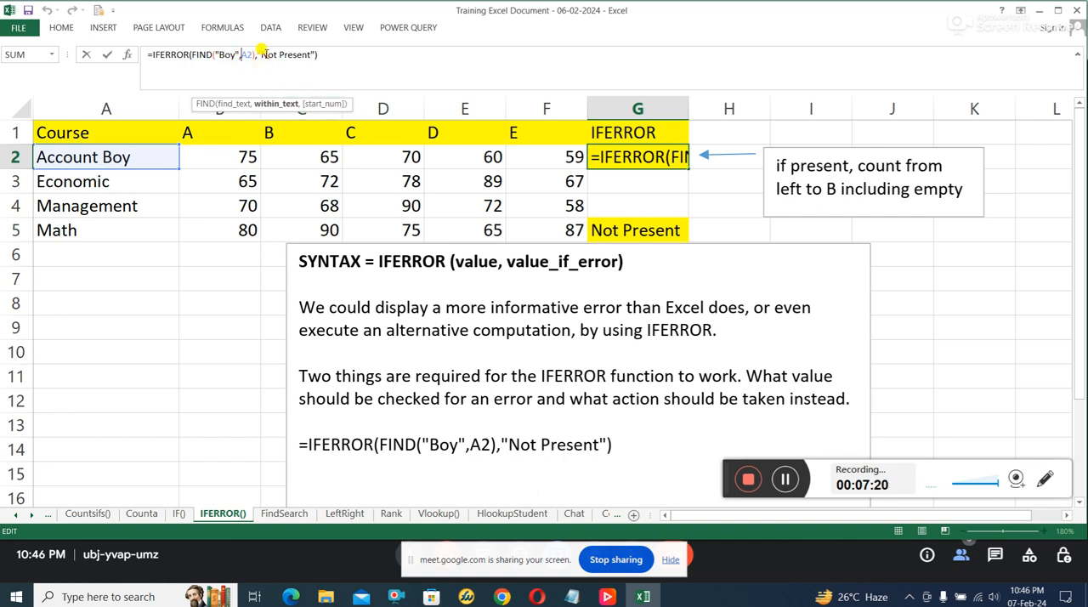
key("Home")
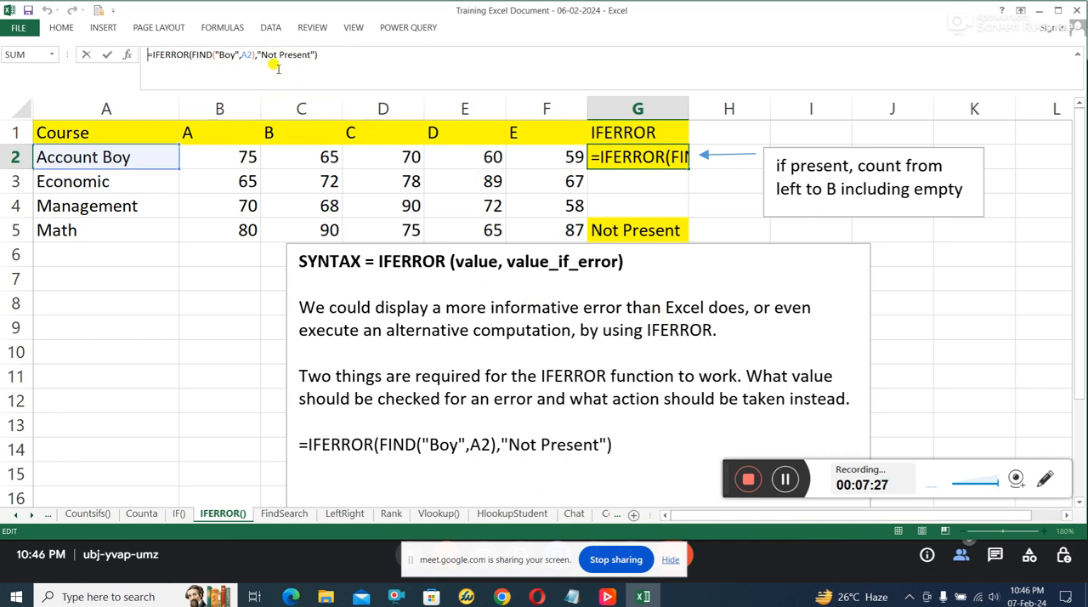
left_click_drag(260, 51, 308, 51)
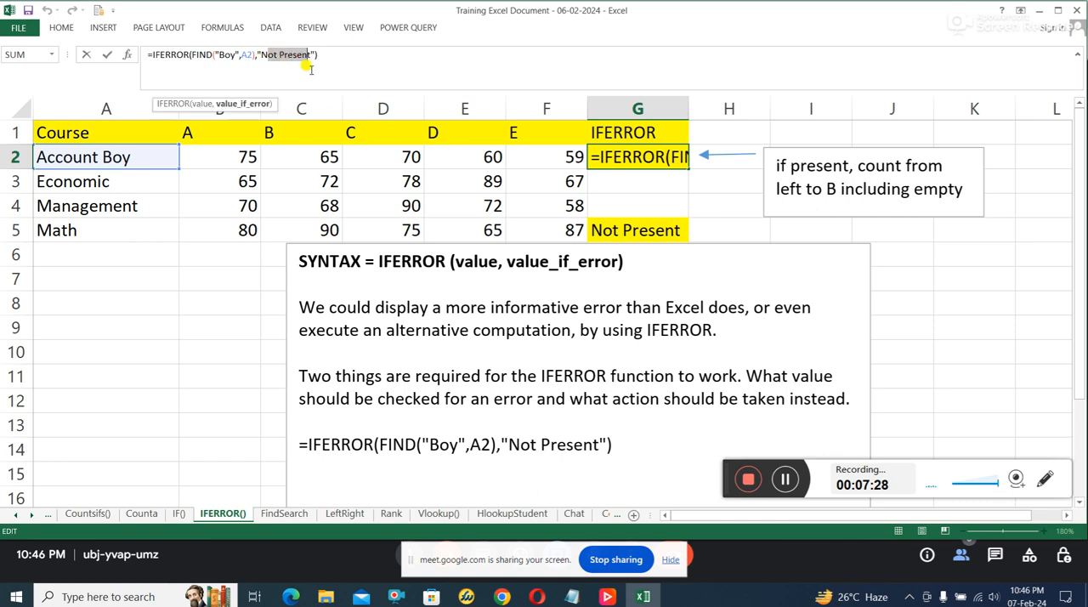
left_click(627, 355)
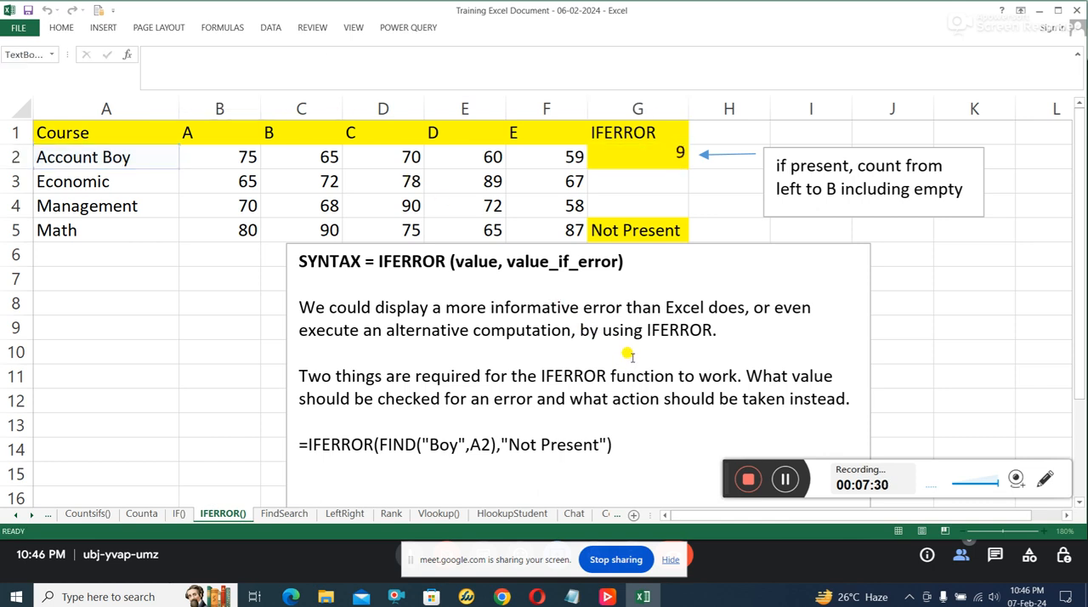
left_click(672, 156)
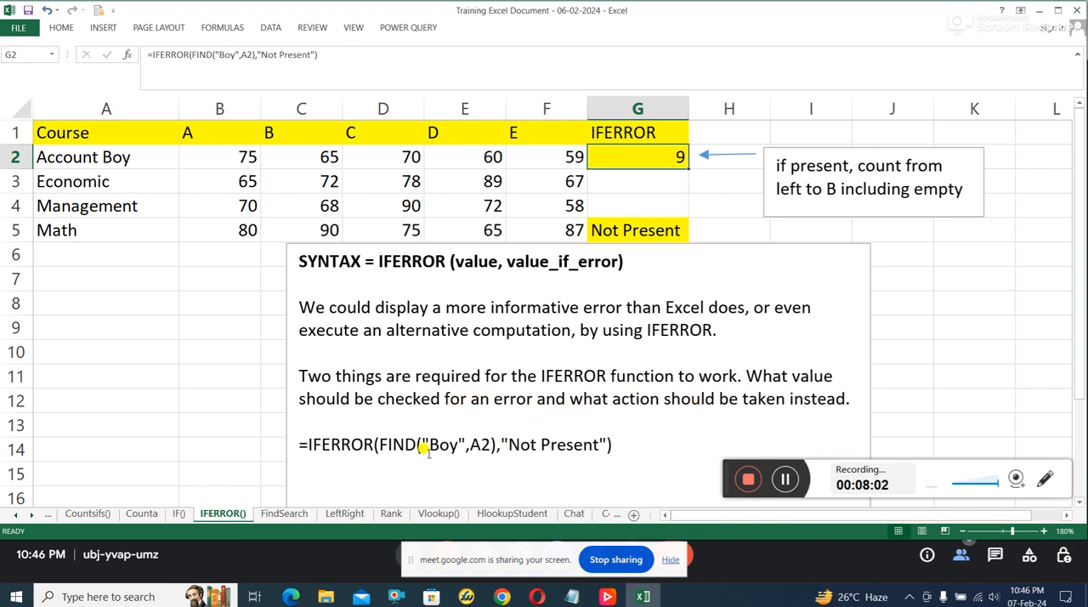
Step: Review the example formula =IFERROR(FIND("Boy",A2),"Not Present") in the syntax note, including its FIND and A2 parts
left_click(304, 434)
left_click_drag(299, 444, 612, 445)
left_click(612, 446)
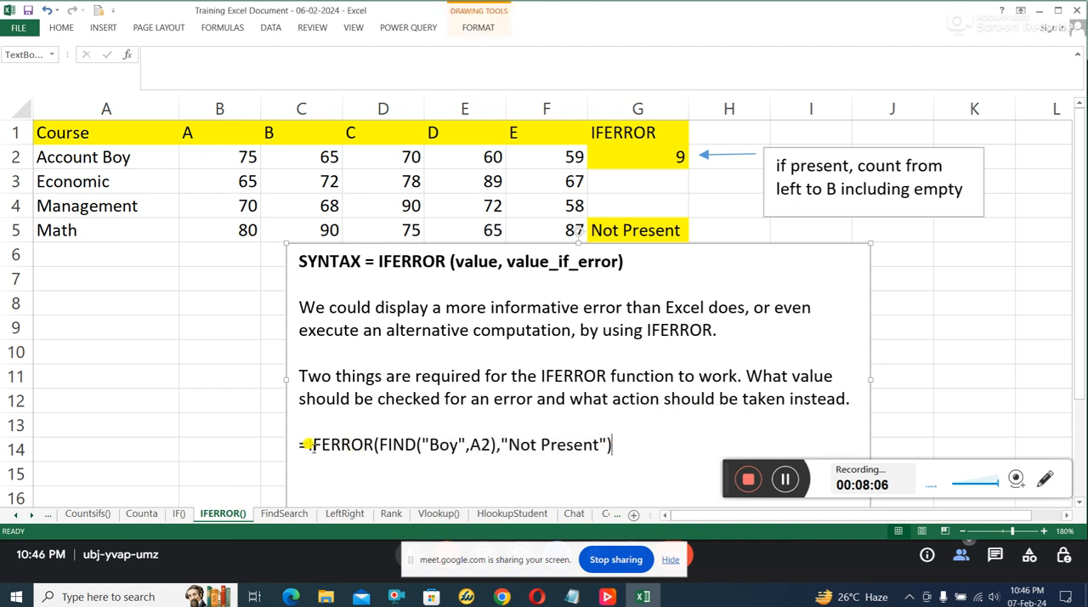
left_click(392, 444)
left_click(481, 444)
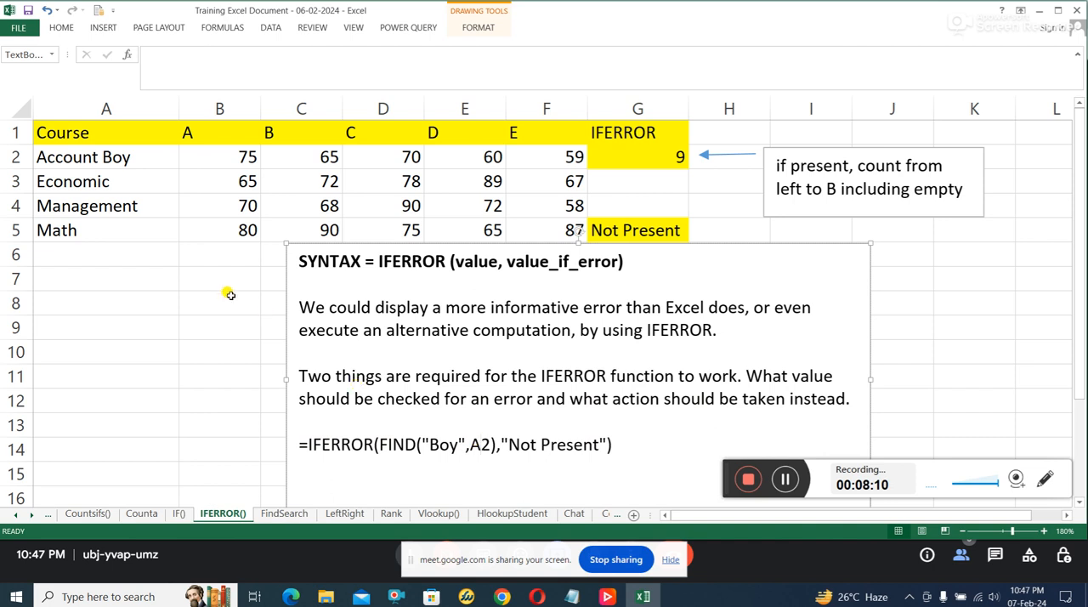
Step: Compare the cells in columns A and B, locate the word Boy in A2, and relate it to G2's formula
left_click(235, 132)
left_click(238, 159)
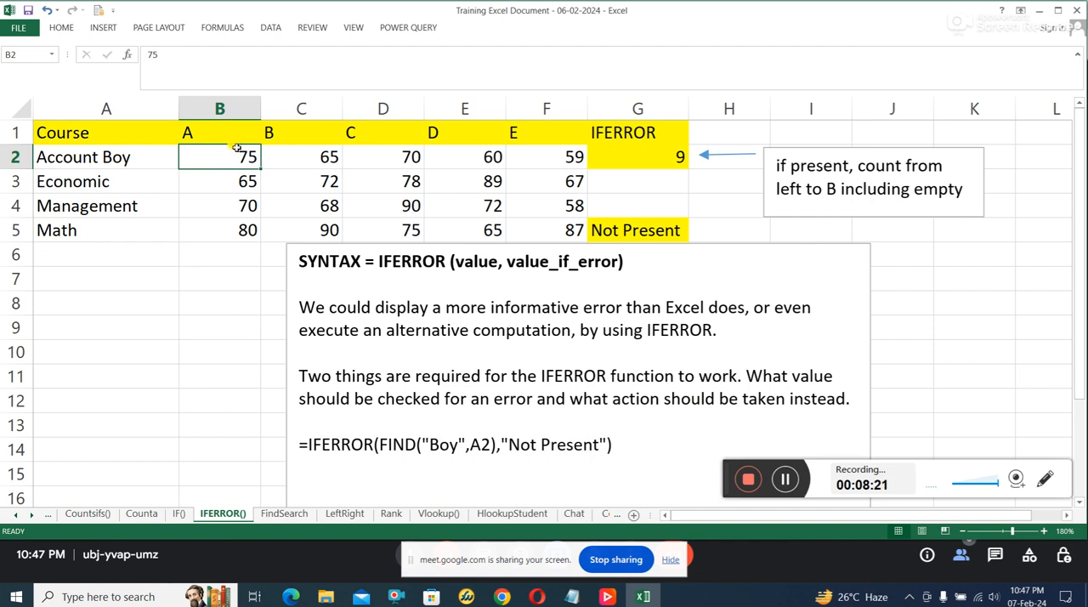
left_click(241, 143)
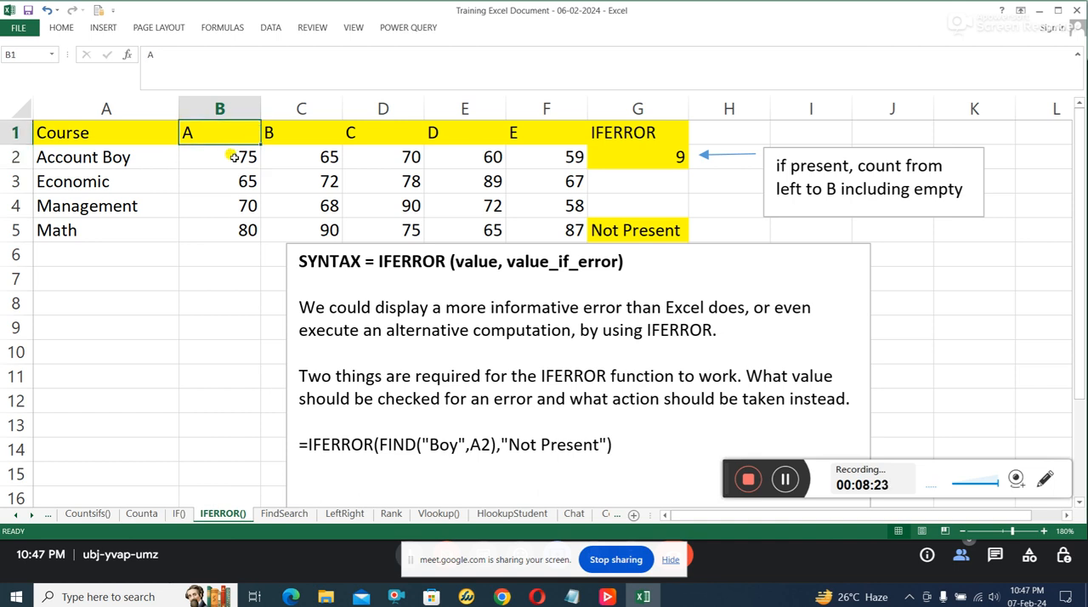
left_click(231, 160)
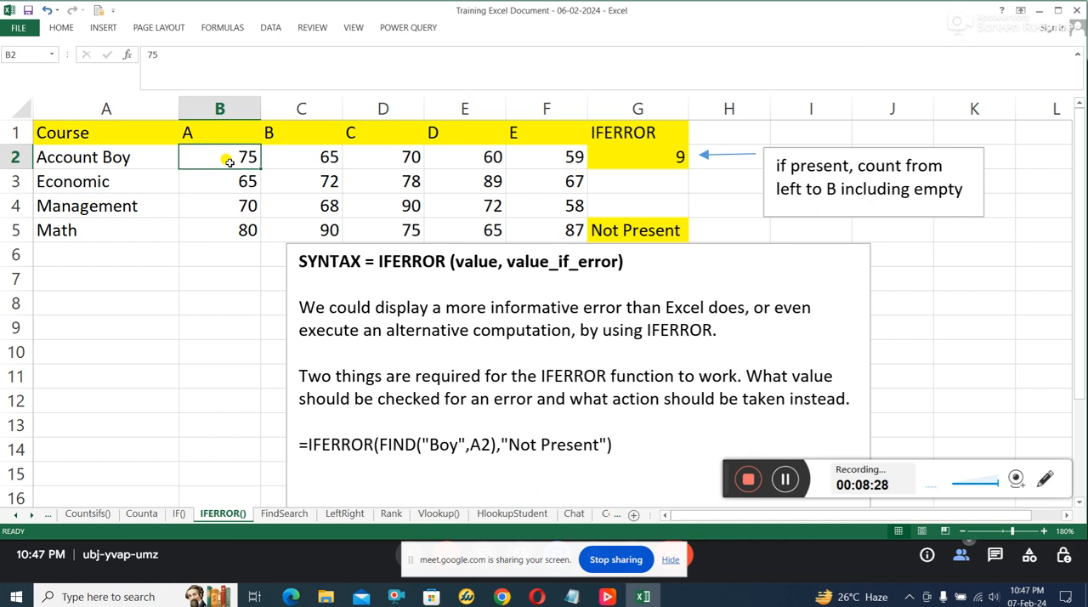
left_click(185, 132)
left_click(96, 102)
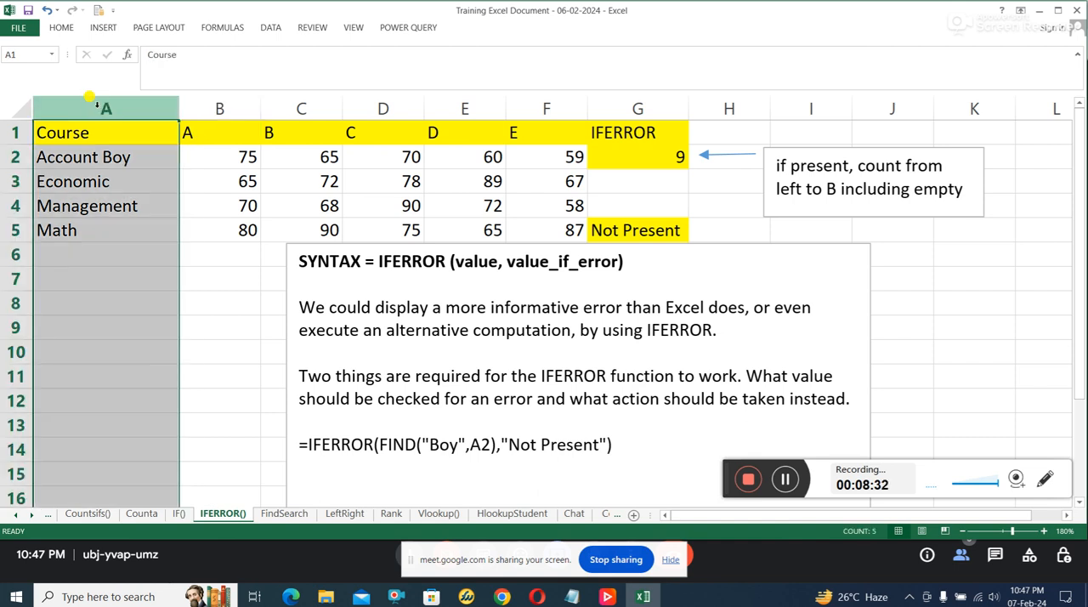
left_click(107, 132)
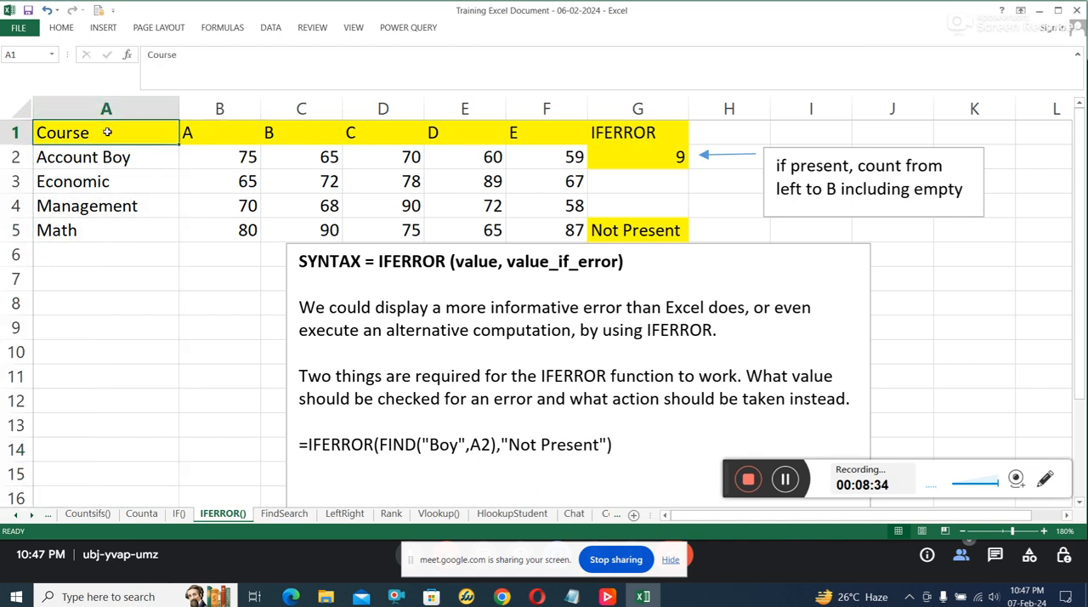
left_click(105, 157)
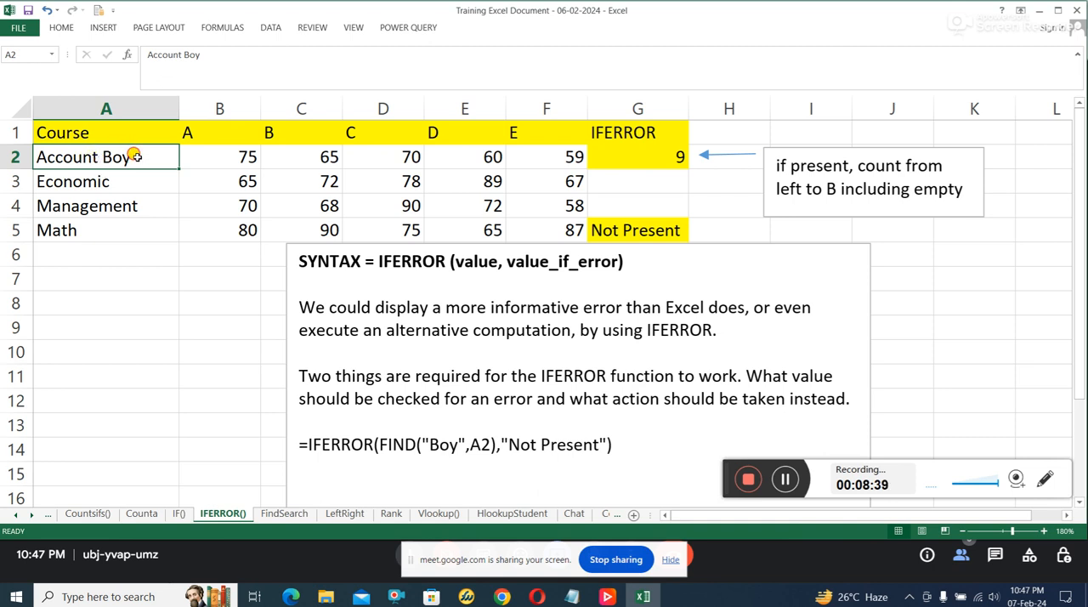
double_click(111, 157)
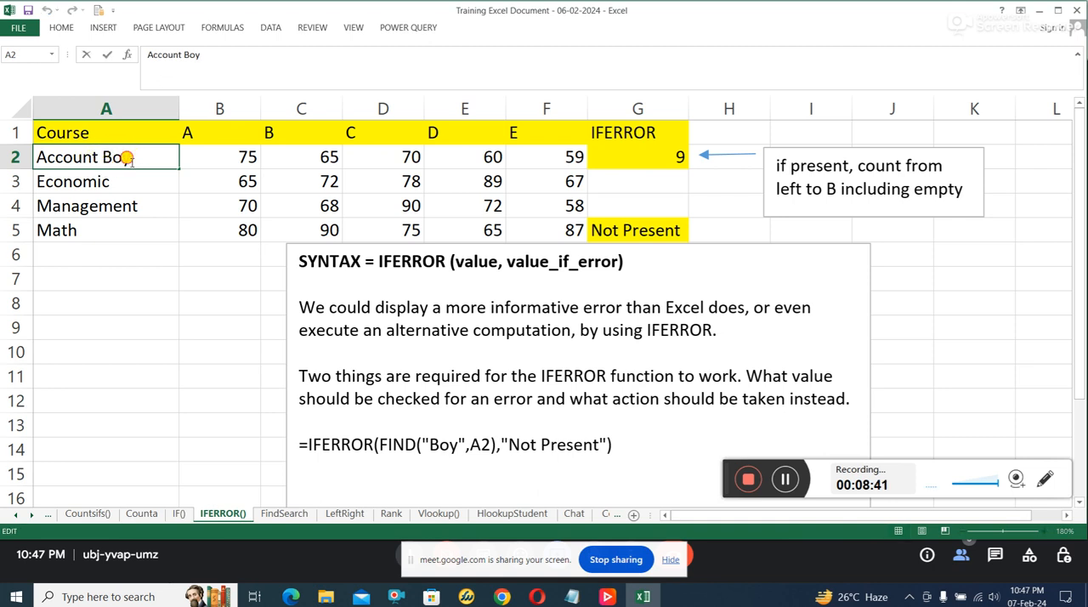
left_click_drag(128, 157, 102, 158)
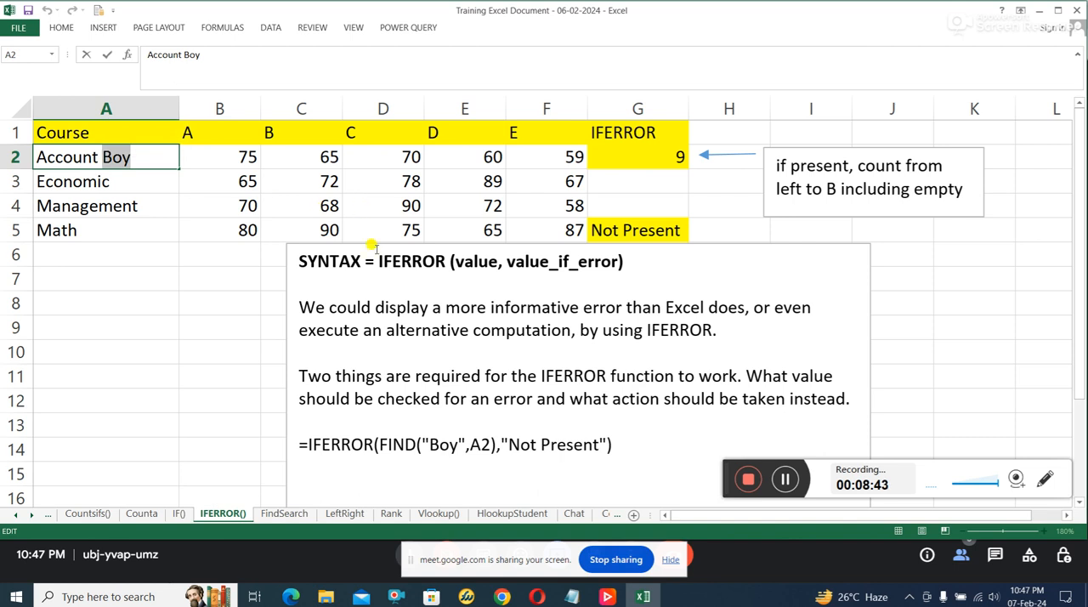
left_click(546, 451)
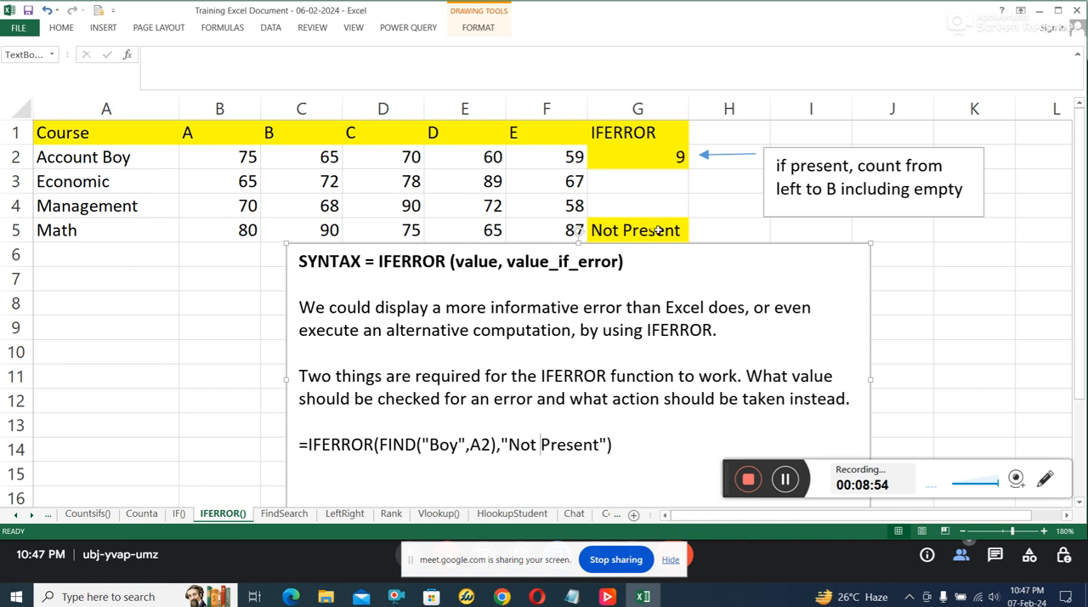
left_click(668, 163)
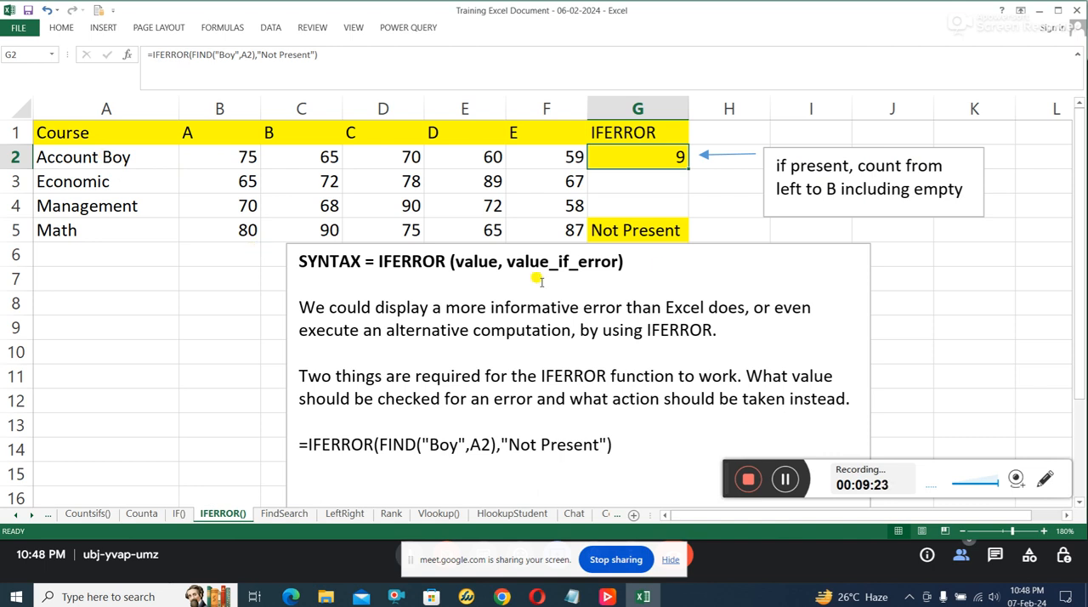
Step: Change the search text in G5 to Cola so the formula reads =IFERROR(FIND("Cola",A5),"Not Present")
left_click(636, 233)
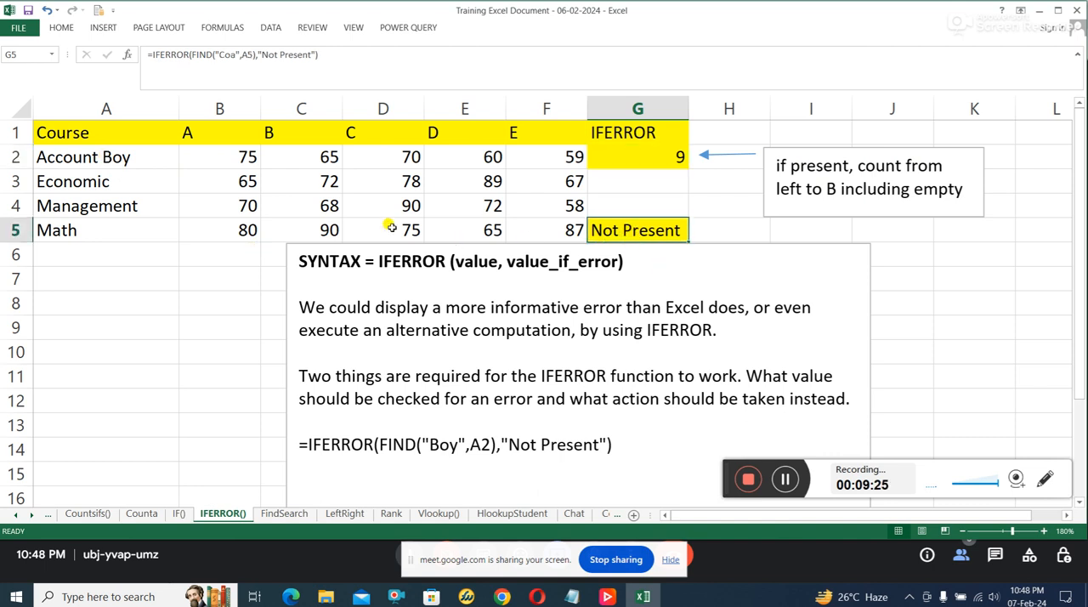
left_click(231, 53)
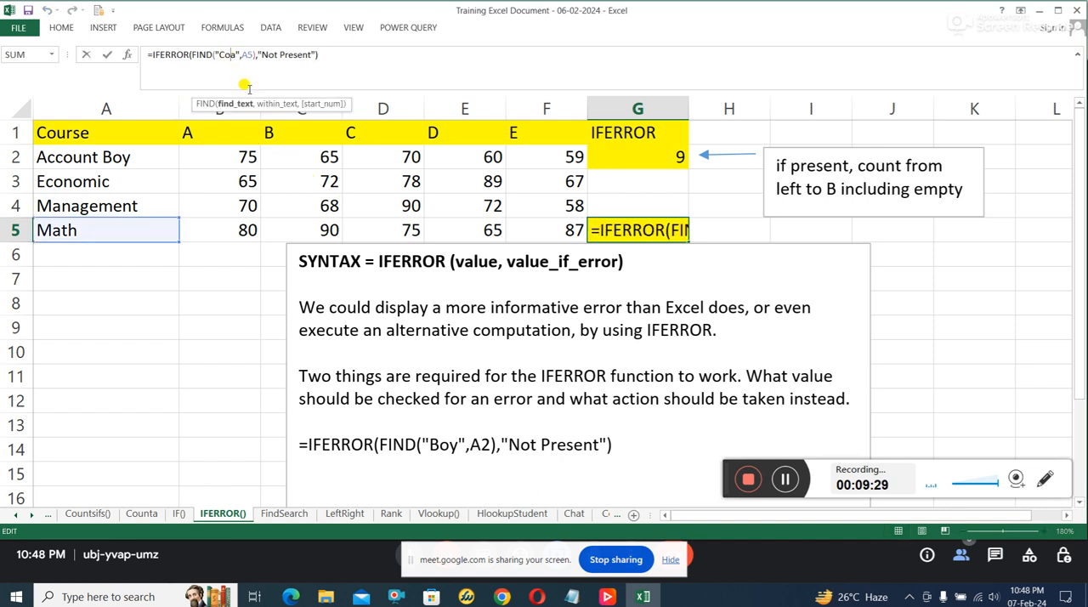
type("La")
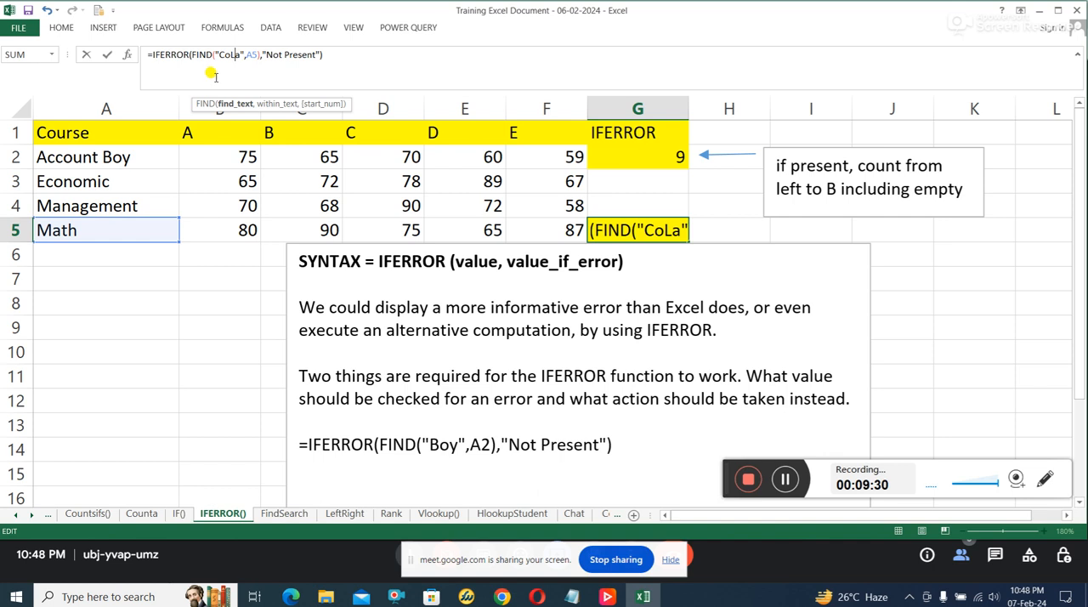
key("BackSpace")
type("L")
key("BackSpace")
type("l")
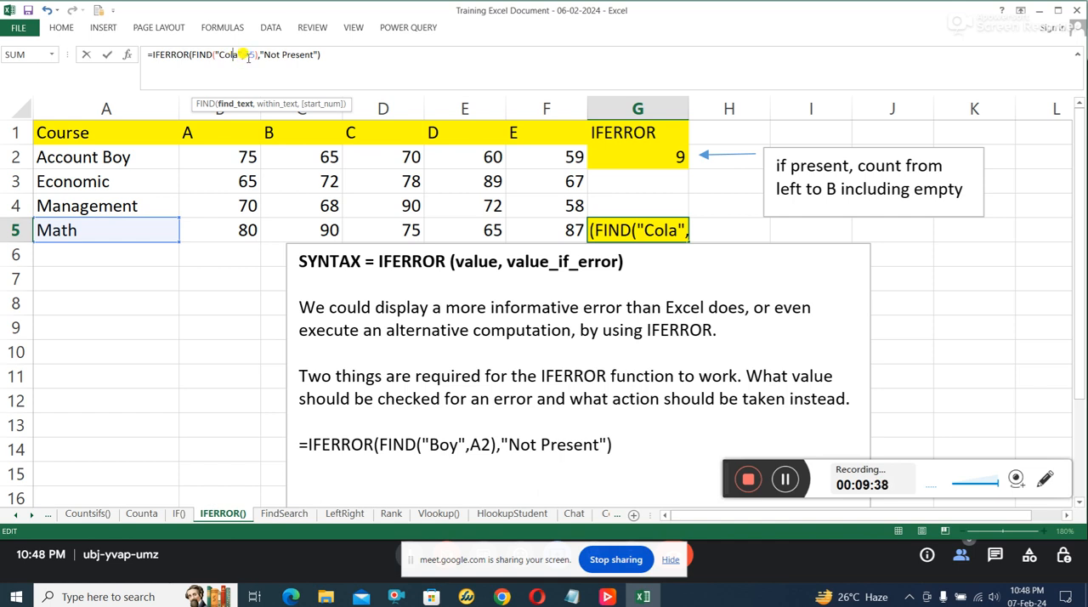
left_click(252, 54)
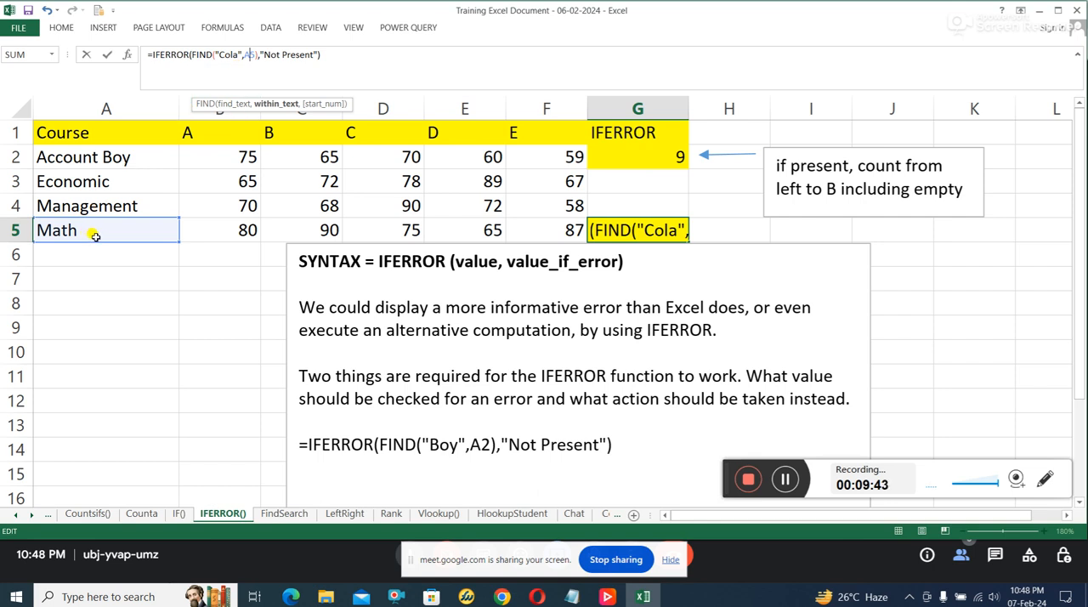
key("Return")
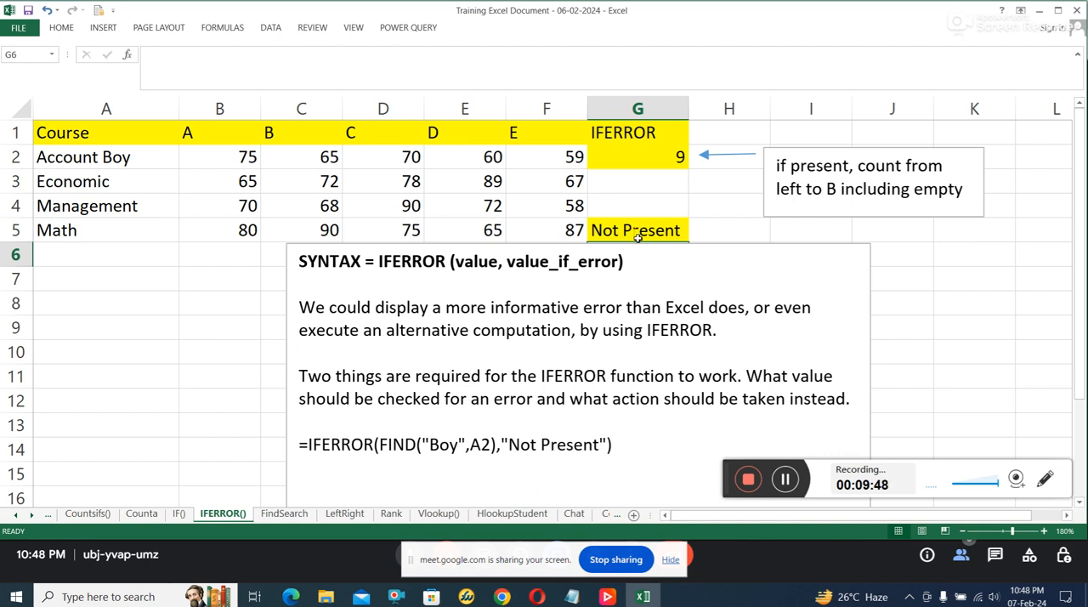
Step: Change the course name in A5 to Math8 and reselect the cell
left_click(91, 234)
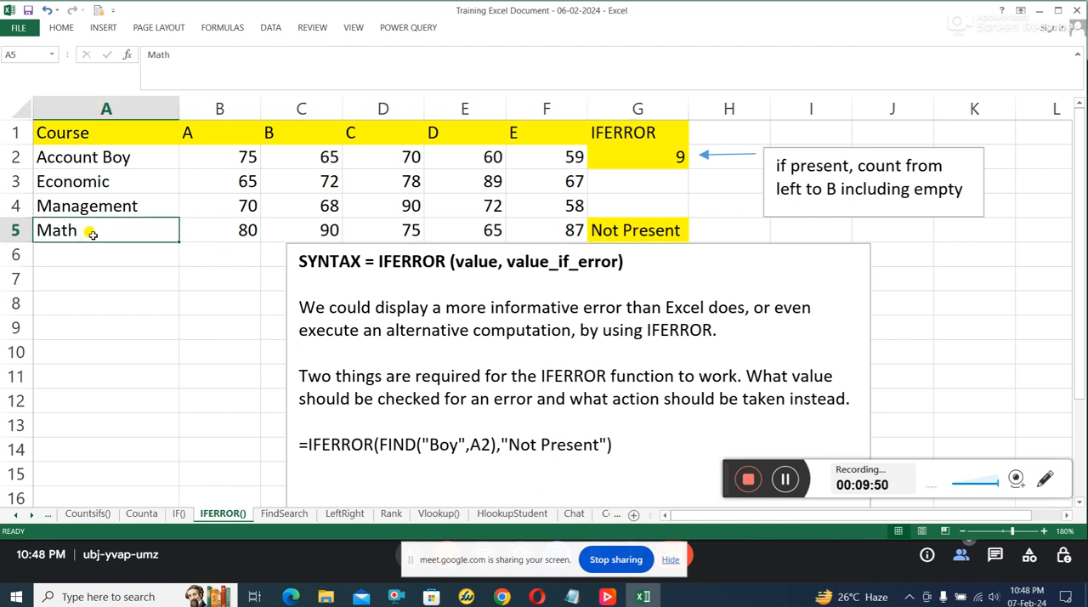
double_click(90, 230)
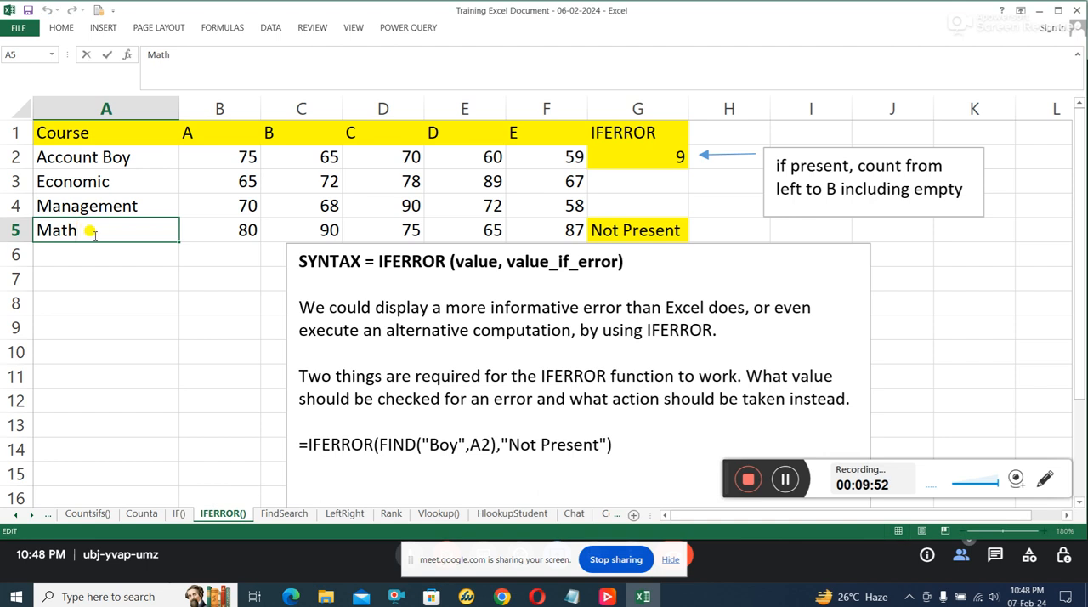
type("8")
key("Return")
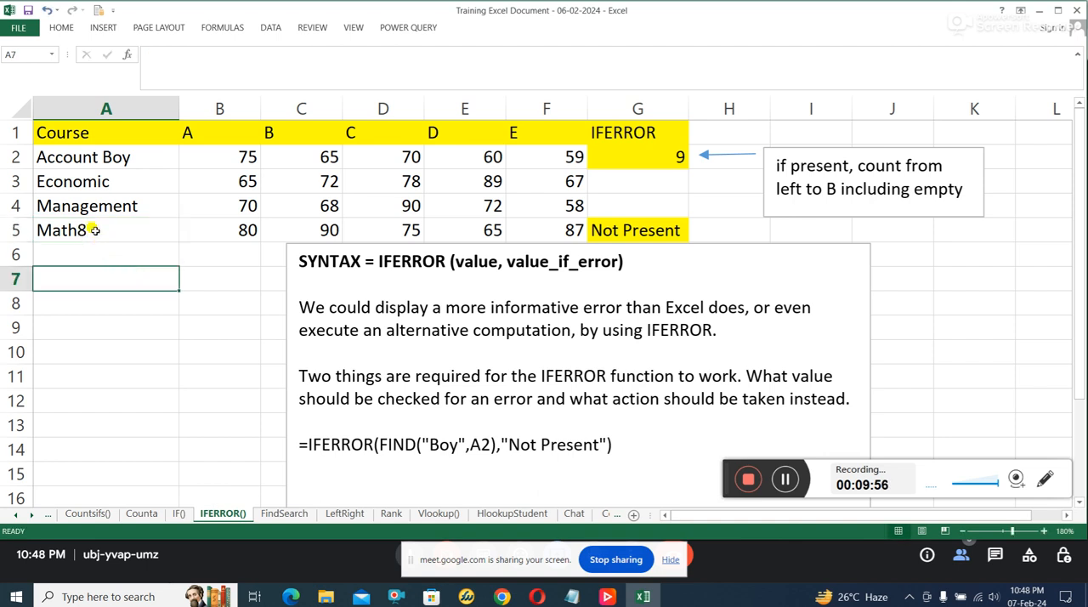
left_click(92, 228)
Step: Replace the search text in G5 with 8 so the formula reads =IFERROR(FIND("8",A5),"Not Present"), and compare the cell with A5
left_click(652, 232)
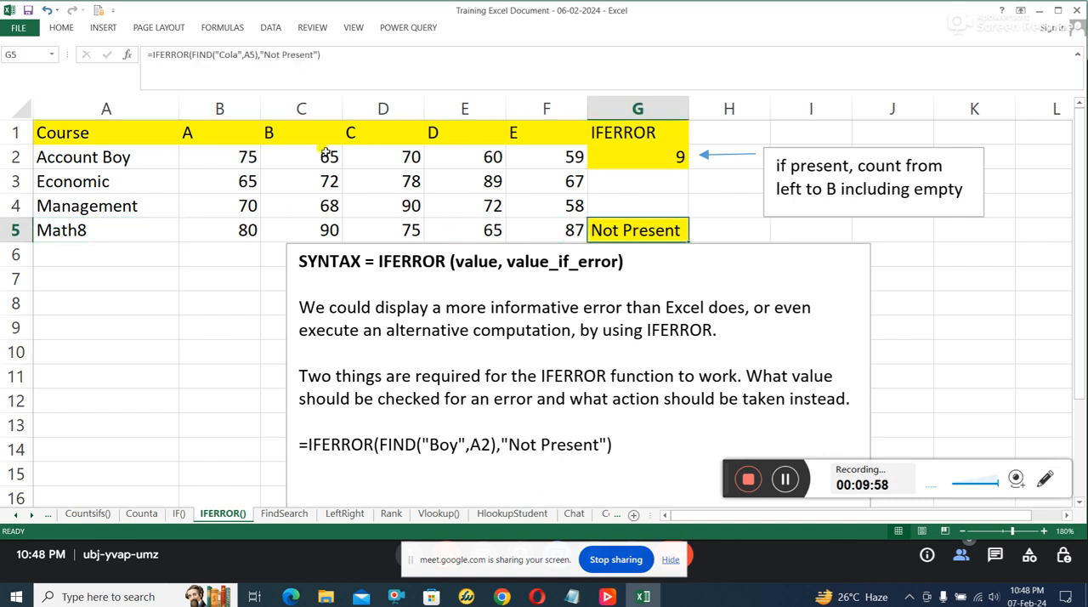
left_click(230, 54)
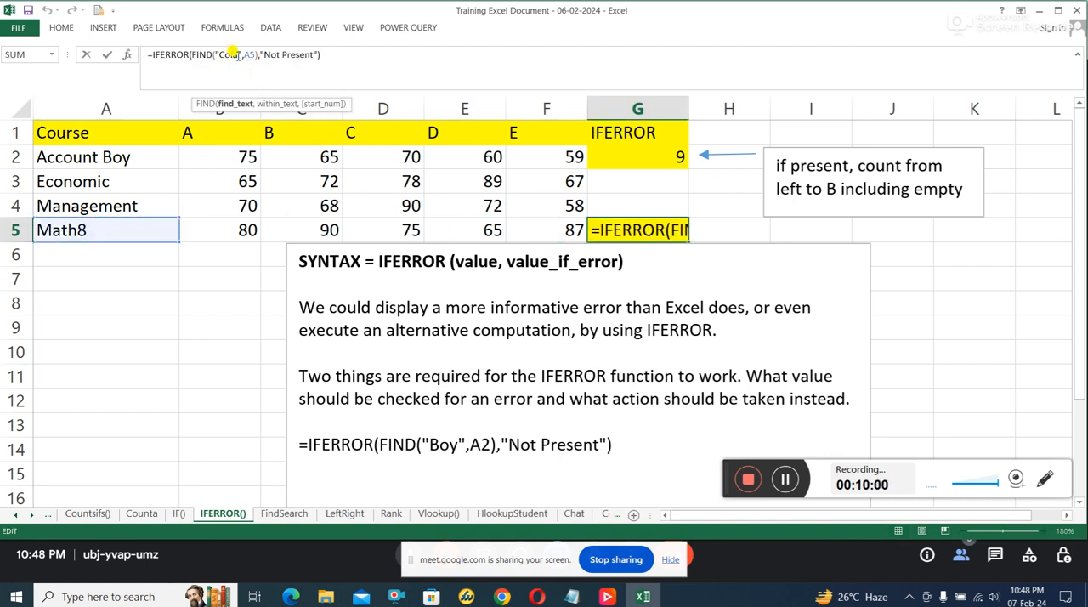
key("BackSpace")
key("BackSpace")
key("BackSpace")
key("BackSpace")
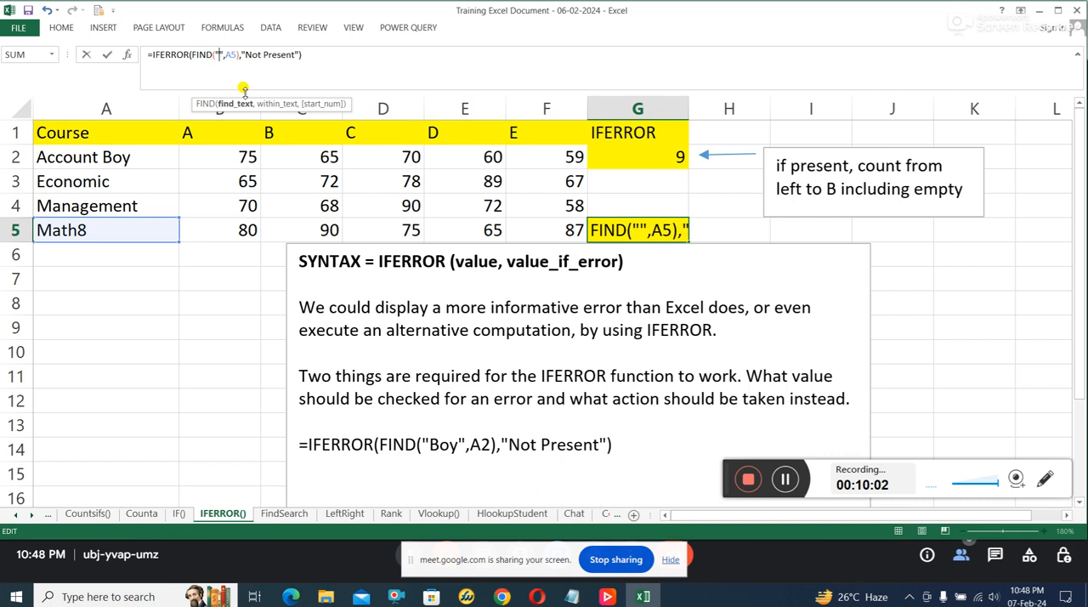
type("9")
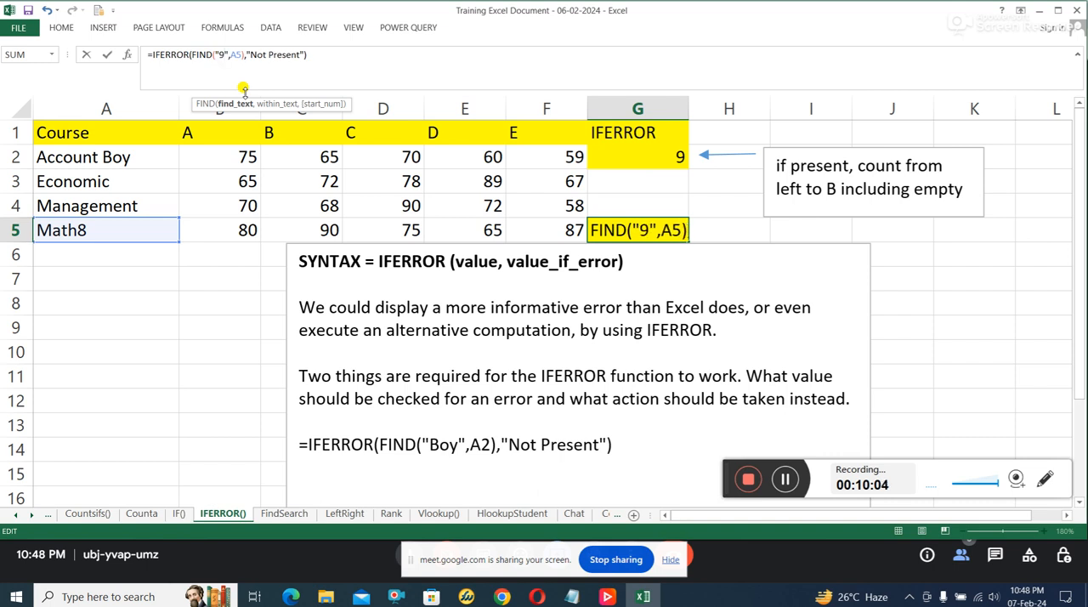
key("BackSpace")
type("8")
key("Return")
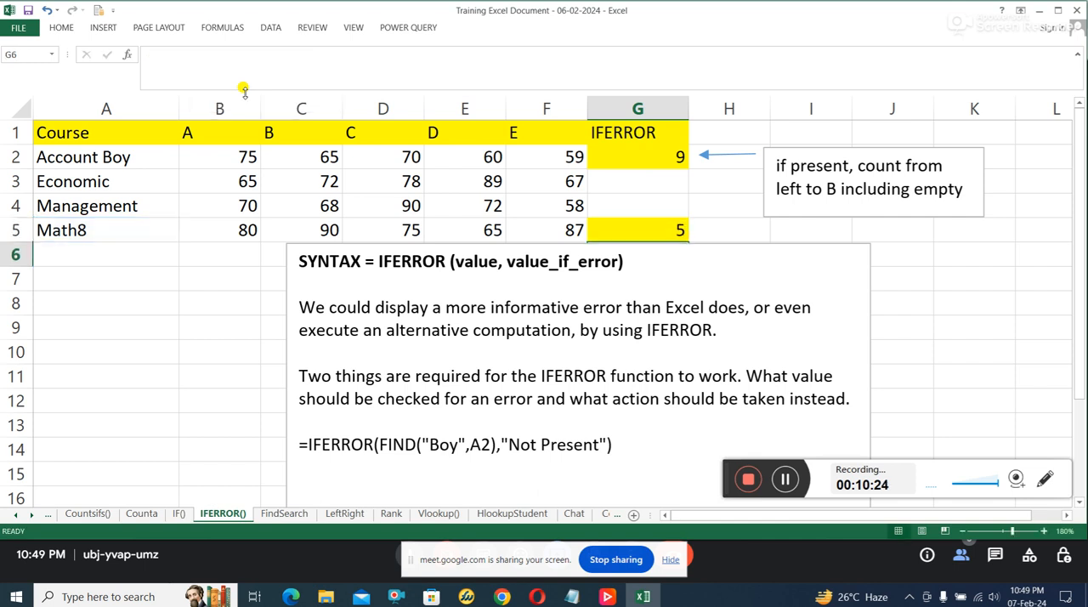
left_click(684, 233)
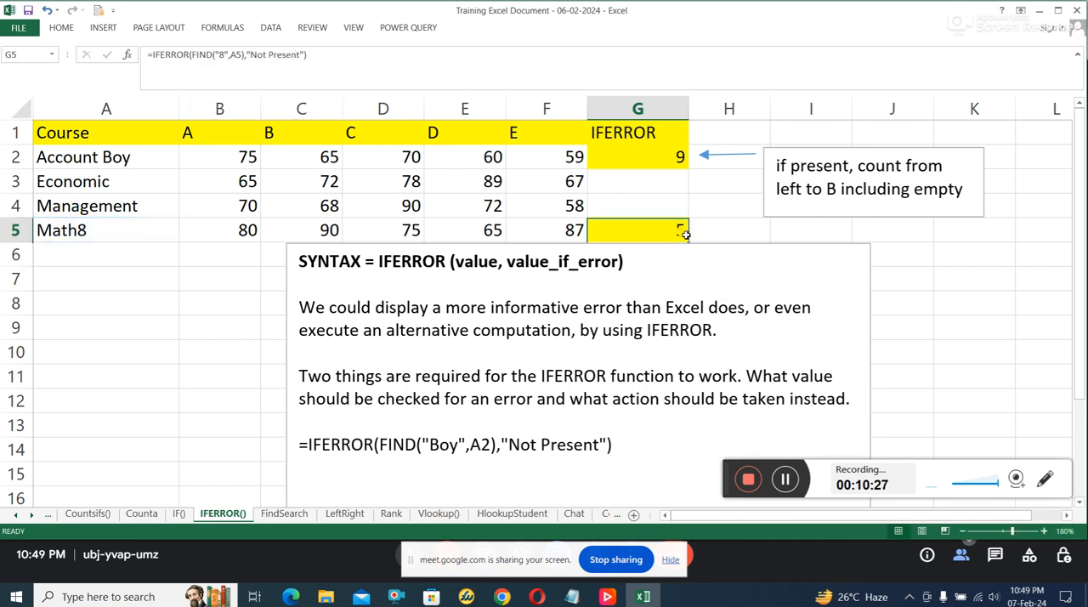
left_click(58, 231)
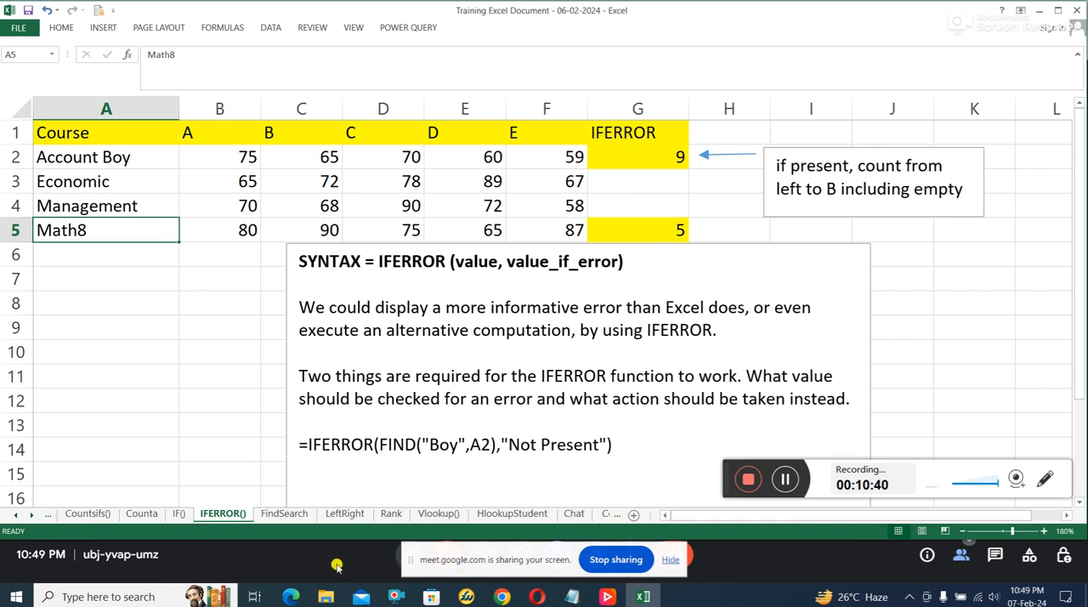
Step: Open the FindSearch sheet and examine the =FIND("Math",A5) and =SEARCH("Math",A5) examples in the syntax note
left_click(287, 513)
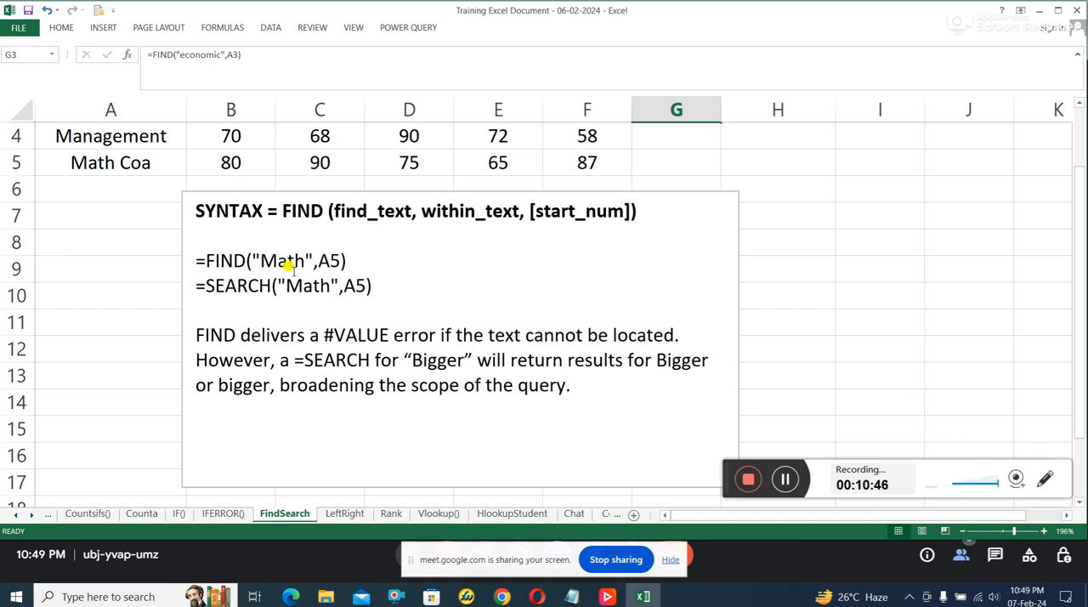
left_click_drag(295, 263, 278, 256)
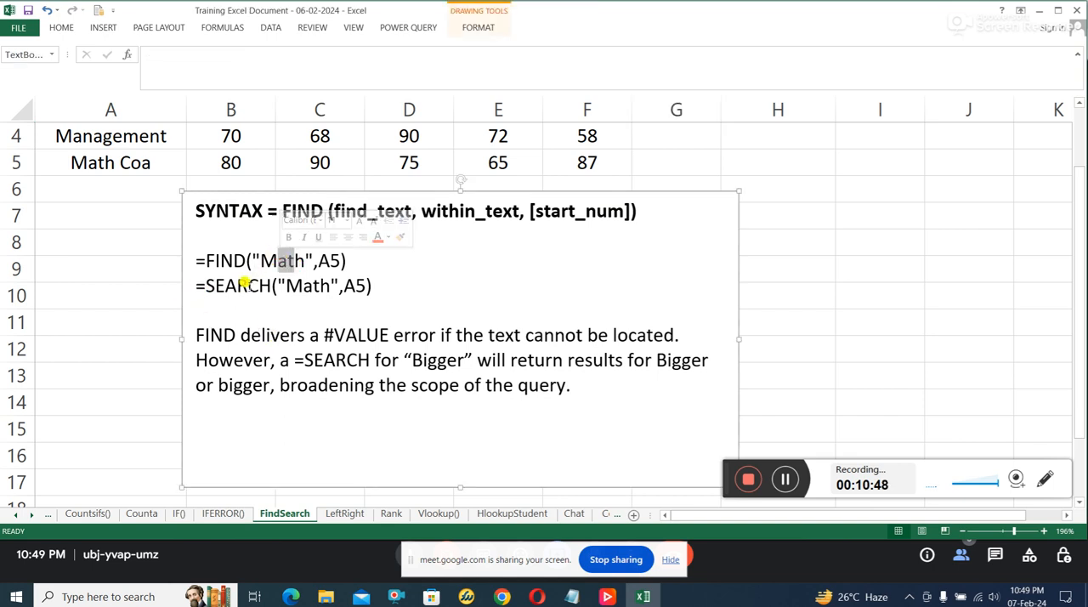
left_click(254, 284)
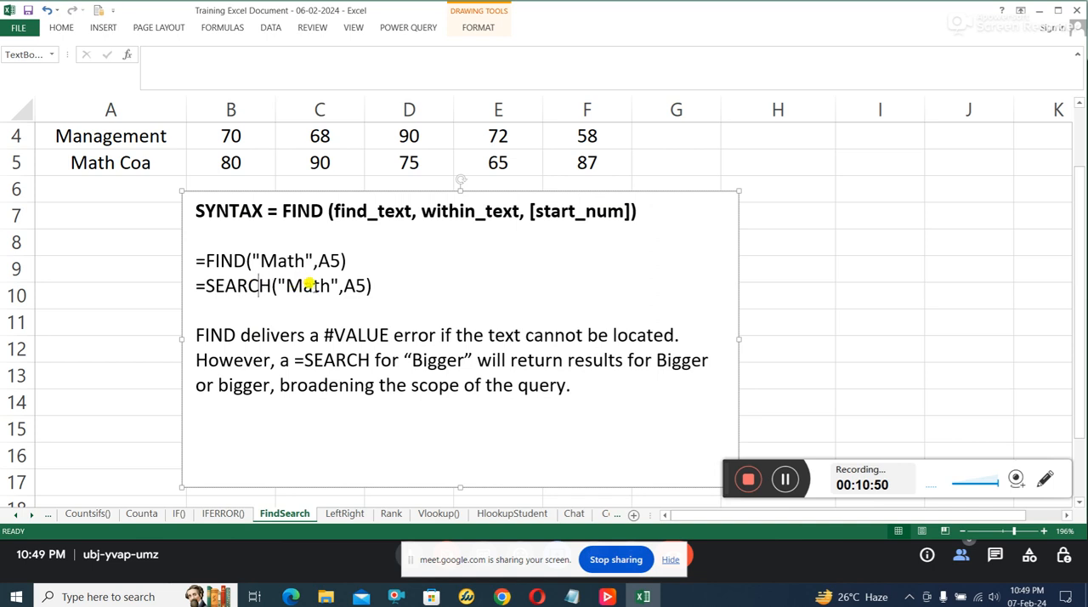
left_click_drag(195, 259, 376, 286)
left_click(399, 270)
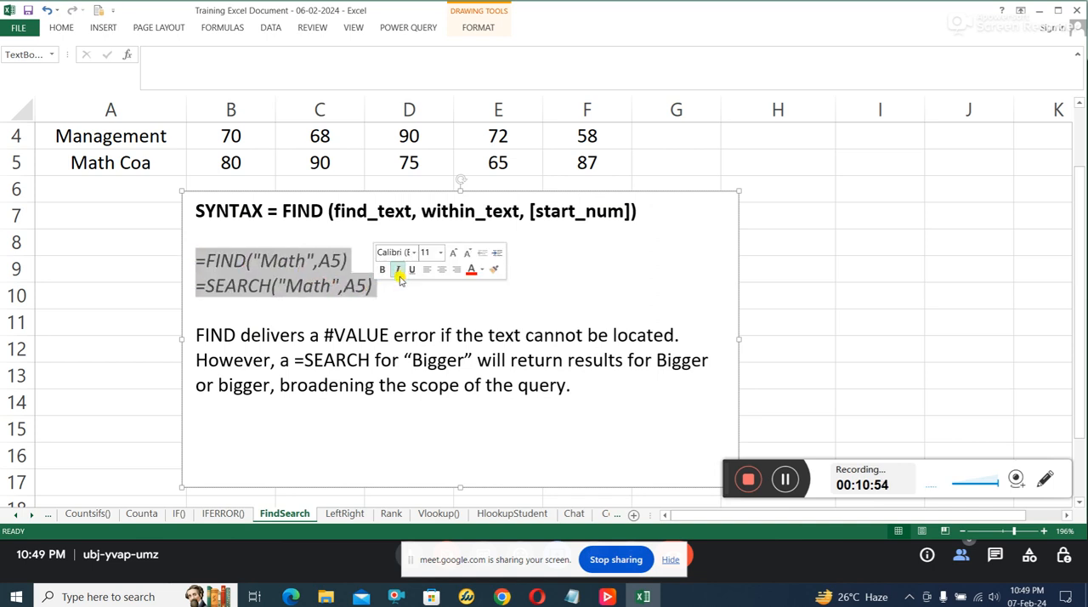
left_click(399, 270)
left_click(376, 287)
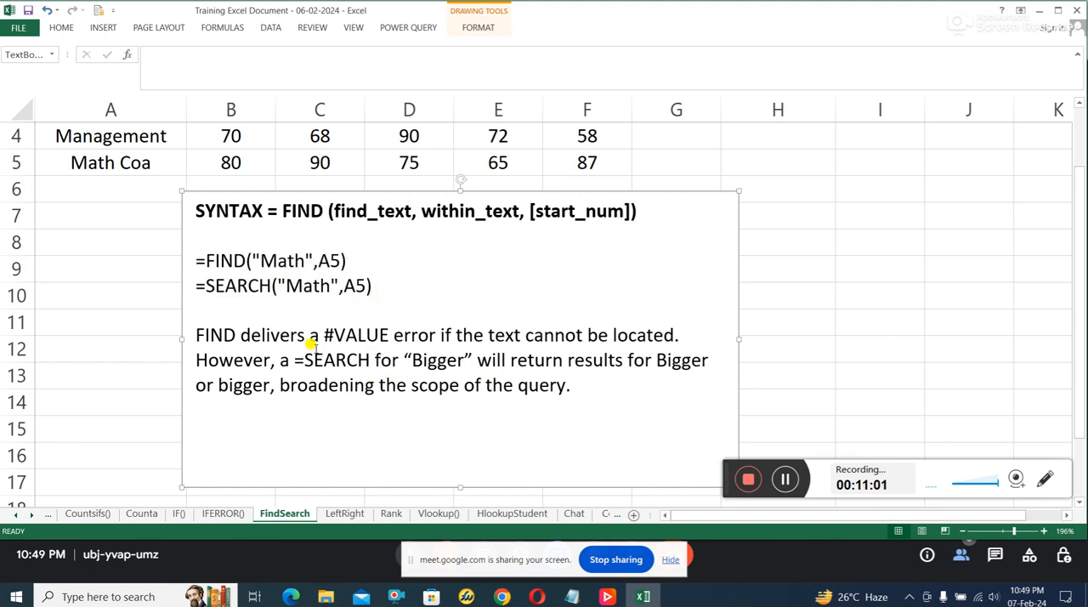
left_click_drag(305, 261, 263, 266)
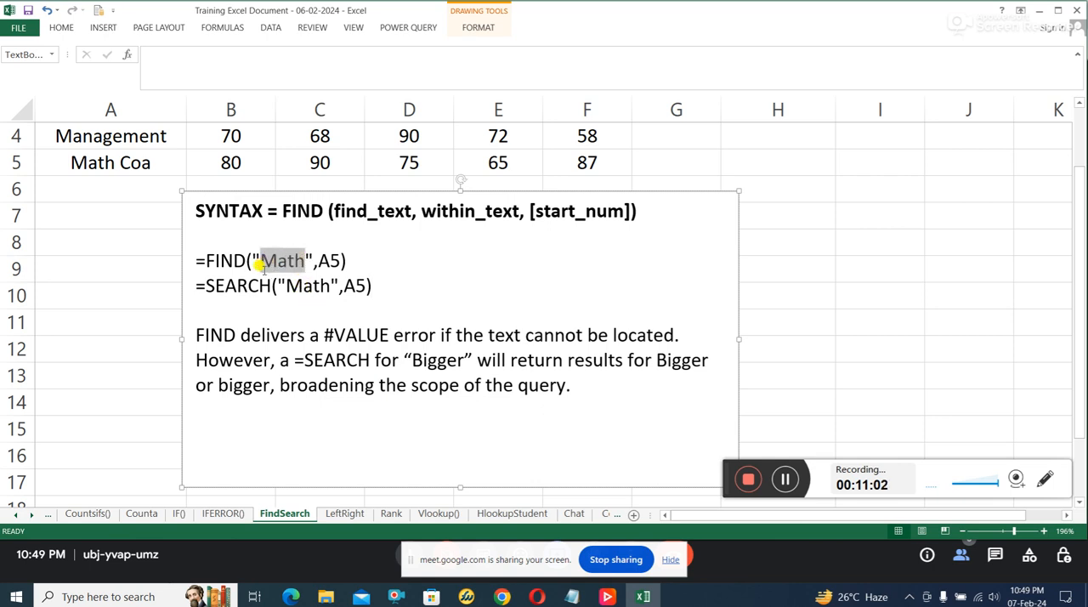
left_click_drag(196, 261, 349, 261)
Step: Append the word Math after the =FIND("Math",A5) example, trying the spellings math and mATH along the way
left_click(347, 261)
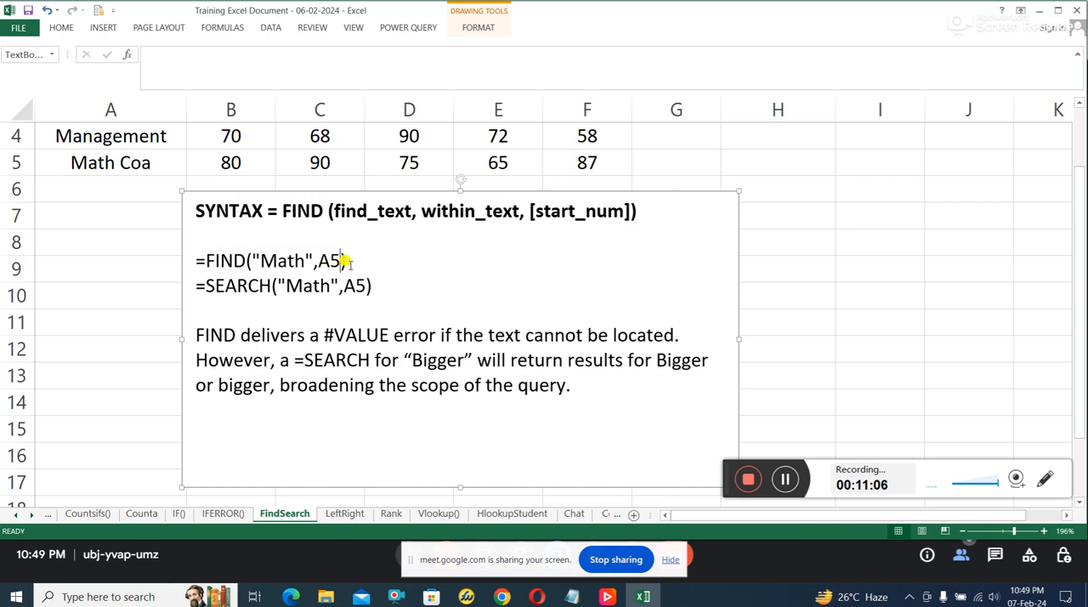
type("math")
key("BackSpace")
key("BackSpace")
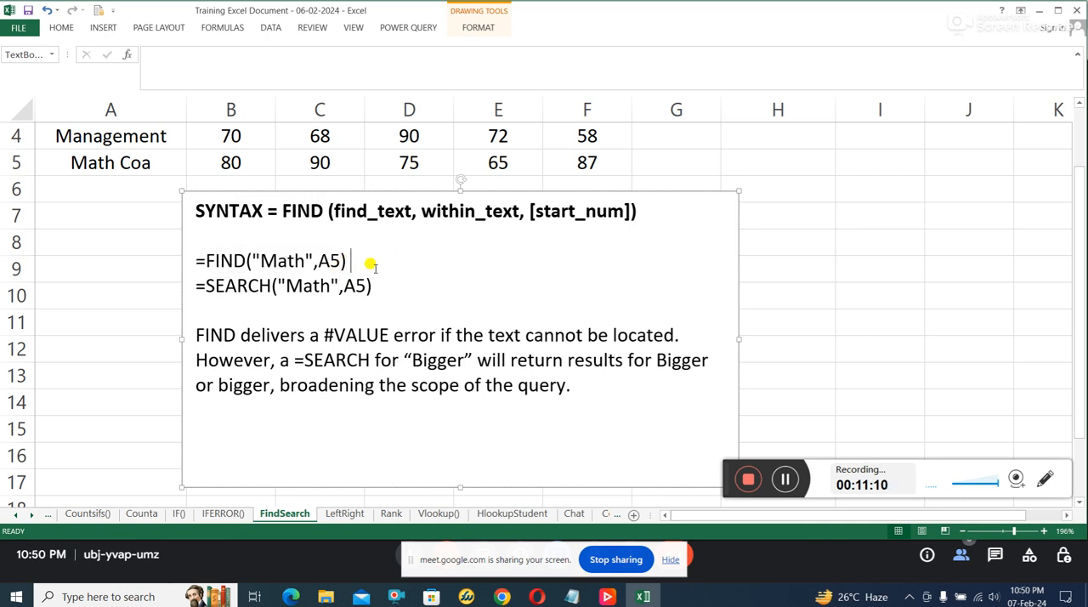
type("math")
key("BackSpace")
key("BackSpace")
key("BackSpace")
key("BackSpace")
type("mATH")
key("BackSpace")
key("BackSpace")
key("BackSpace")
key("BackSpace")
type("Math")
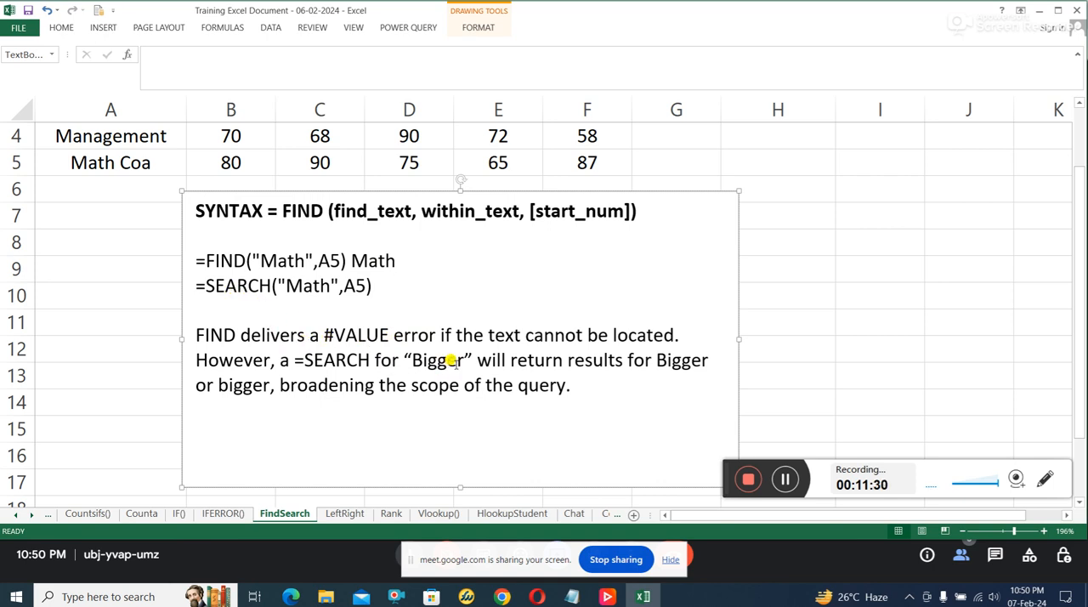
Step: Compare Bigger with bigger in the note's explanation, and delete the extra word Math after the =FIND example
left_click_drag(465, 360, 420, 361)
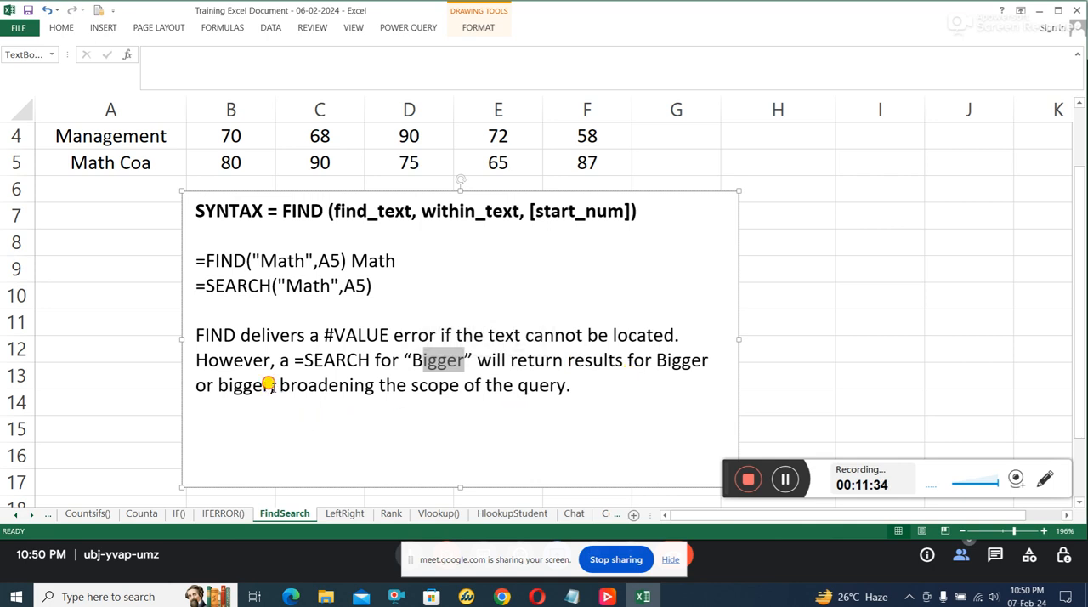
left_click_drag(276, 385, 219, 385)
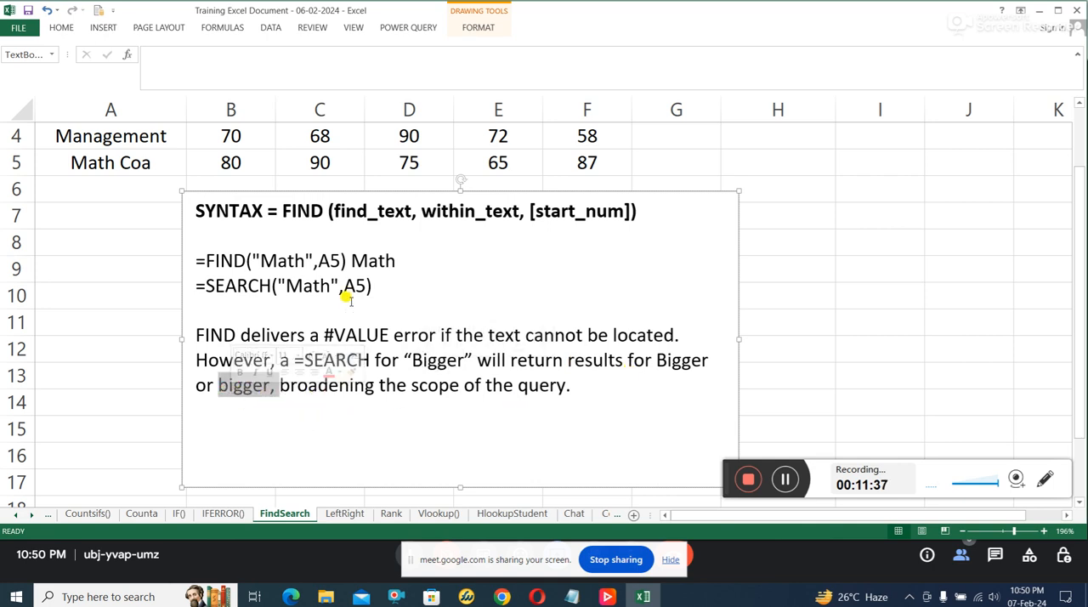
left_click(421, 259)
key("BackSpace")
key("BackSpace")
key("BackSpace")
key("BackSpace")
key("BackSpace")
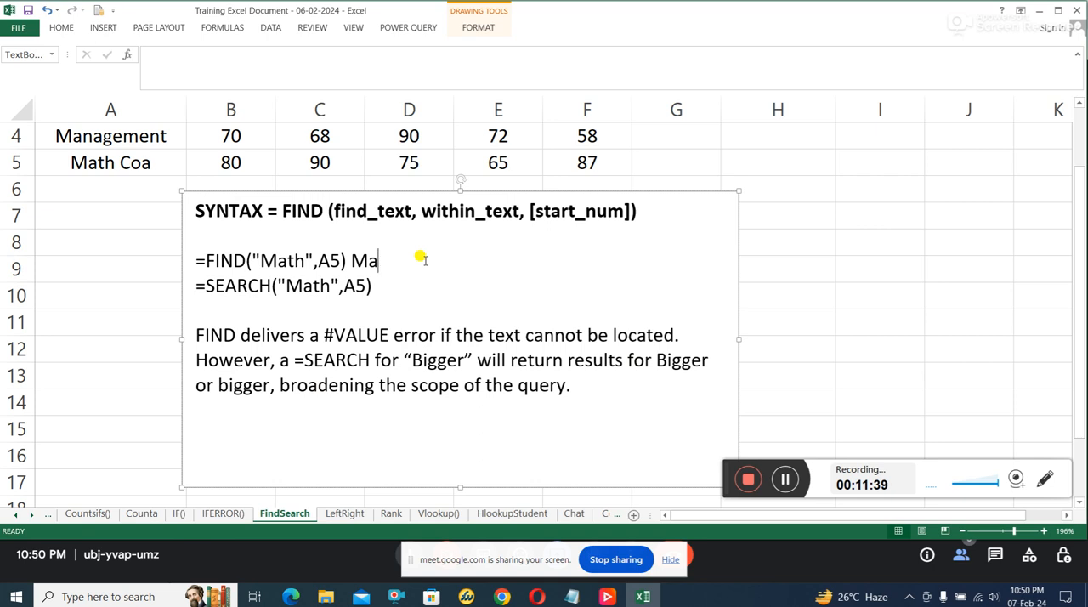
Step: Review the note's explanation of FIND's #VALUE error and of how SEARCH treats Bigger and bigger
left_click(304, 338)
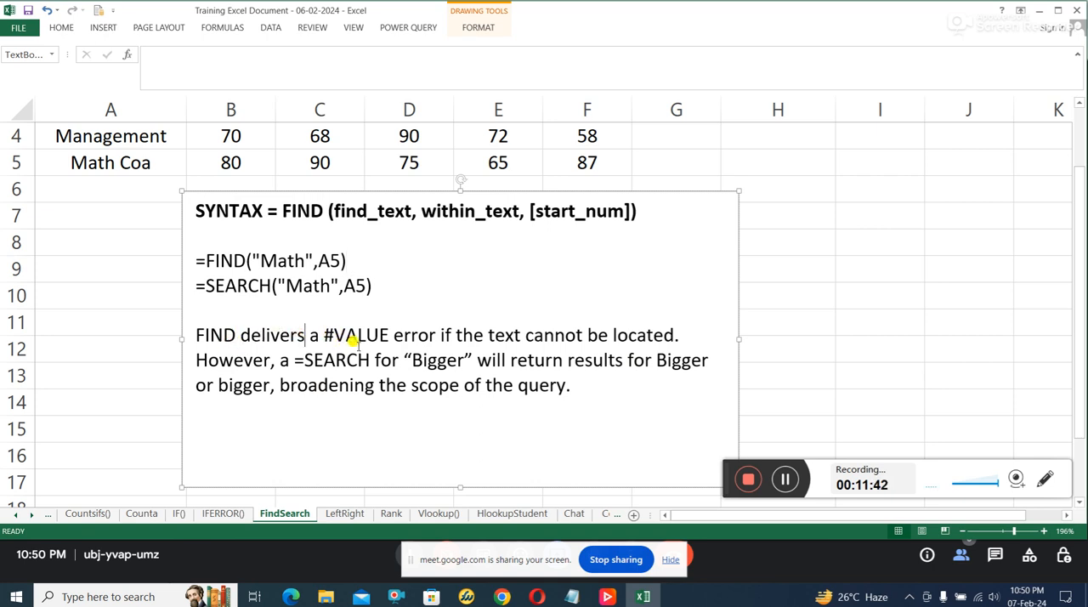
left_click_drag(357, 340, 374, 342)
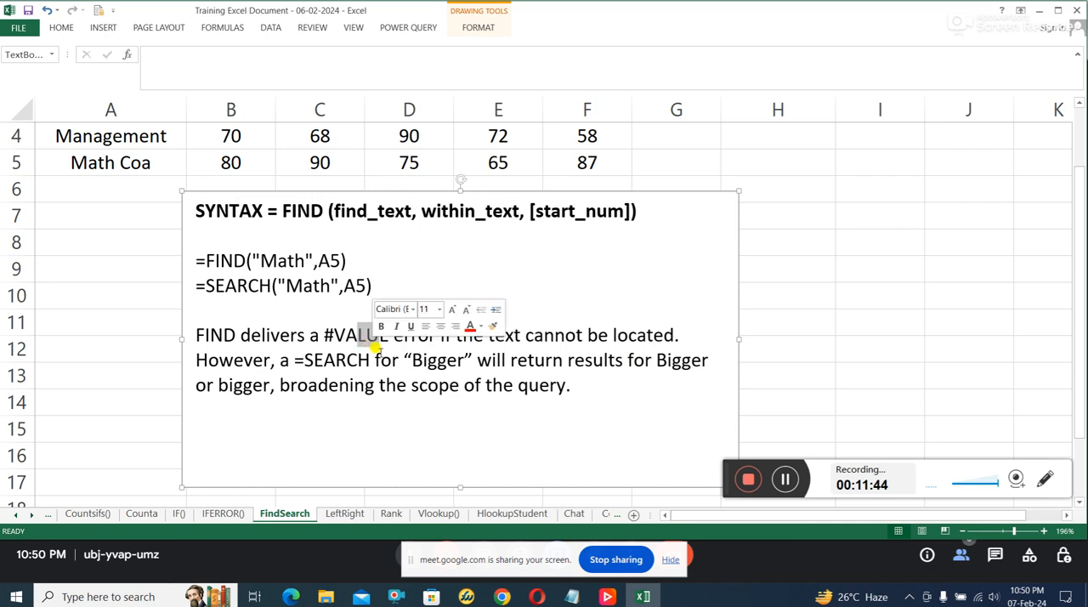
left_click(492, 357)
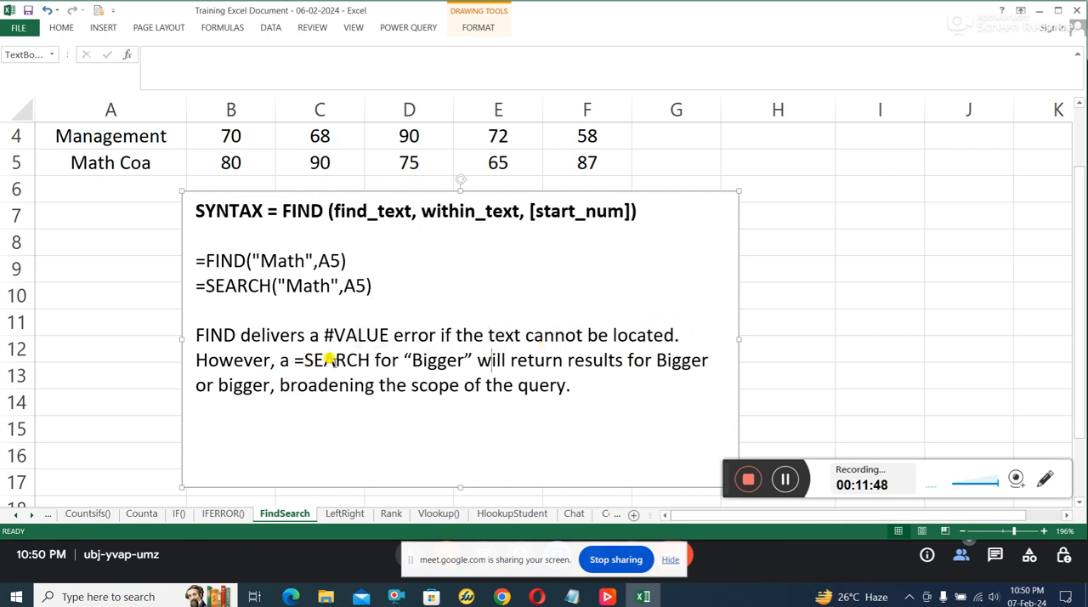
left_click(446, 359)
left_click_drag(226, 380, 246, 378)
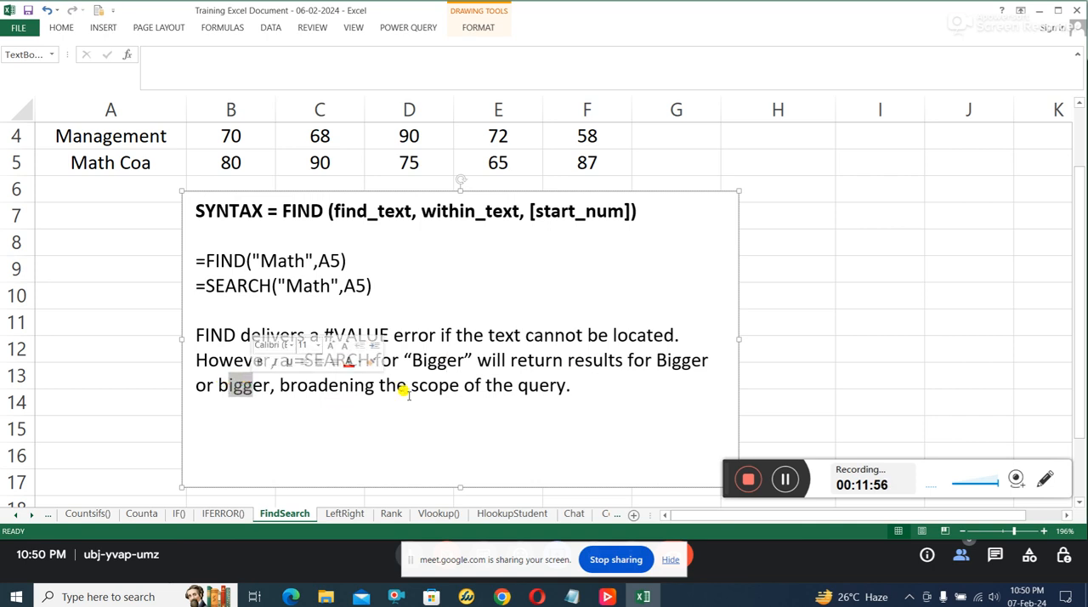
Step: Compare the with FIND and with SEARCH headings in row 1, and inspect the FIND formula in G2
scroll(450, 399, "up", 1)
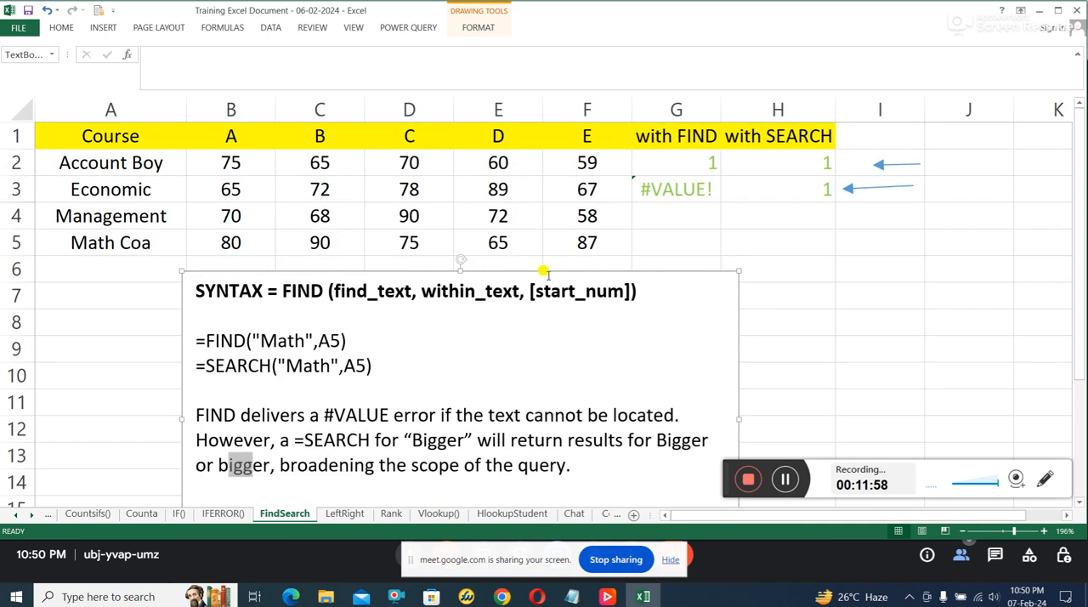
left_click(653, 346)
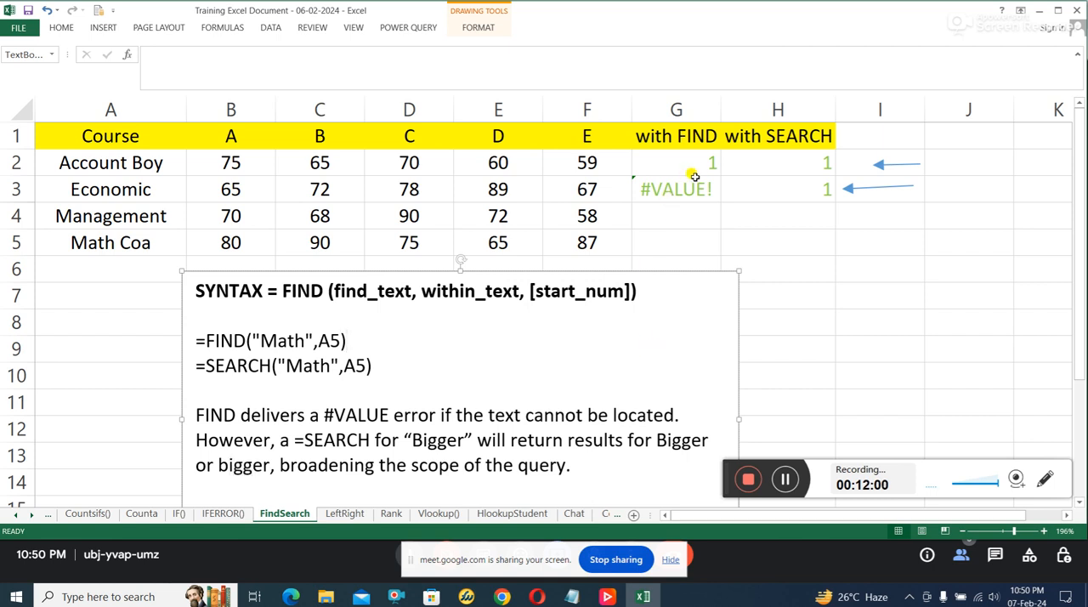
left_click(691, 140)
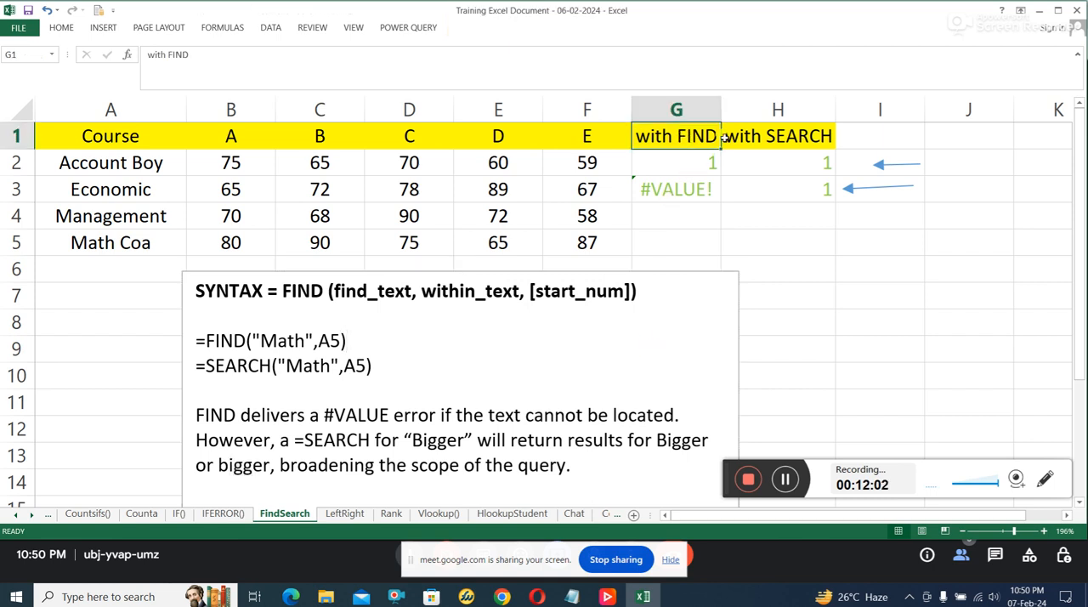
left_click(771, 136)
left_click(693, 162)
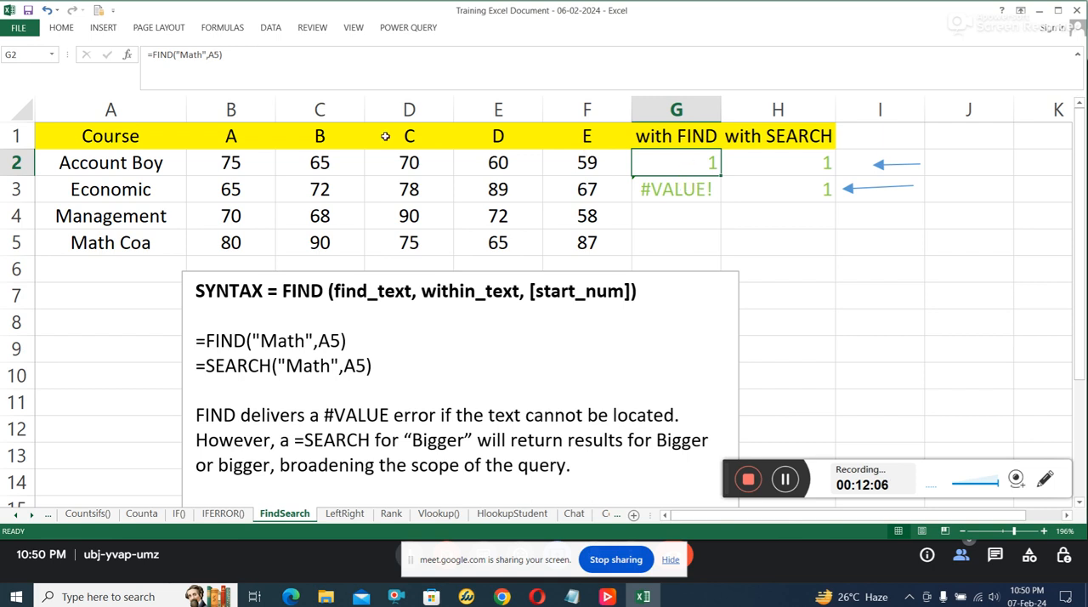
Step: Check the search text Math and the A5 reference in G2's FIND formula, leaving the formula as it is
left_click(193, 51)
left_click(213, 54)
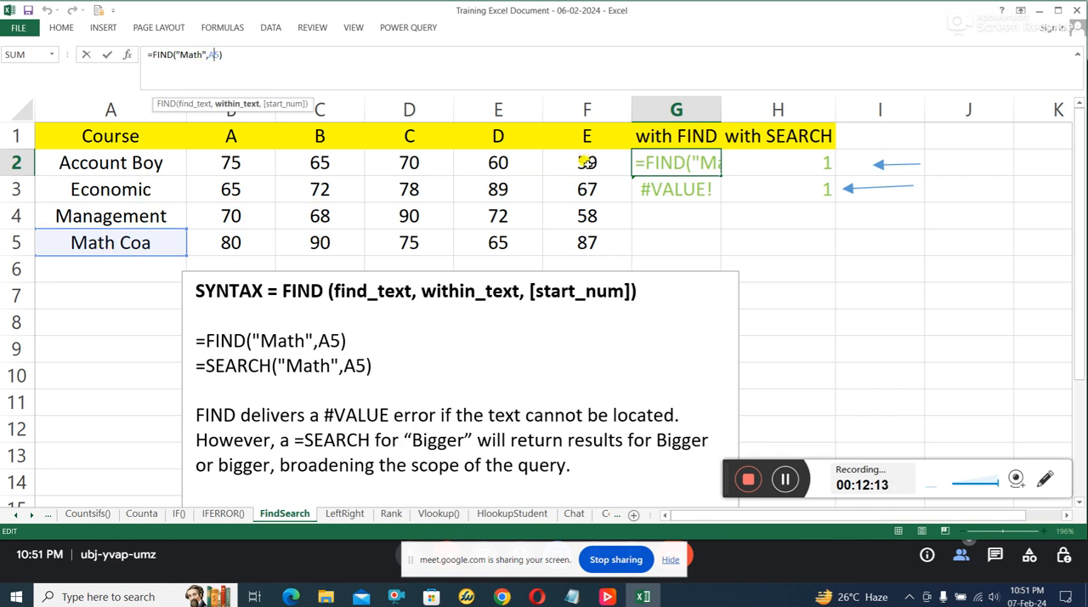
key("Return")
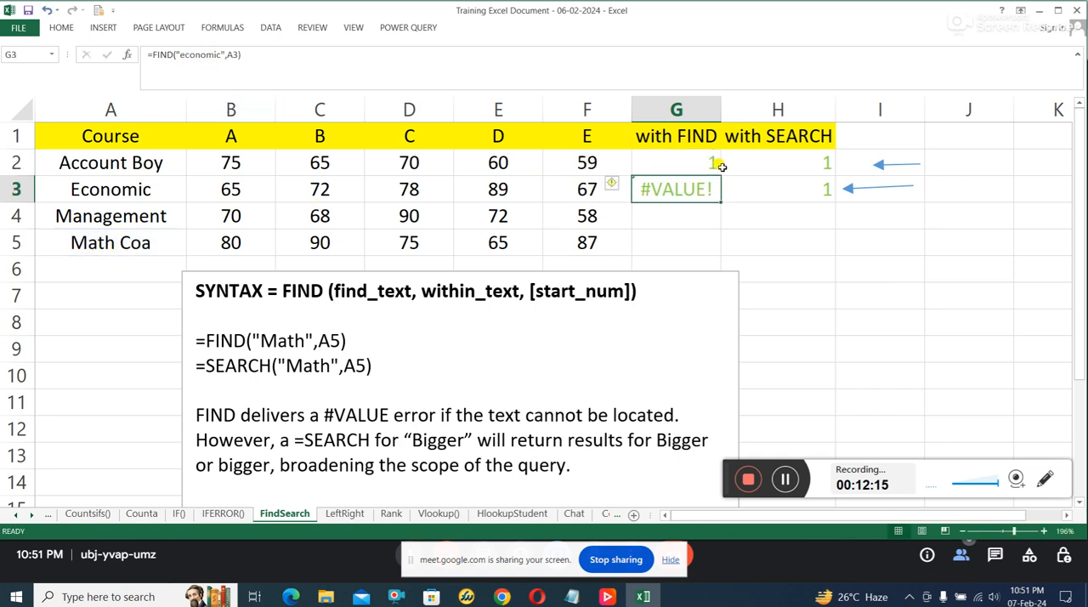
Step: Try the lowercase spelling math as the search text in G2's FIND formula
left_click(699, 168)
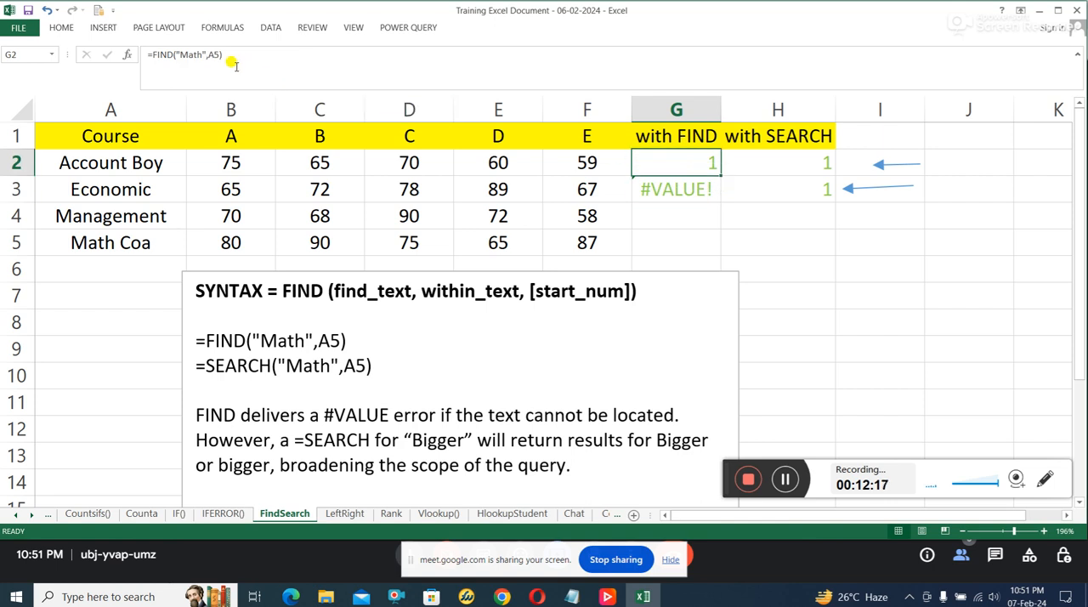
left_click(189, 55)
key("BackSpace")
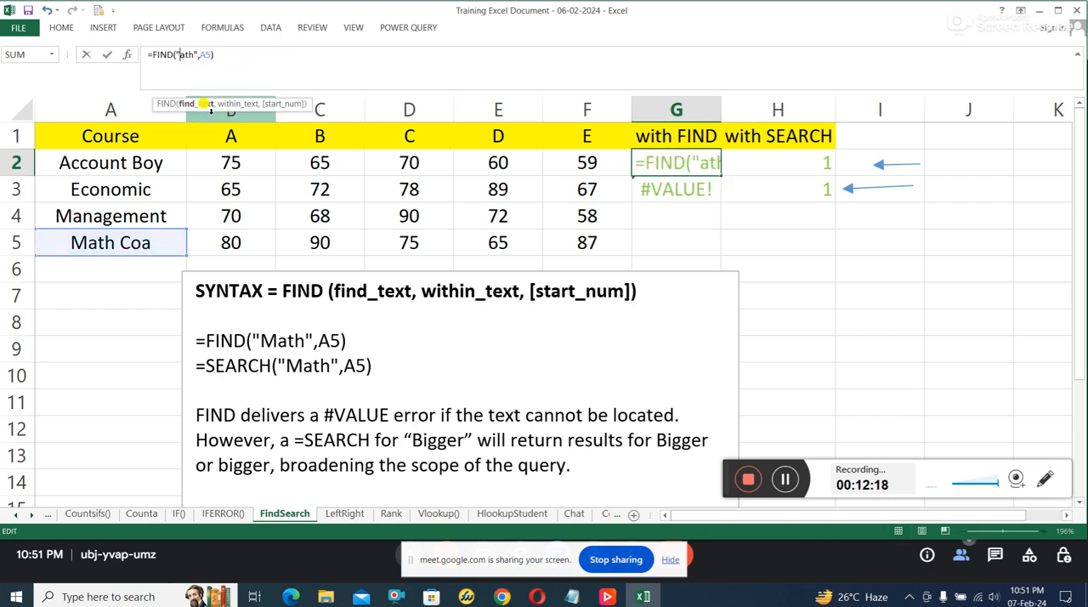
type("m")
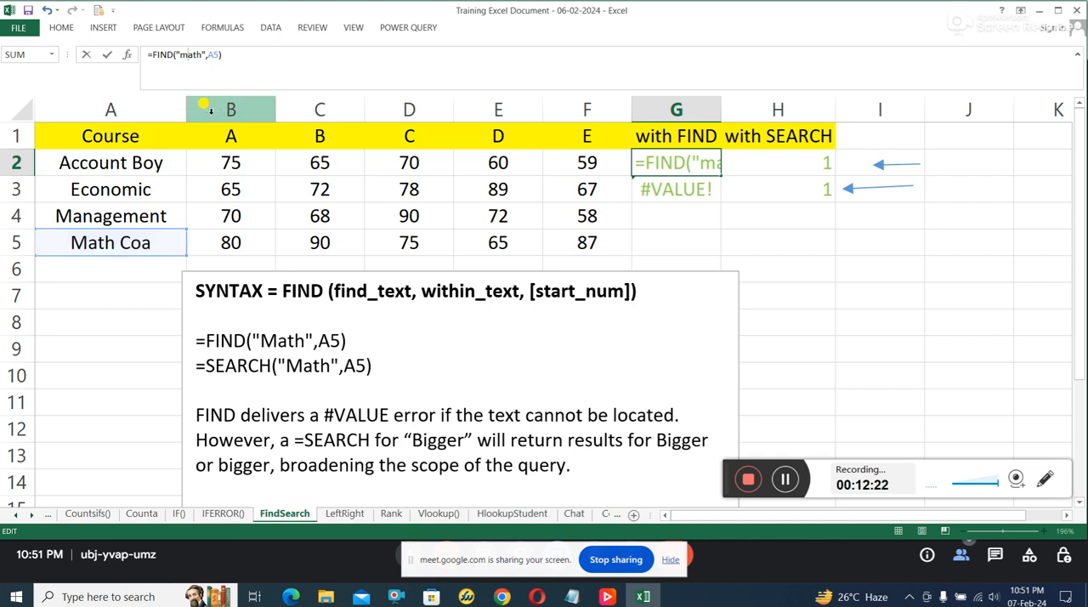
key("Return")
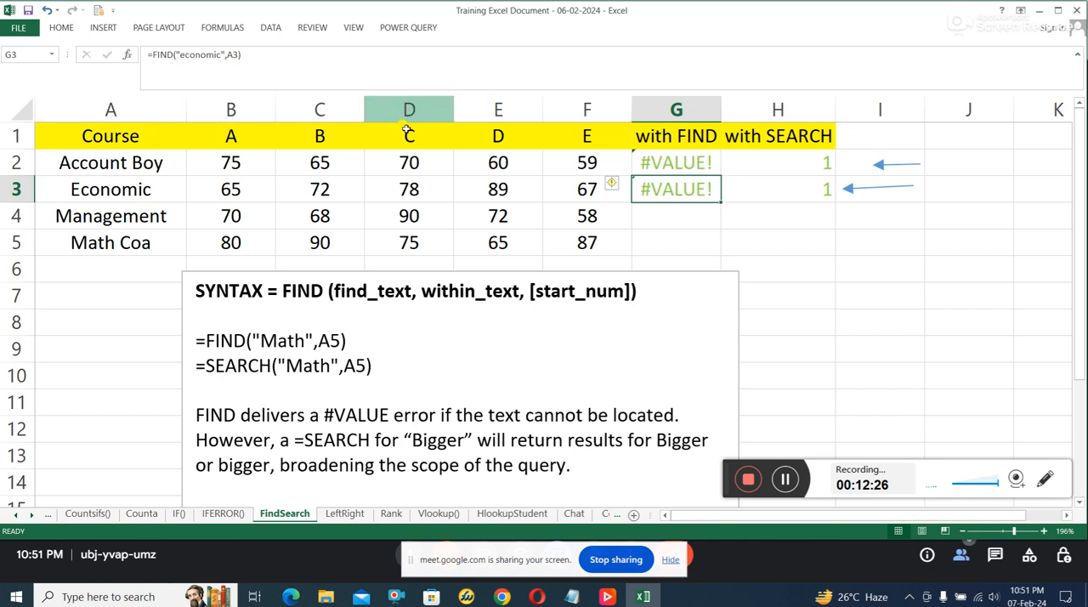
Step: Replace FIND with SEARCH in G2's formula so that it reads =SEARCH("math",A5)
left_click(669, 164)
left_click(173, 54)
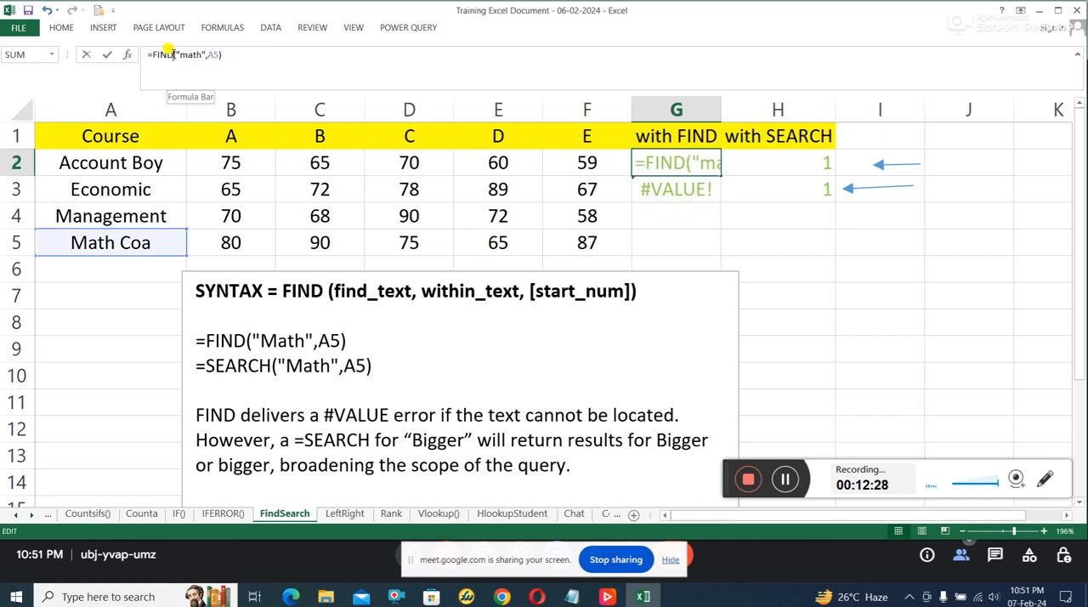
key("BackSpace")
key("BackSpace")
key("BackSpace")
key("BackSpace")
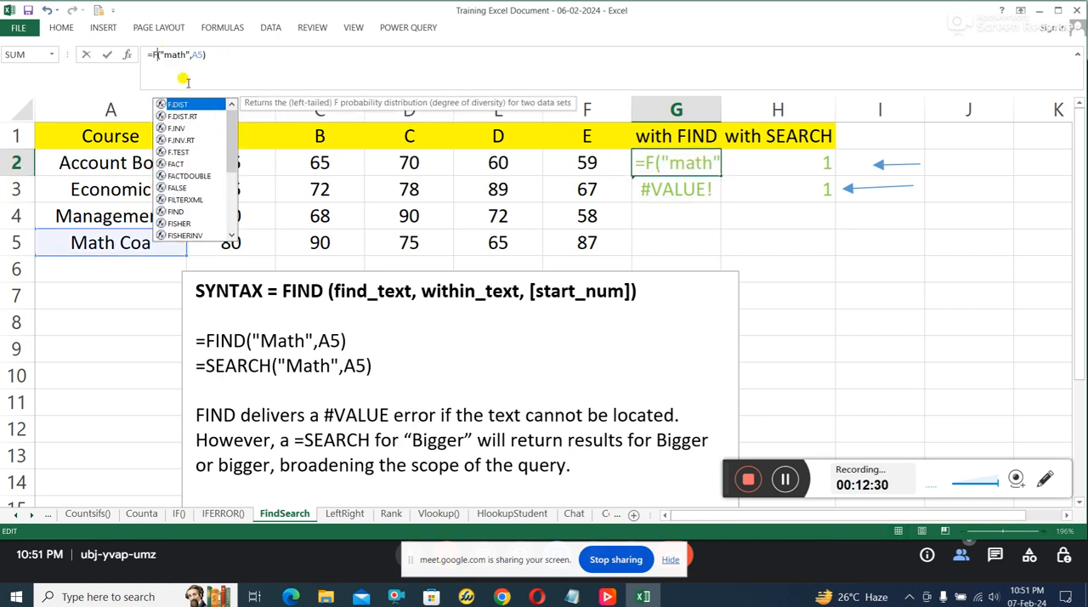
type("SEARCH")
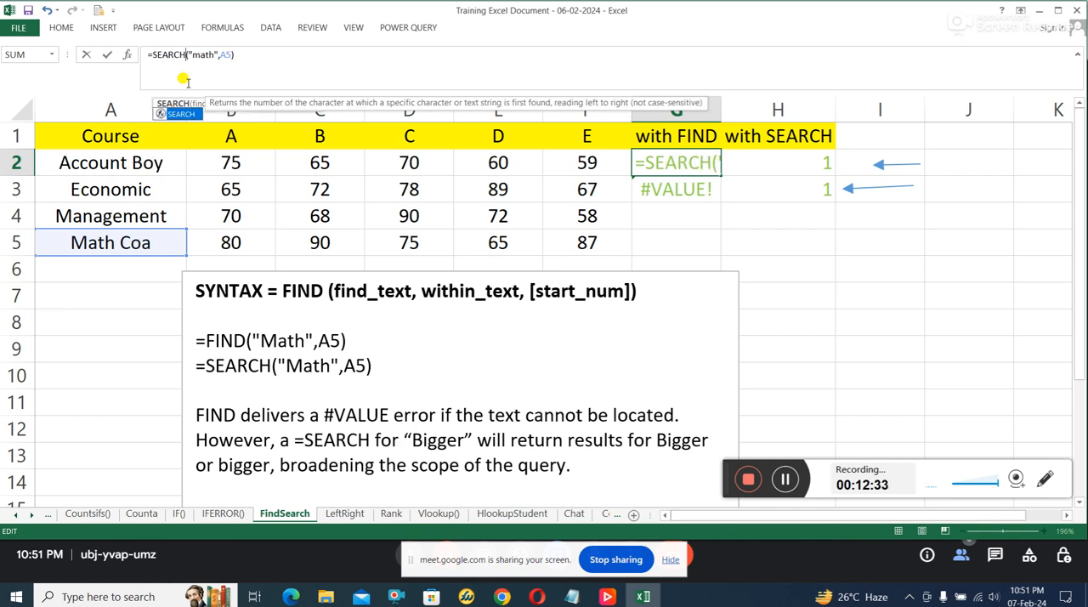
key("Return")
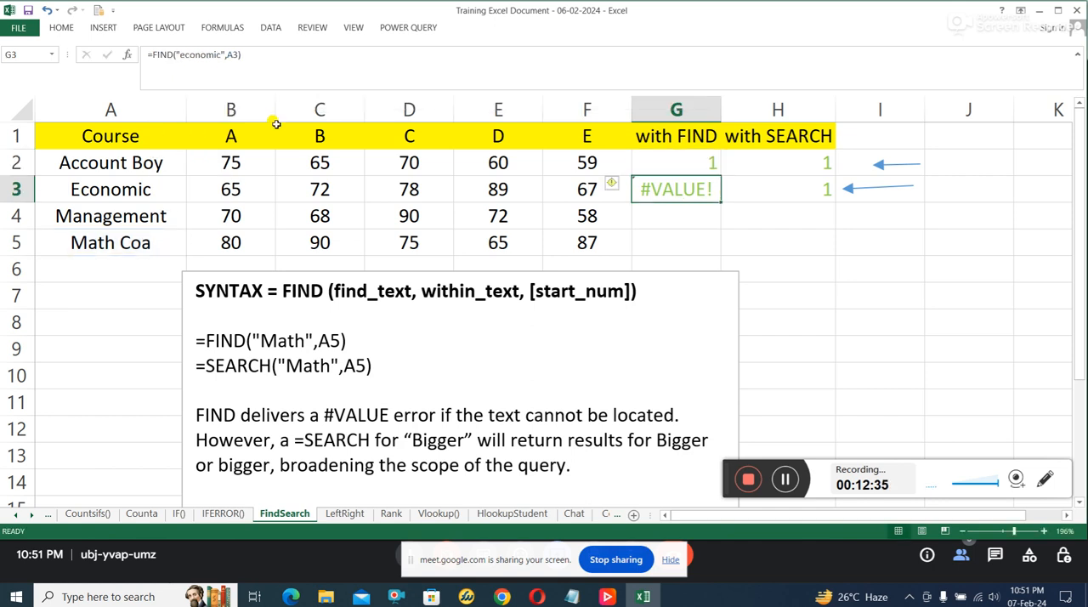
Step: Capitalize the search text in G2's SEARCH formula as Math
left_click(695, 163)
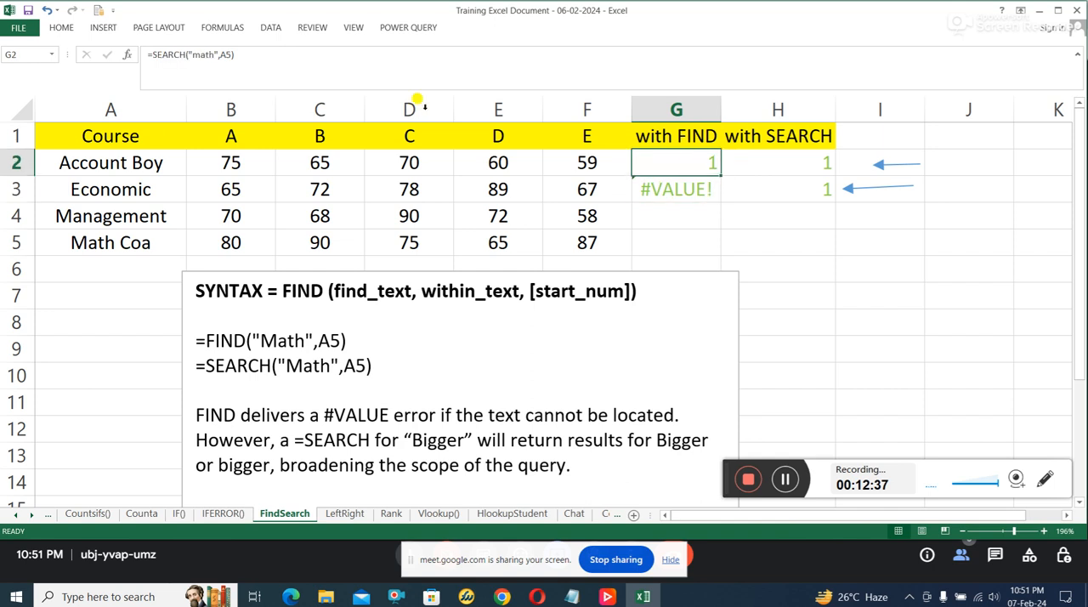
left_click(194, 56)
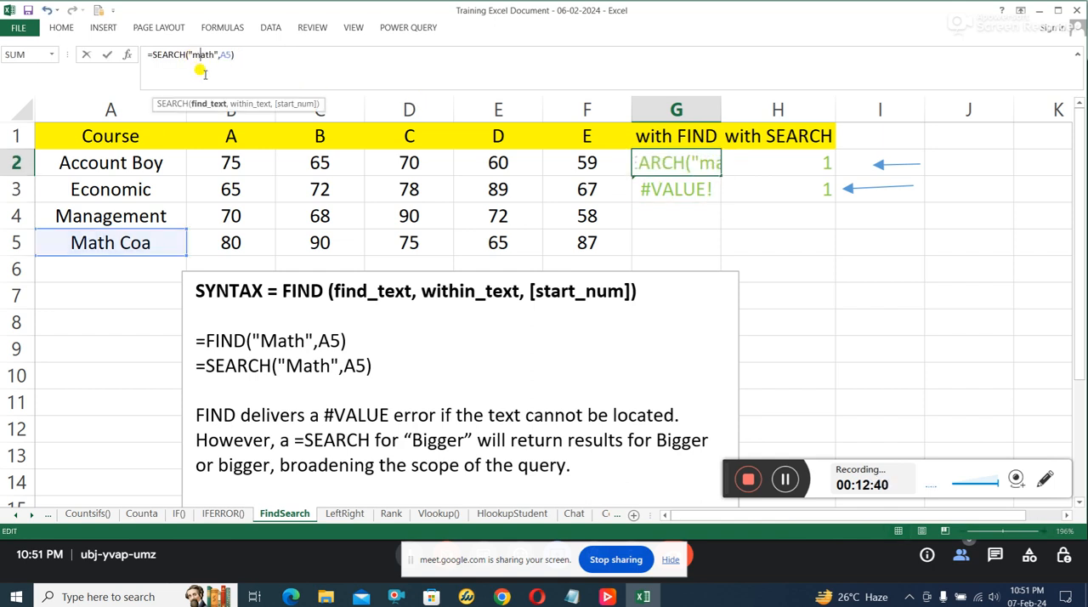
key("BackSpace")
type("M")
key("Return")
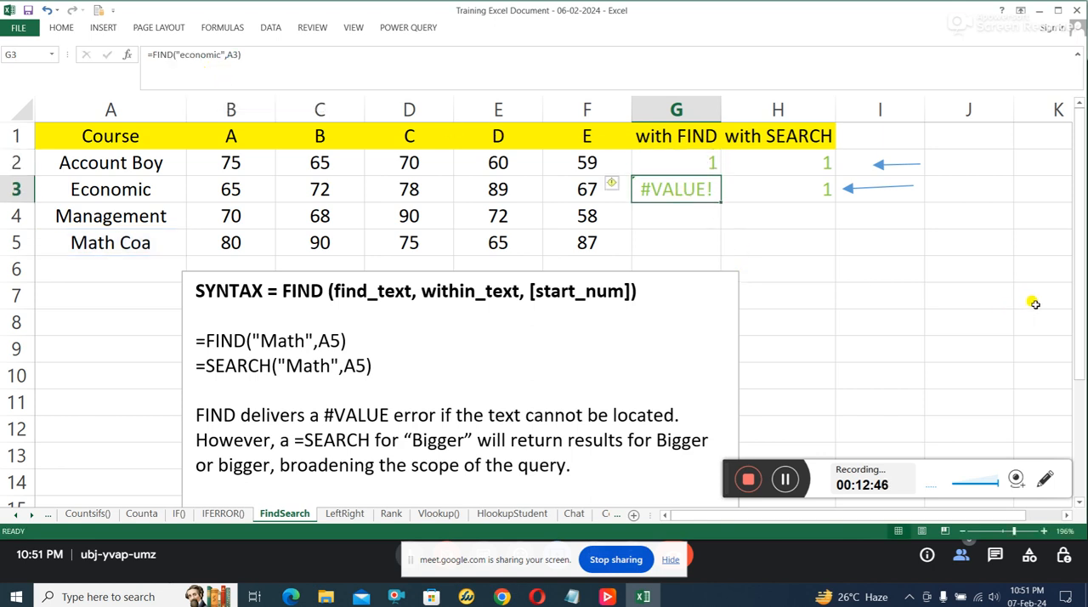
Step: Switch to the LeftRight sheet and look over its LEFT and RIGHT columns and explanatory note
scroll(1033, 303, "down", 2)
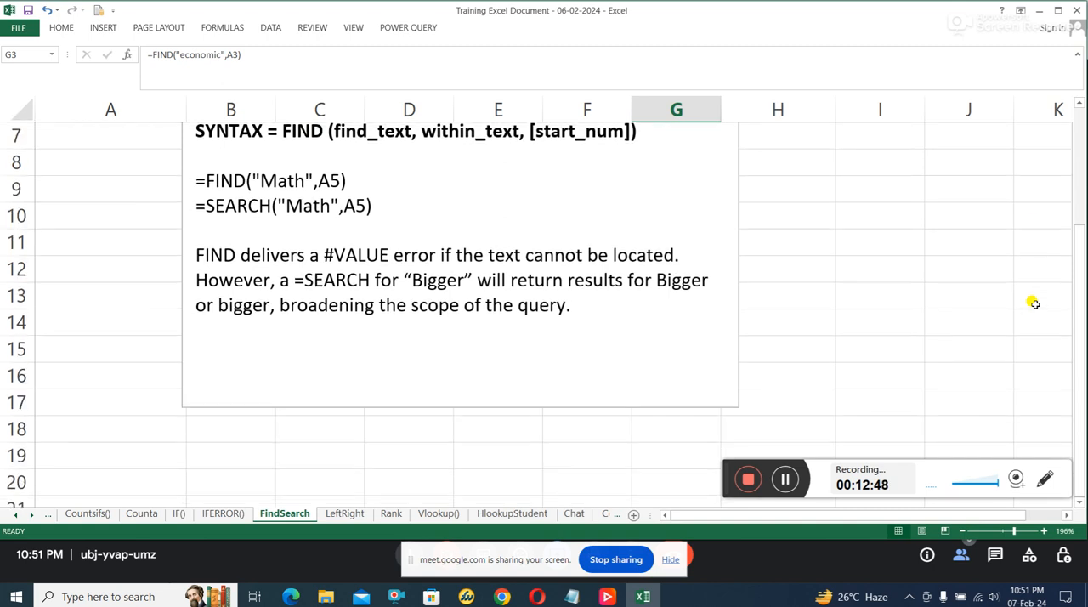
left_click(344, 513)
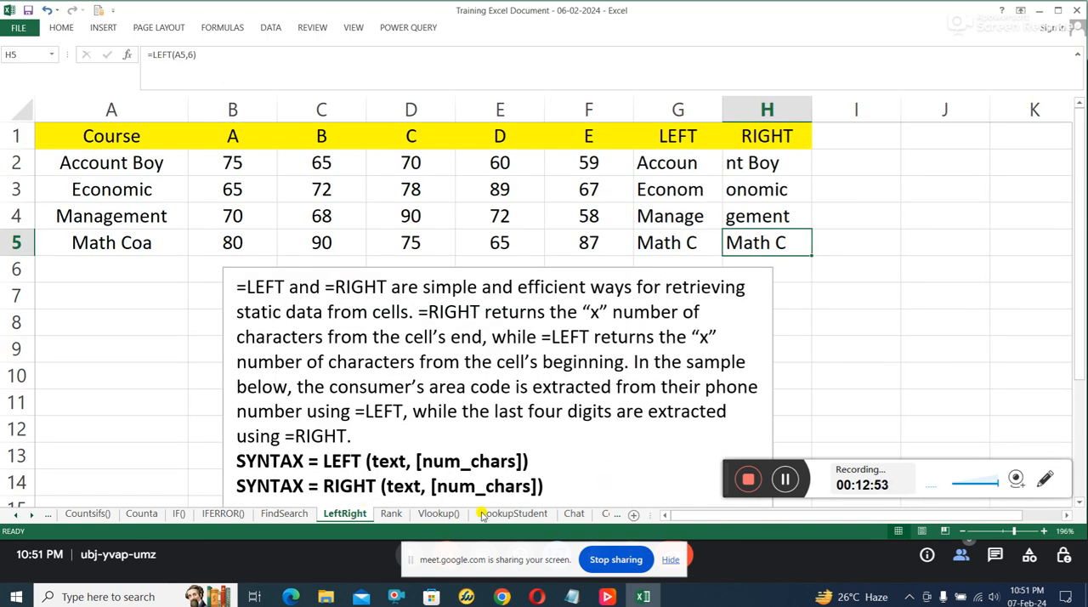
scroll(446, 443, "down", 1)
scroll(437, 441, "up", 1)
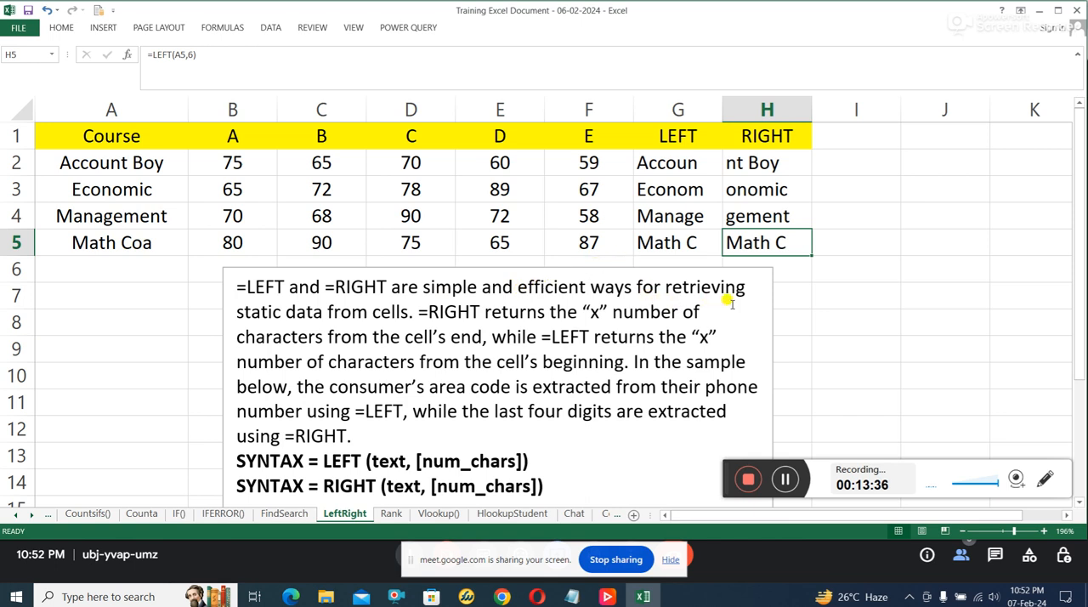
Step: Examine the note's explanation of how =RIGHT returns the "x" number of characters from a cell's end
left_click(380, 314)
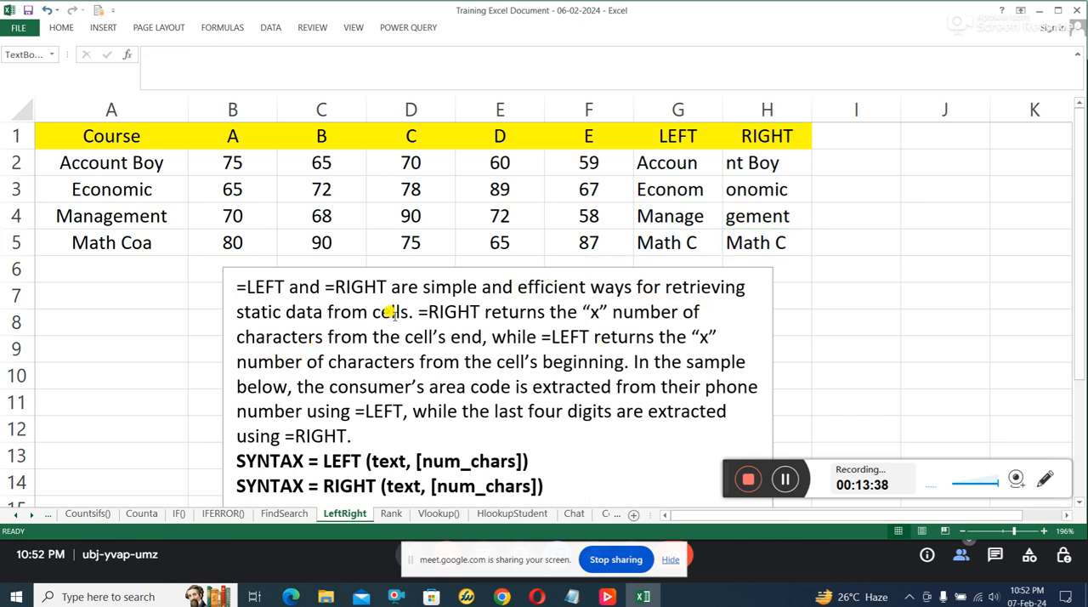
left_click_drag(438, 311, 469, 311)
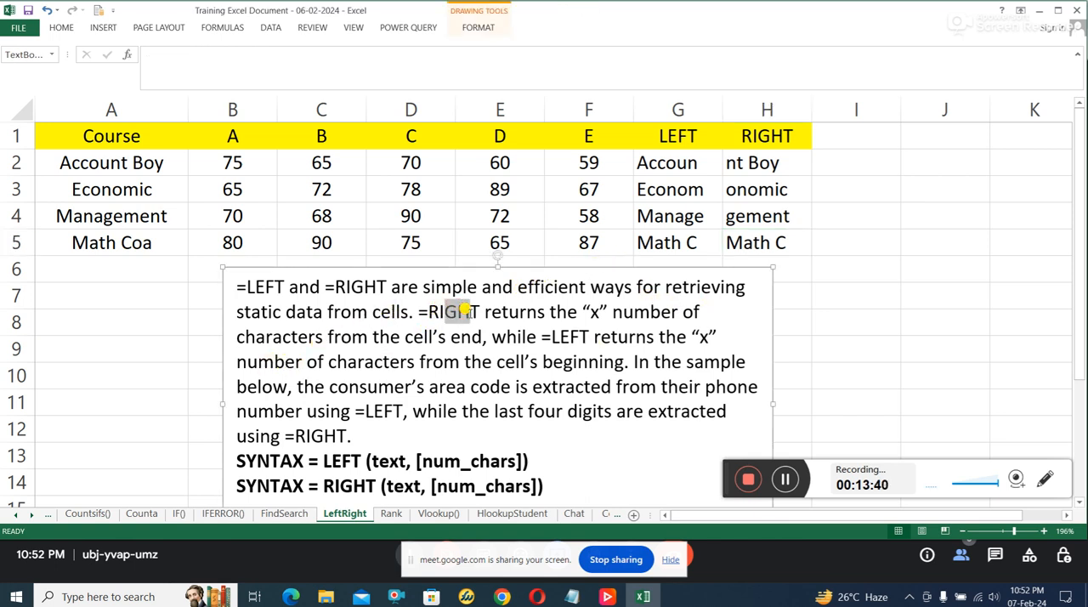
left_click(590, 311)
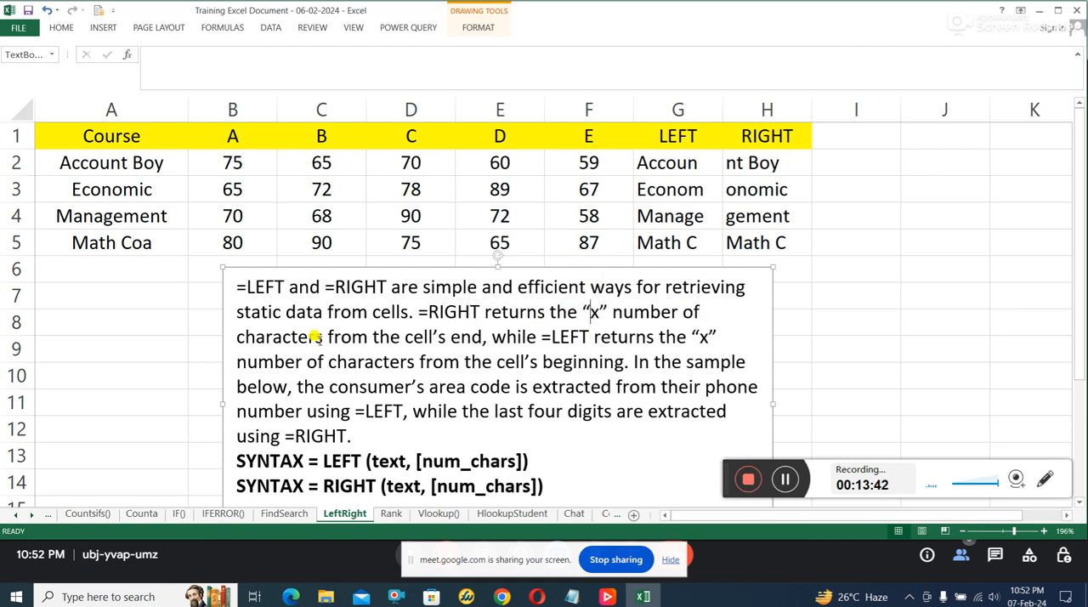
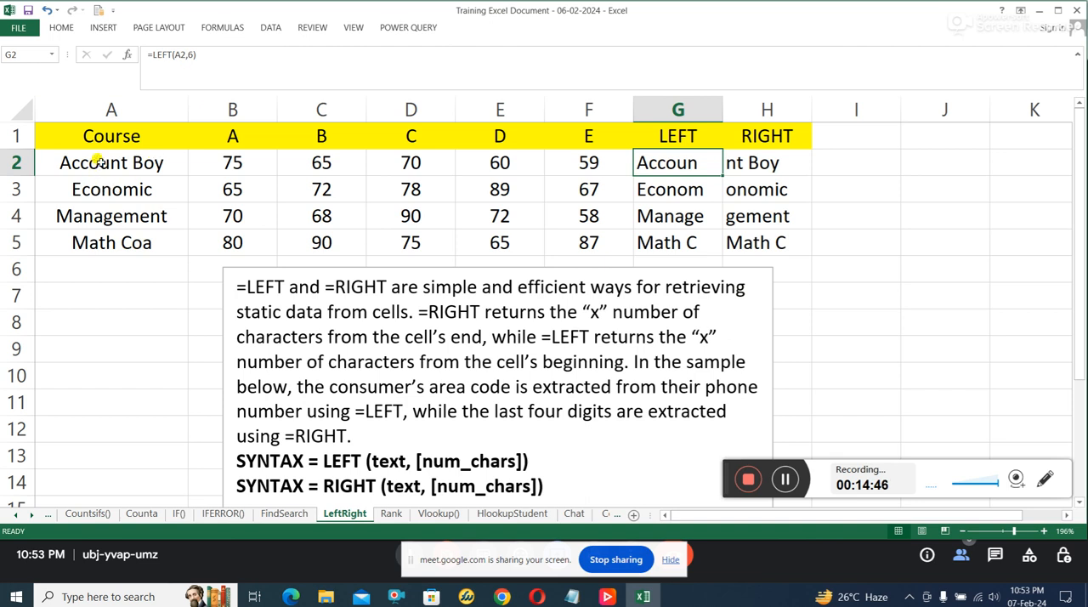
Step: Compare the course names in A2 and A5 with the LEFT formulas in G2 and G5 and the RIGHT formula in H2
left_click(99, 161)
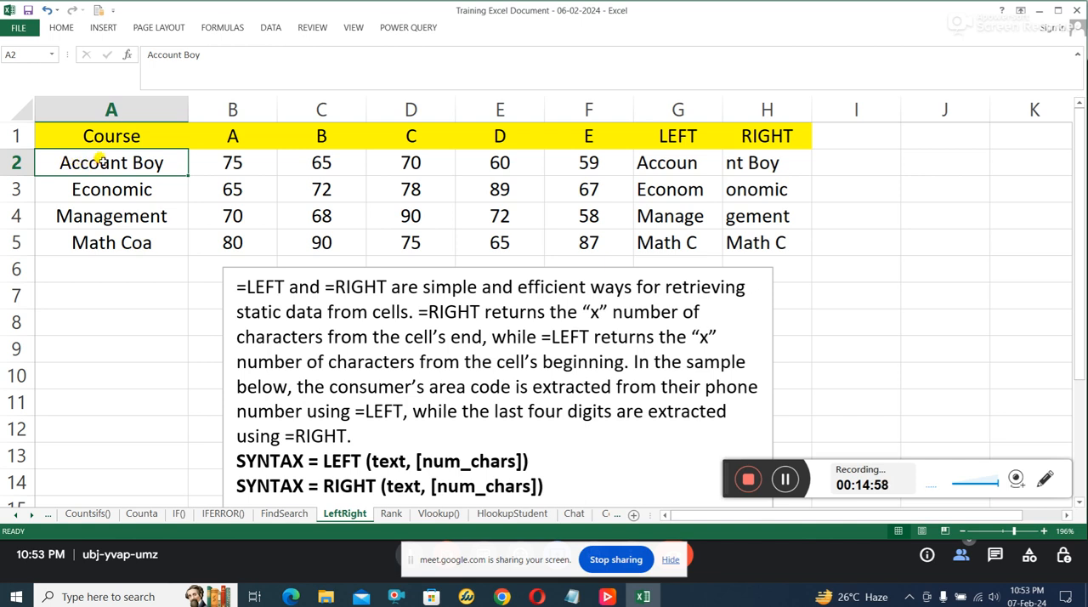
left_click(671, 161)
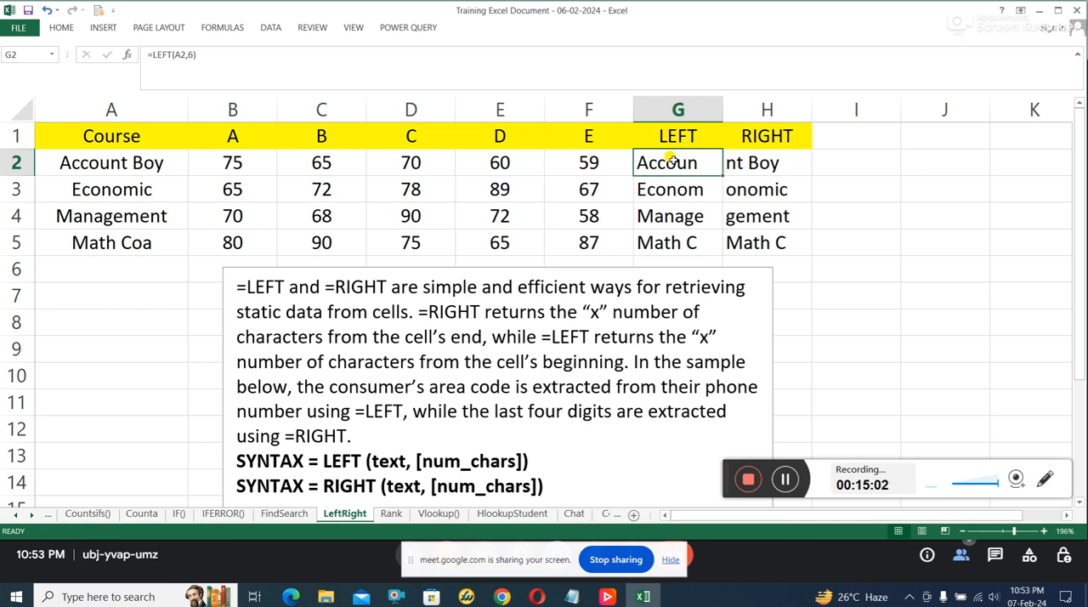
left_click(695, 241)
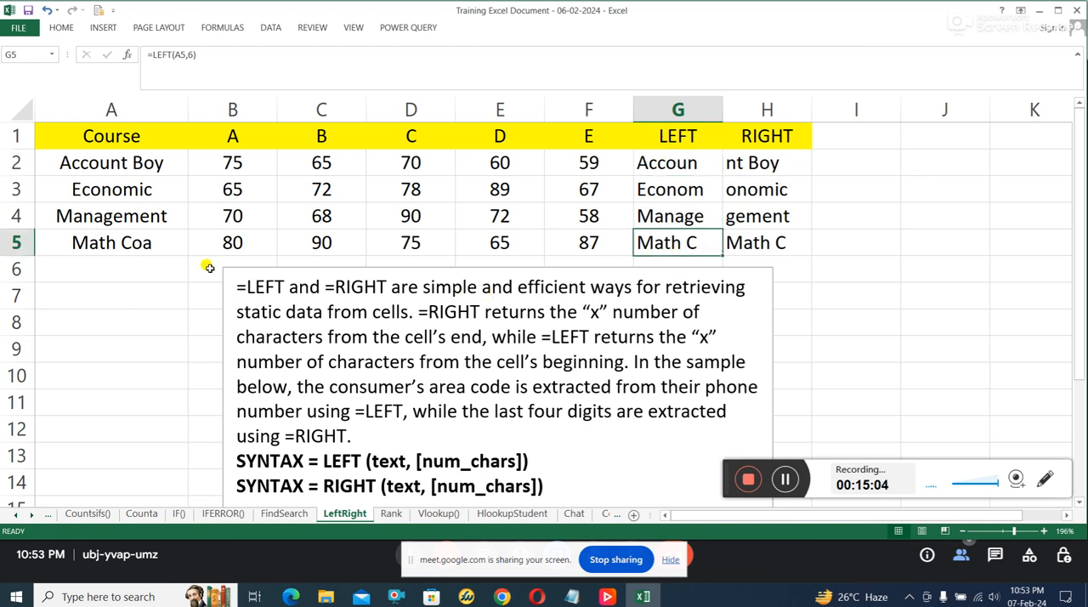
left_click(78, 240)
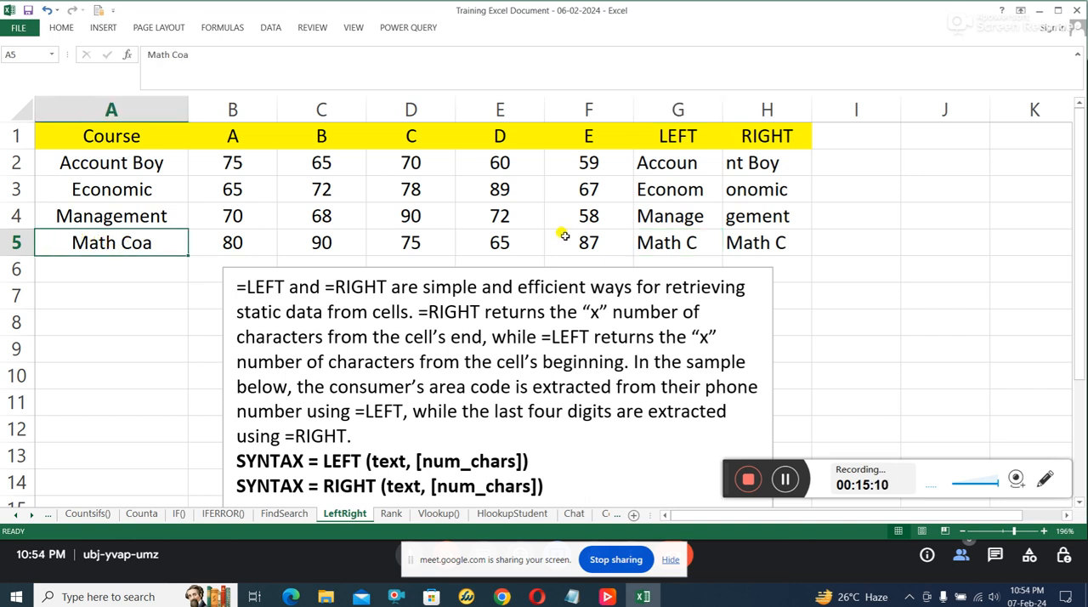
left_click(764, 160)
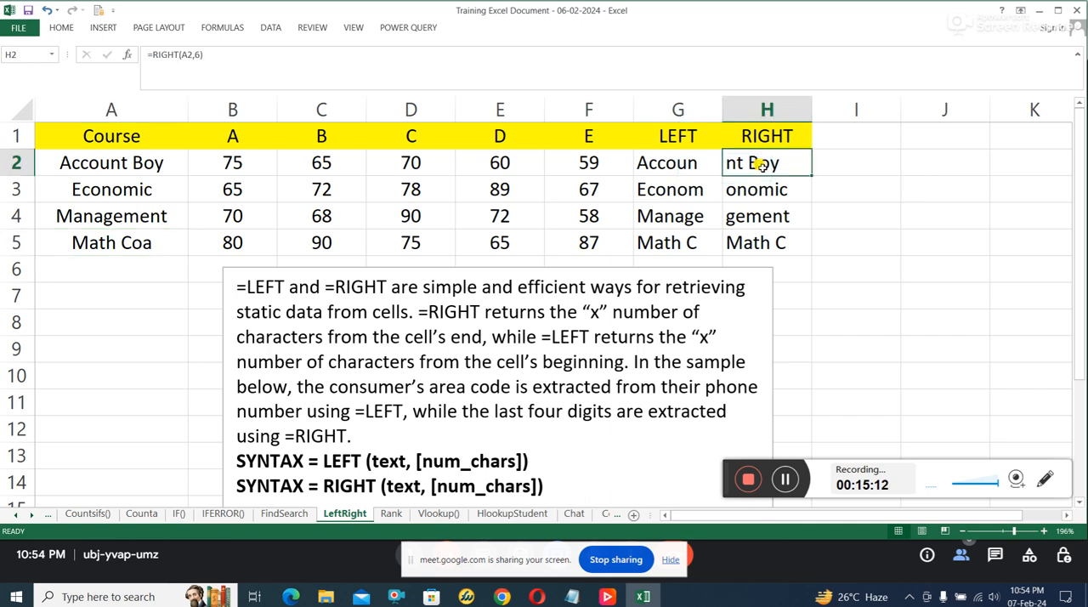
Step: Replace the score in C2 with a sample phone number and widen column C to fit it
left_click(352, 164)
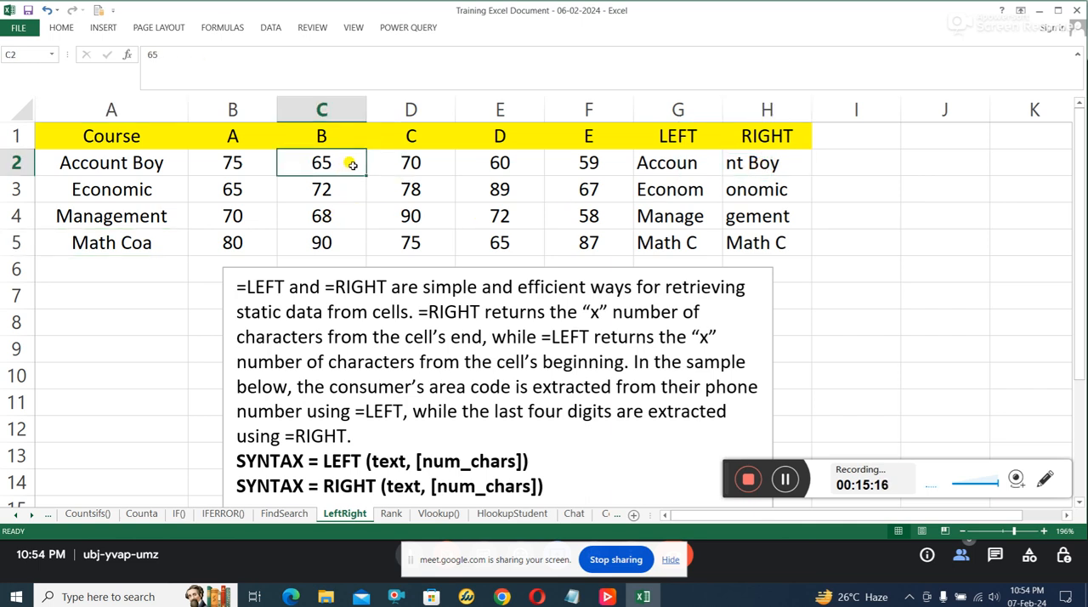
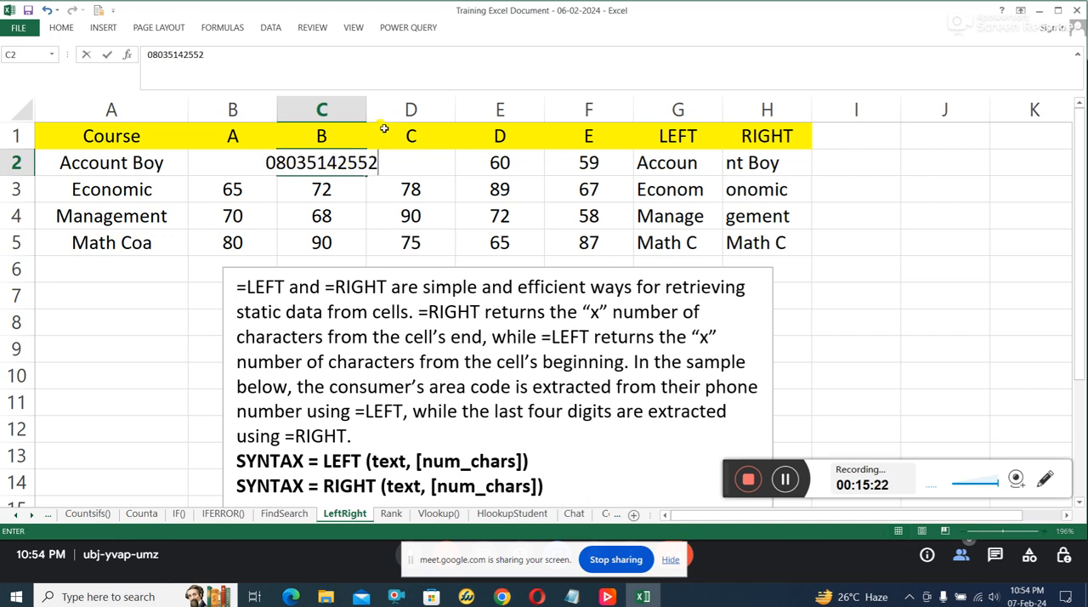
left_click_drag(380, 109, 418, 103)
Step: Change H2's formula to =RIGHT(C2,4) so that it extracts the last four digits of the phone number
left_click(873, 163)
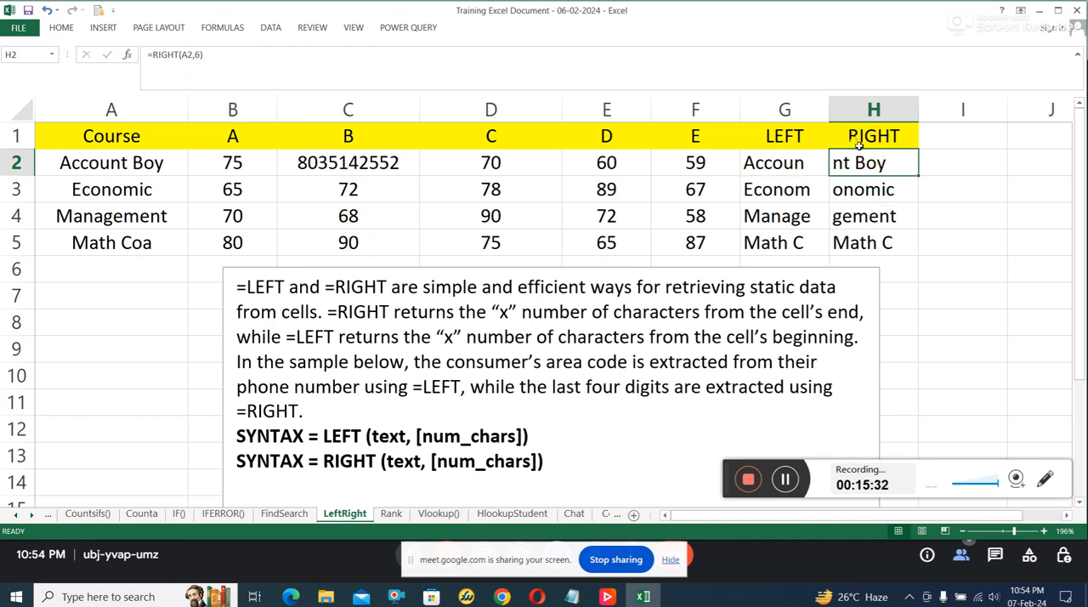
left_click(319, 162)
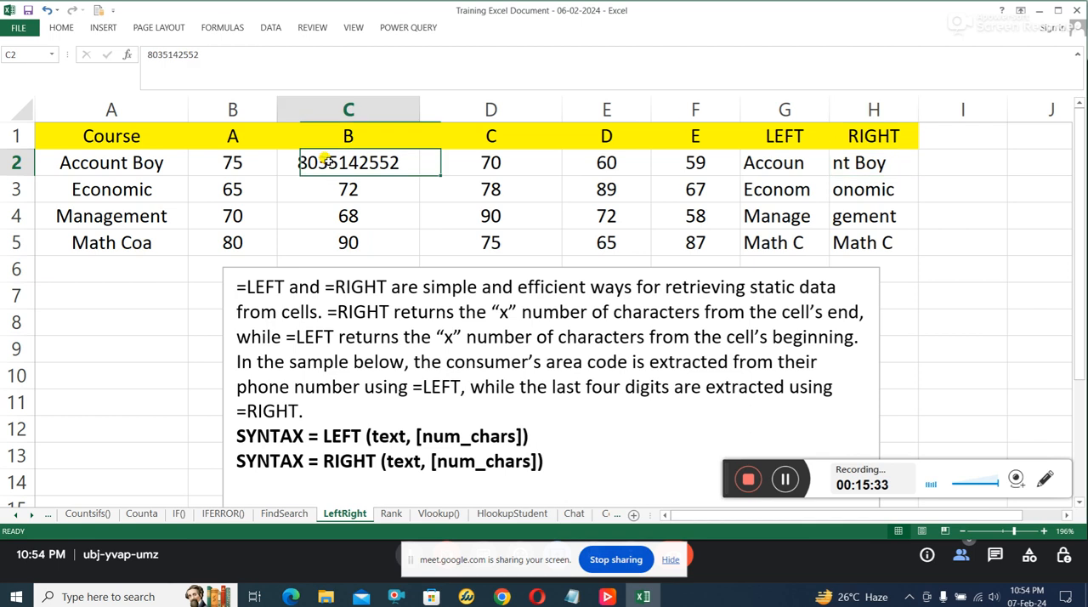
left_click(854, 163)
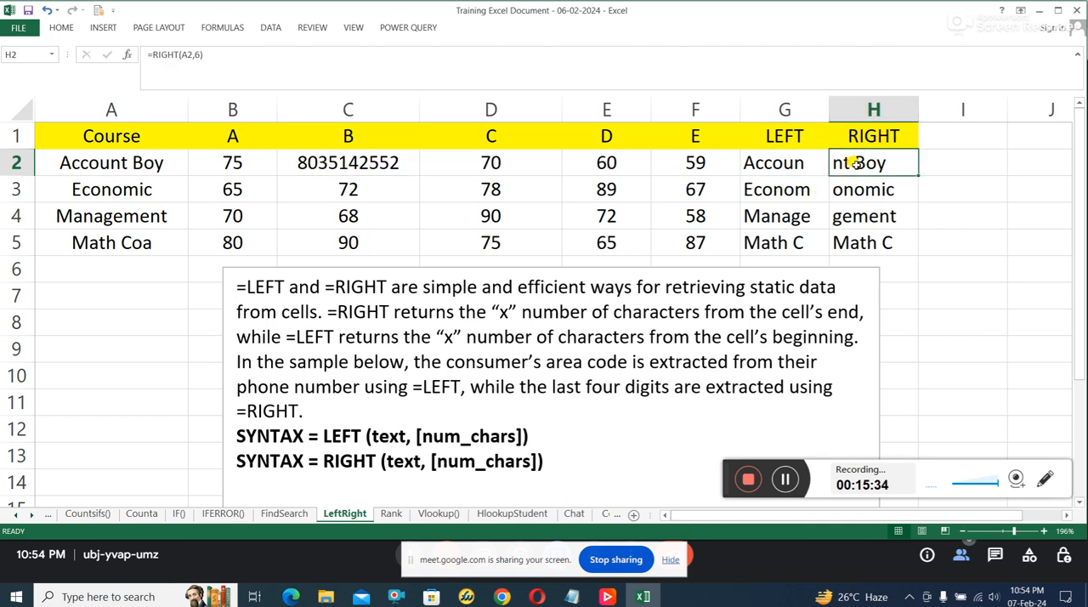
left_click(183, 53)
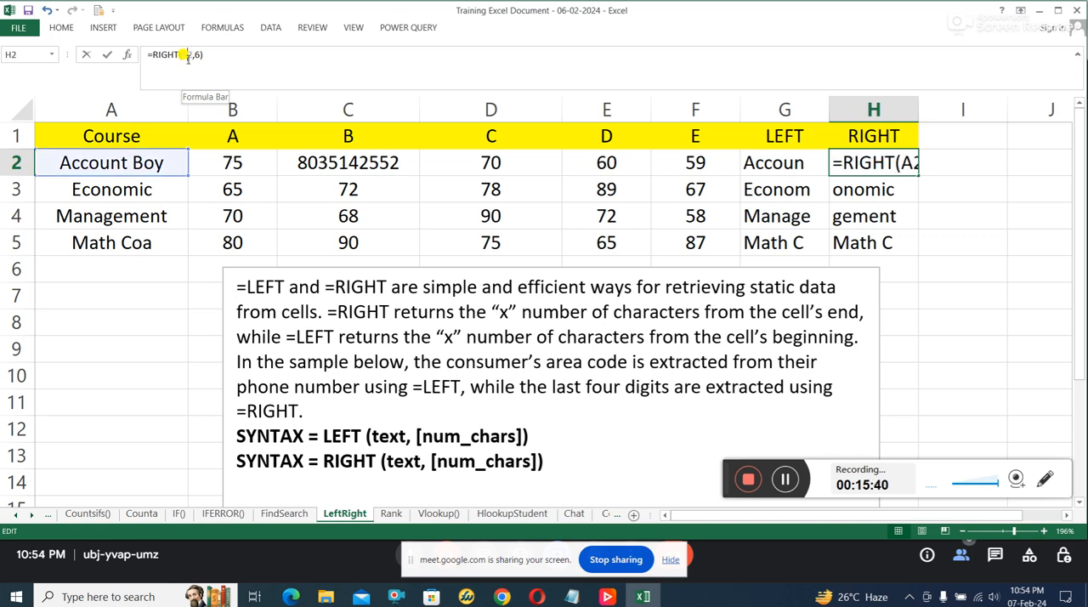
key("BackSpace")
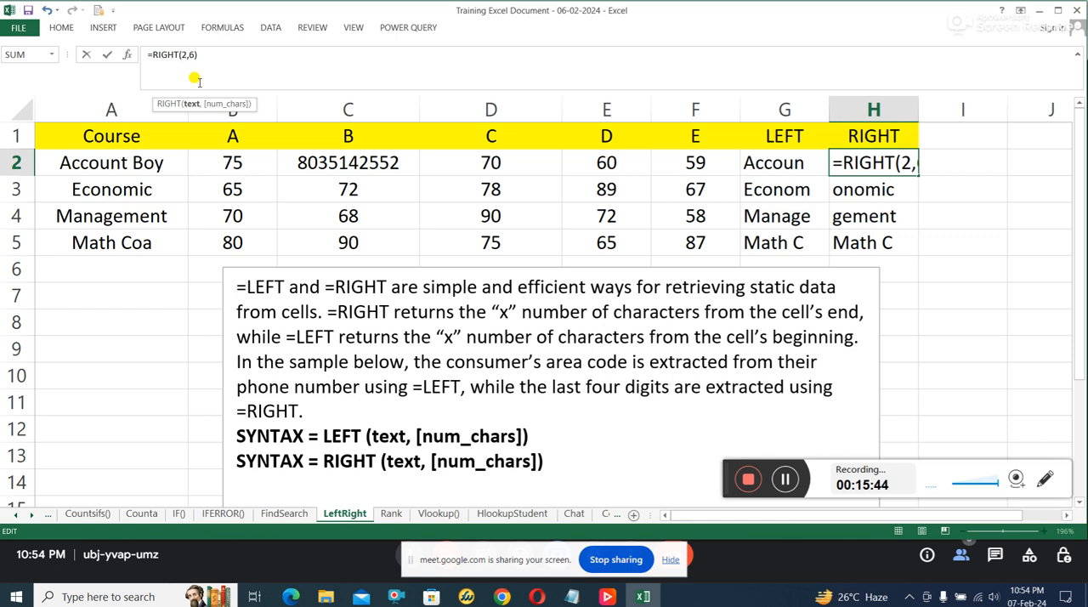
type("c")
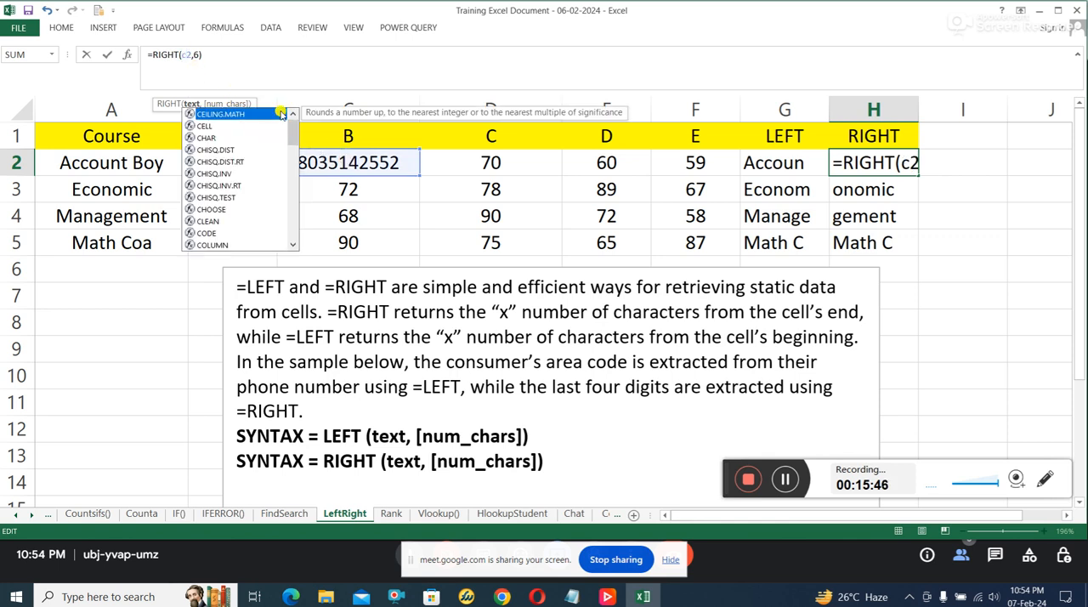
left_click(192, 54)
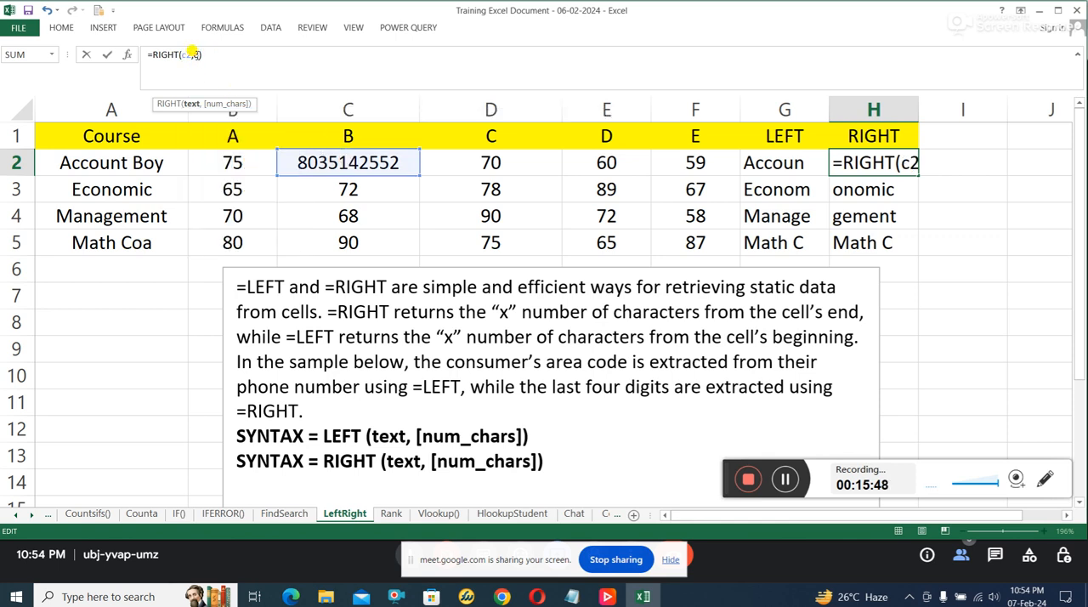
key("Delete")
type("4")
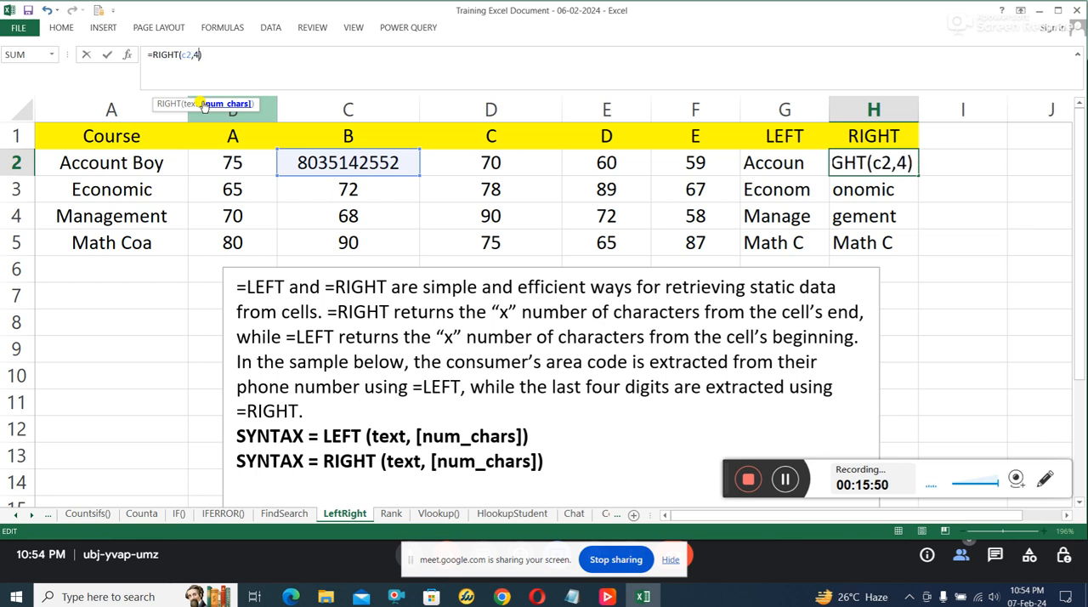
key("Return")
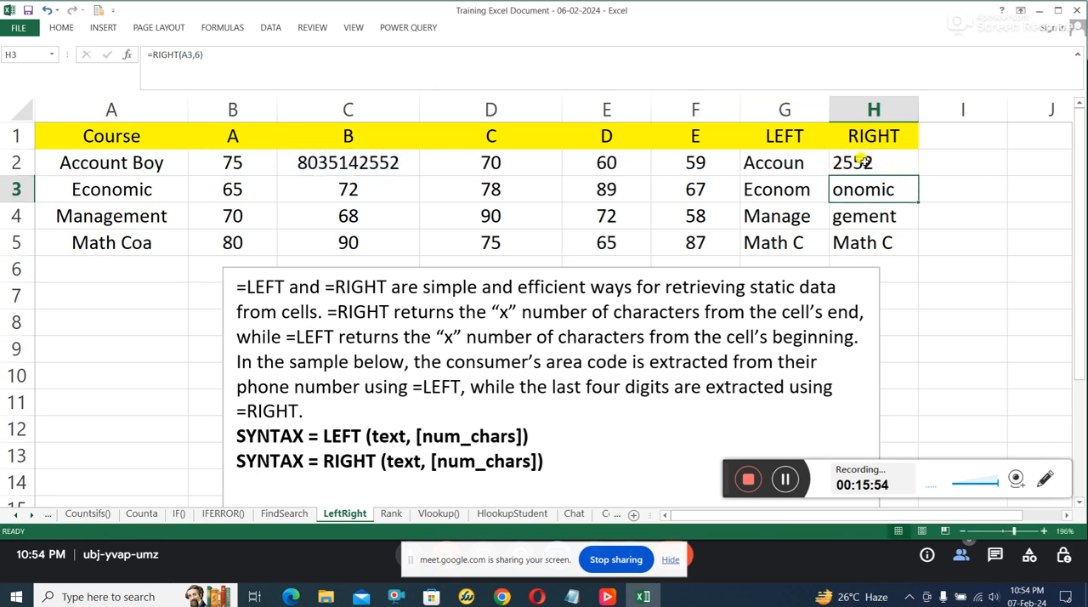
left_click(863, 160)
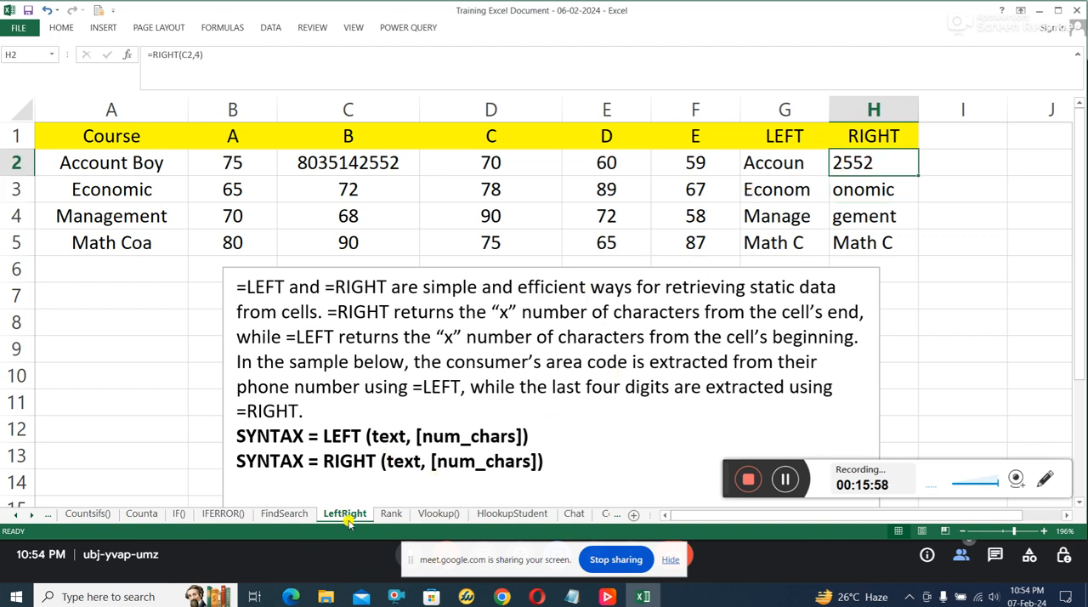
Step: Switch to the Rank sheet and examine the note's RANK syntax, its number, ref and order arguments, and its ascending (1) and descending (0) options
left_click(391, 515)
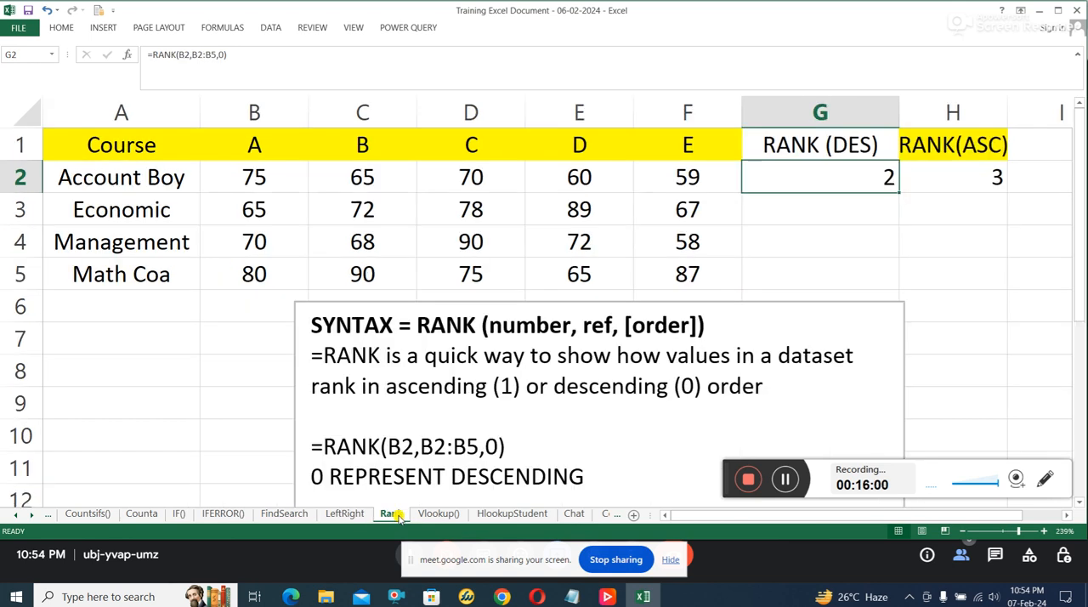
scroll(712, 353, "down", 1)
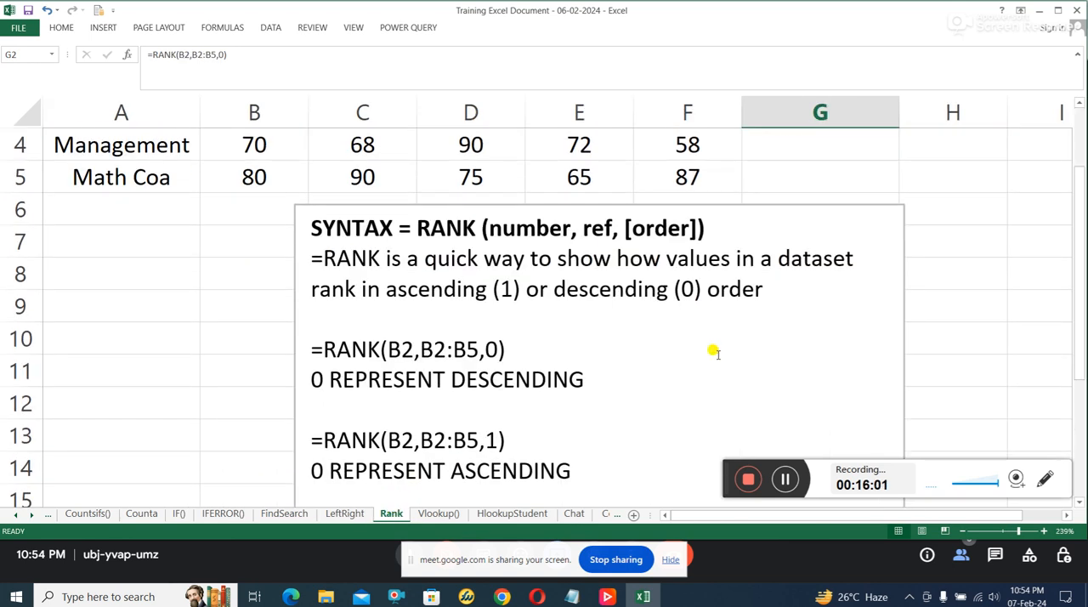
scroll(713, 356, "up", 1)
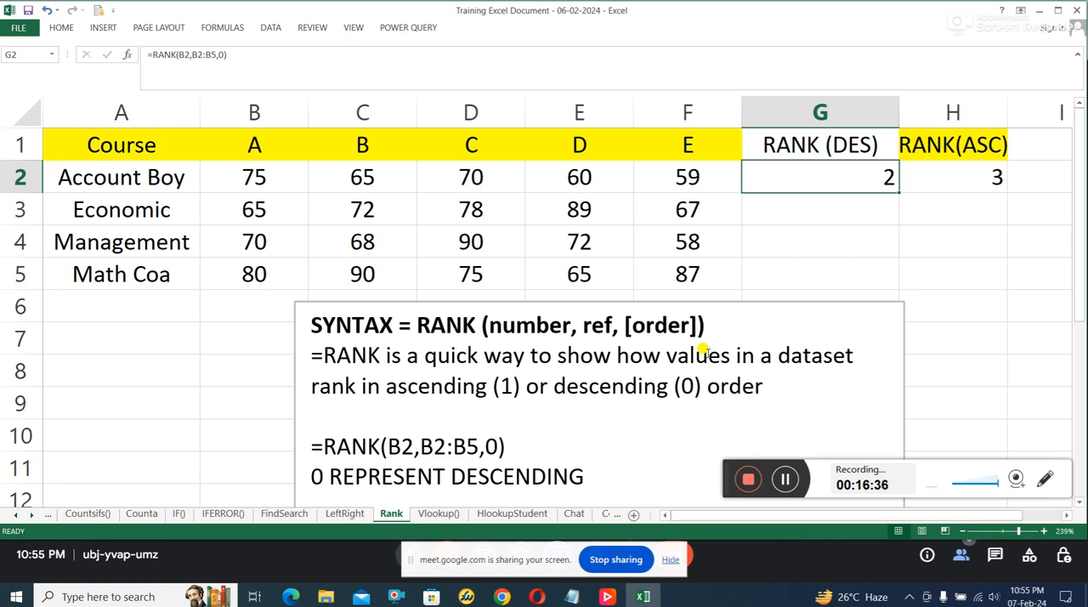
left_click(952, 208)
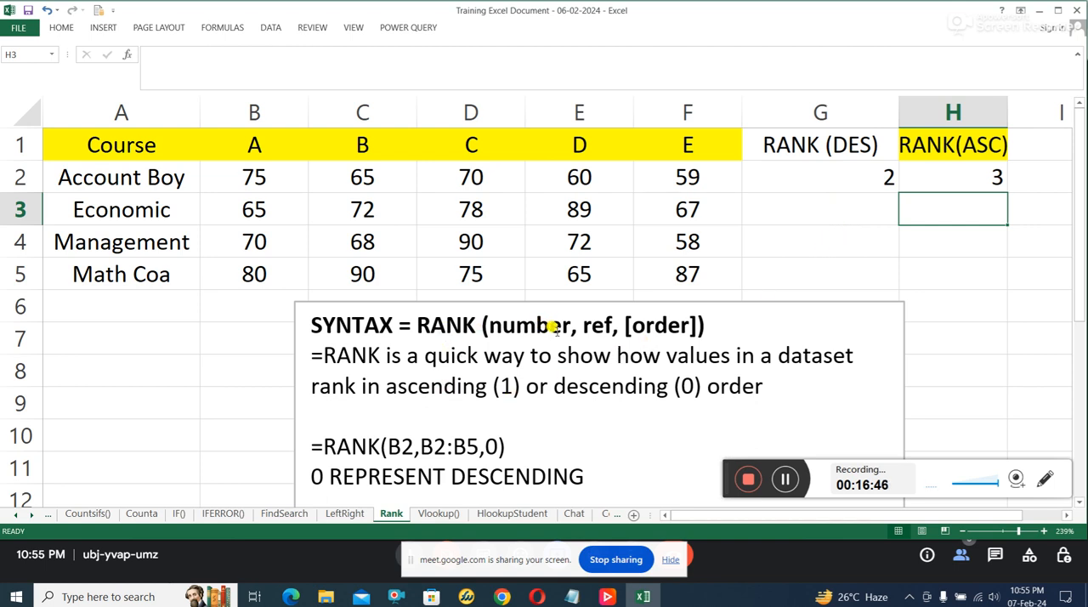
mouse_move(554, 330)
left_mouse_down()
mouse_move(560, 322)
mouse_move(494, 327)
left_mouse_up()
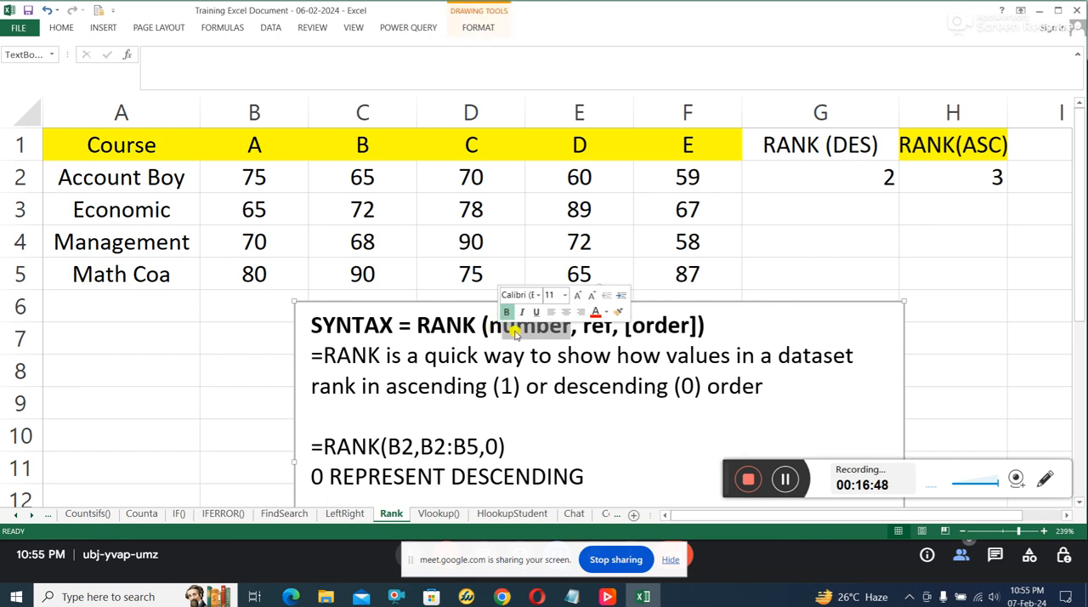
left_click(599, 317)
left_click(679, 318)
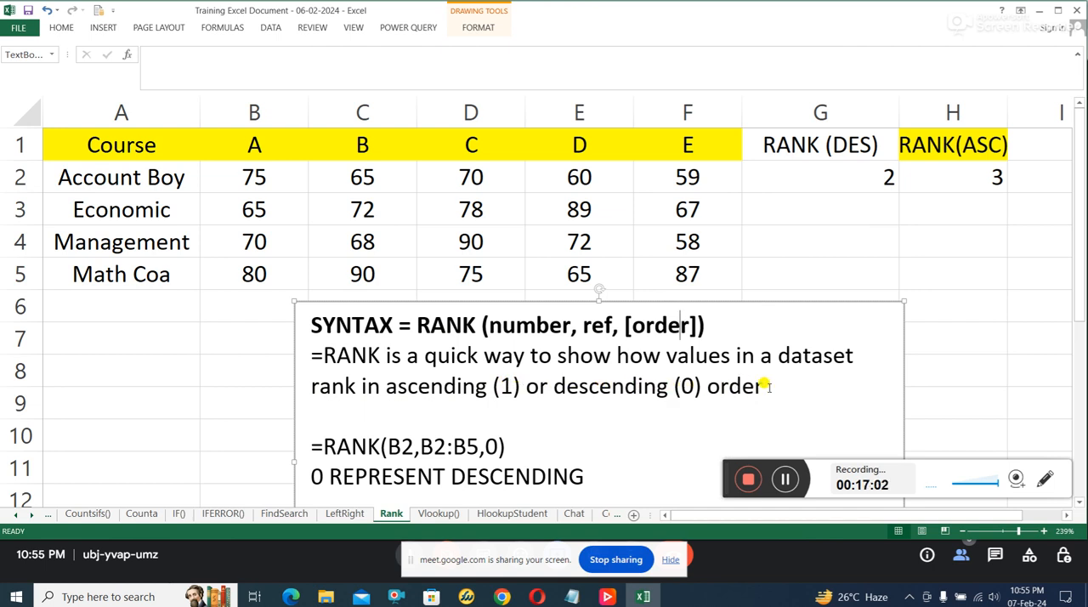
left_click_drag(666, 355, 846, 355)
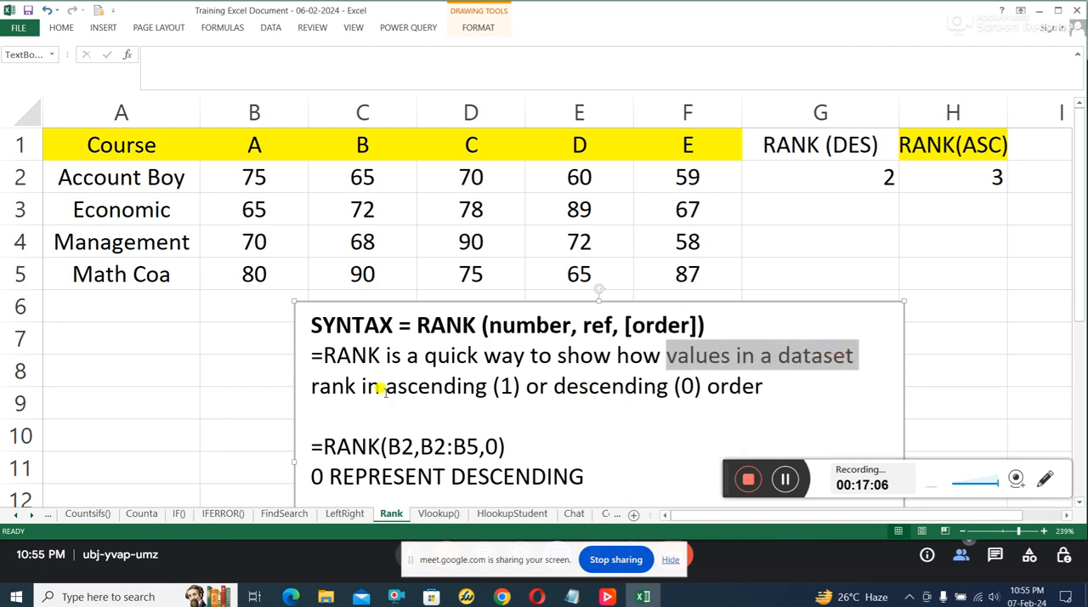
left_click_drag(498, 380, 510, 386)
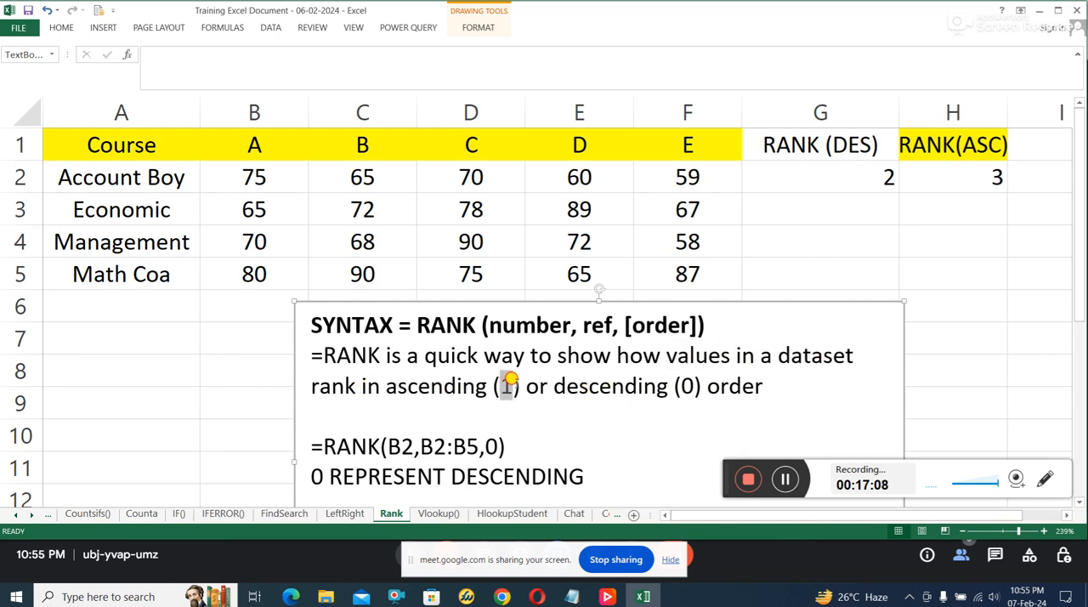
Step: Examine the note's example =RANK(B2,B2:B5,0) and trace its arguments to cell B2 and the range B2:B5
scroll(659, 417, "down", 1)
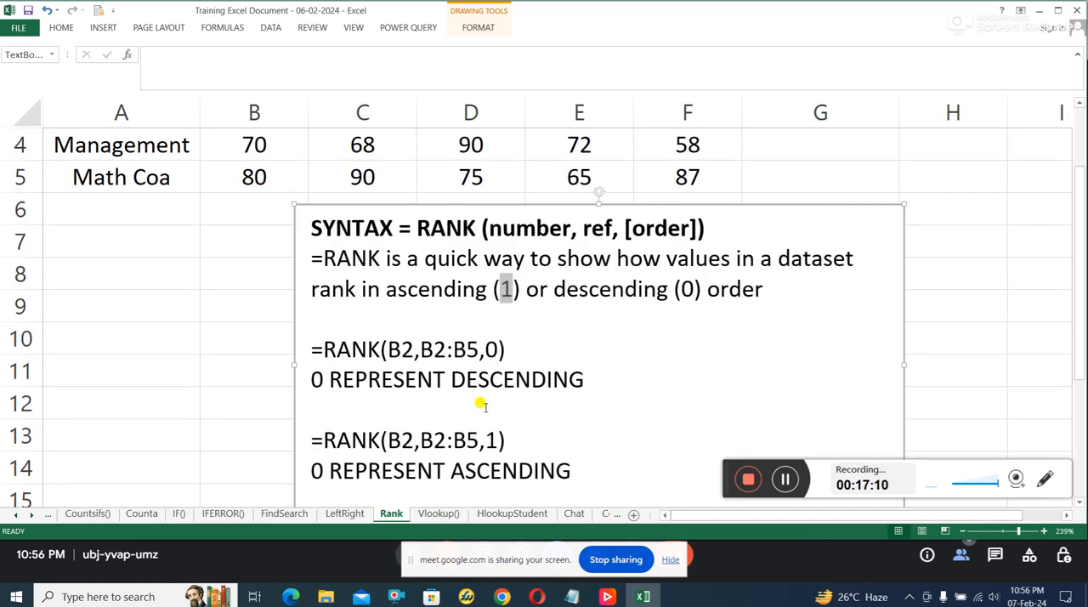
scroll(476, 410, "up", 1)
left_click(333, 445)
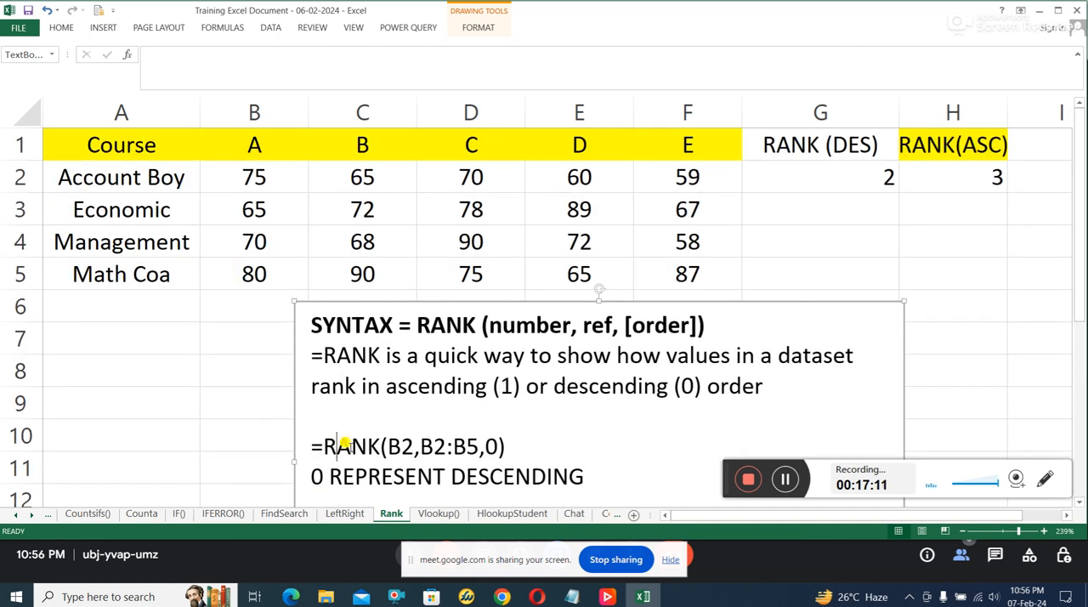
double_click(392, 437)
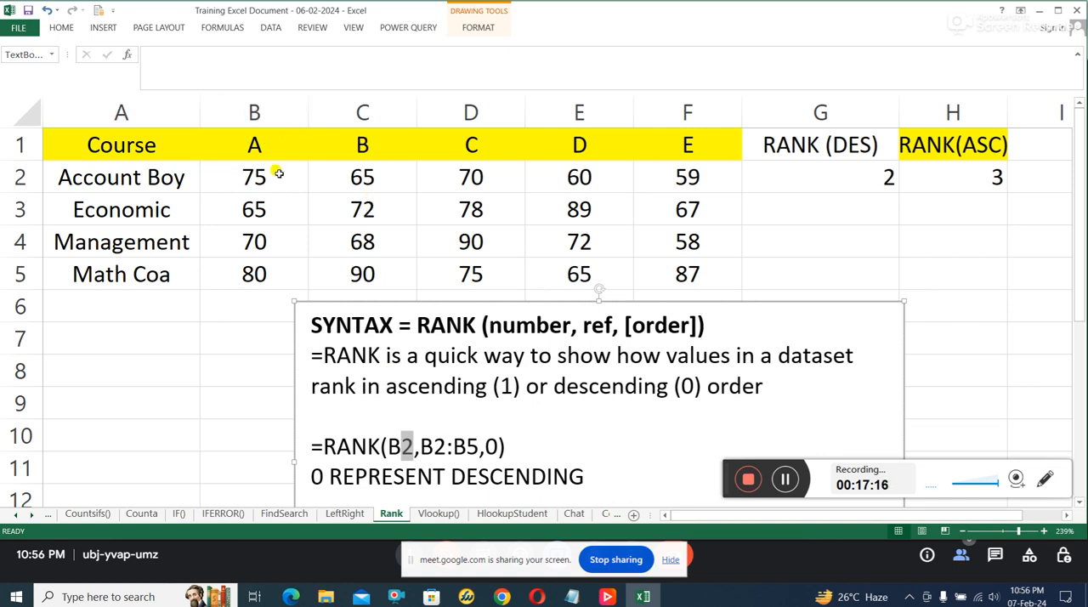
left_click(274, 177)
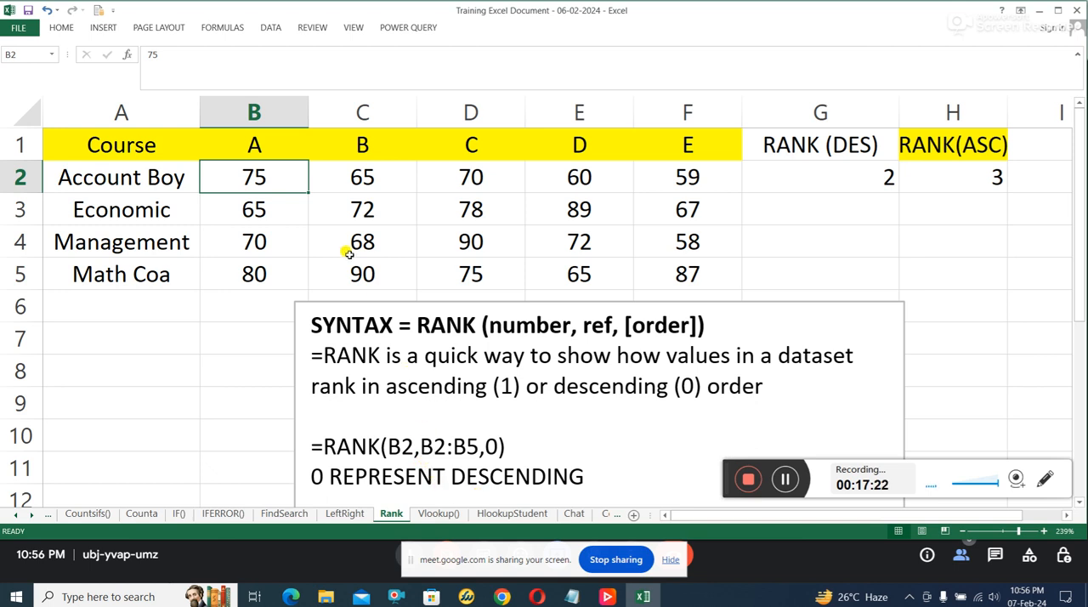
left_click_drag(280, 177, 273, 270)
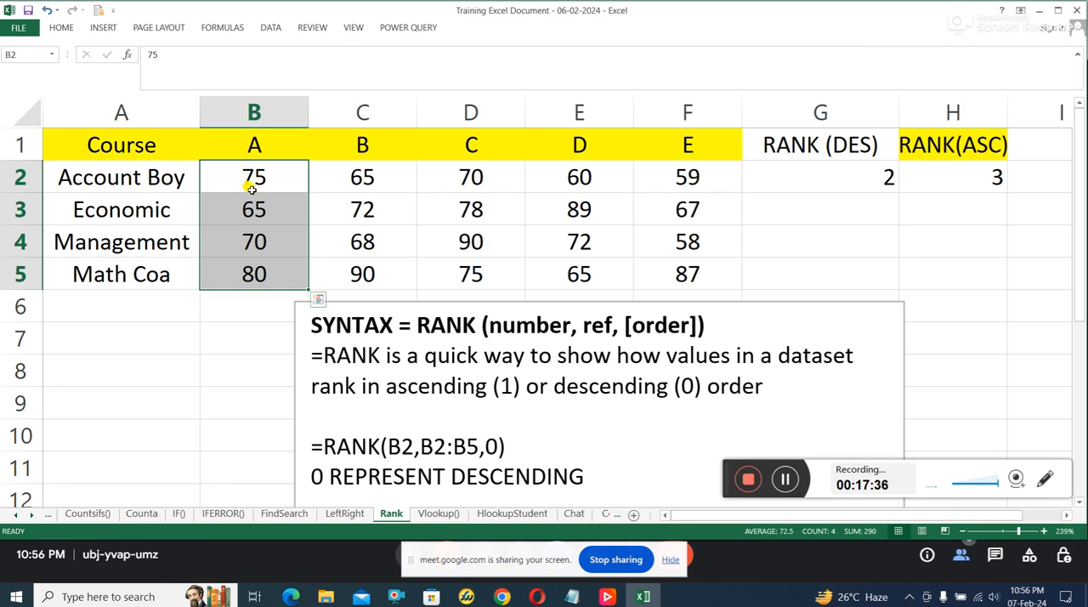
Step: Enter column B's scores as an ascending list in A7:A10: 65, 70, 75 and 80
left_click(132, 342)
type("65")
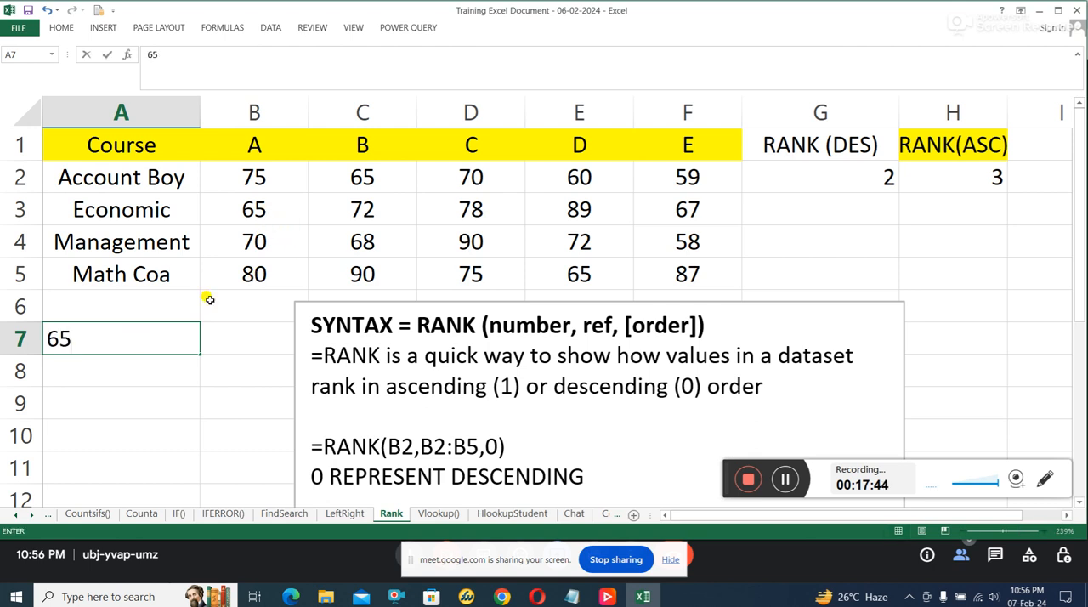
left_click(122, 367)
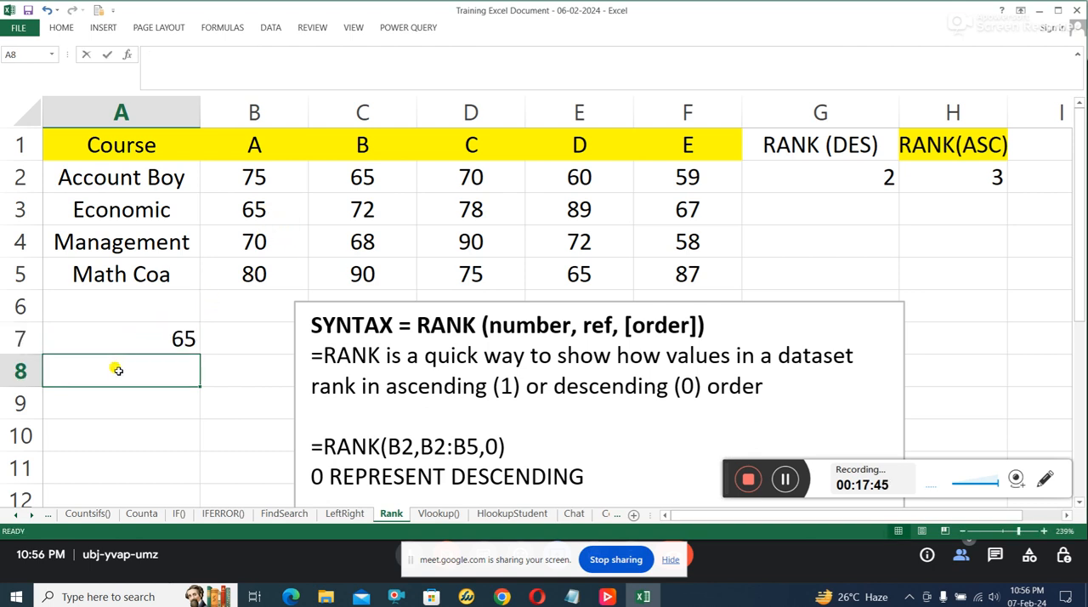
type("70")
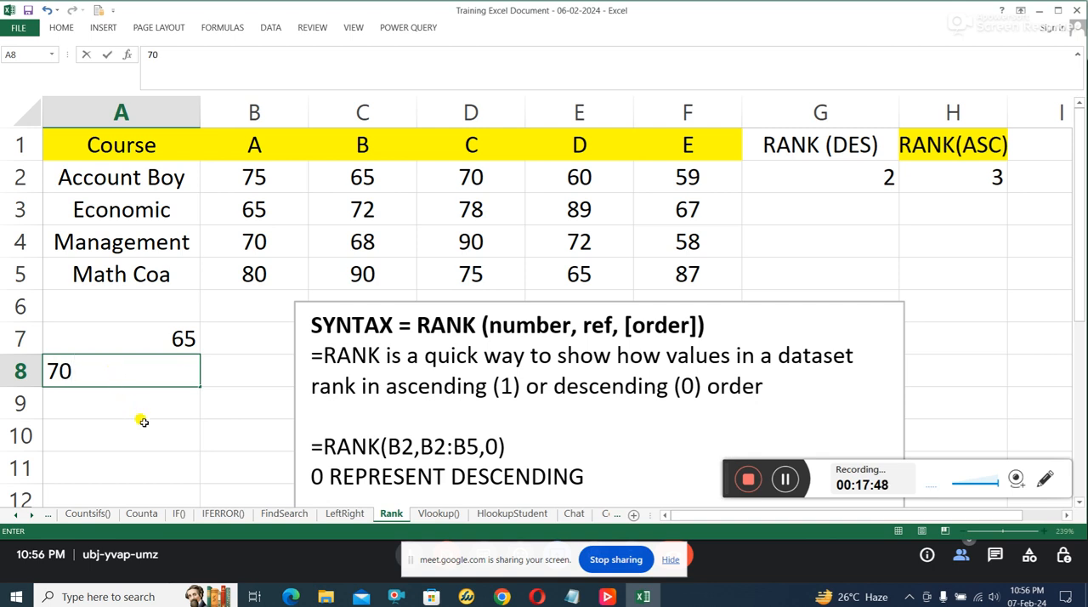
key("Return")
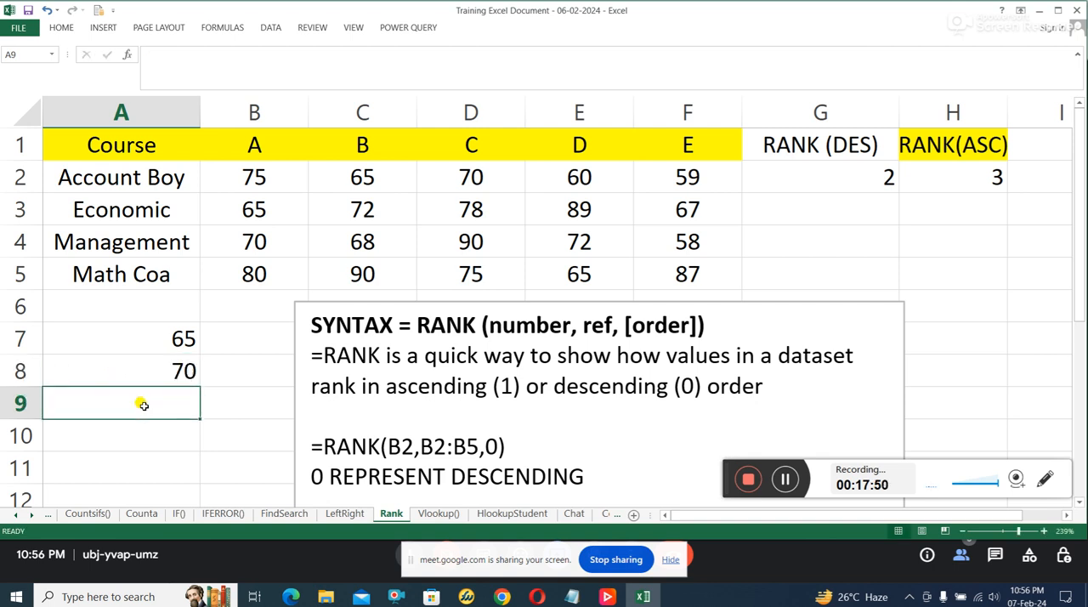
type("75")
key("Return")
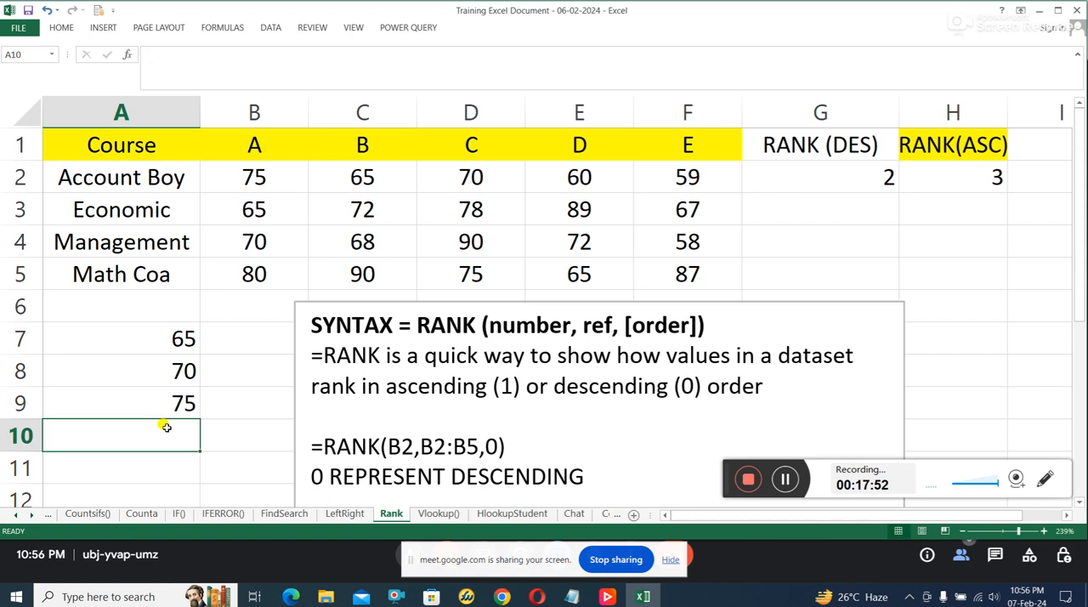
type("80")
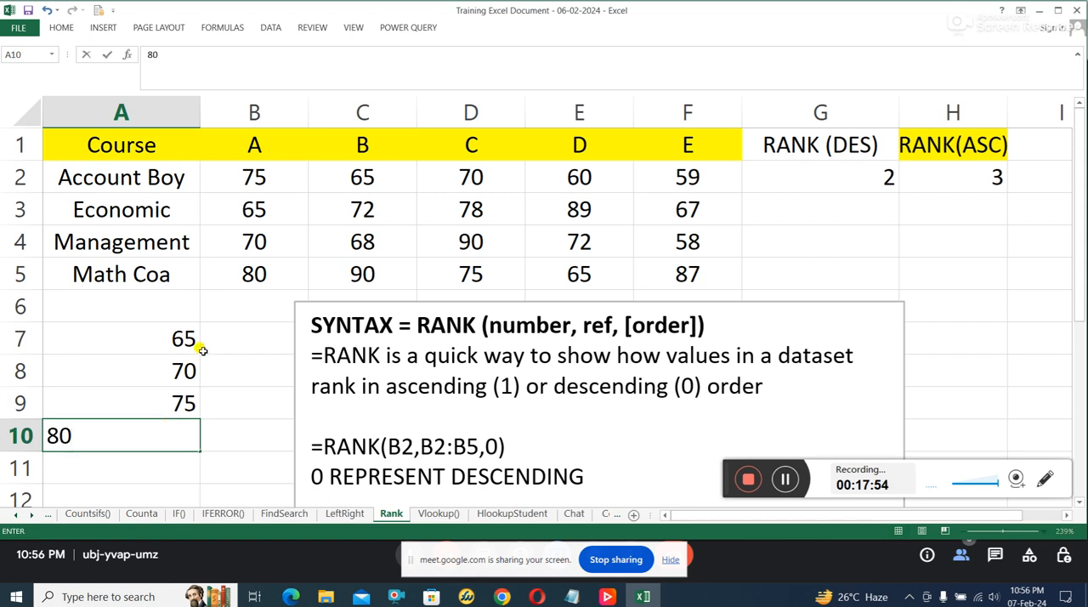
Step: Label A6 "asc" and B6 "des", and shift the RANK syntax note to the right to uncover column B
left_click(190, 308)
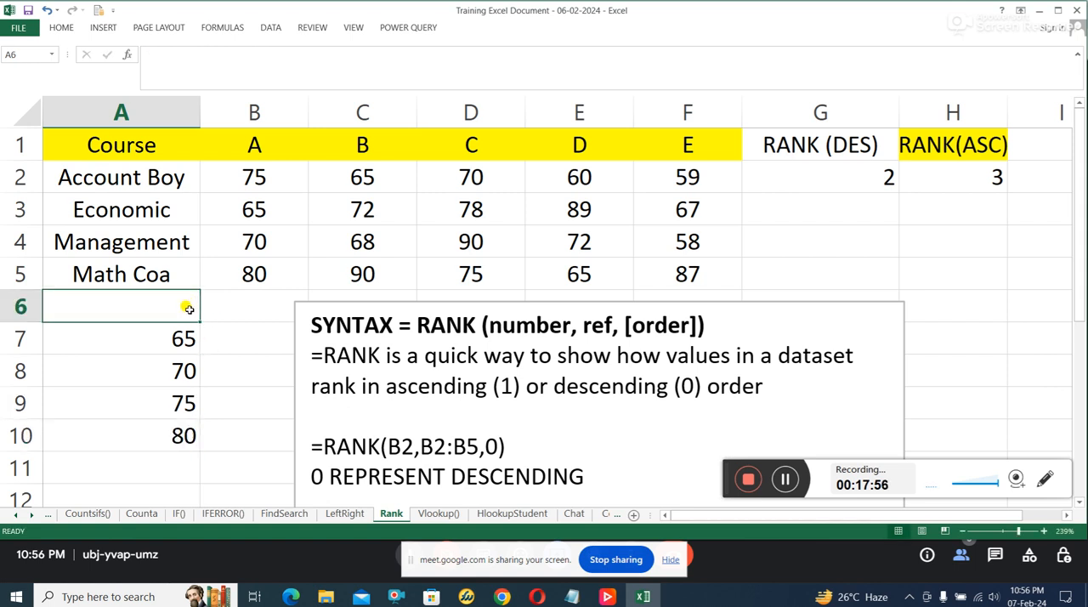
type("asc")
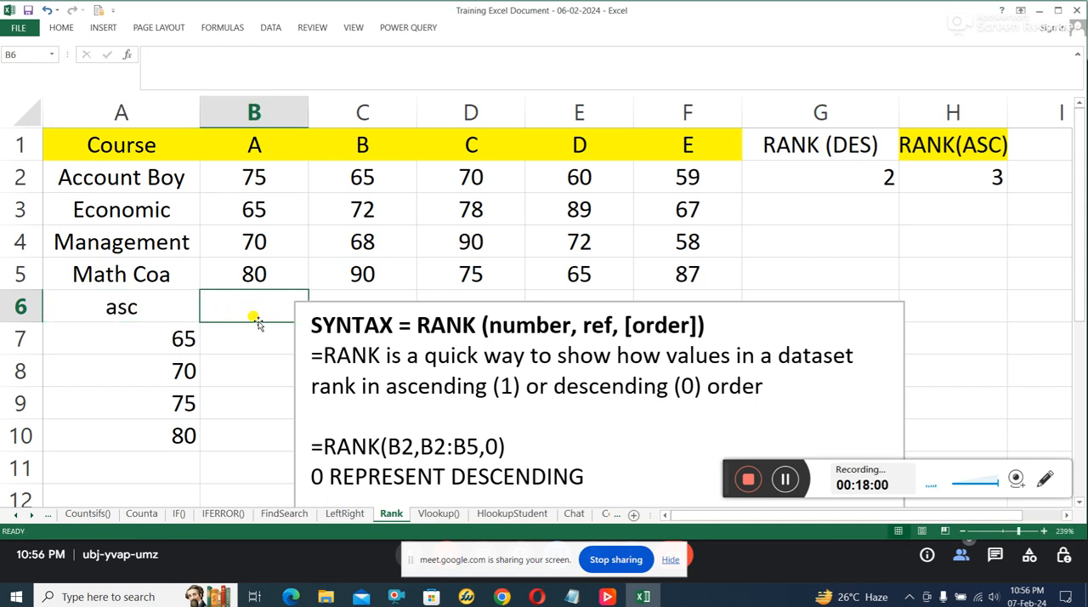
type("des")
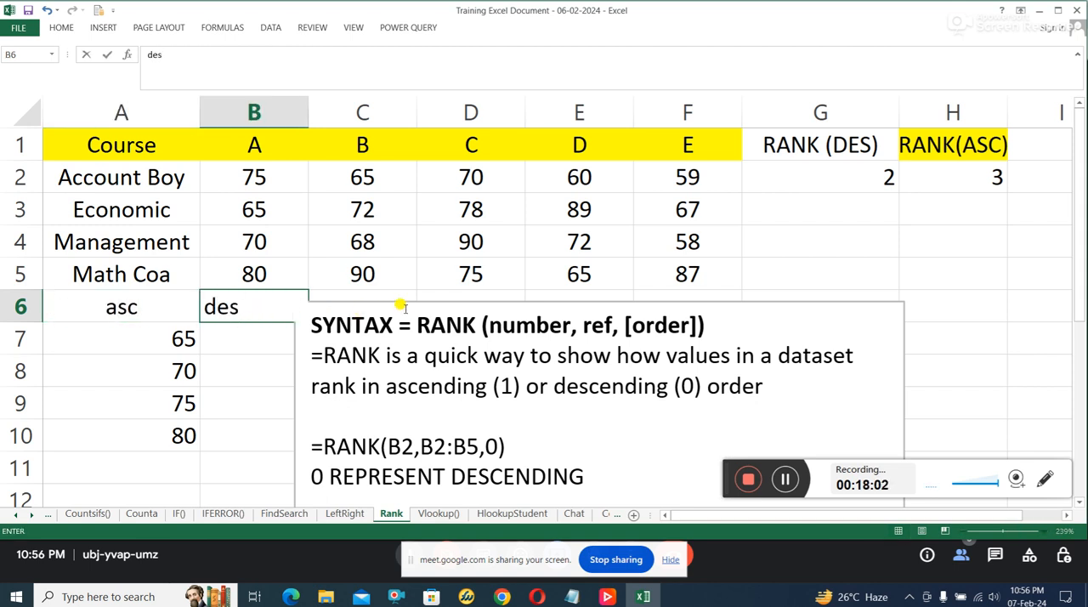
left_click_drag(404, 306, 458, 297)
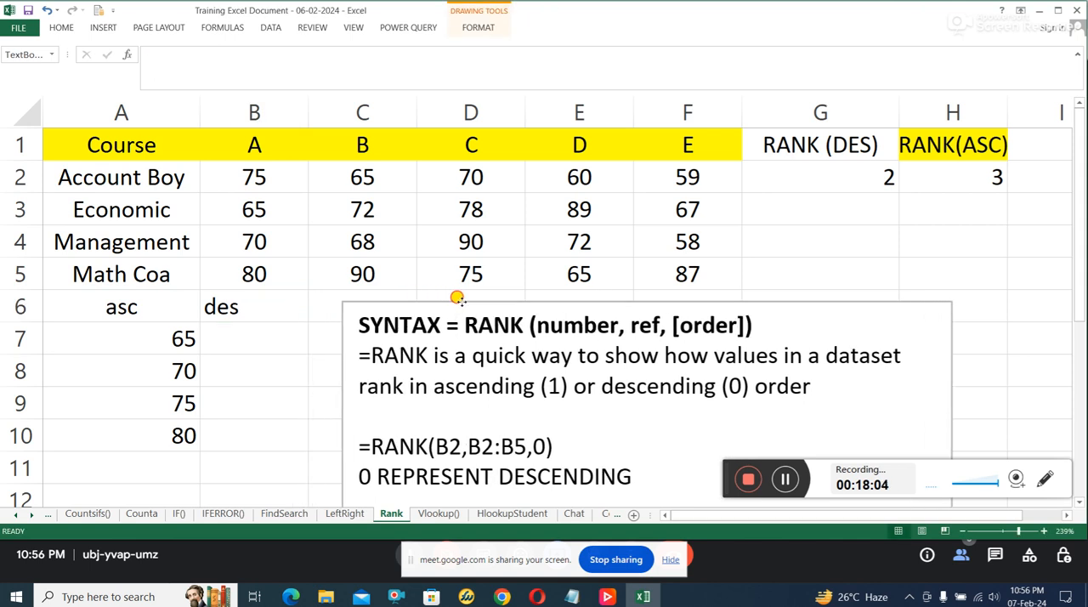
Step: Enter the same scores as a descending list in B7:B10: 80, 75, 70 and 65
left_click(253, 336)
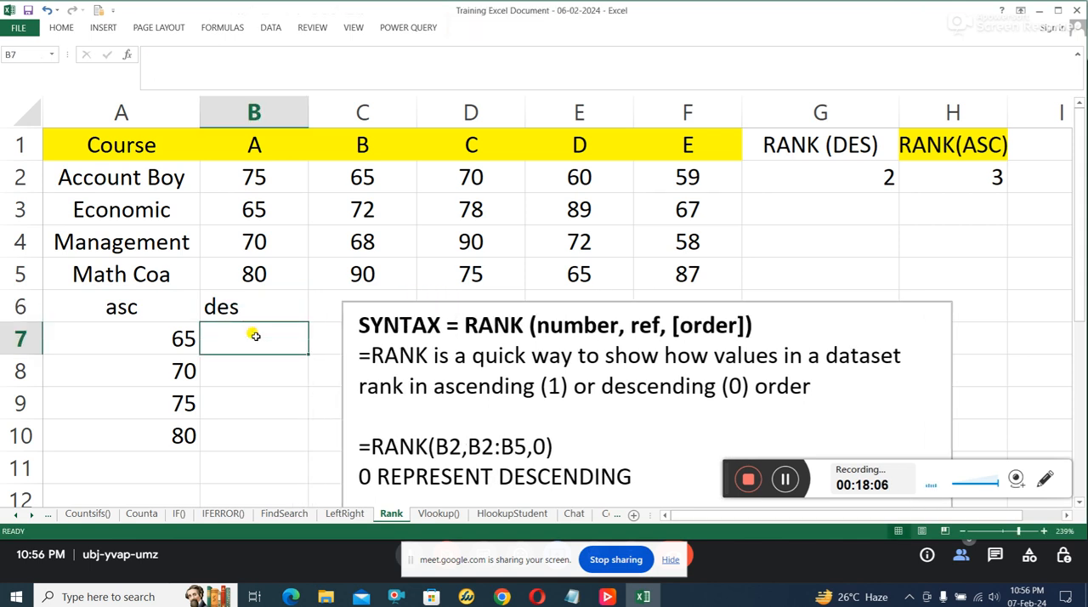
type("80")
key("Return")
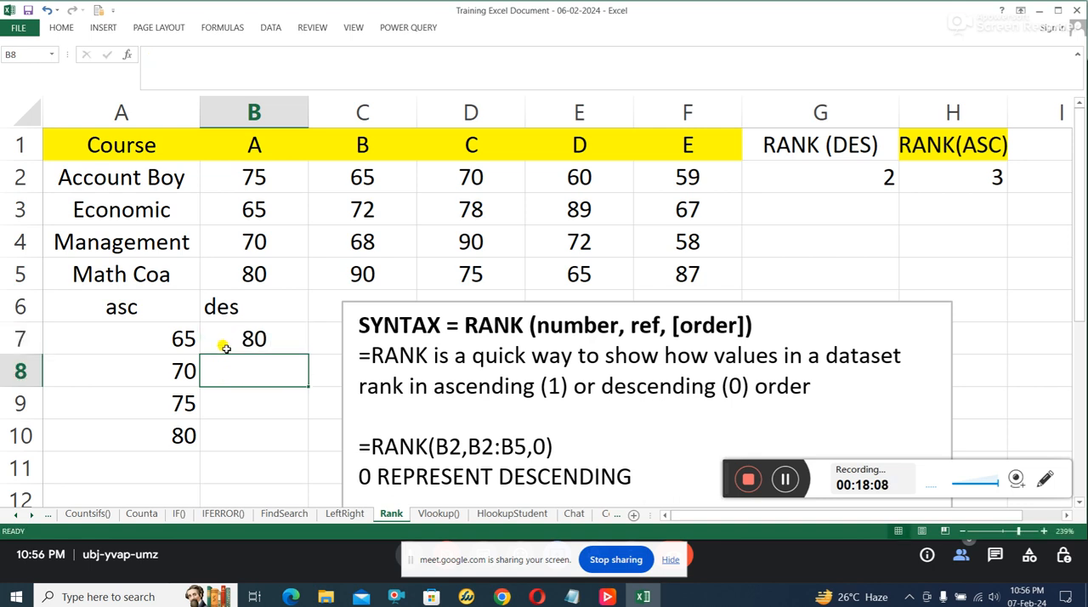
type("7")
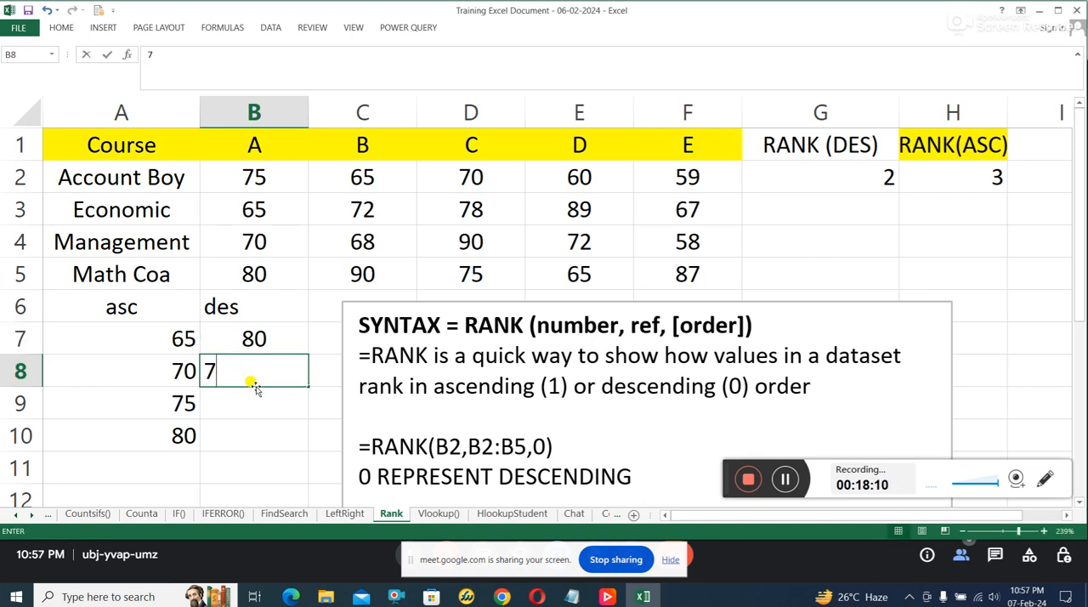
type("5")
key("Return")
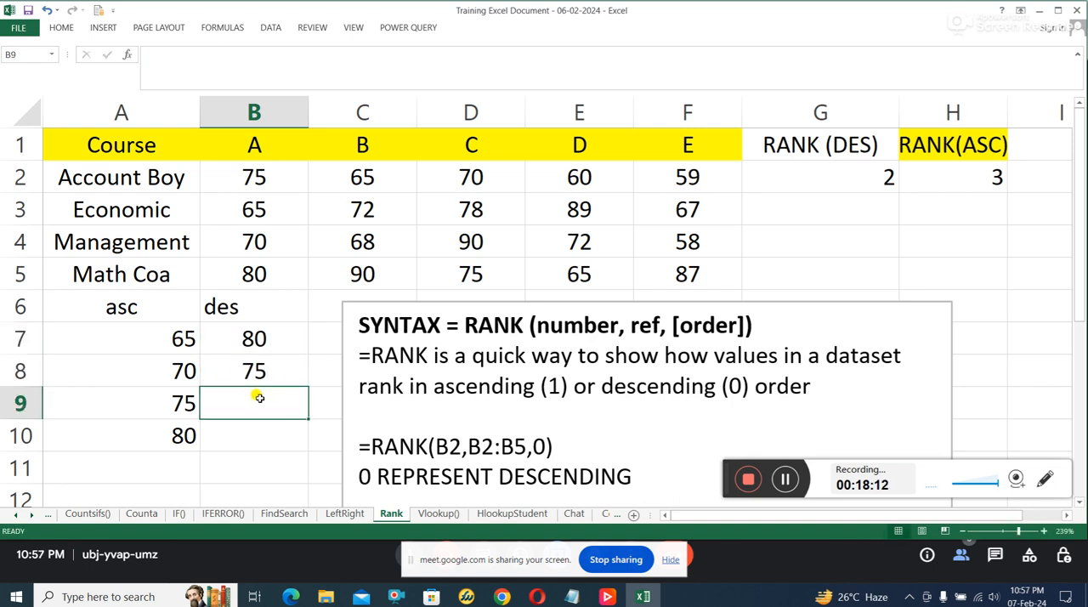
type("70")
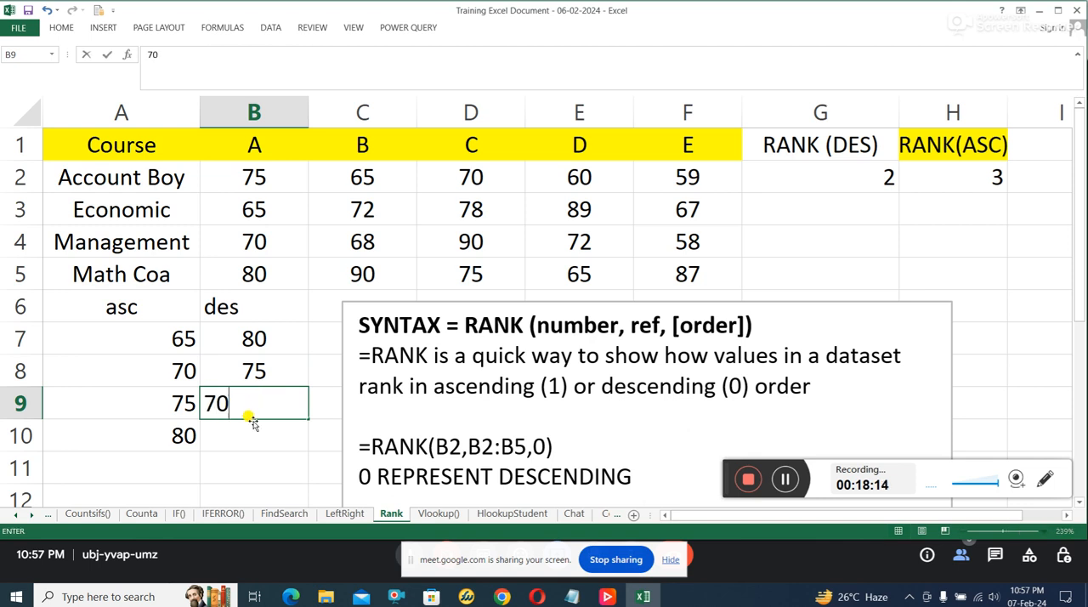
key("Return")
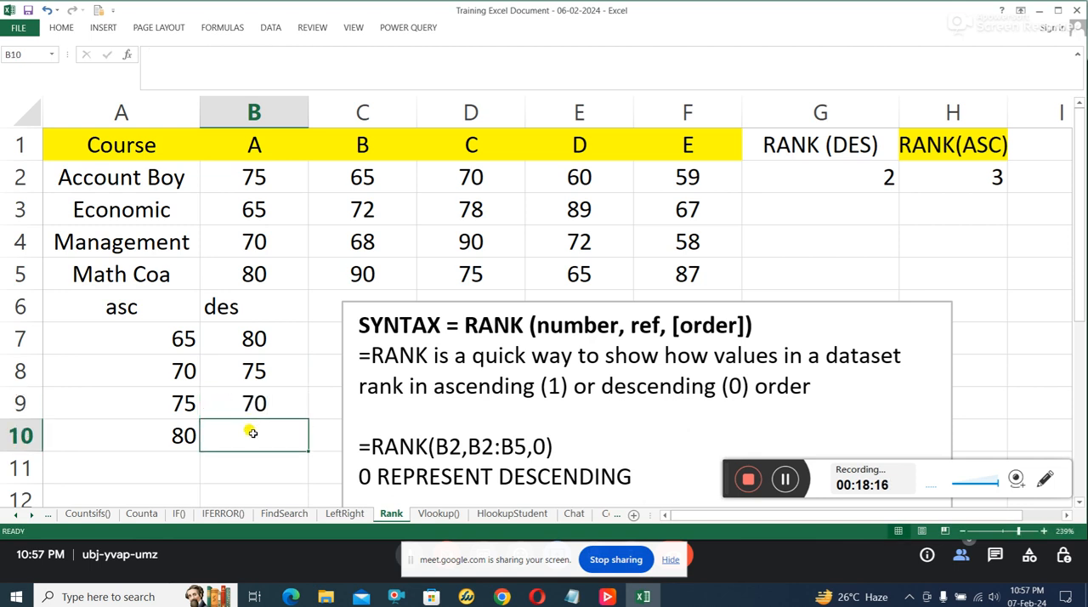
type("65")
key("Return")
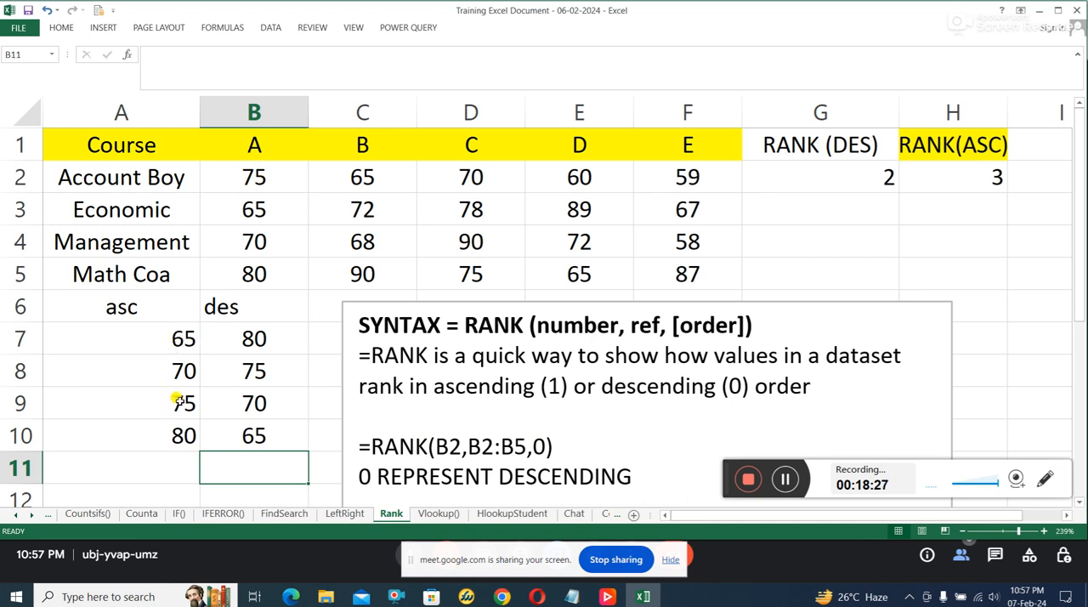
Step: Examine the descending RANK formula in G2 and the ascending one in H2, comparing them with the sorted lists in A7:B10
left_click(278, 371)
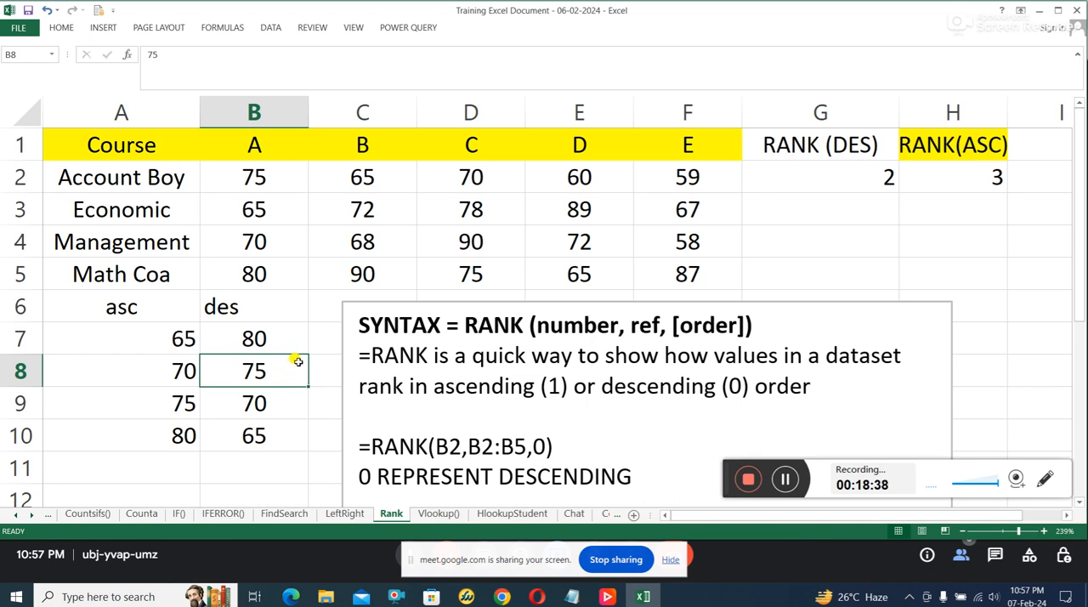
left_click(827, 177)
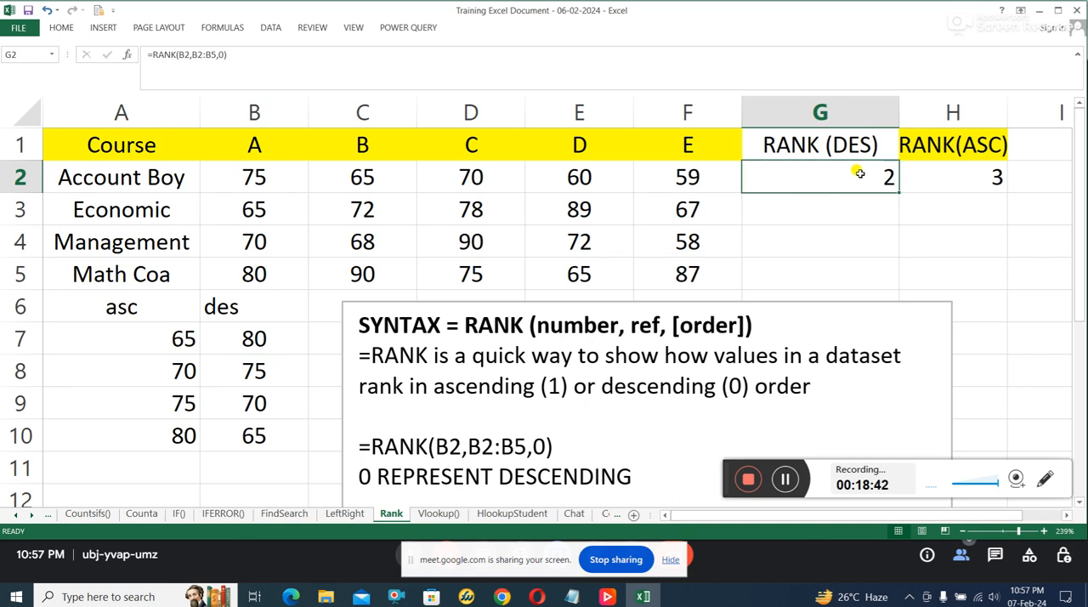
left_click(957, 171)
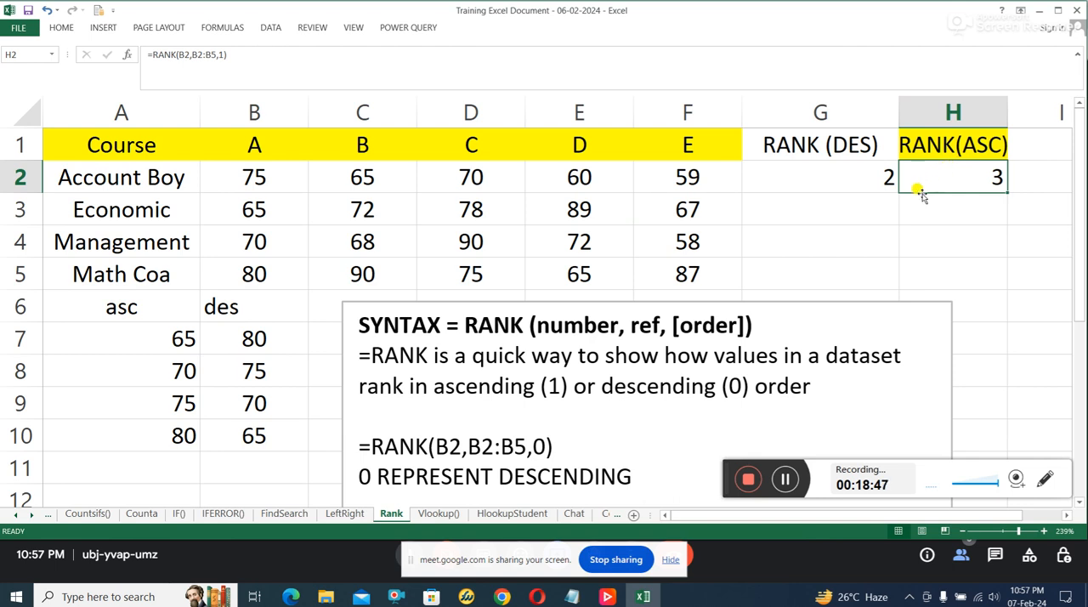
left_click(173, 347)
left_click(172, 371)
left_click(169, 402)
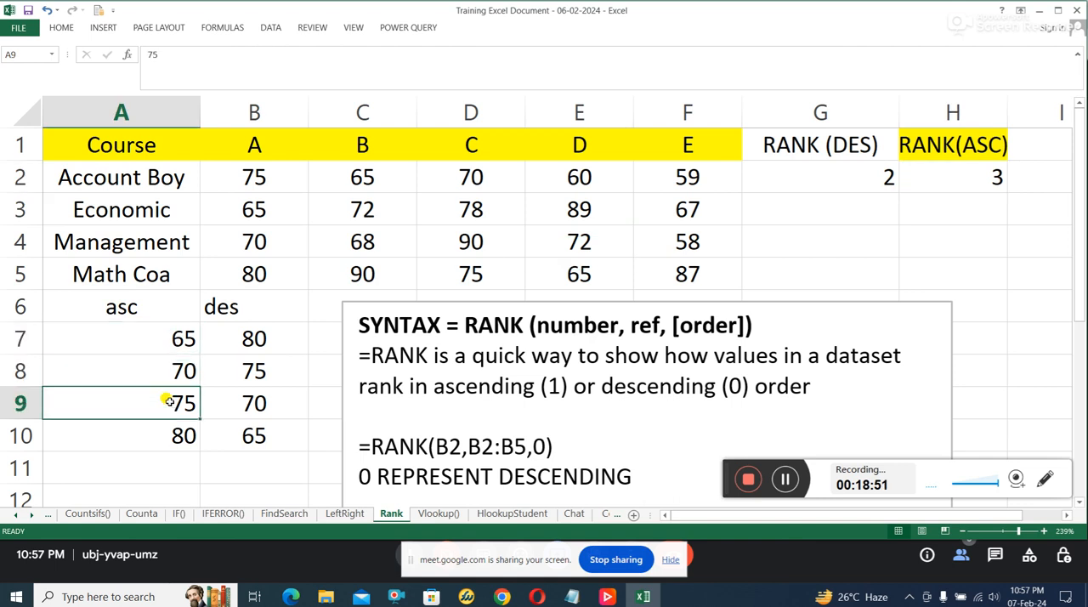
left_click(979, 177)
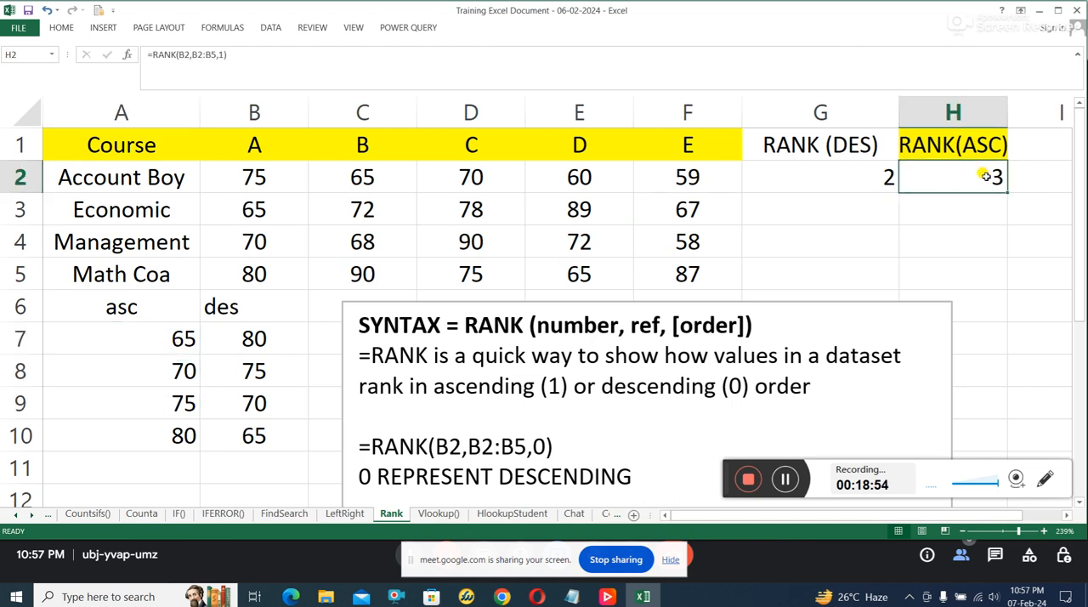
left_click_drag(184, 340, 178, 408)
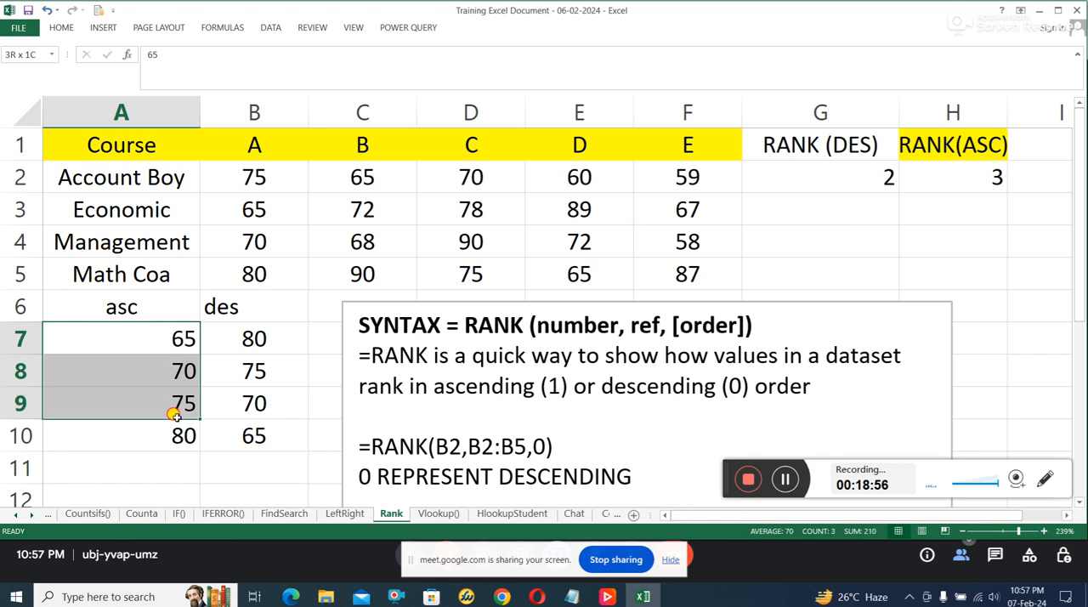
left_click_drag(272, 340, 263, 425)
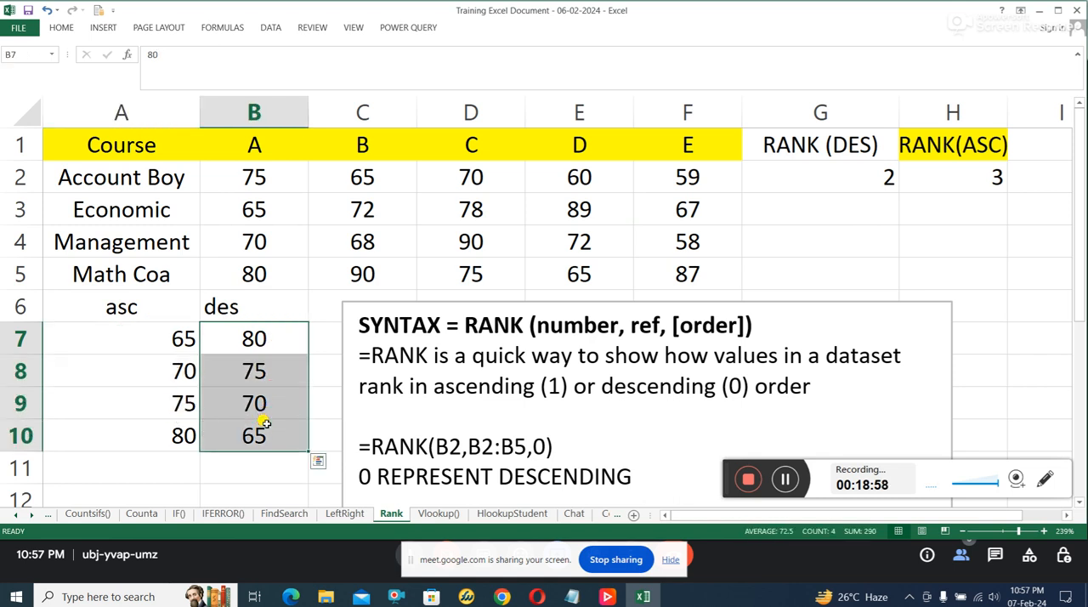
left_click(138, 343)
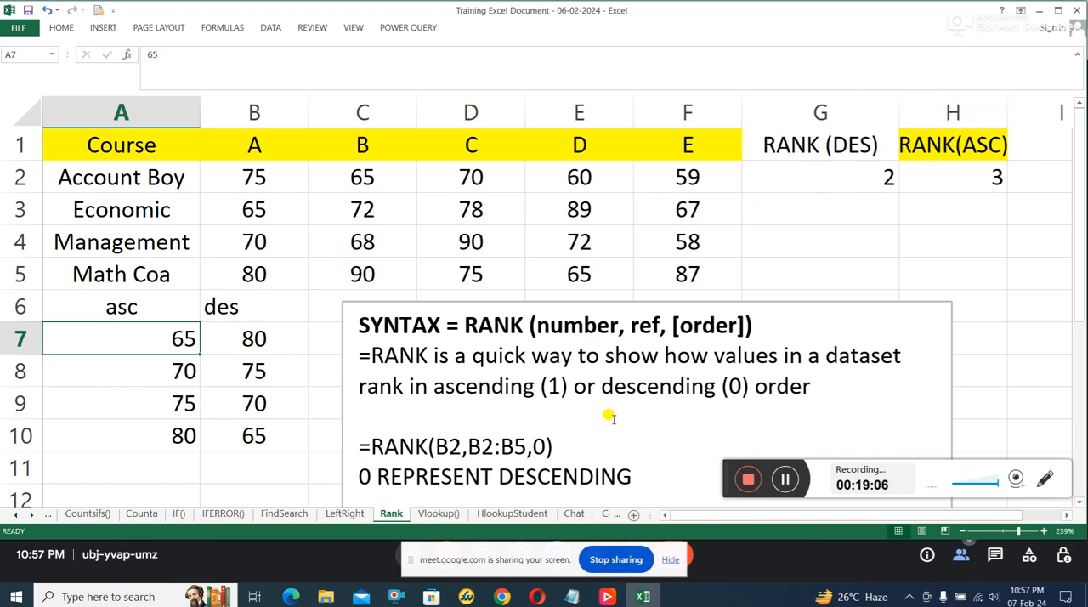
Step: Switch to the Vlookup() sheet and examine its Policy Details table (A1:D14) and Customer Details table (F1:K14)
left_click(455, 514)
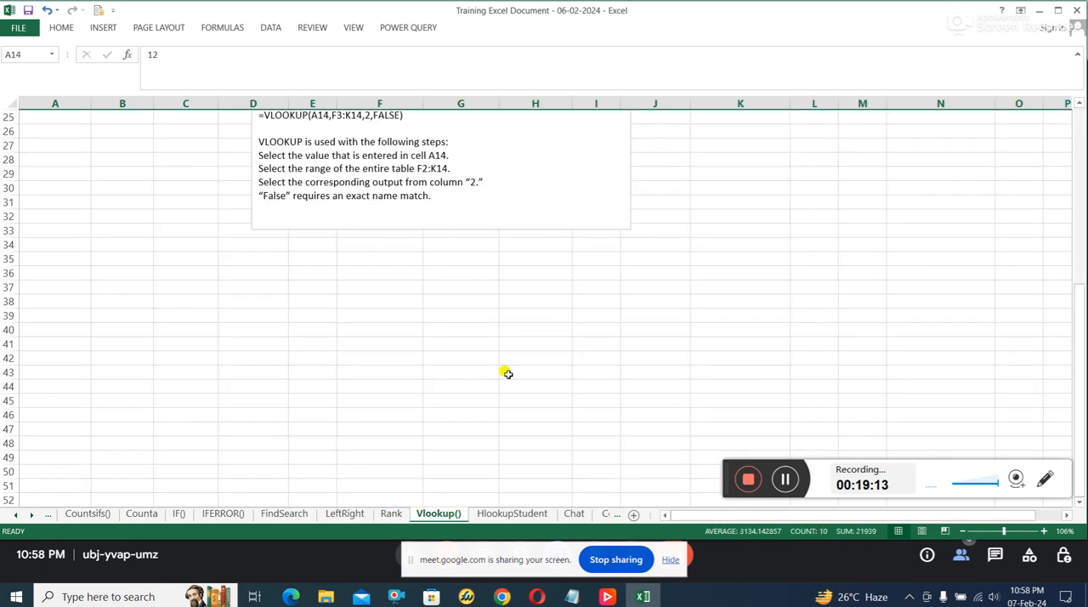
scroll(507, 368, "up", 5)
scroll(507, 368, "up", 3)
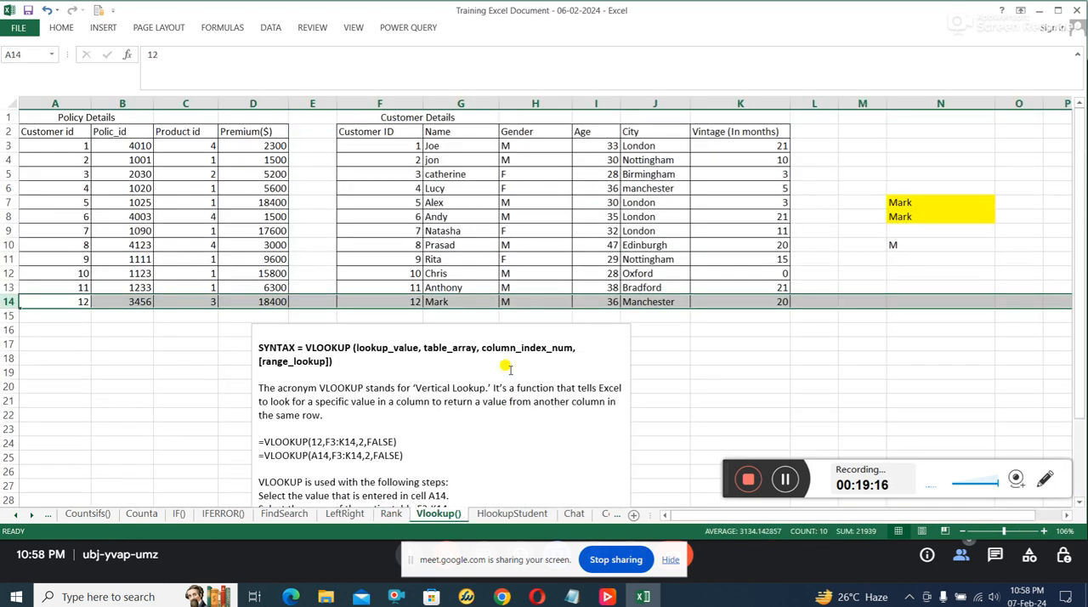
left_click_drag(59, 119, 245, 302)
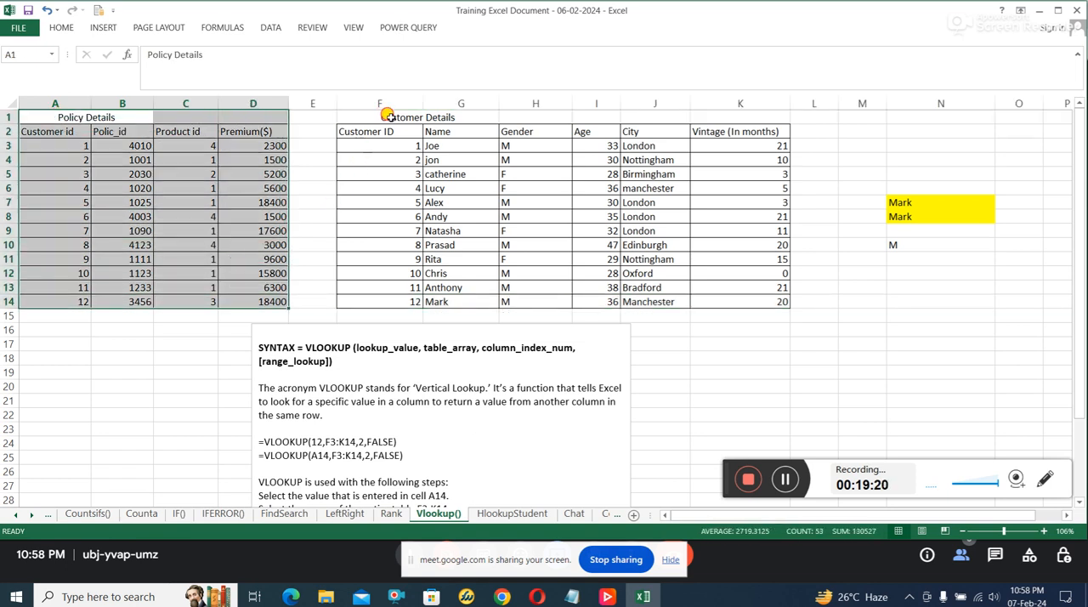
left_click_drag(388, 116, 738, 302)
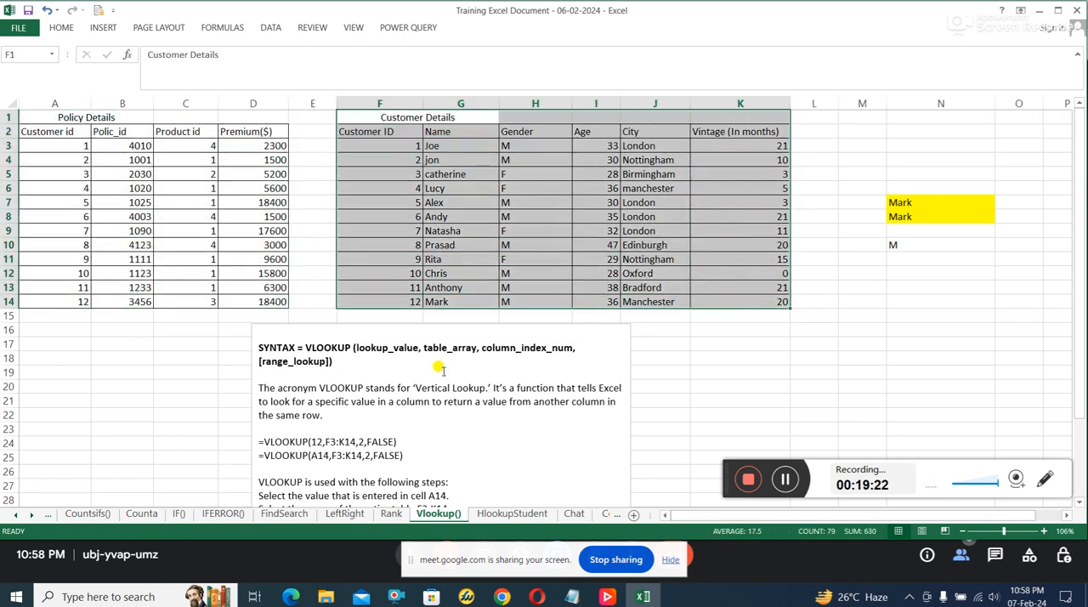
Step: Examine the VLOOKUP syntax note and trace its lookup value to cell A14 and the record across row 14
left_click(327, 348)
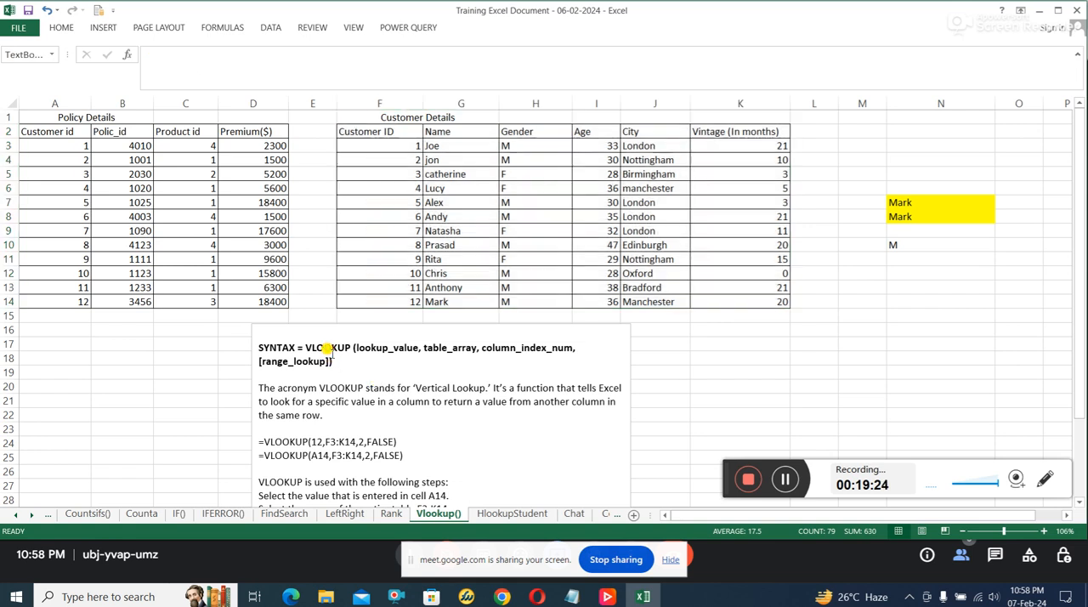
left_click(70, 300)
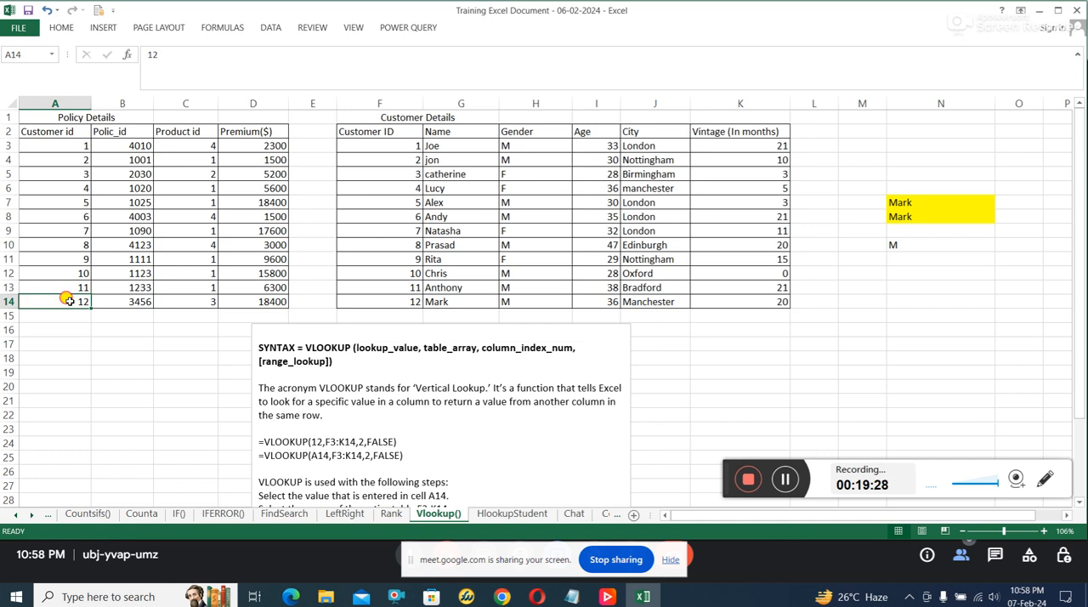
left_click_drag(68, 300, 760, 297)
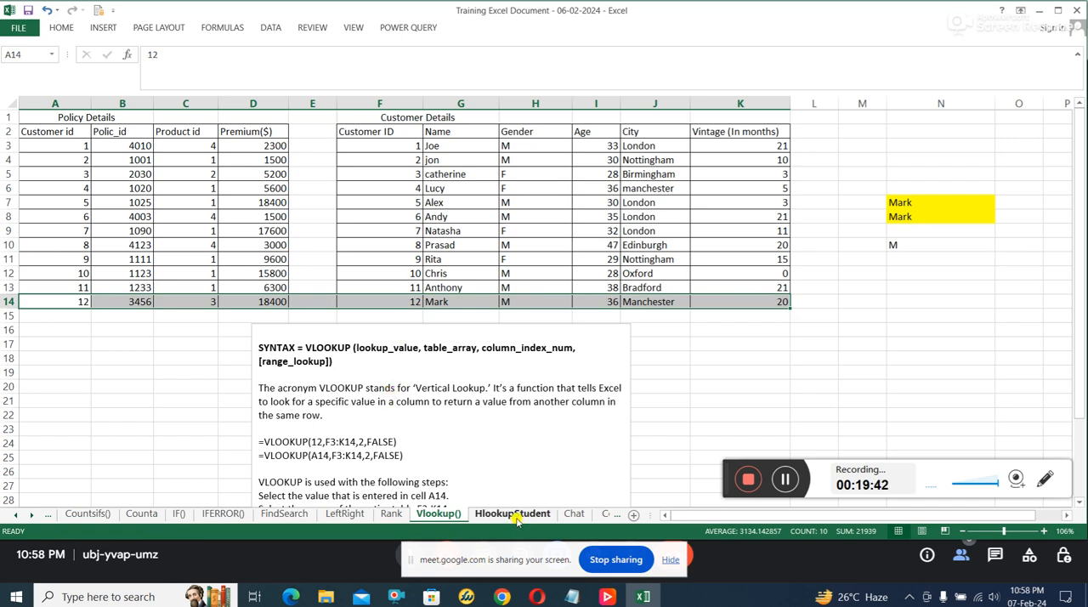
scroll(319, 344, "down", 1)
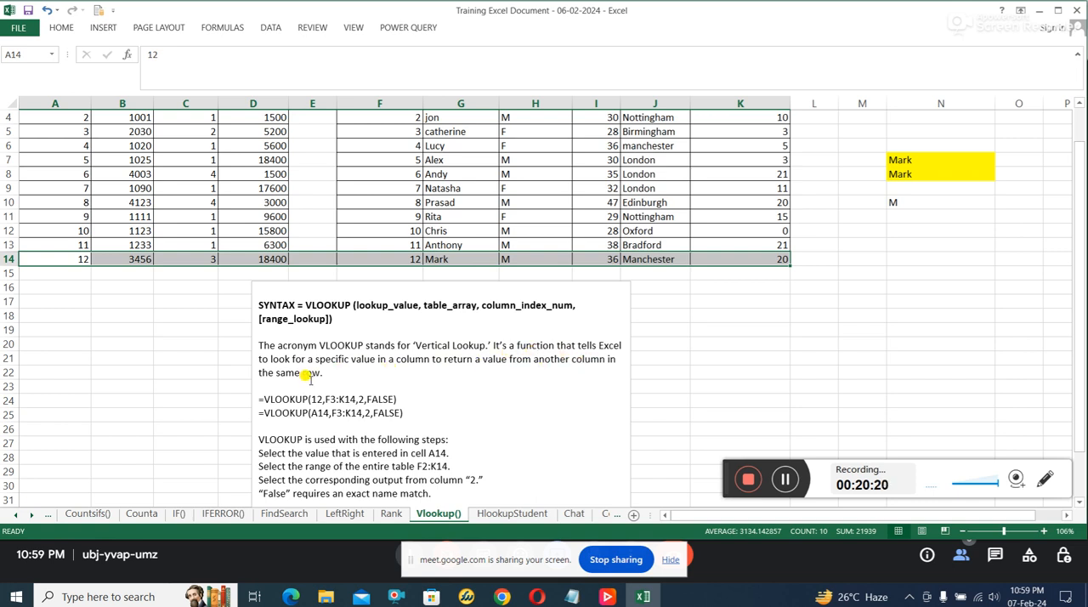
left_click(6, 257)
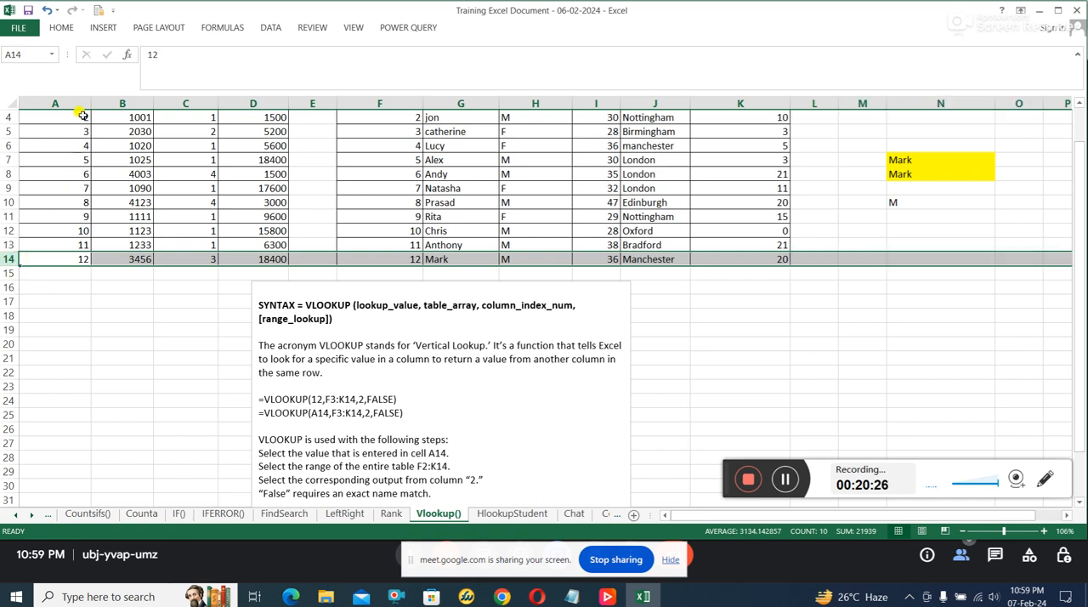
left_click(72, 260)
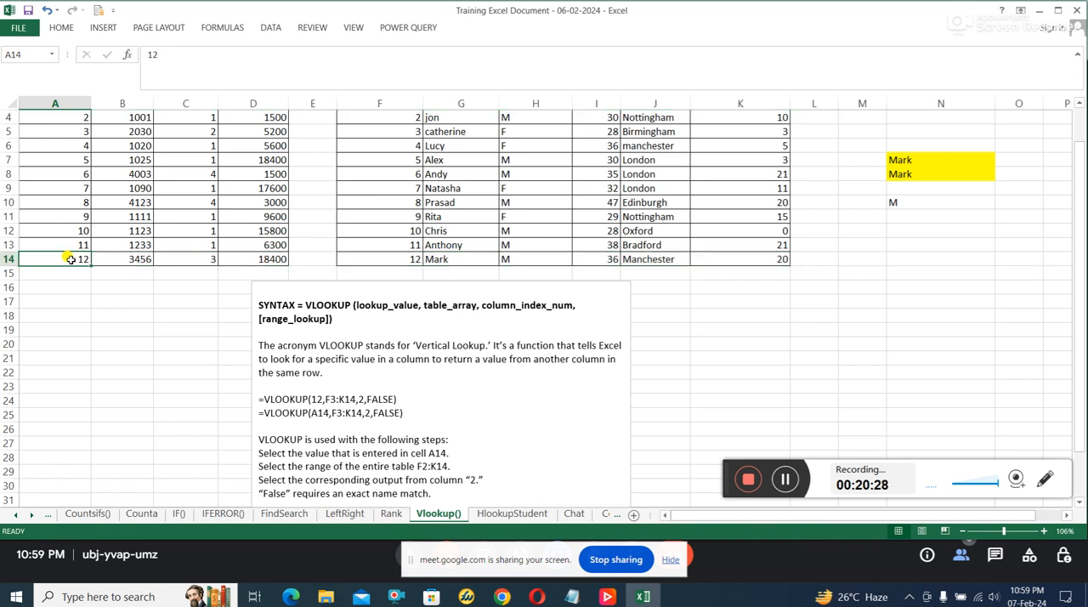
Step: Match the customer ID in A14 with F14 and trace the customer's record across F14:K14
left_click(405, 258)
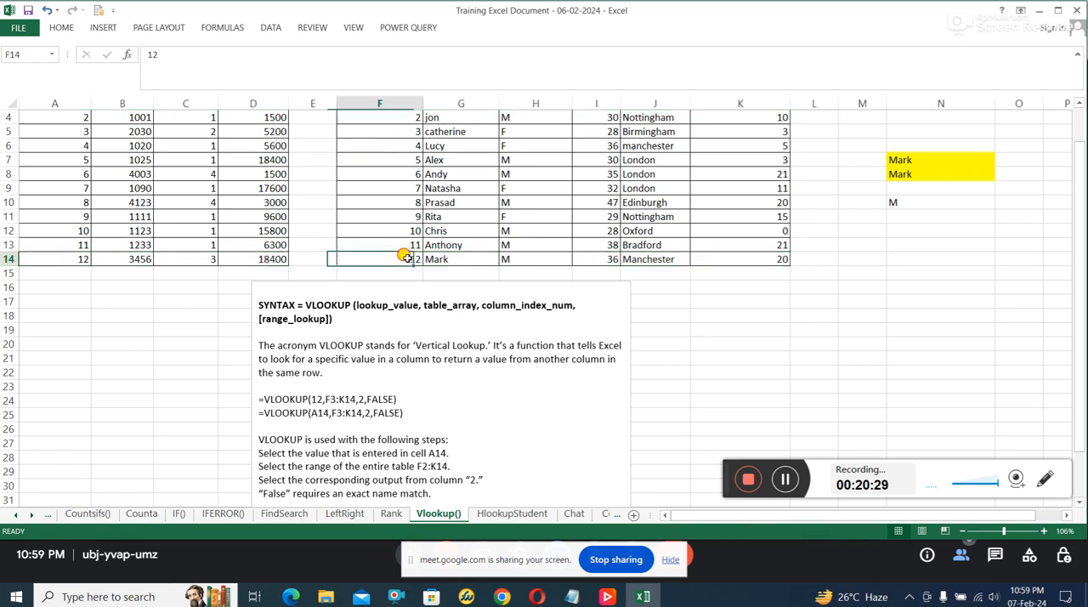
left_click(8, 259)
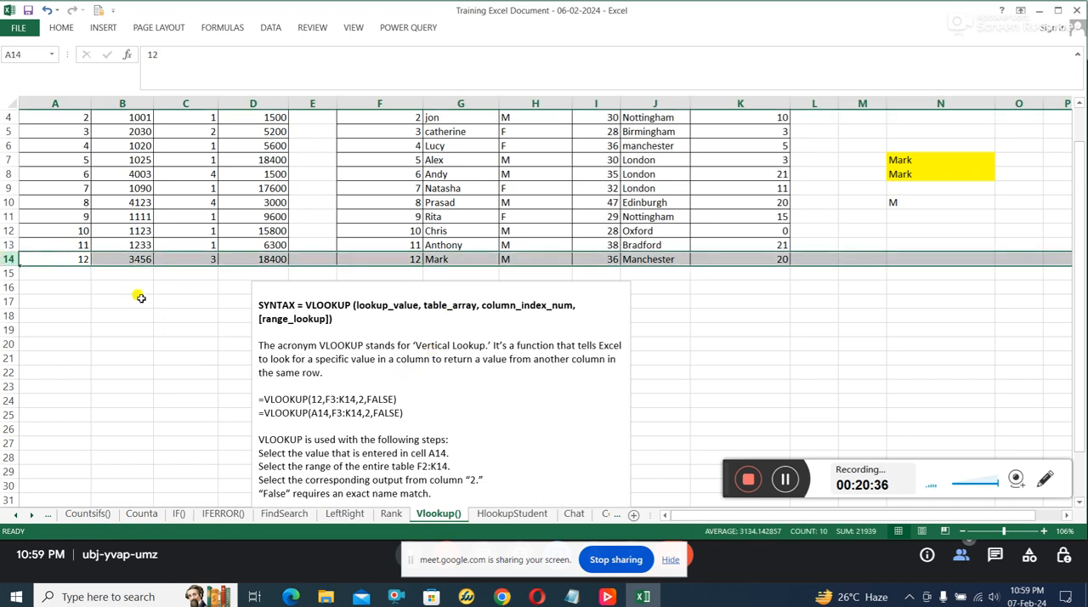
left_click(79, 255)
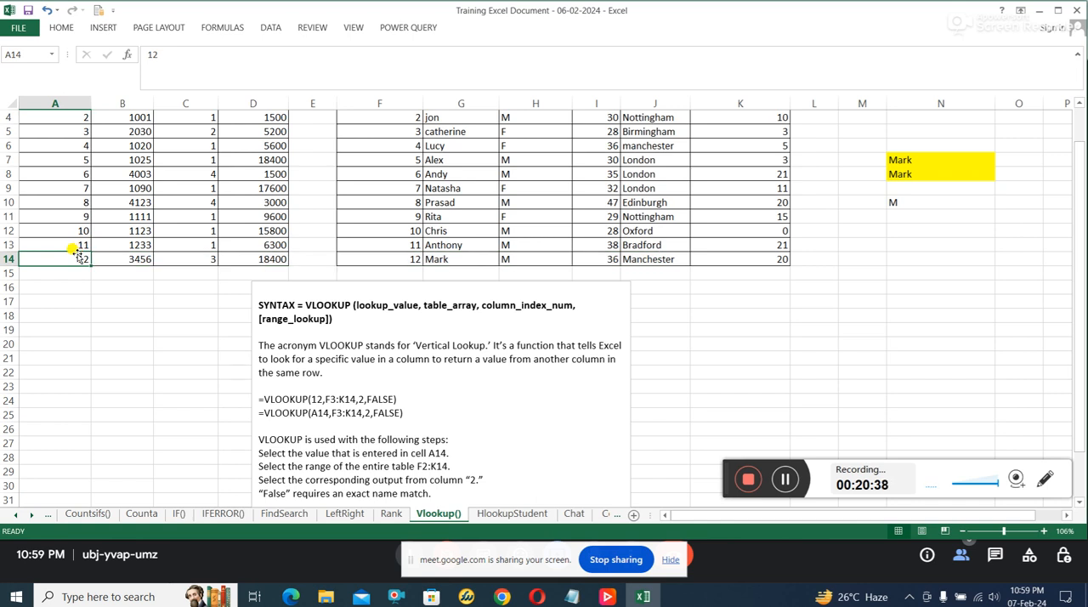
left_click(403, 259)
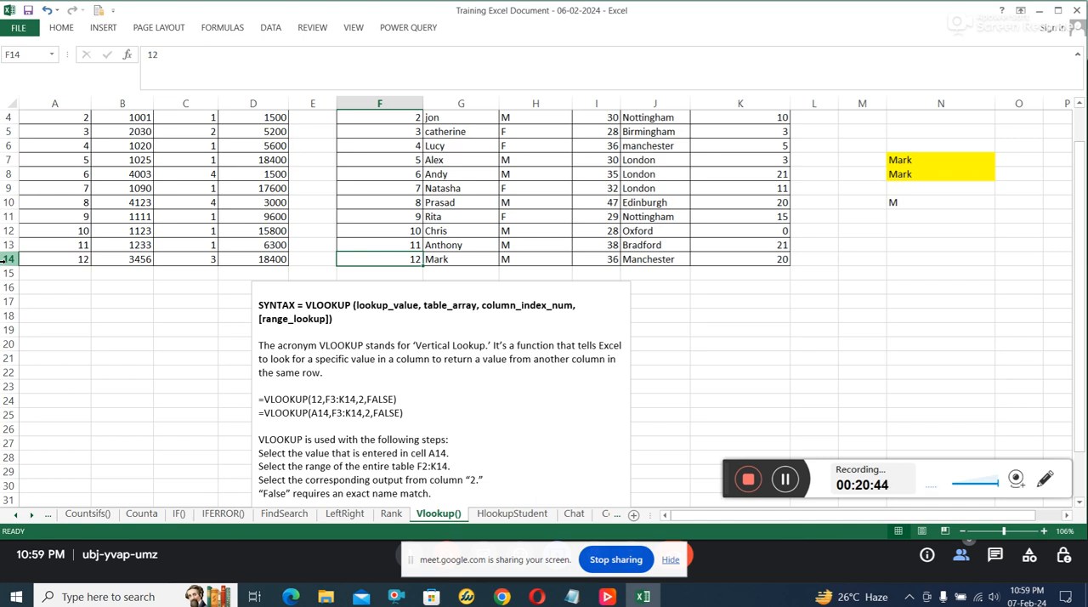
left_click(7, 258)
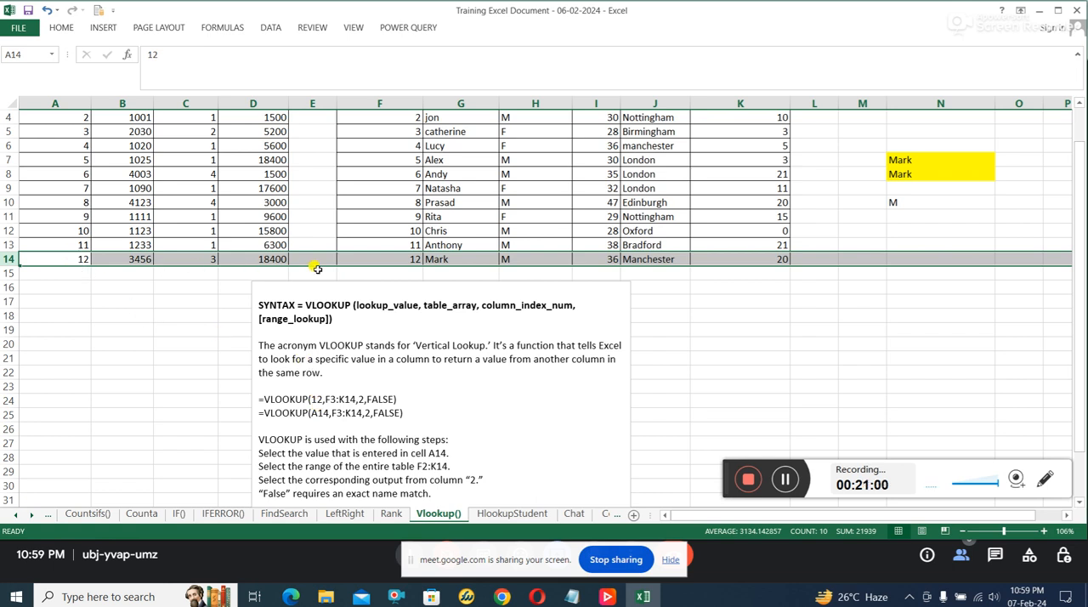
left_click(438, 260)
left_click(410, 259)
left_click_drag(466, 259, 709, 261)
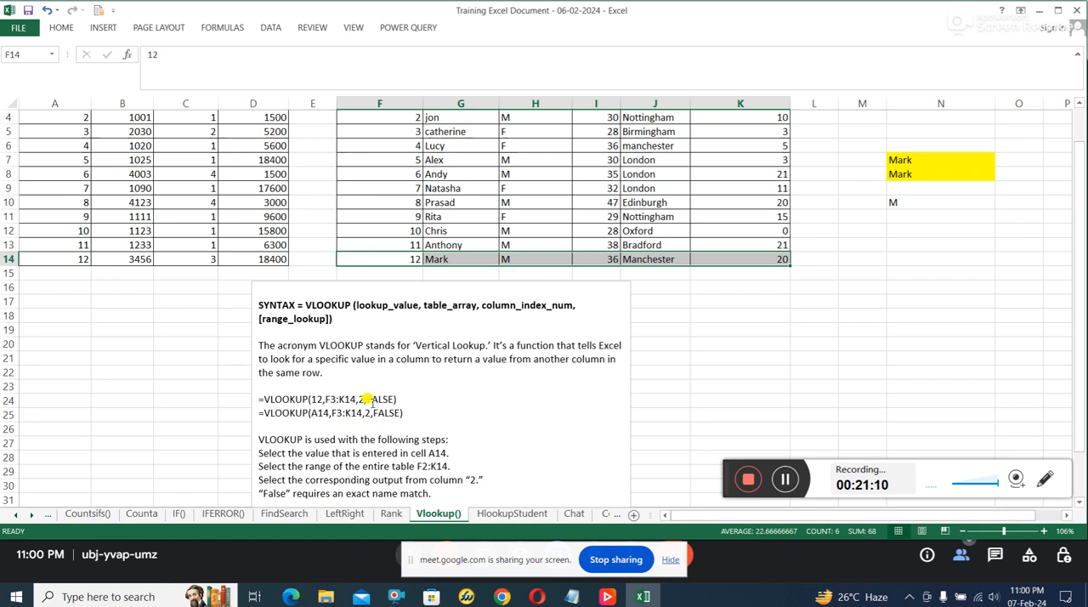
Step: Examine the arguments of =VLOOKUP(12,F3:K14,2,FALSE), tracing the table range from F3 and the Name column down to G14
left_click(312, 396)
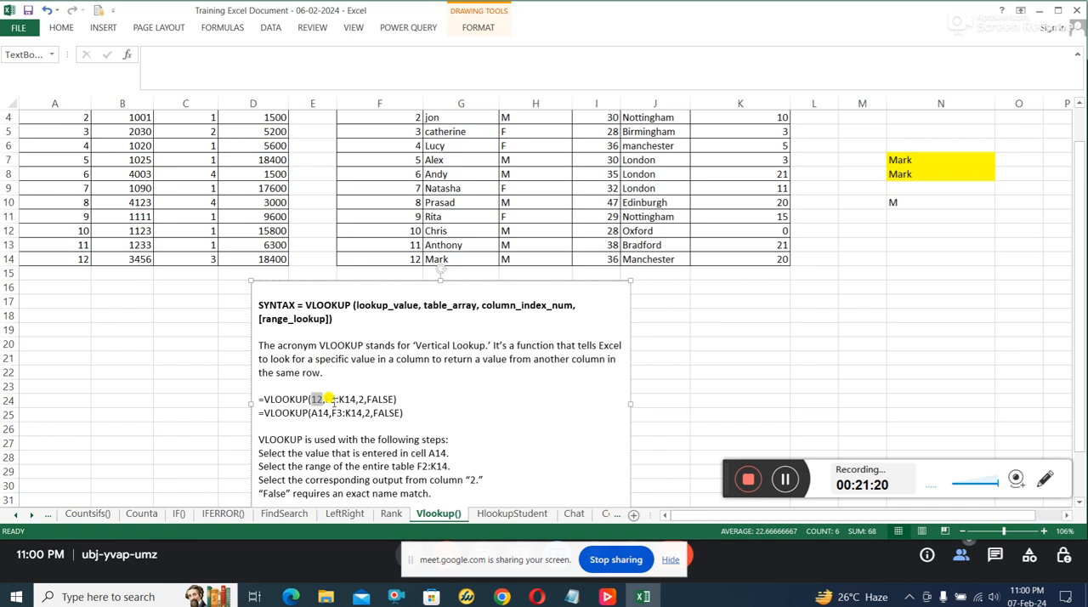
left_click_drag(326, 395, 341, 391)
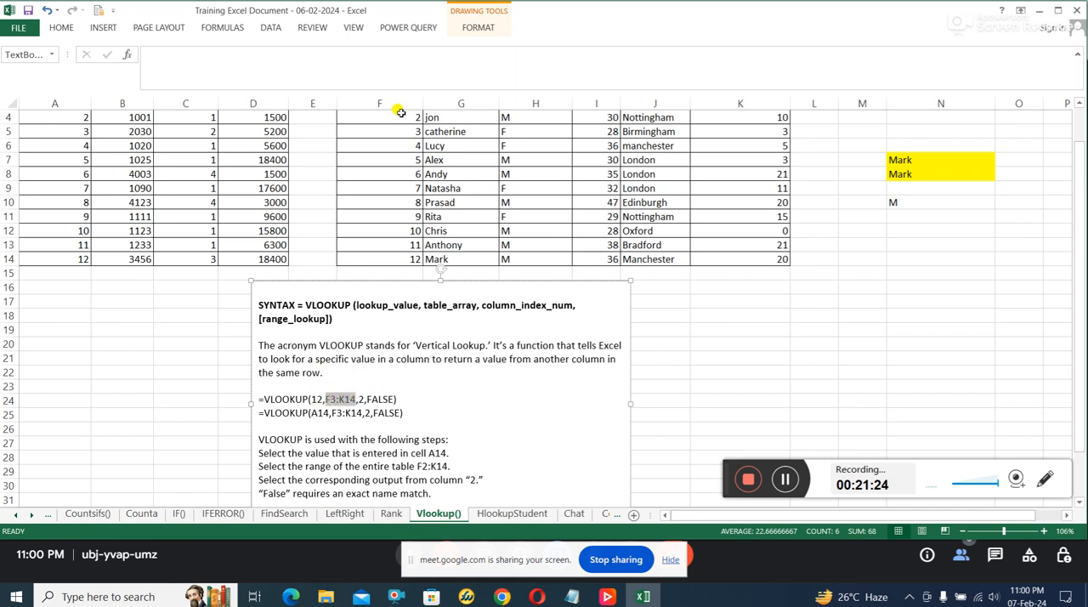
left_click(398, 123)
scroll(400, 136, "up", 1)
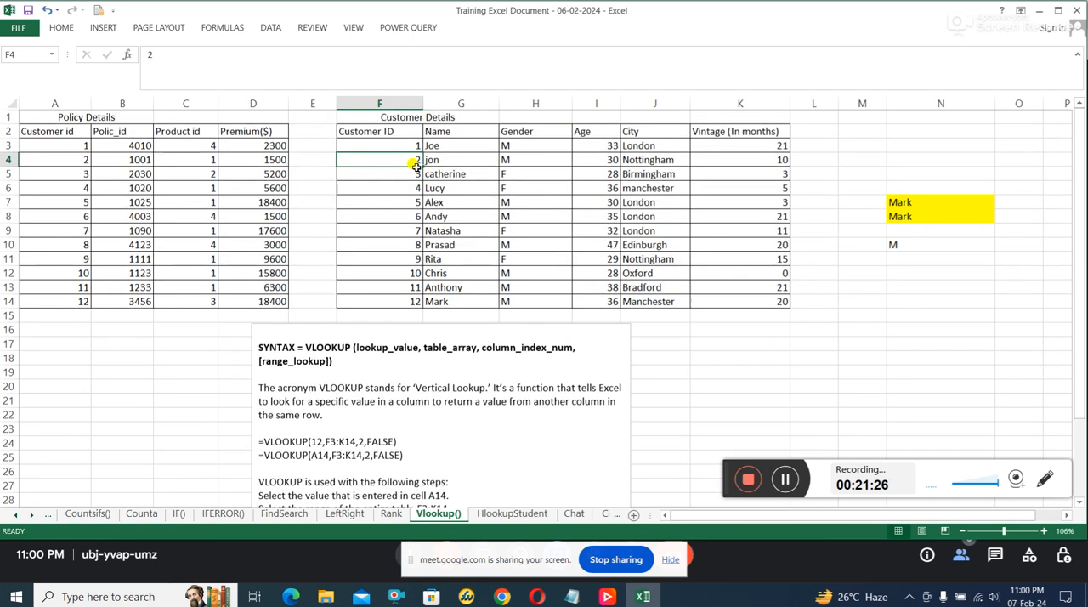
left_click(399, 145)
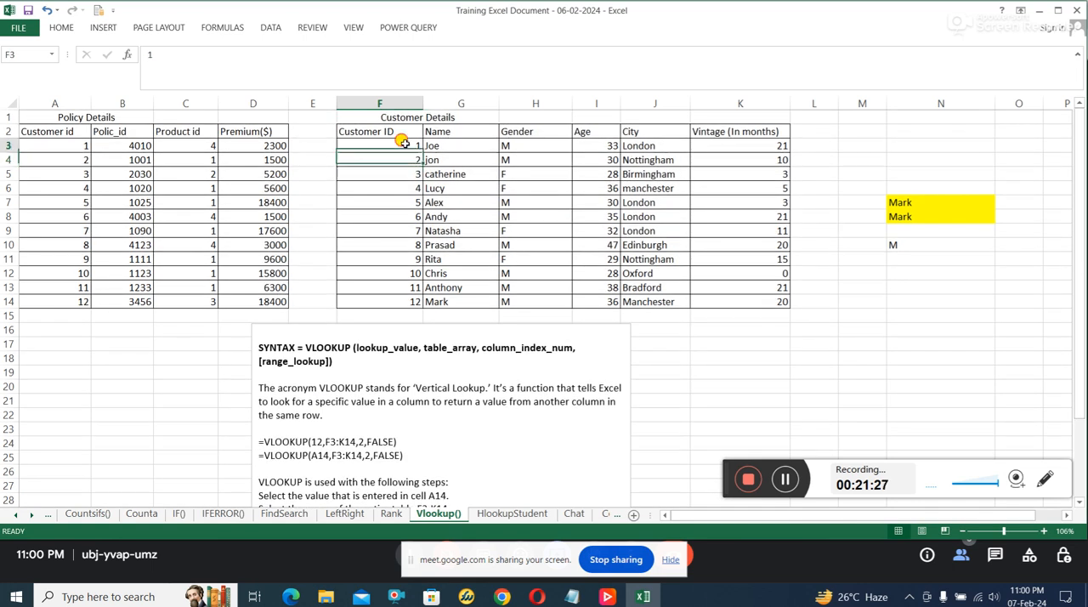
left_click(410, 303)
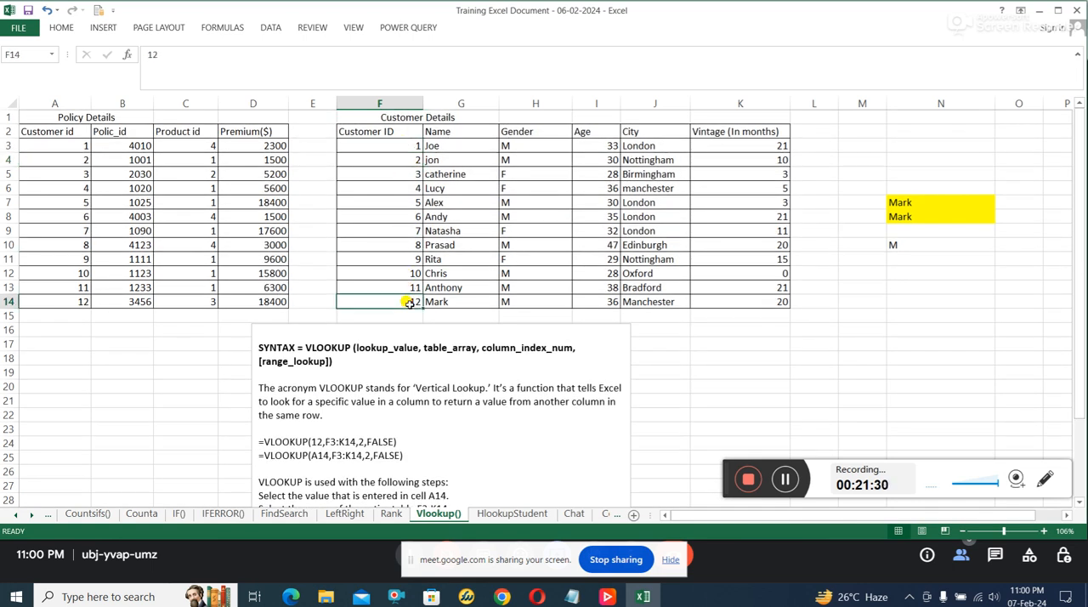
left_click(358, 437)
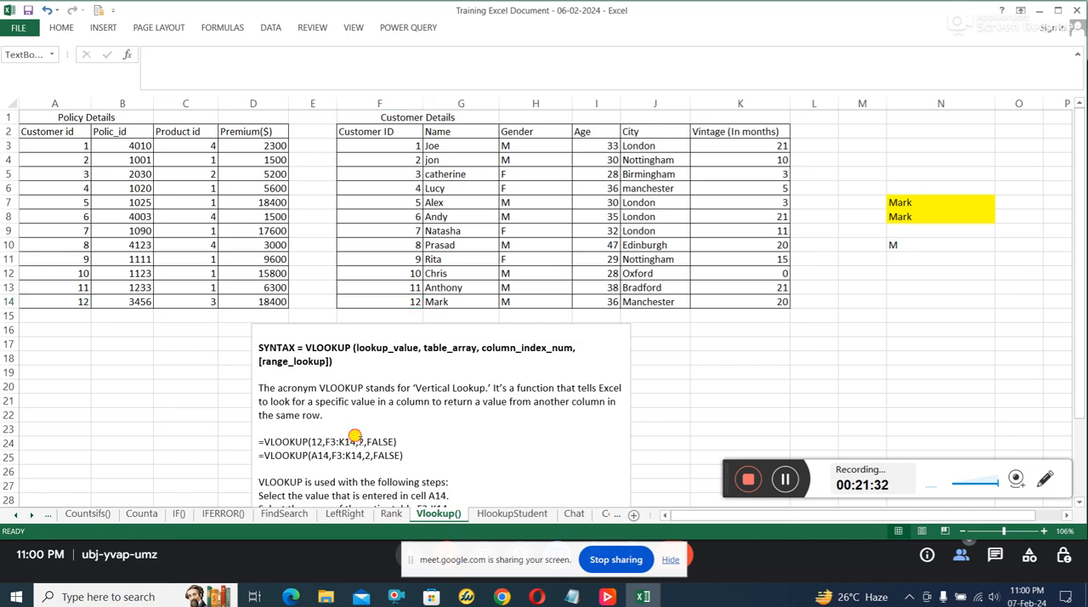
left_click_drag(455, 141, 465, 302)
left_click(465, 301)
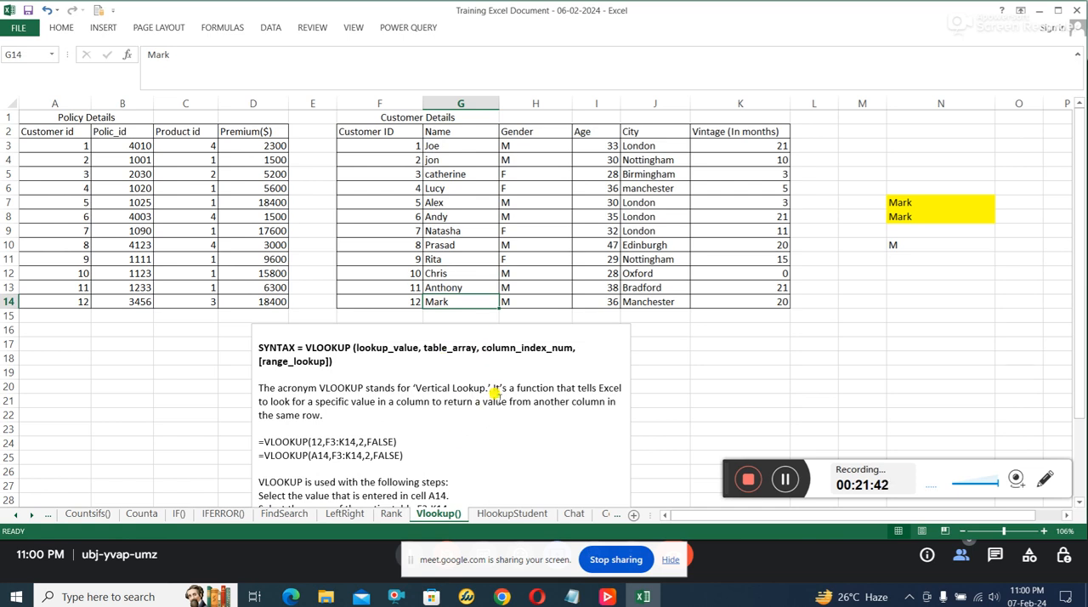
Step: Read the note's exact-match explanation and its first usage step, relating cell A14 to the lookup value in the example formulas
scroll(498, 396, "down", 1)
scroll(497, 399, "down", 1)
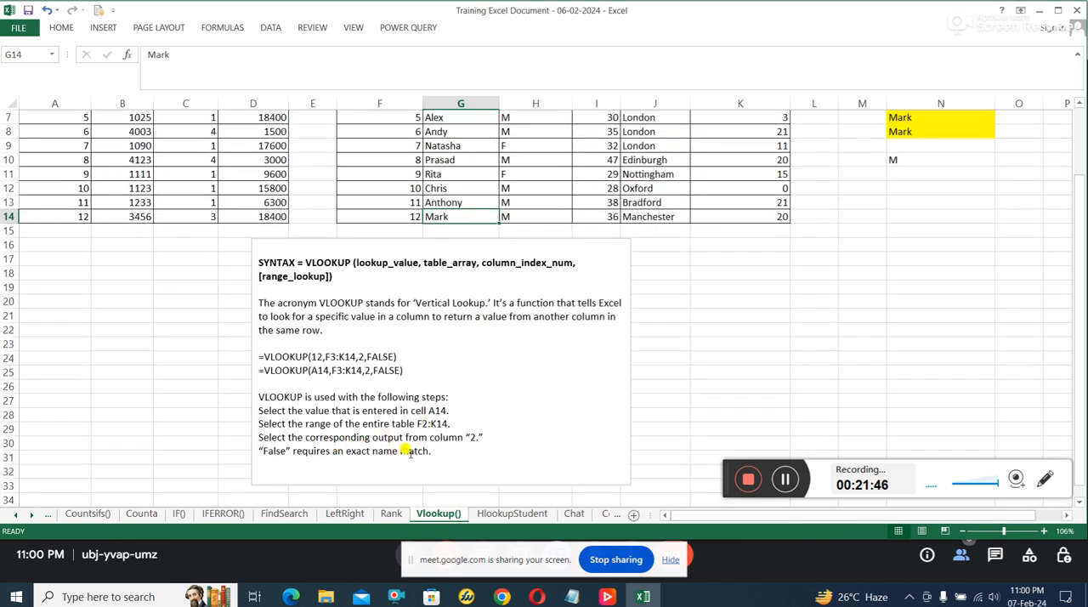
left_click_drag(430, 451, 286, 450)
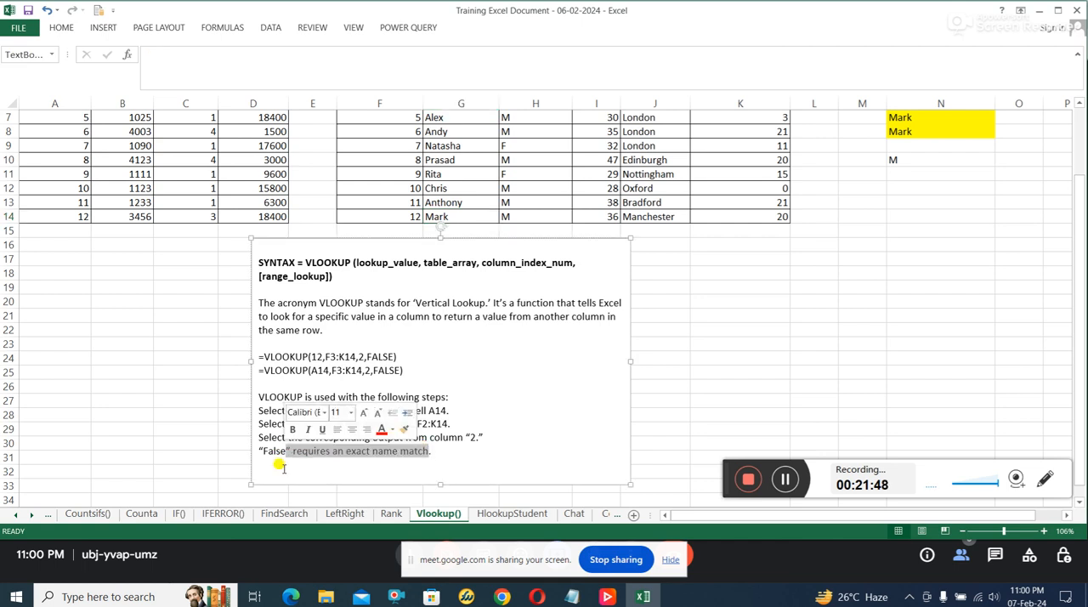
left_click(284, 476)
left_click_drag(416, 354, 448, 396)
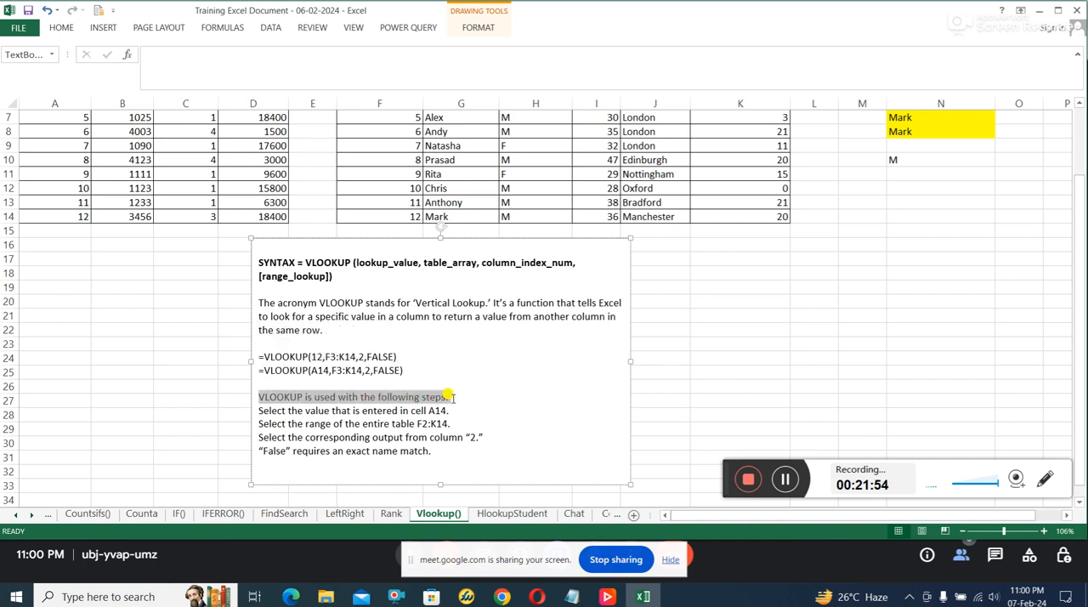
left_click(392, 423)
left_click_drag(263, 409, 438, 411)
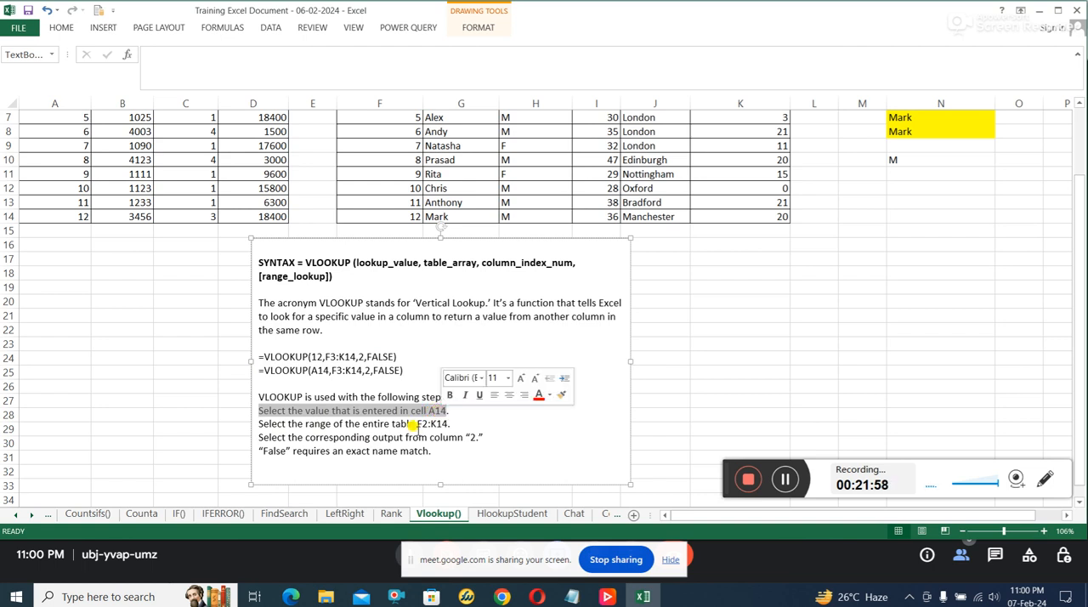
left_click(313, 347)
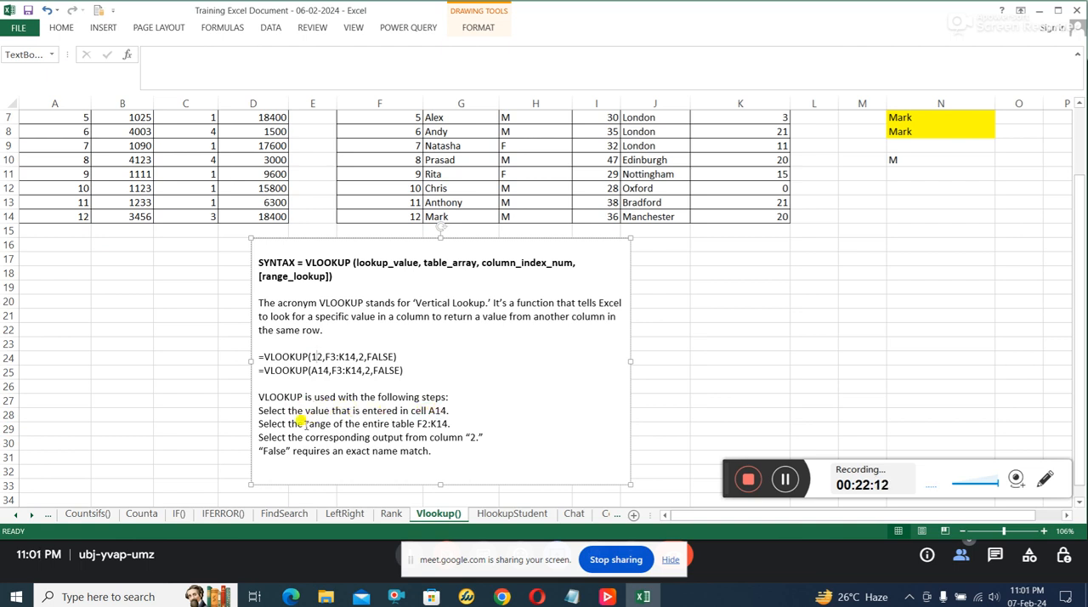
Step: Read the note's table-range step and relate it to the Customer ID column F3:F14
left_click_drag(287, 423, 453, 425)
scroll(451, 430, "up", 2)
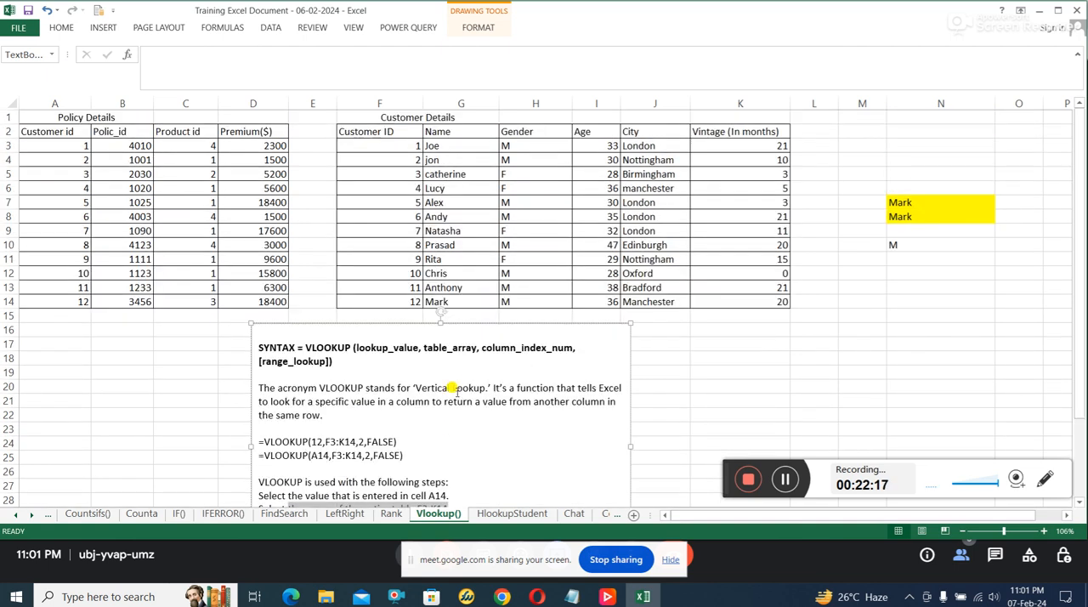
left_click_drag(408, 146, 410, 302)
scroll(459, 377, "down", 3)
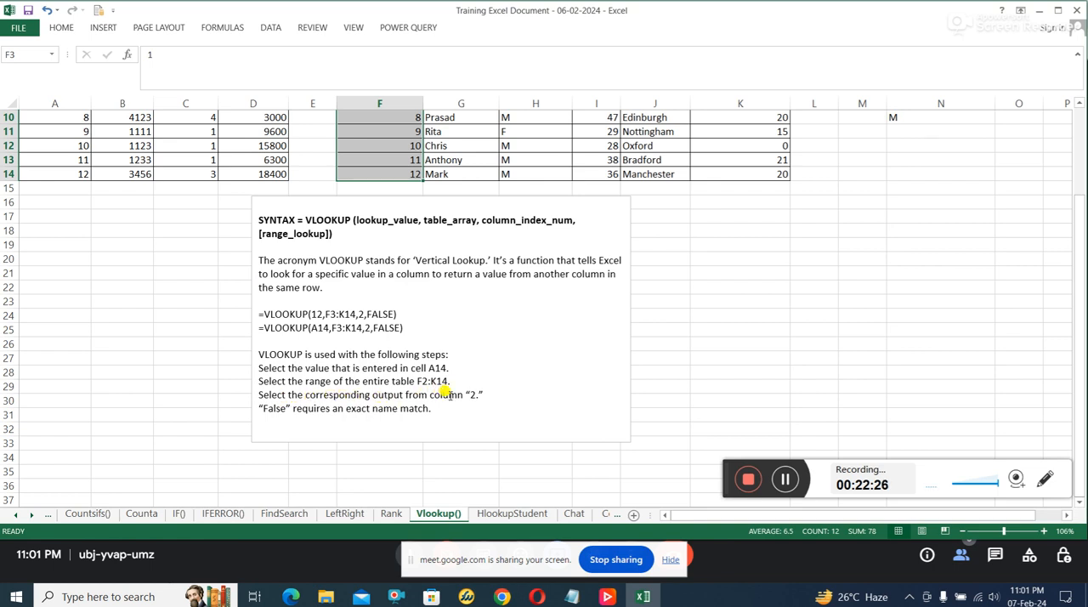
scroll(447, 388, "up", 1)
Step: Relate the column index 2 in the example formula to the ID in F14 and the name in G14
left_click(365, 369)
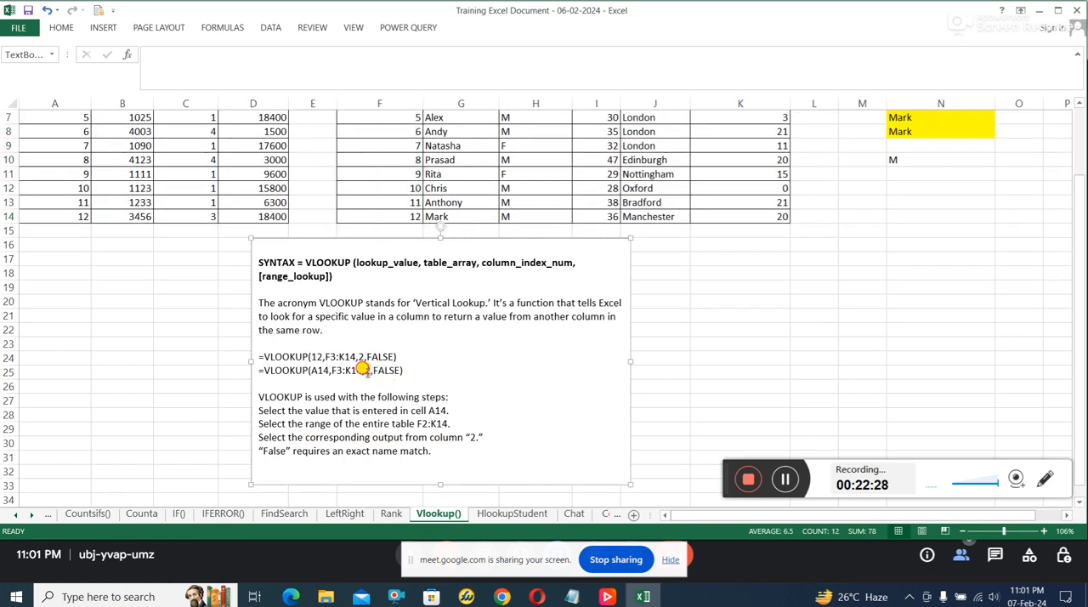
left_click(402, 213)
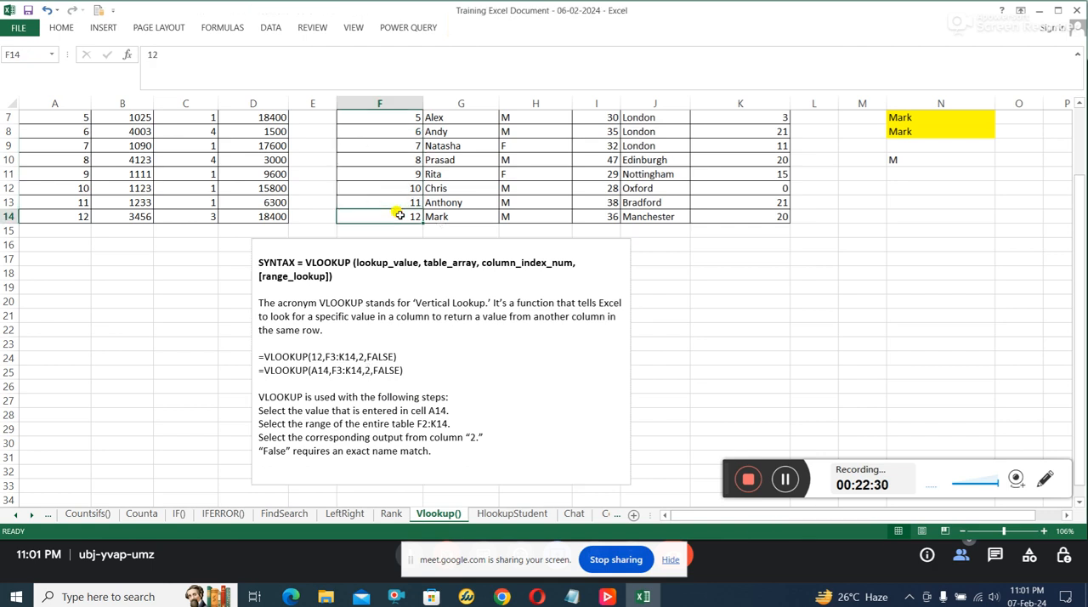
left_click(456, 217)
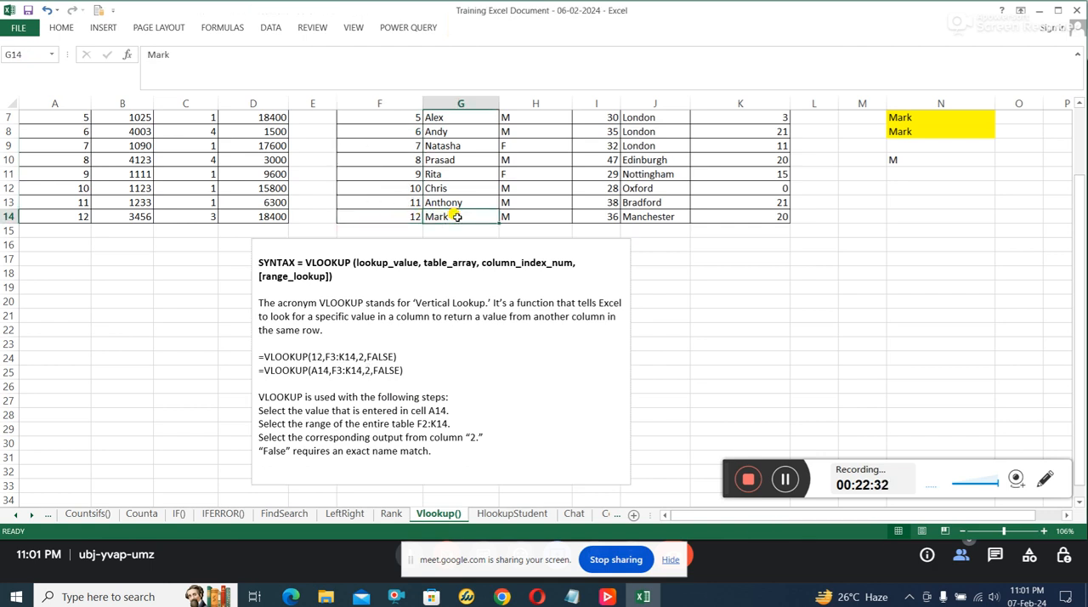
left_click(414, 217)
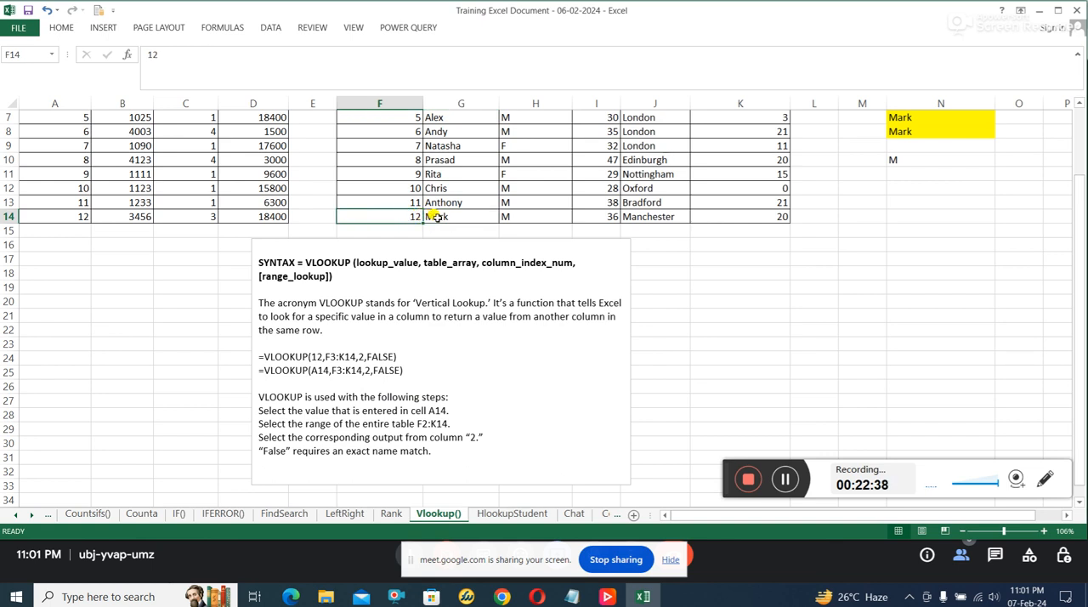
left_click(434, 217)
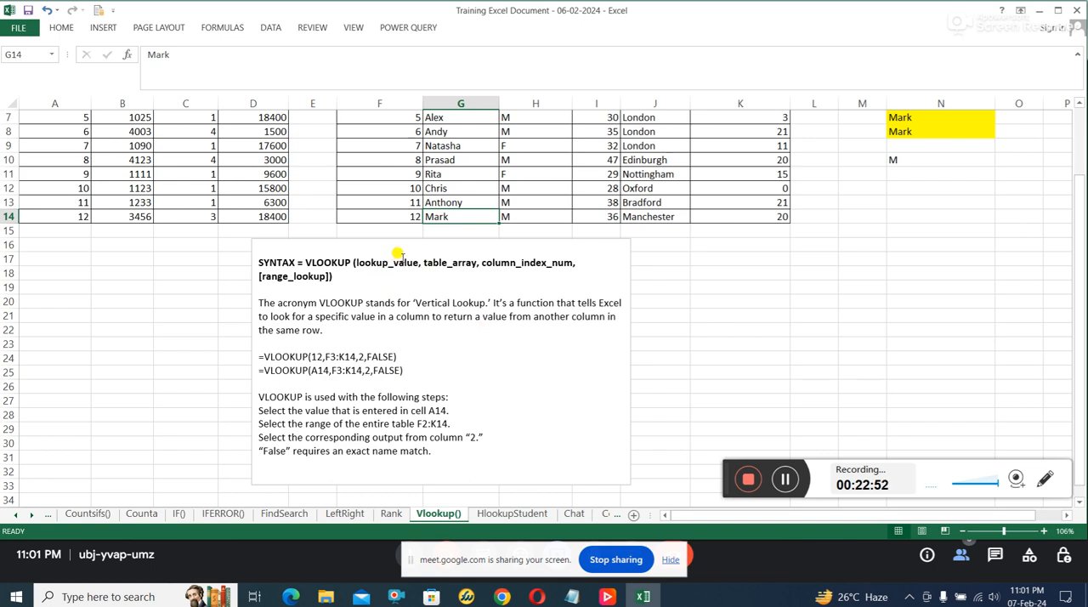
Step: Retrace the lookup from A14 through the Customer ID and Name columns to F14:G14, and review the syntax note
left_click(75, 216)
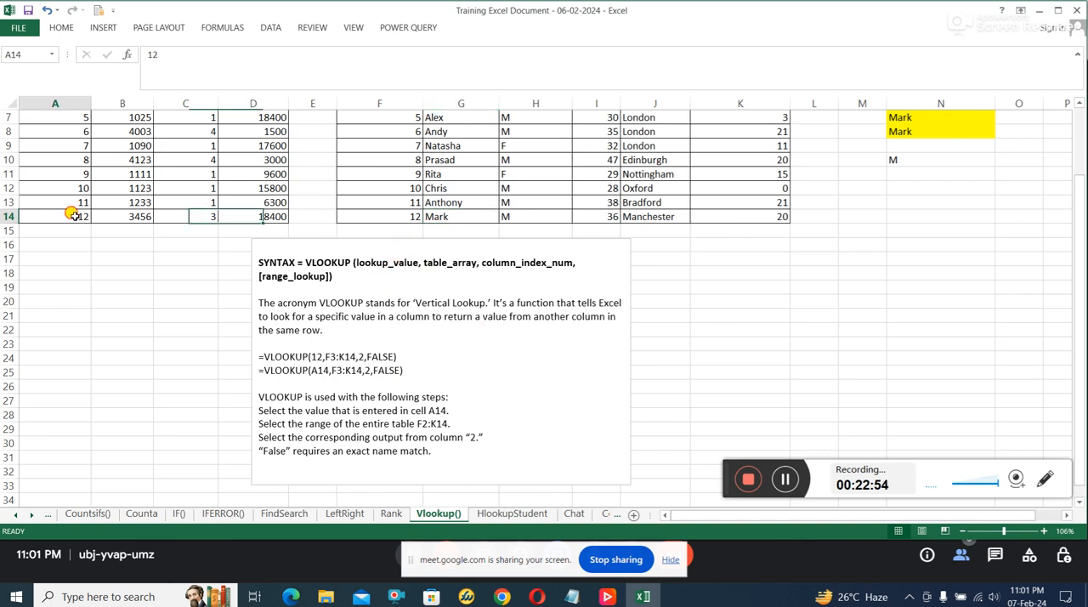
scroll(410, 272, "up", 2)
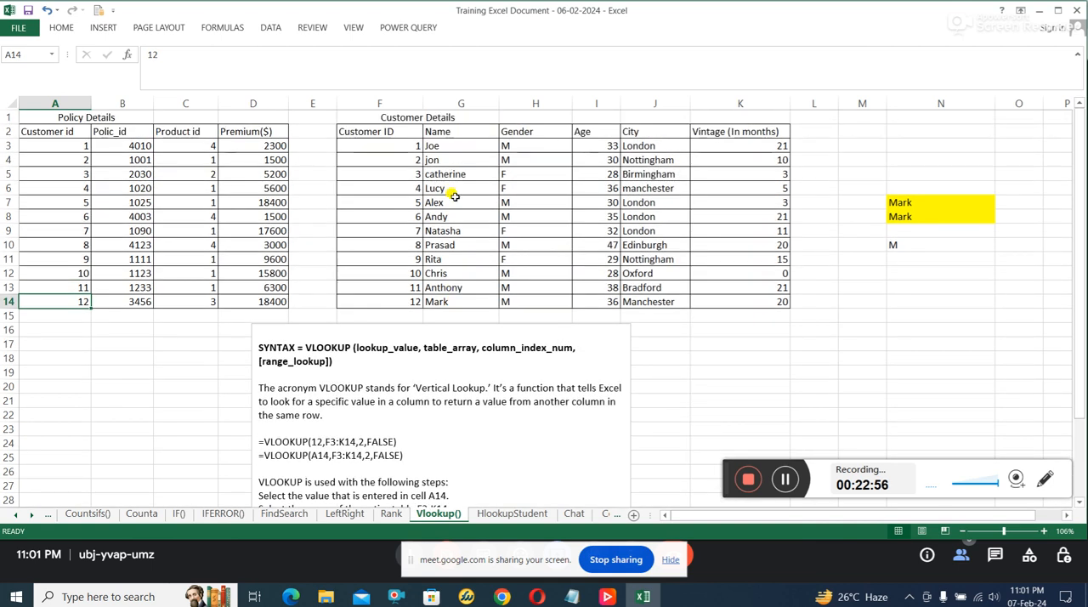
left_click_drag(408, 142, 397, 299)
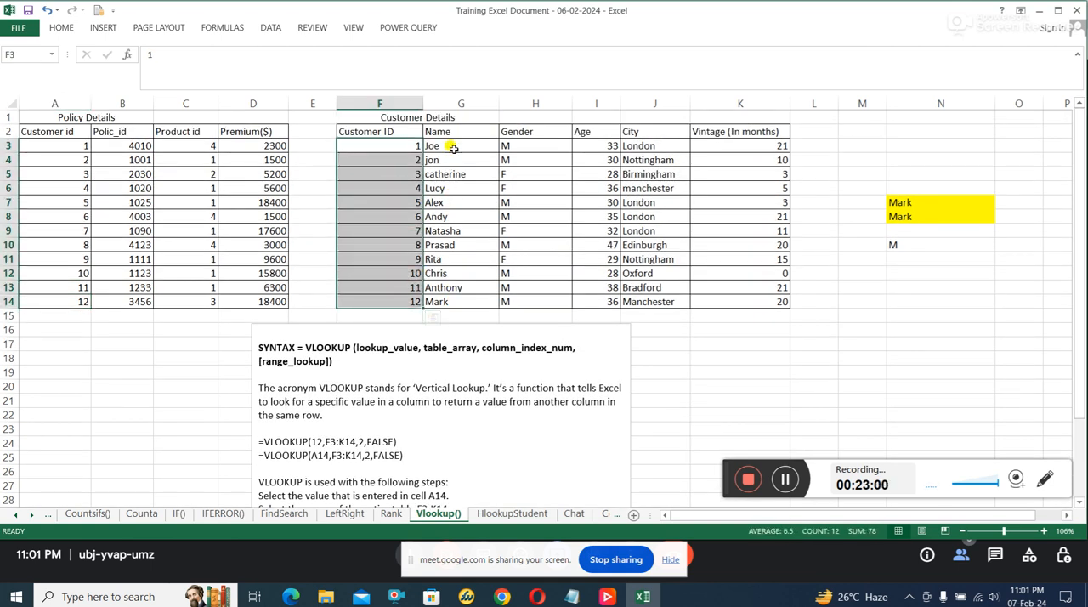
left_click_drag(459, 134, 464, 304)
left_click(399, 304)
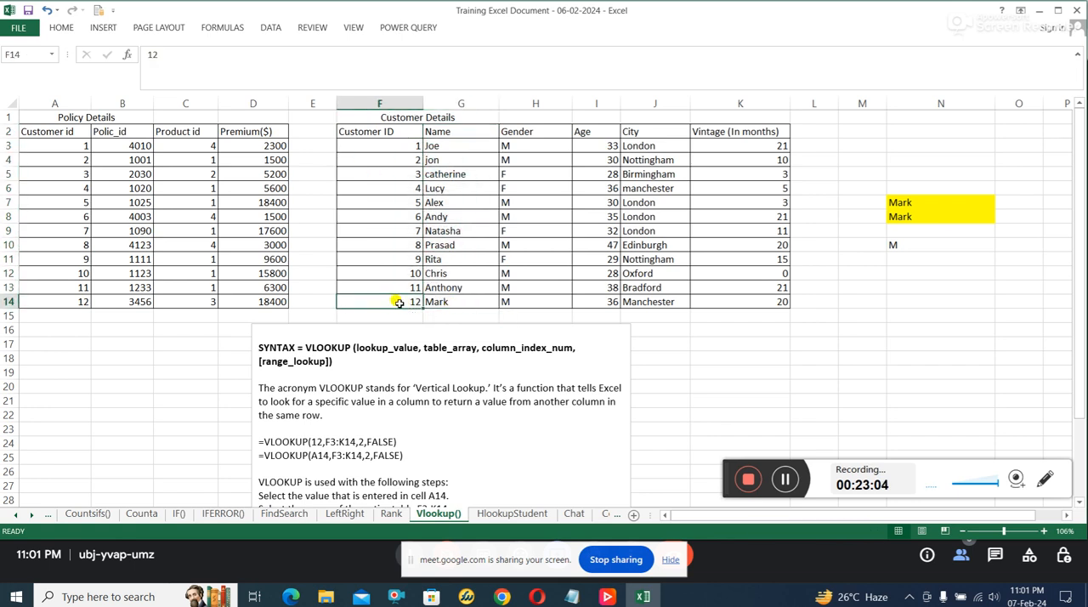
left_click_drag(398, 297, 431, 301)
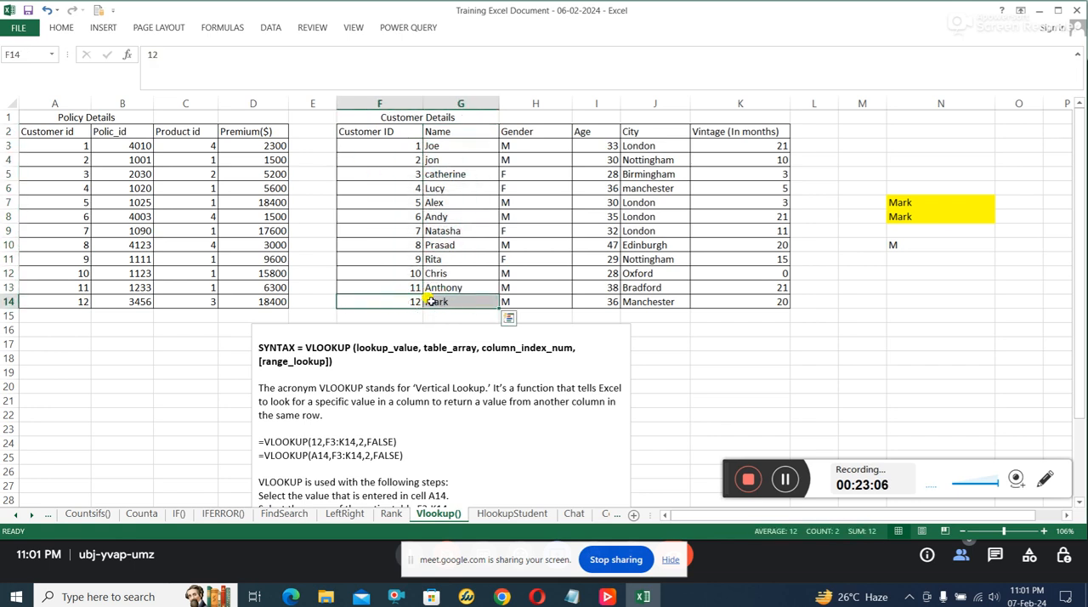
scroll(506, 357, "down", 1)
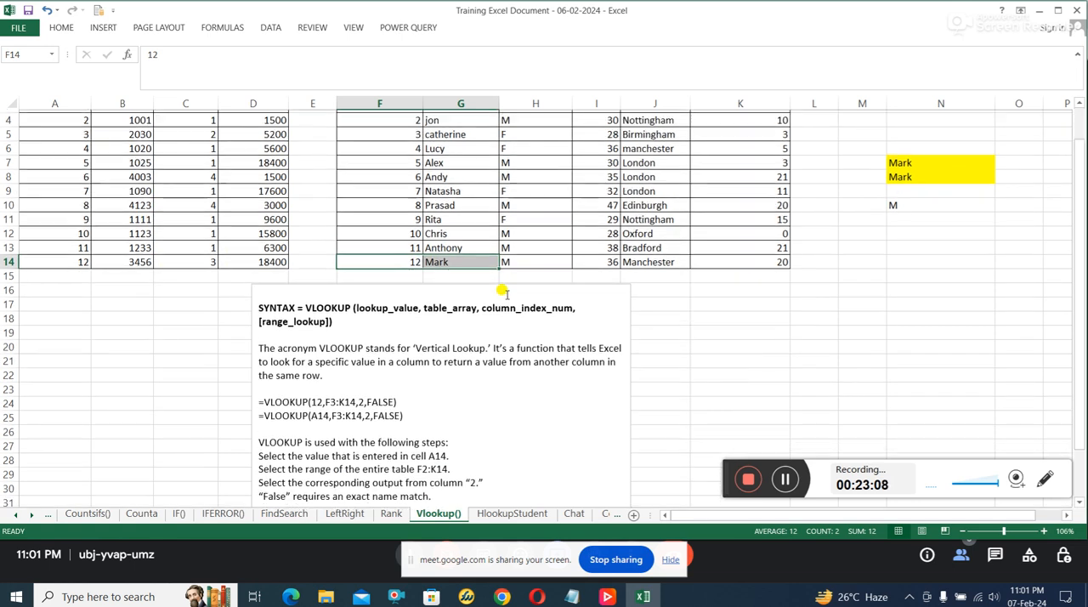
scroll(510, 382, "down", 2)
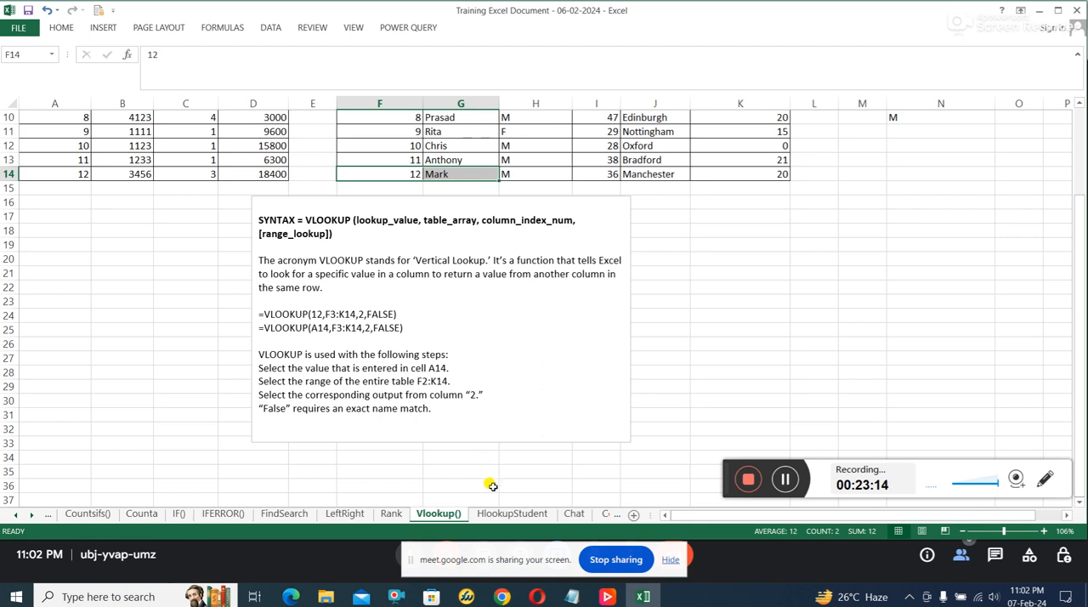
Step: Switch to the HlookupStudent sheet and read the HLOOKUP note, including its comparison with VLOOKUP and the example formula
left_click(504, 514)
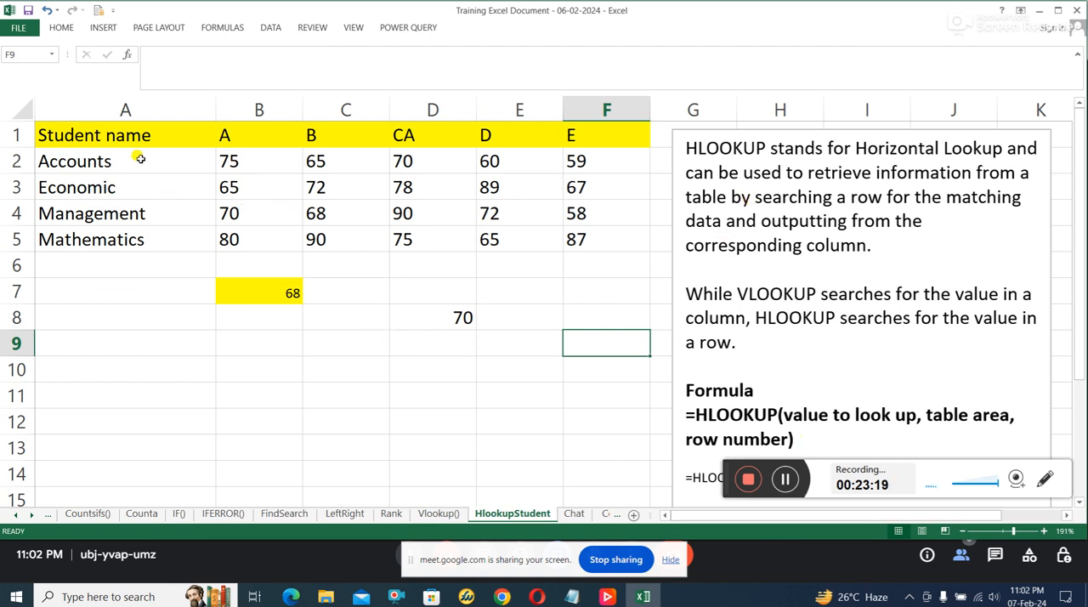
left_click(750, 161)
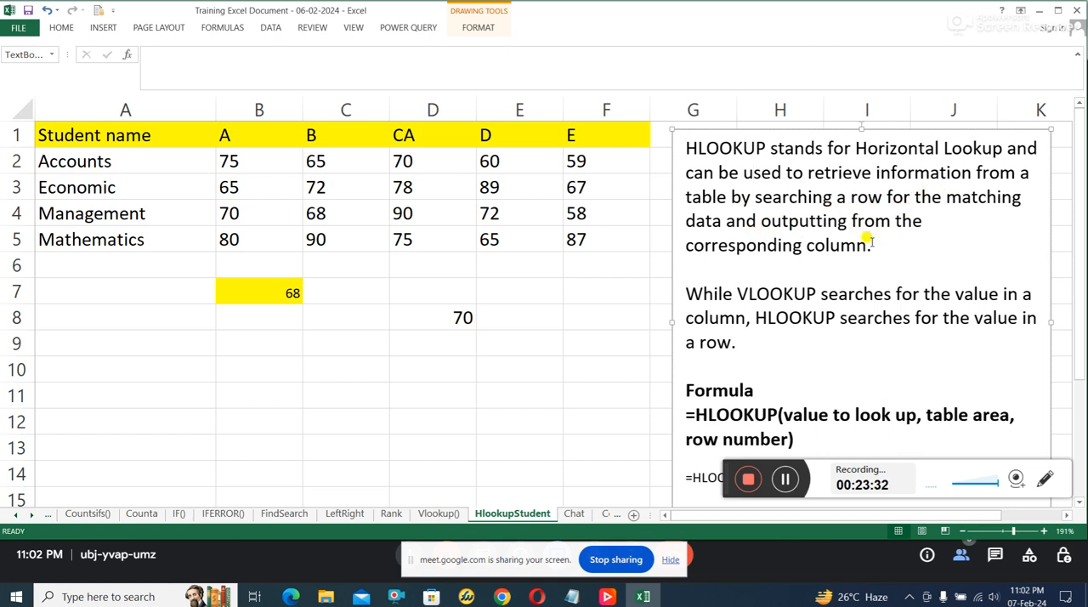
scroll(832, 245, "down", 1)
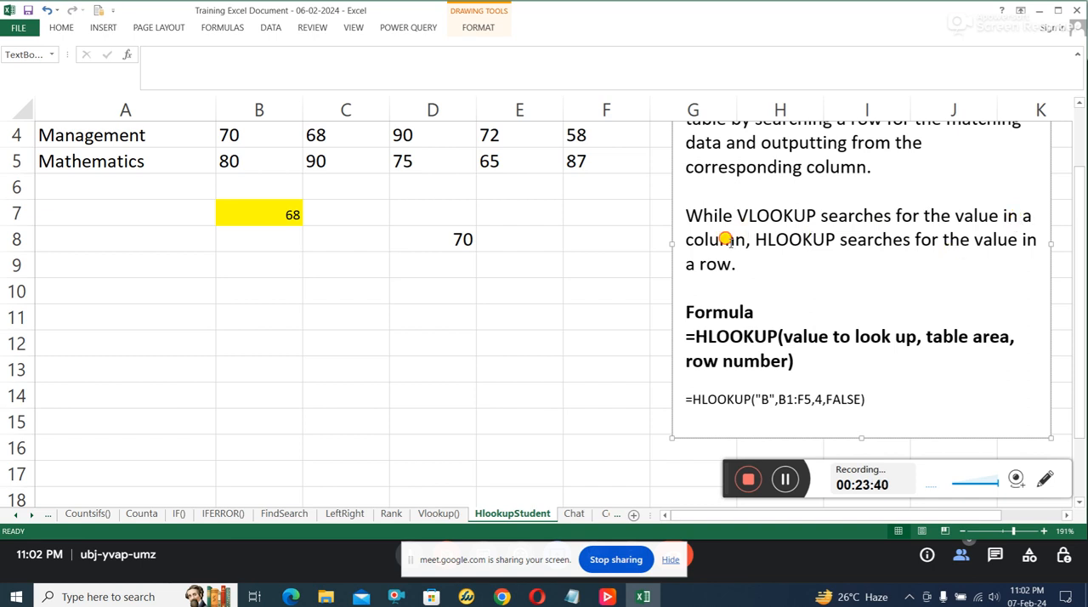
Step: Read the HLOOKUP note's comparison with VLOOKUP, highlighting the lookup value, table area and row number in the formula syntax
left_click(803, 240)
scroll(768, 303, "up", 1)
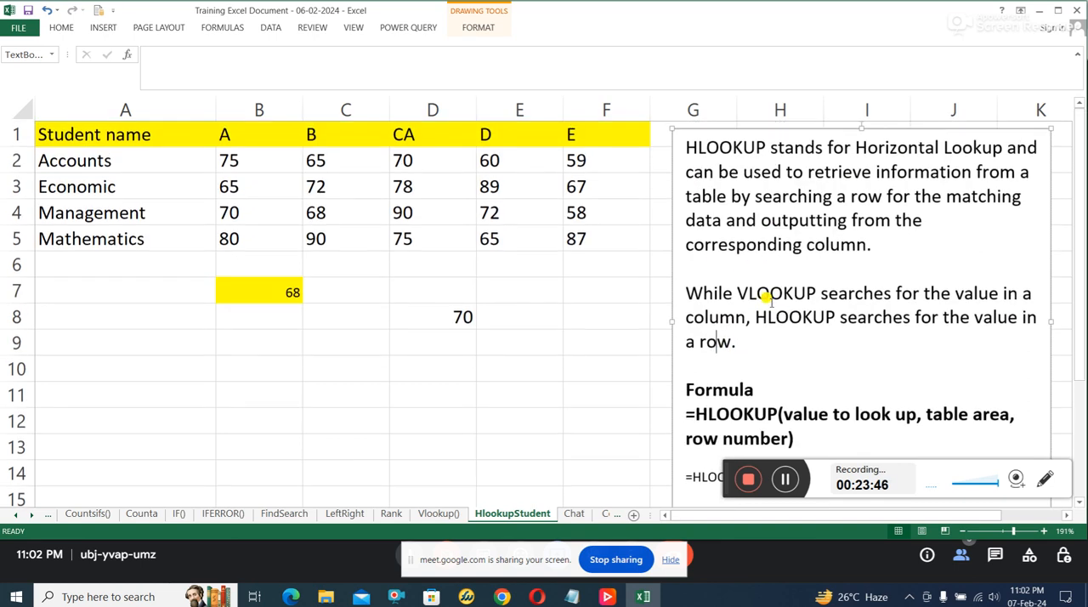
scroll(769, 325, "down", 1)
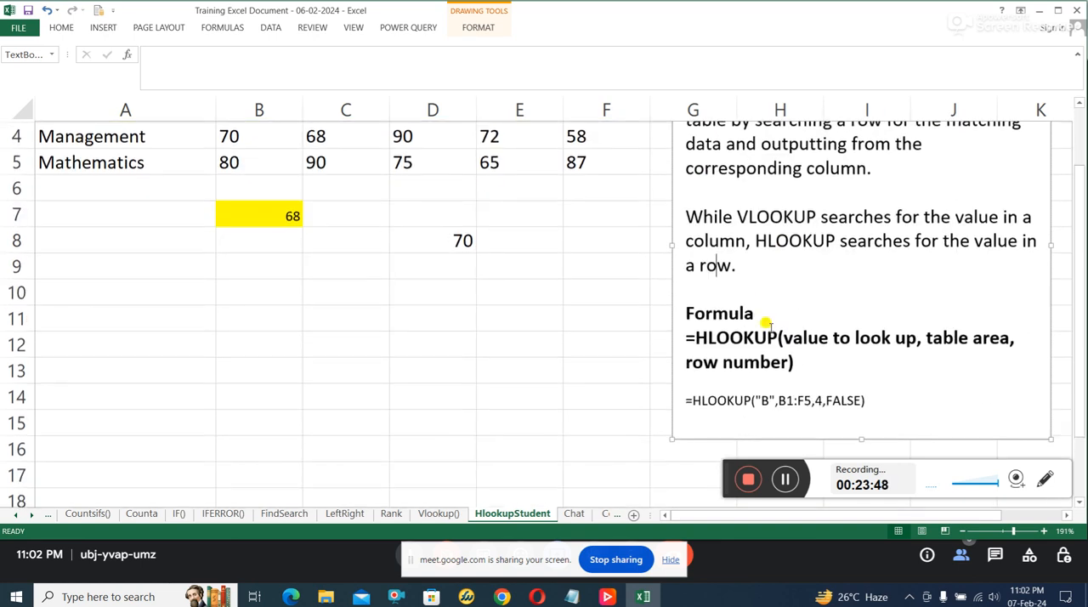
scroll(767, 328, "down", 2)
scroll(768, 329, "up", 1)
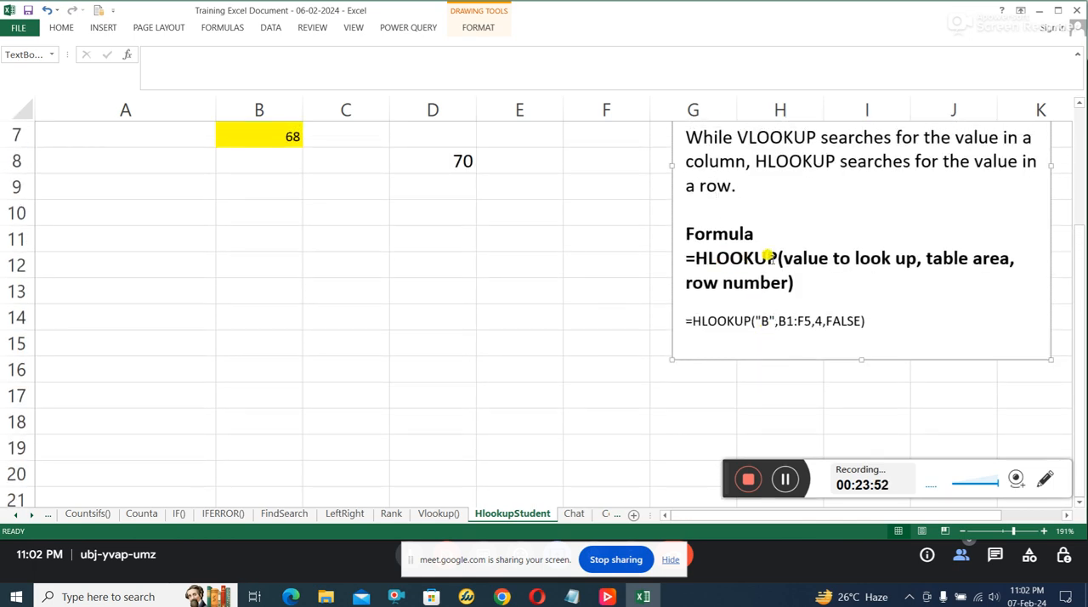
left_click_drag(696, 257, 1010, 260)
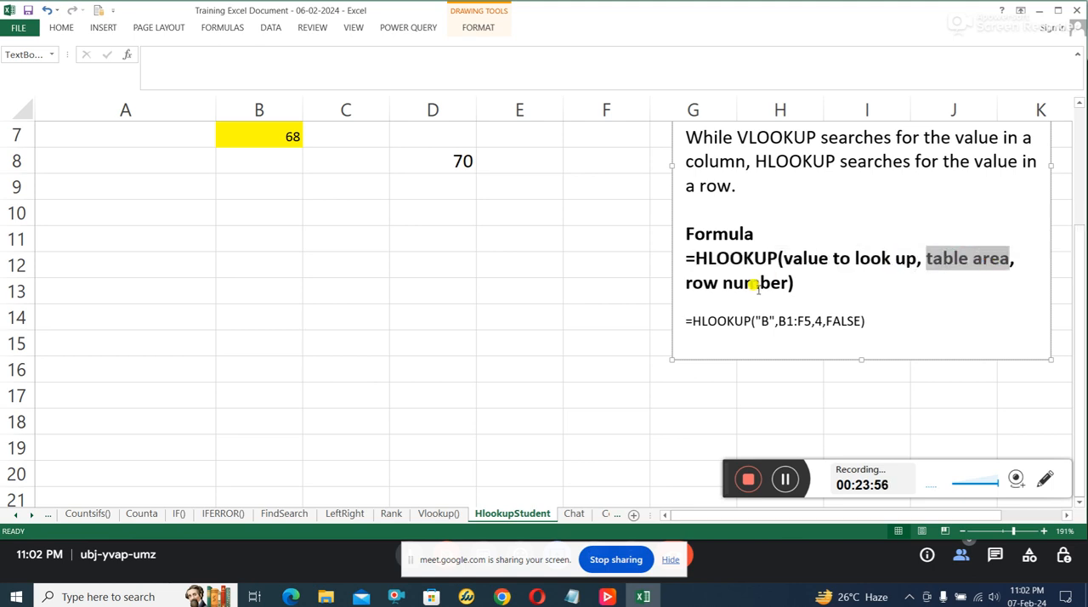
left_click_drag(719, 277, 770, 281)
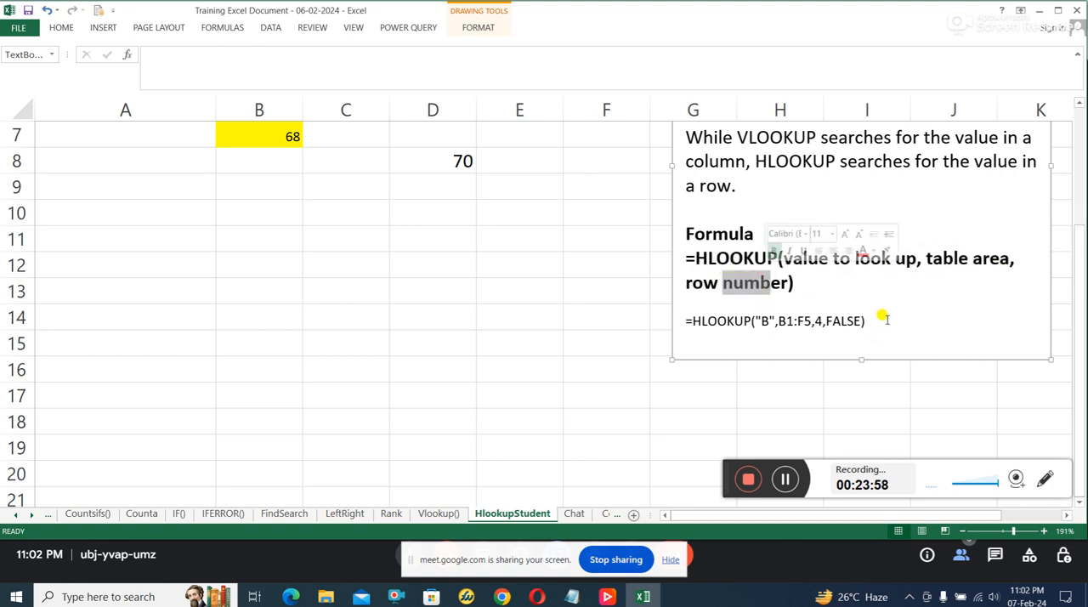
Step: Copy the example formula =HLOOKUP("B",B1:F5,4,FALSE) from the note and paste it into cell B9
left_click_drag(876, 323, 681, 317)
right_click(736, 325)
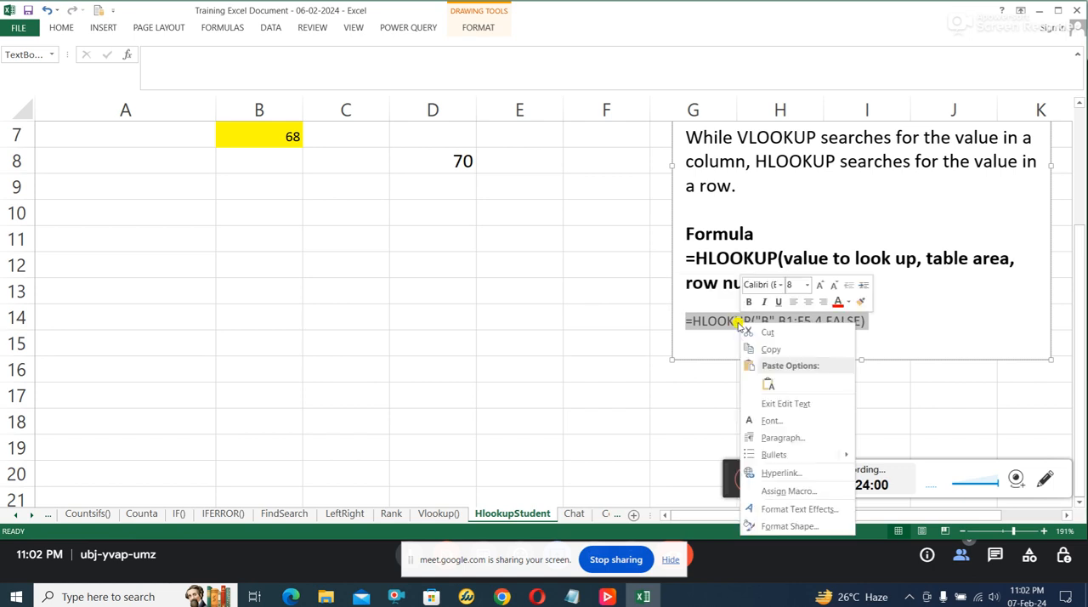
left_click(770, 350)
scroll(510, 336, "up", 2)
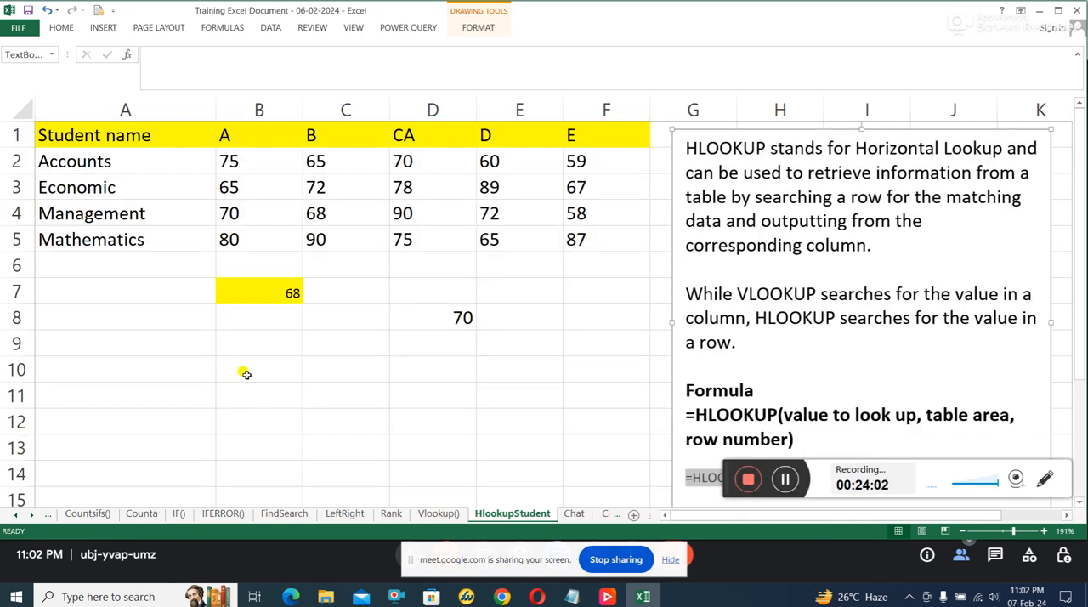
left_click(245, 345)
key("ctrl+v")
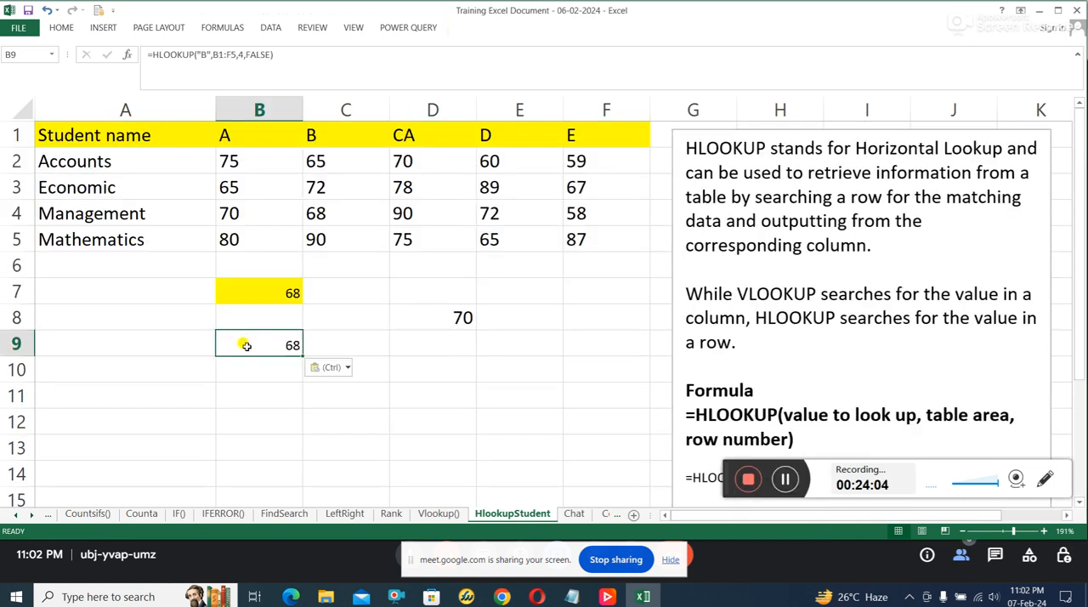
left_click(296, 416)
left_click(285, 345)
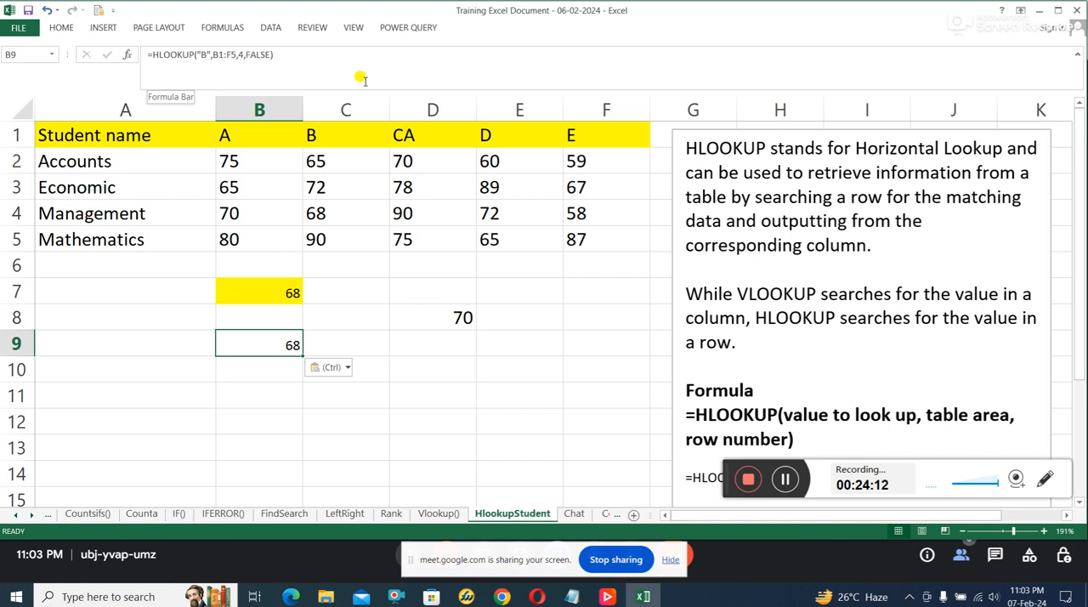
Step: Go through the student table's columns A to F one at a time
left_click(121, 108)
left_click(292, 108)
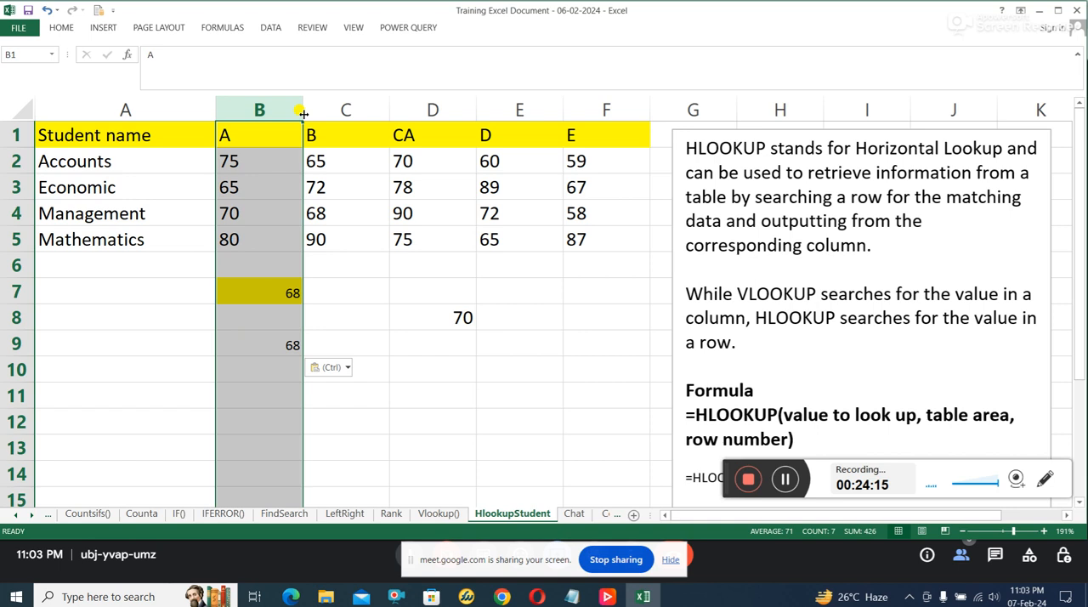
left_click(358, 105)
left_click(432, 106)
left_click(522, 106)
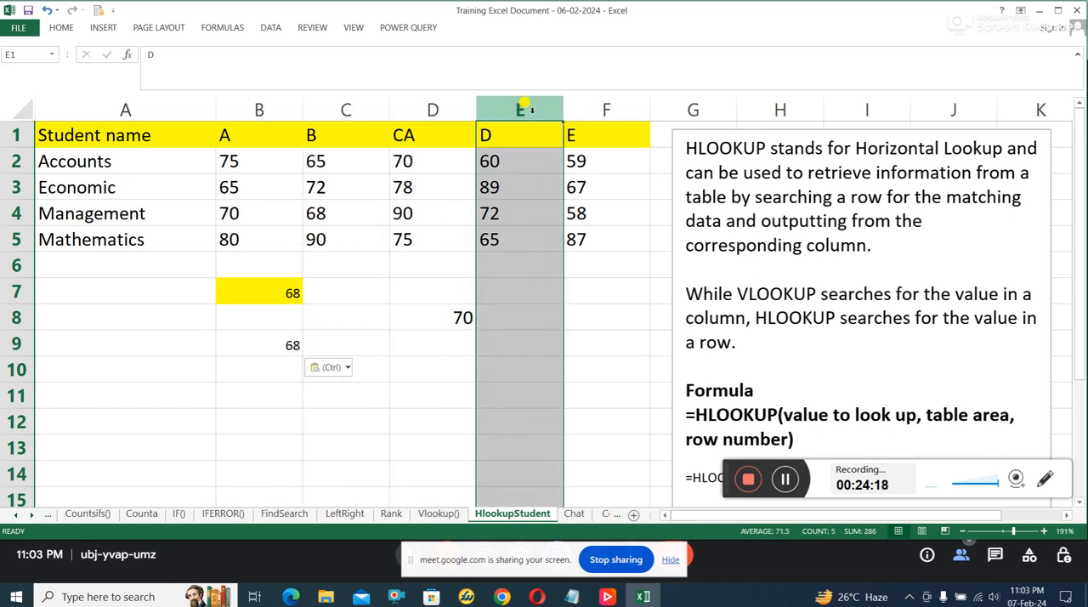
left_click(604, 105)
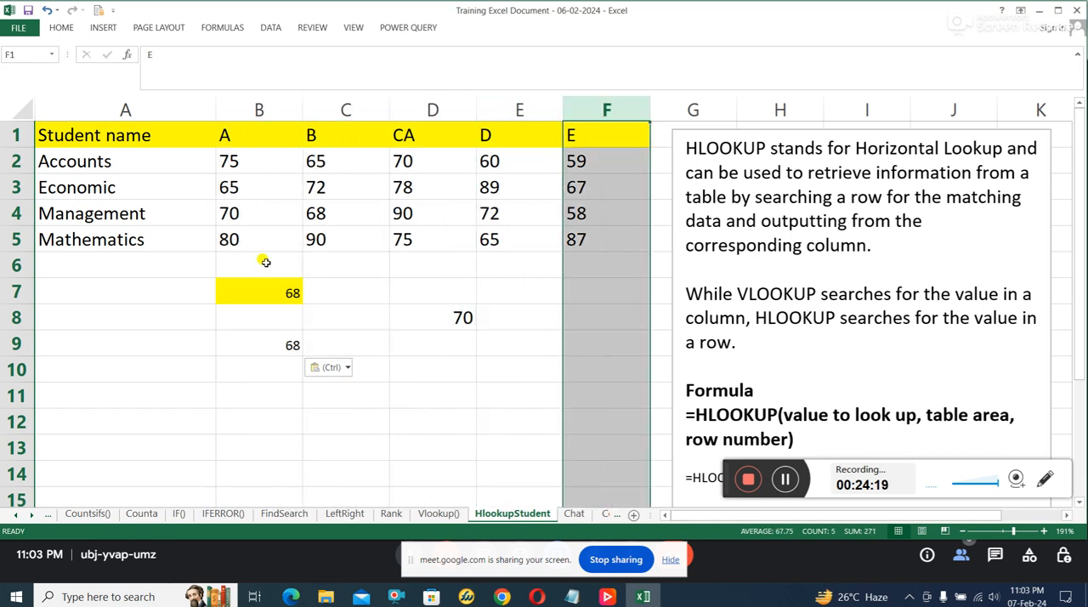
Step: Examine the lookup value "B" in B9's formula and relate its table area to the range B1:F5
left_click(264, 340)
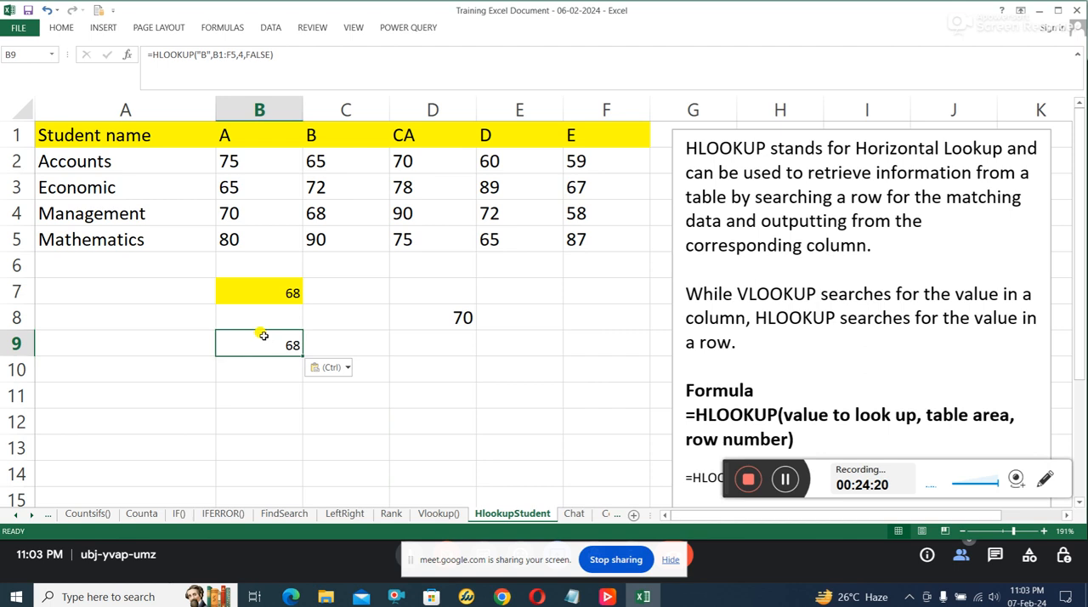
left_click(203, 54)
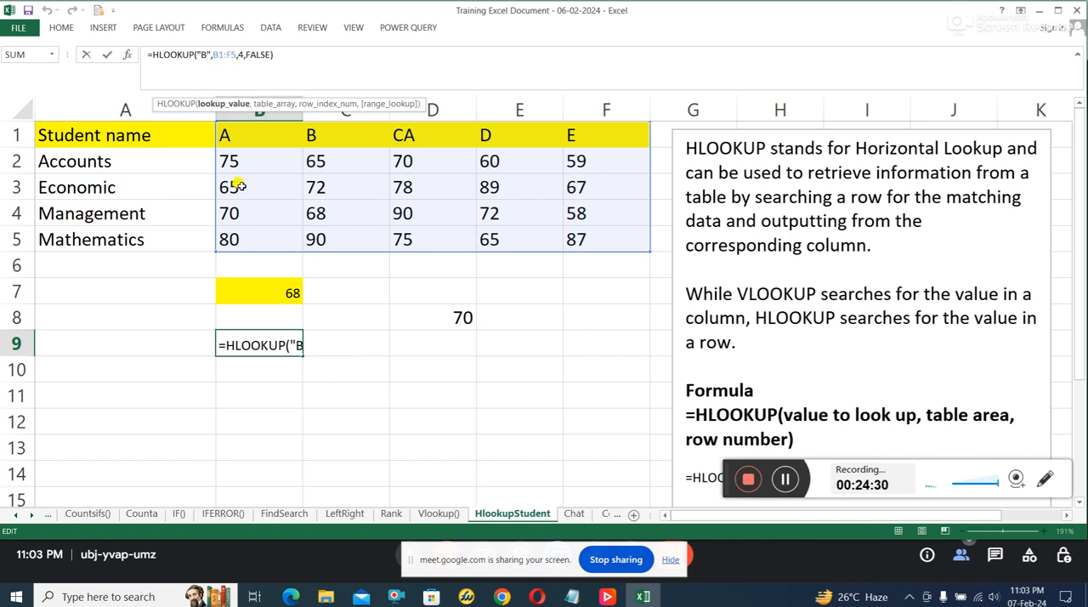
mouse_move(230, 136)
left_mouse_down()
mouse_move(459, 226)
mouse_move(580, 238)
left_mouse_up()
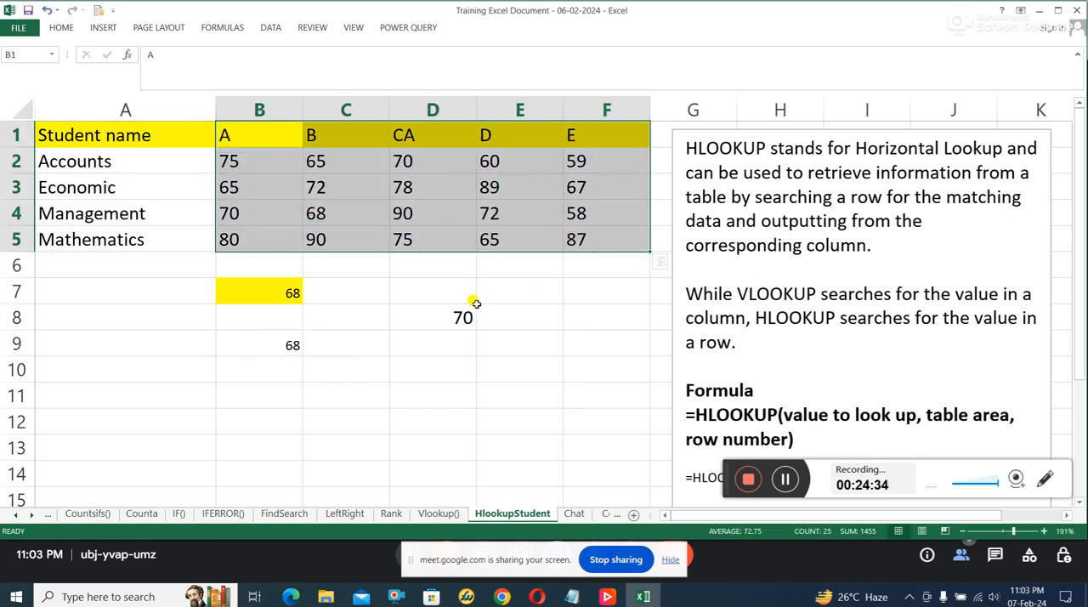
left_click(256, 111)
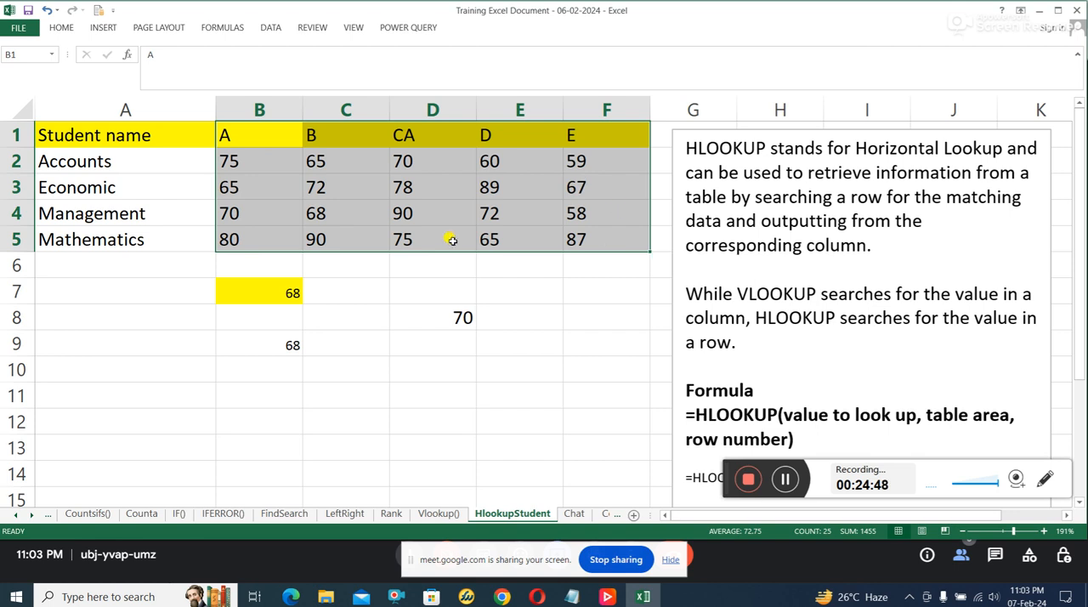
Step: Relate the row index 4 in B7's formula to sheet rows 1 through 4, leaving the formula without saving edits
left_click(246, 283)
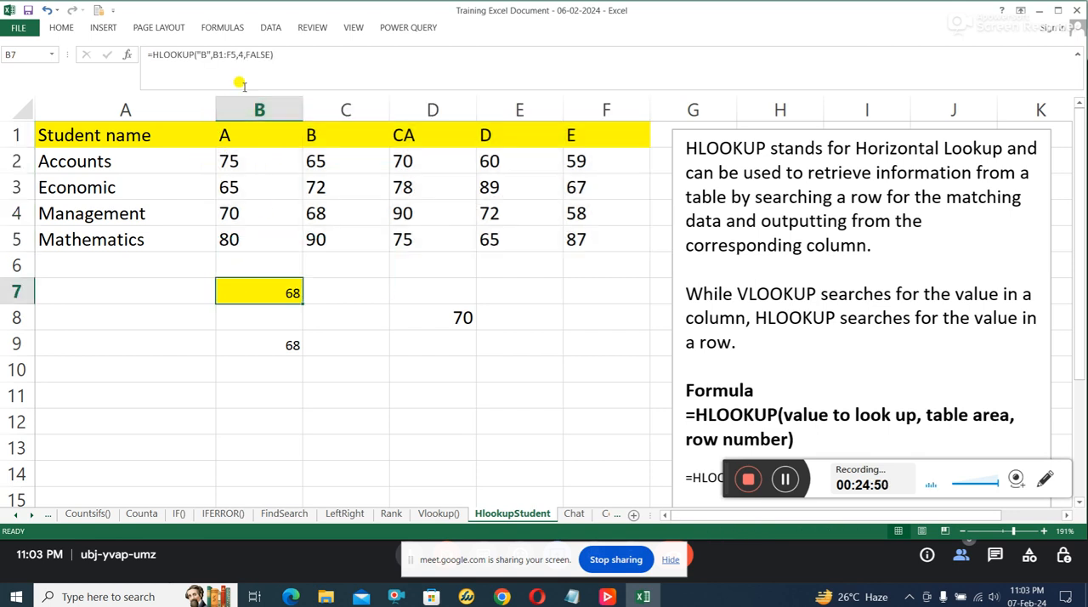
left_click(240, 54)
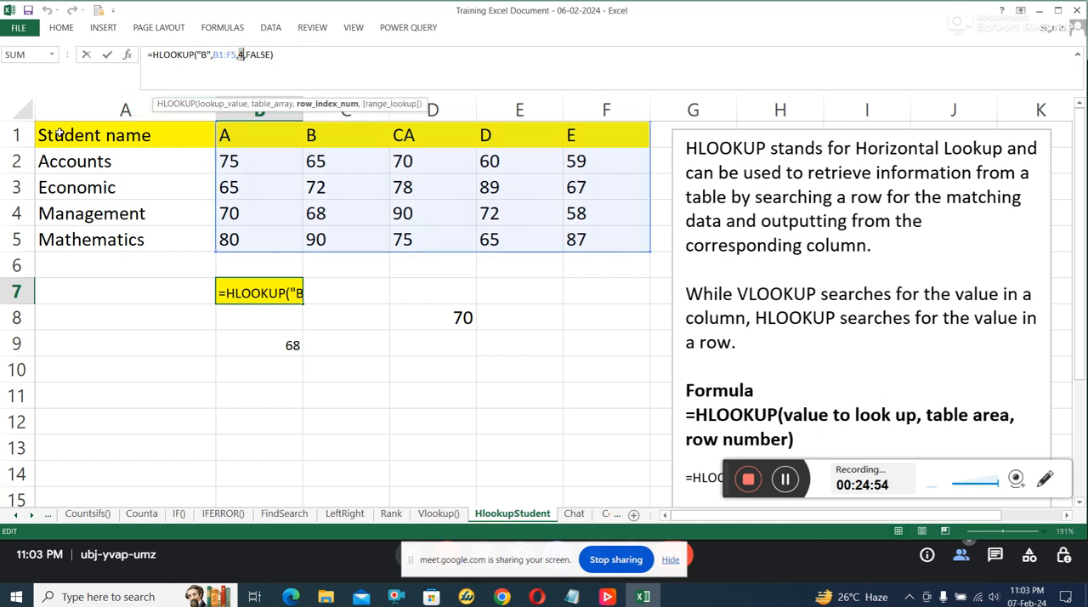
left_click(12, 136)
left_click(12, 158)
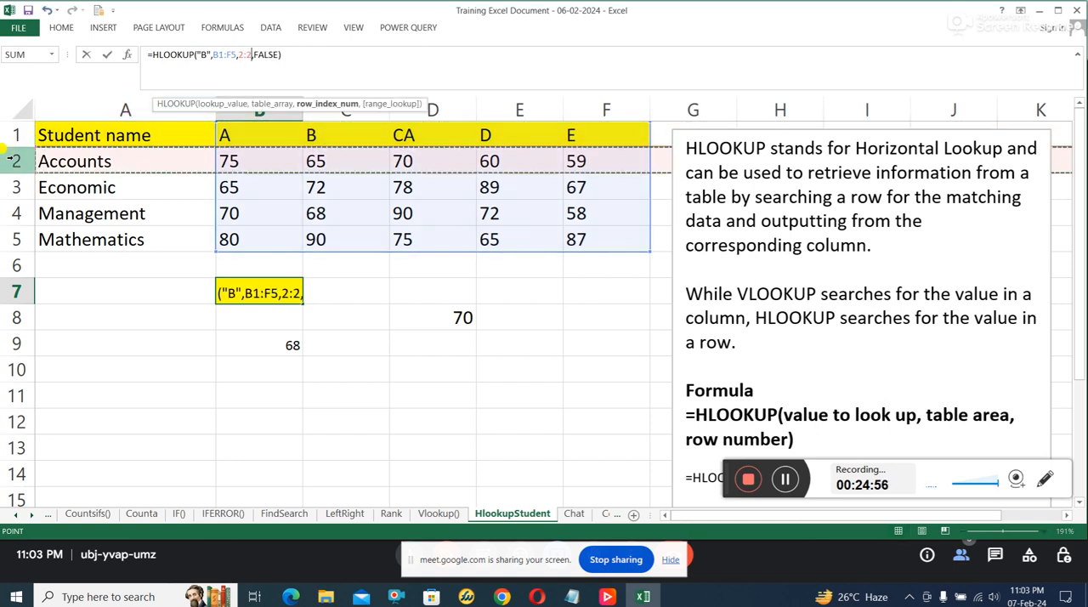
left_click(12, 187)
left_click(15, 212)
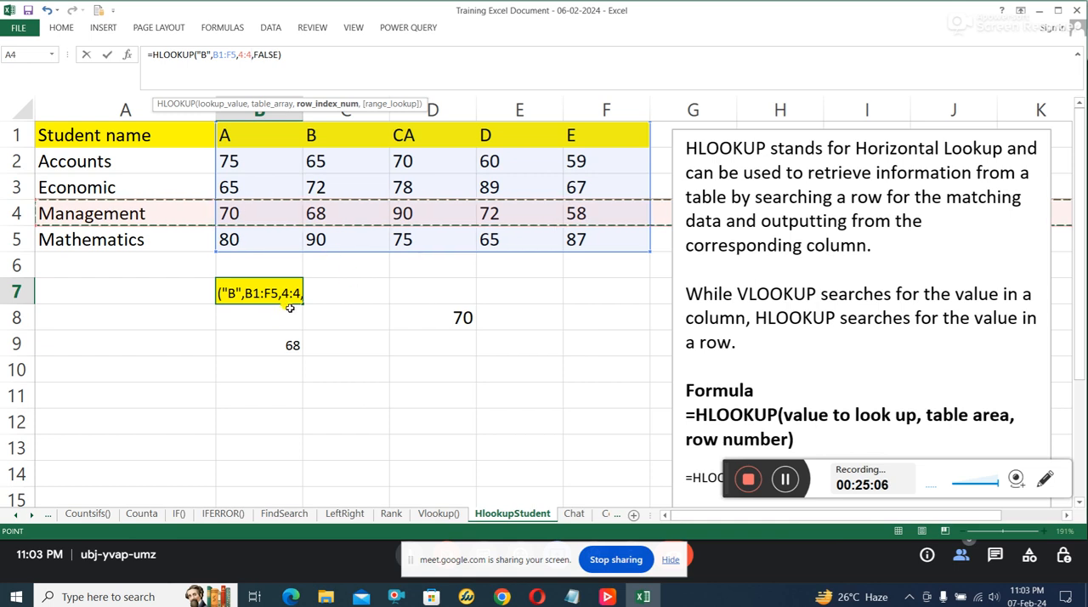
key("Escape")
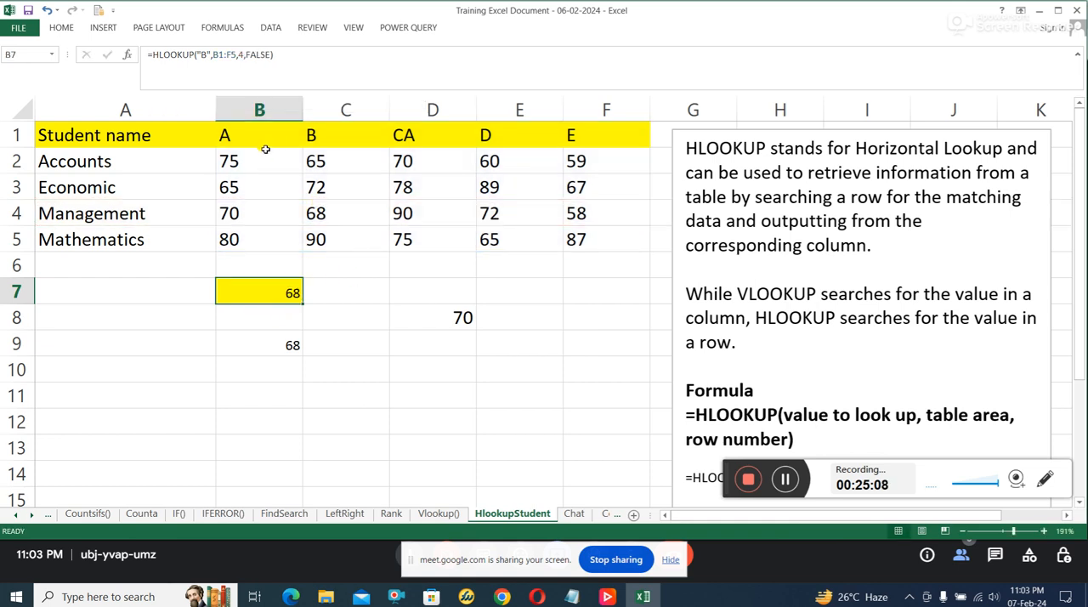
Step: Trace the lookup within B1:F5 from student B in C1, counting rows 1 to 4 down to the Management mark in C4
left_click_drag(252, 137, 606, 241)
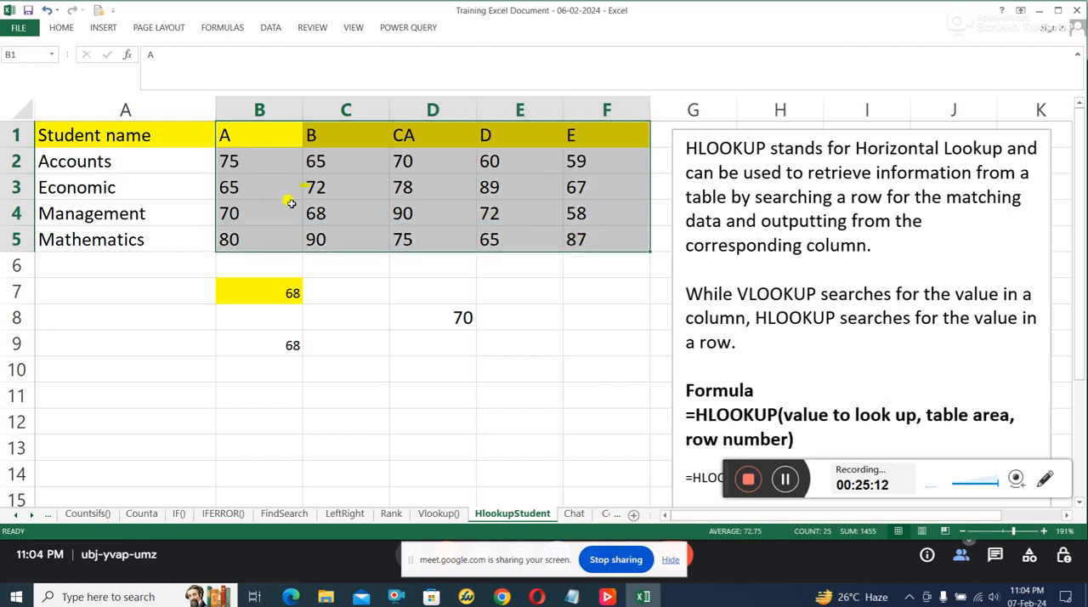
left_click(333, 135)
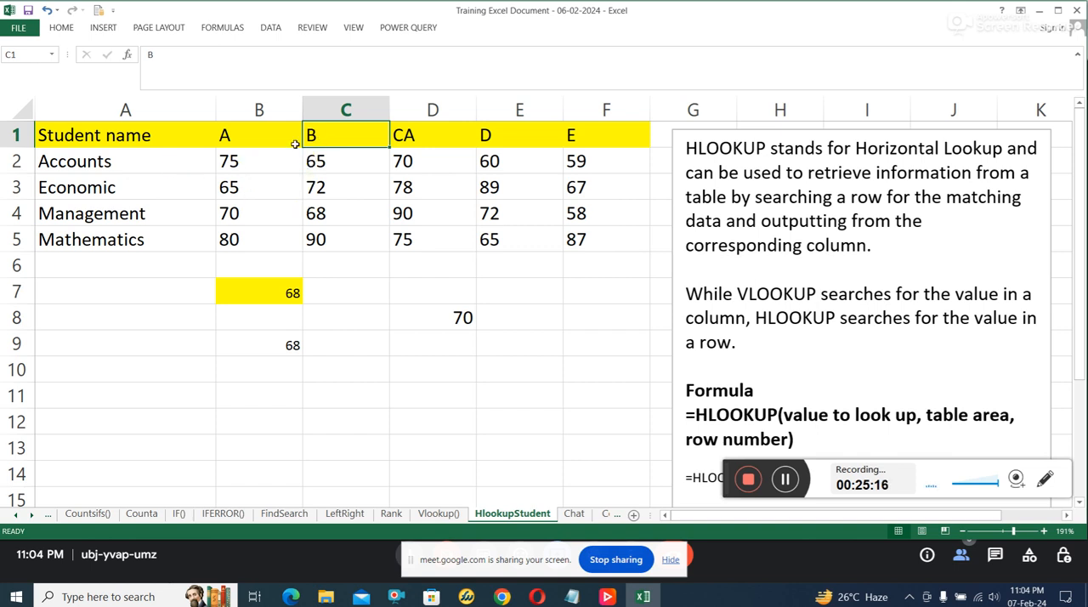
left_click(15, 136)
left_click(15, 160)
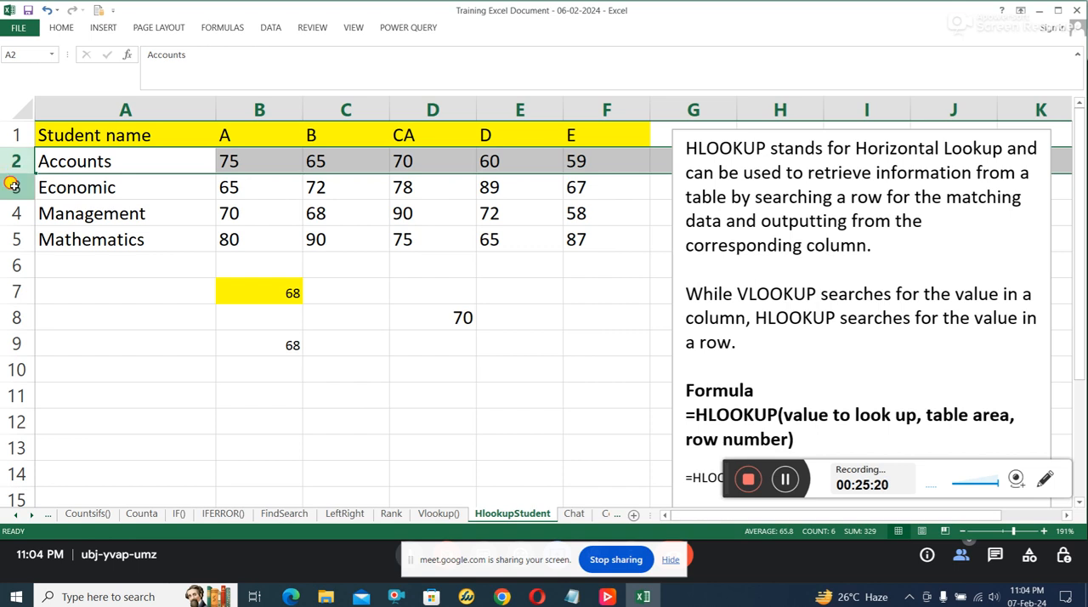
left_click(15, 187)
left_click(8, 214)
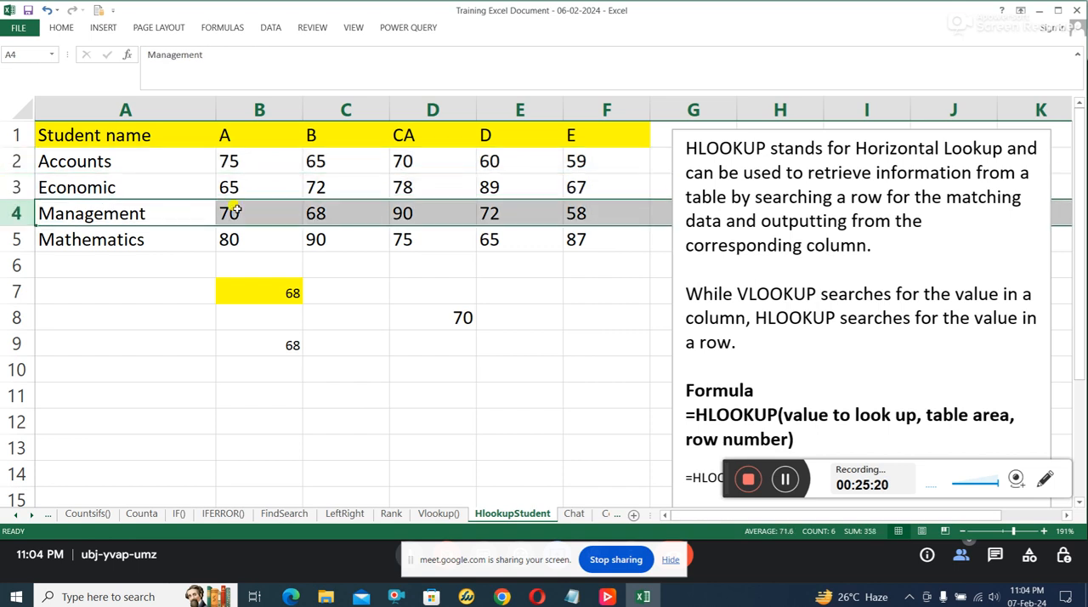
left_click(333, 210)
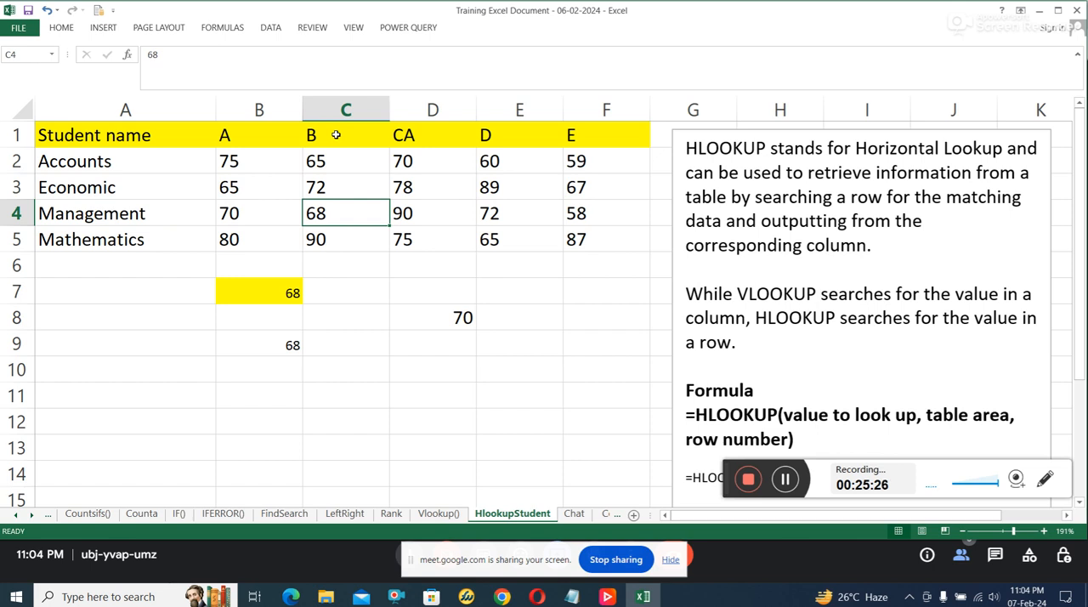
Step: Compare student B's header in C1 and Management mark in C4 with the HLOOKUP cells B7 and B9
left_click(337, 133)
left_click(335, 214)
left_click(272, 281)
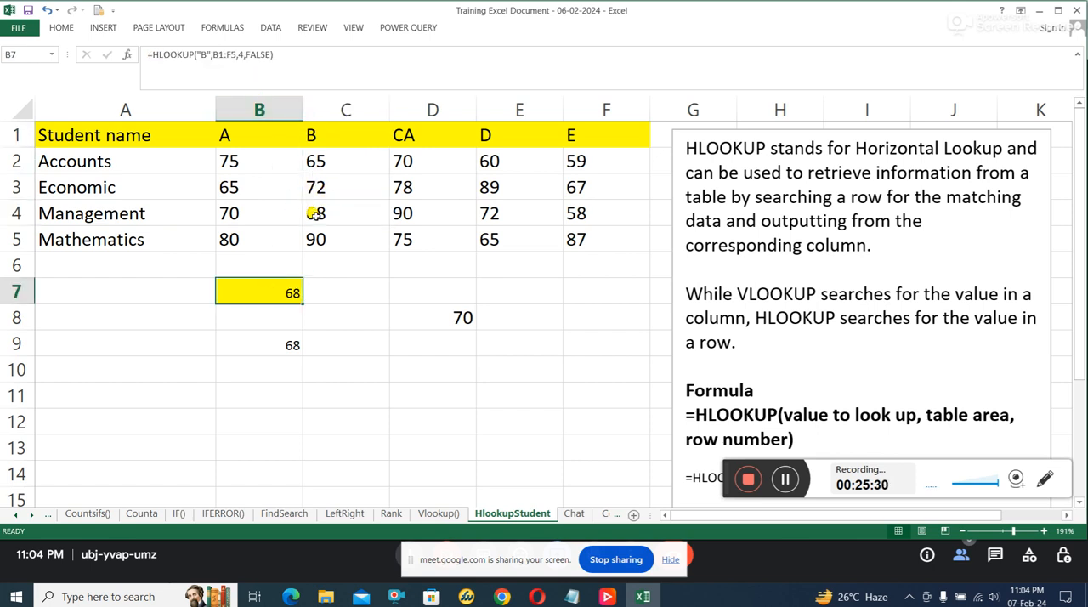
left_click(292, 343)
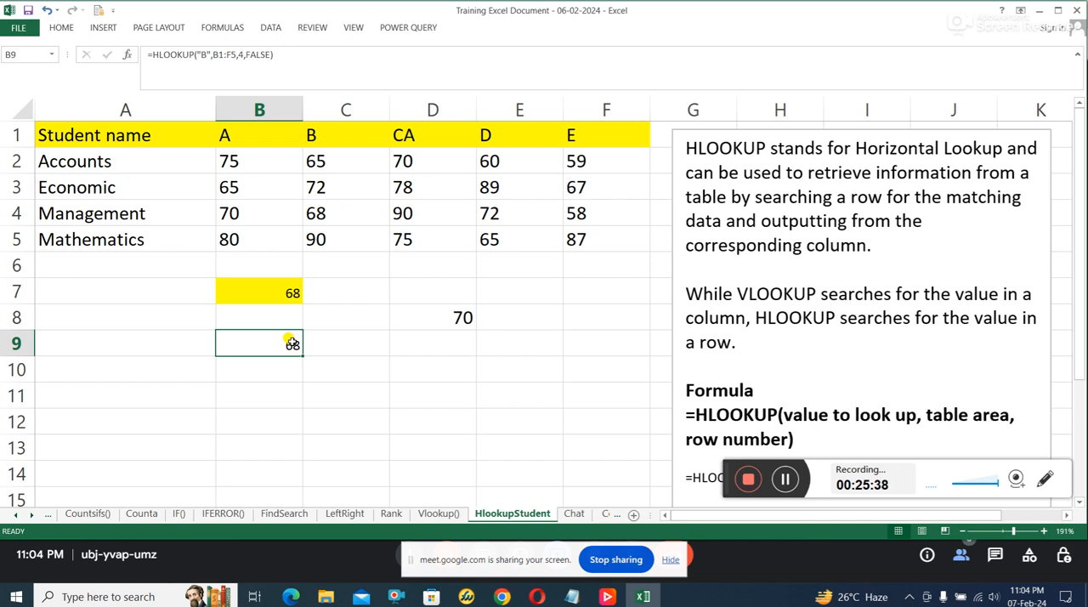
Step: Inspect D8's HLOOKUP formula, matching its lookup value "CA" to D1 and its table area to B1:F5
left_click(454, 320)
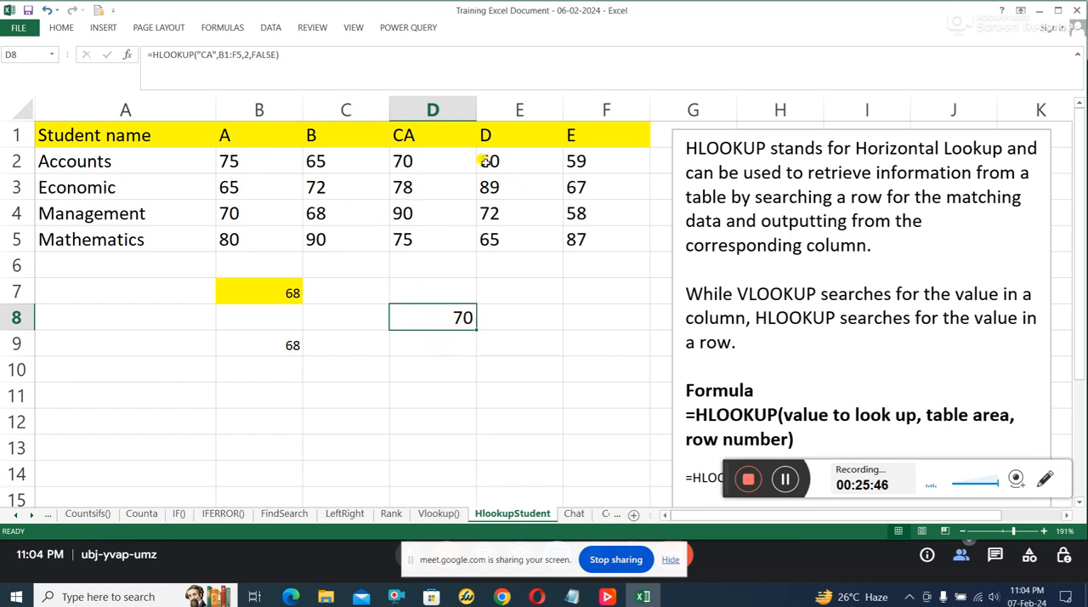
left_click(414, 136)
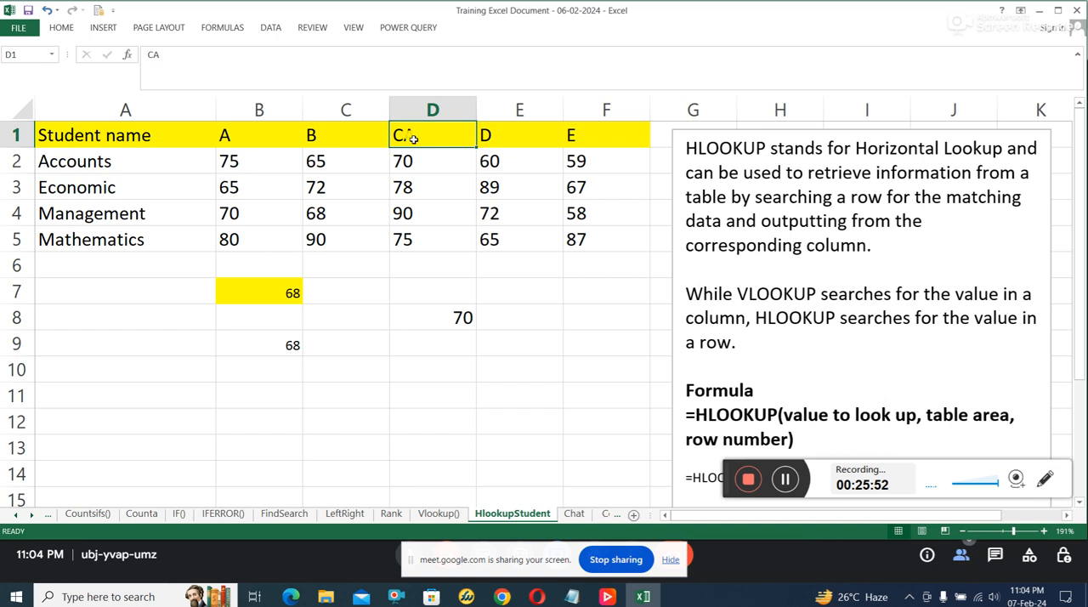
left_click(442, 317)
left_click(428, 129)
left_click_drag(240, 140, 607, 236)
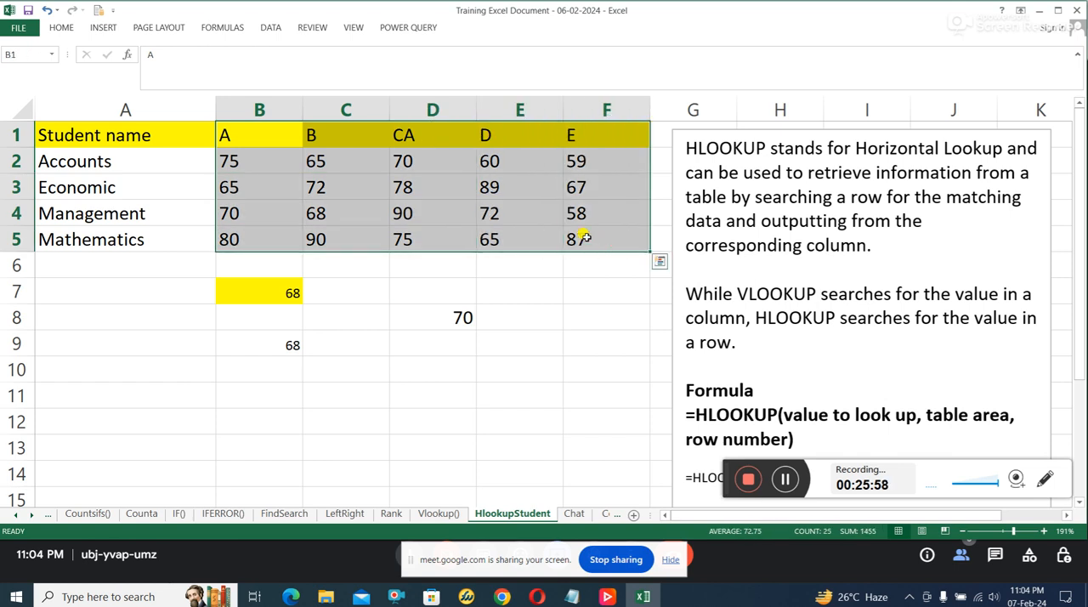
left_click(444, 328)
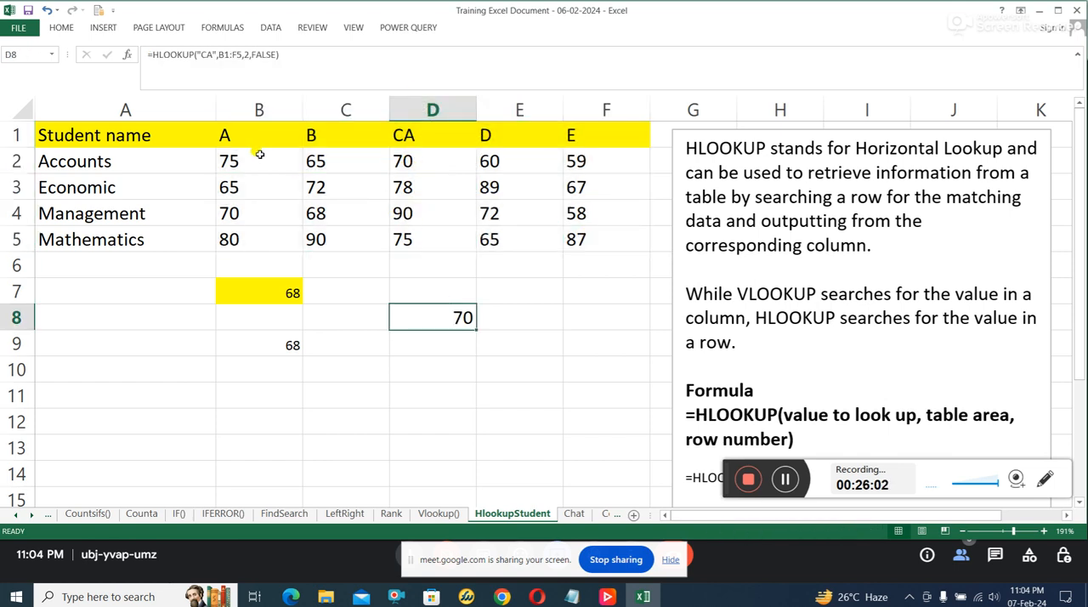
Step: Retrace the CA lookup through table B1:F5 and column D, and return to D8 to check its row index
left_click_drag(252, 136, 576, 239)
left_click(417, 143)
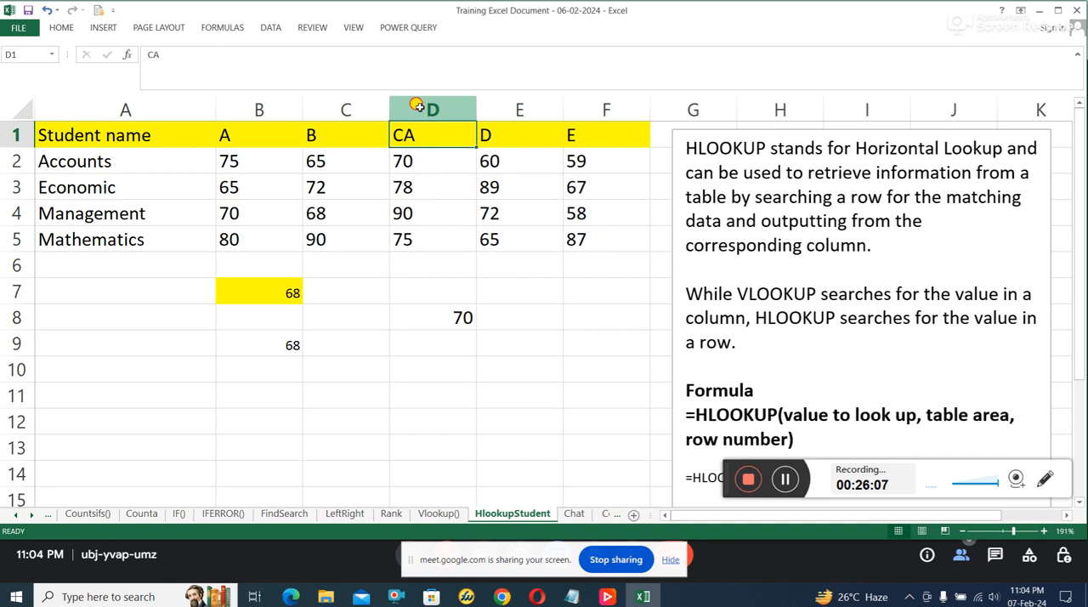
left_click(417, 106)
left_click(407, 215)
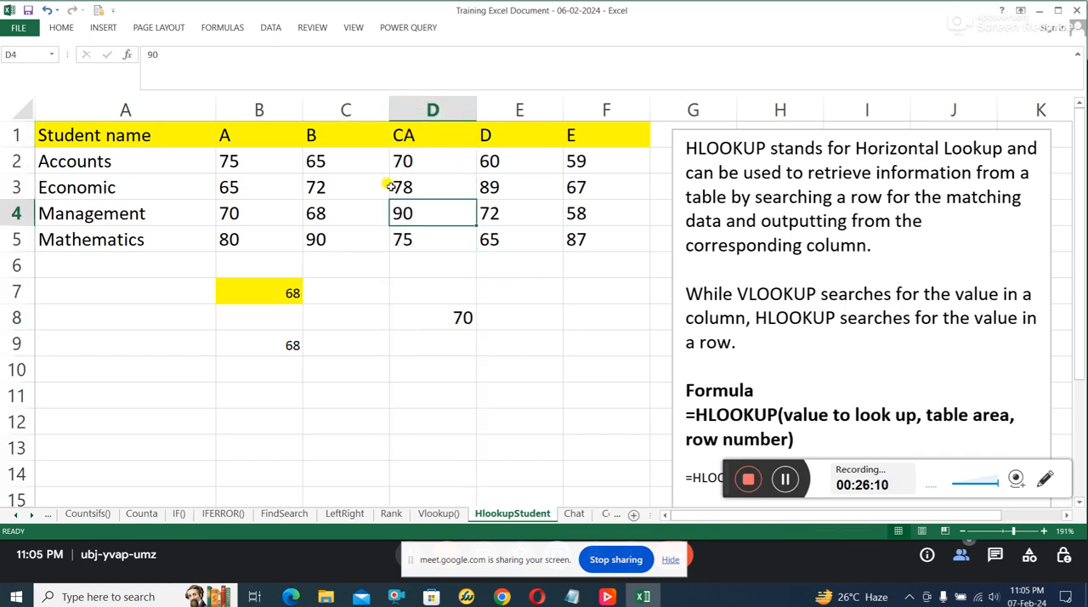
left_click(445, 313)
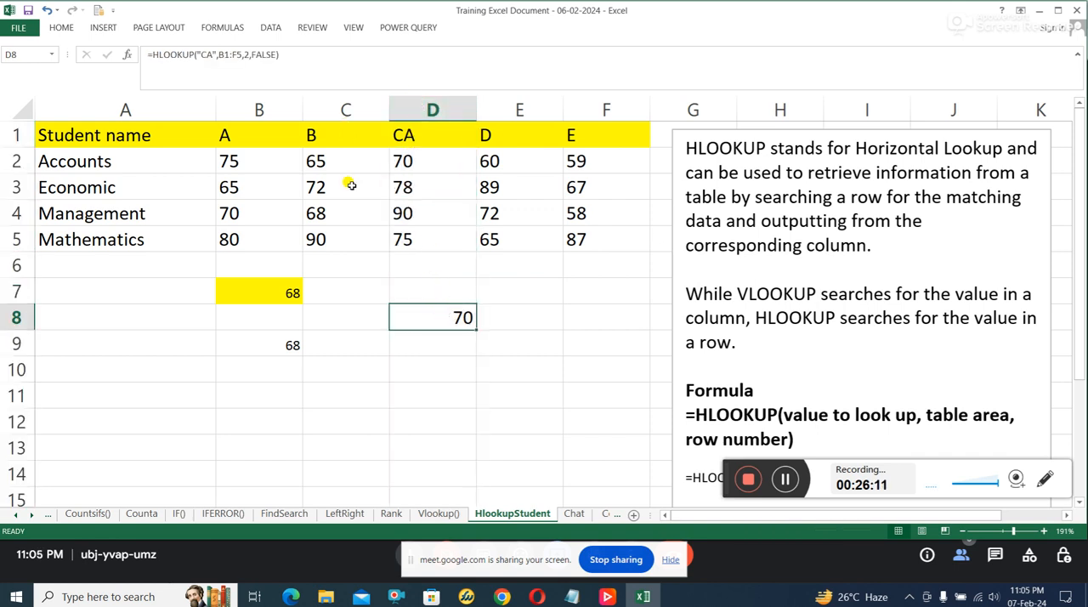
Step: Check the row index in D8's HLOOKUP formula by counting rows 1 and 2 down to CA's Accounts mark in D2
left_click(246, 54)
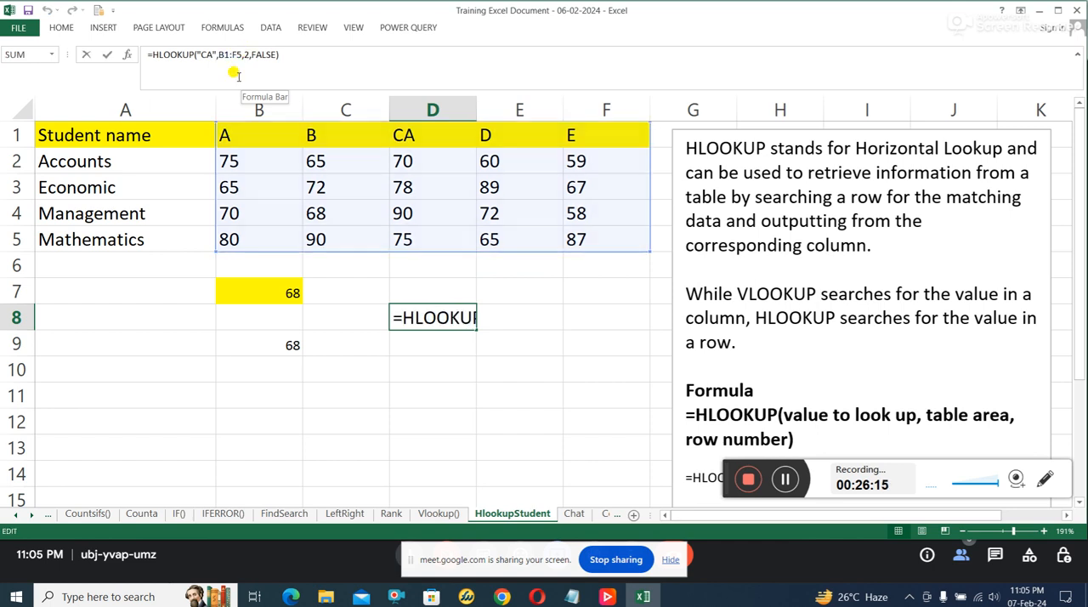
key("Escape")
left_click(17, 138)
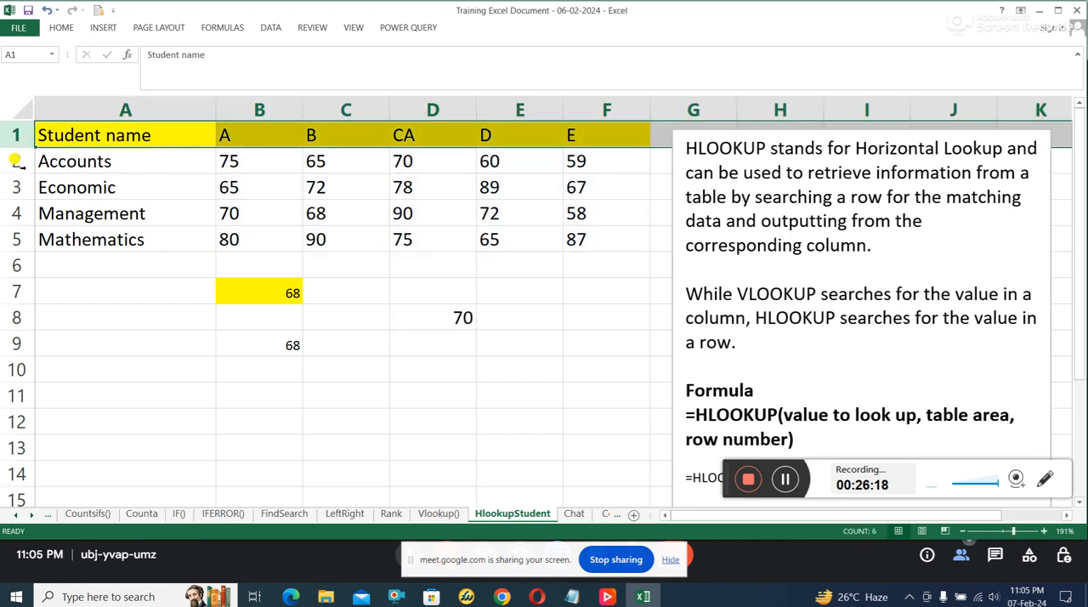
left_click(19, 162)
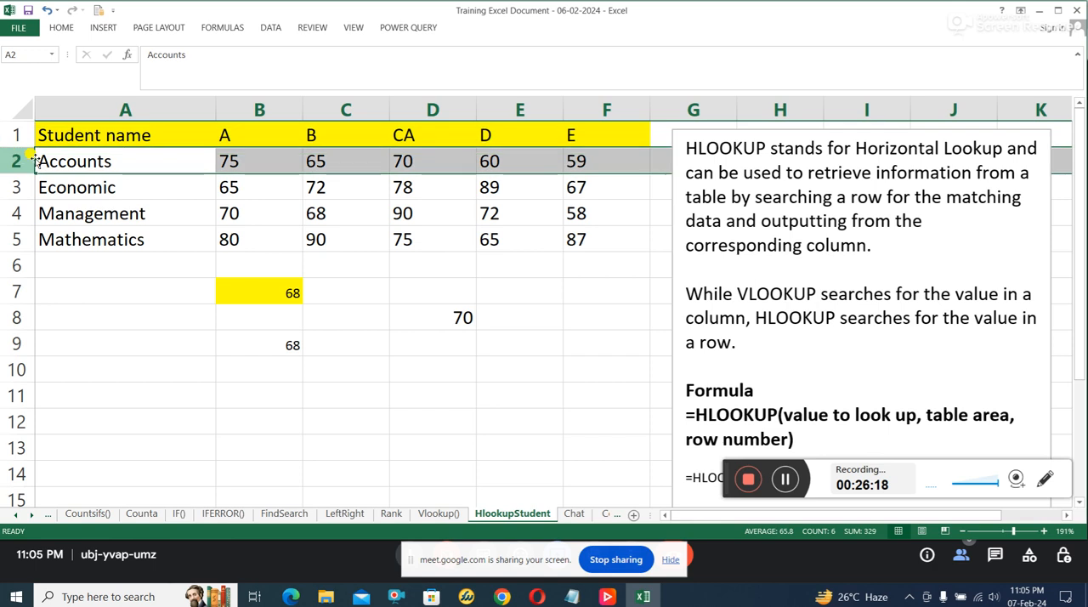
left_click(420, 157)
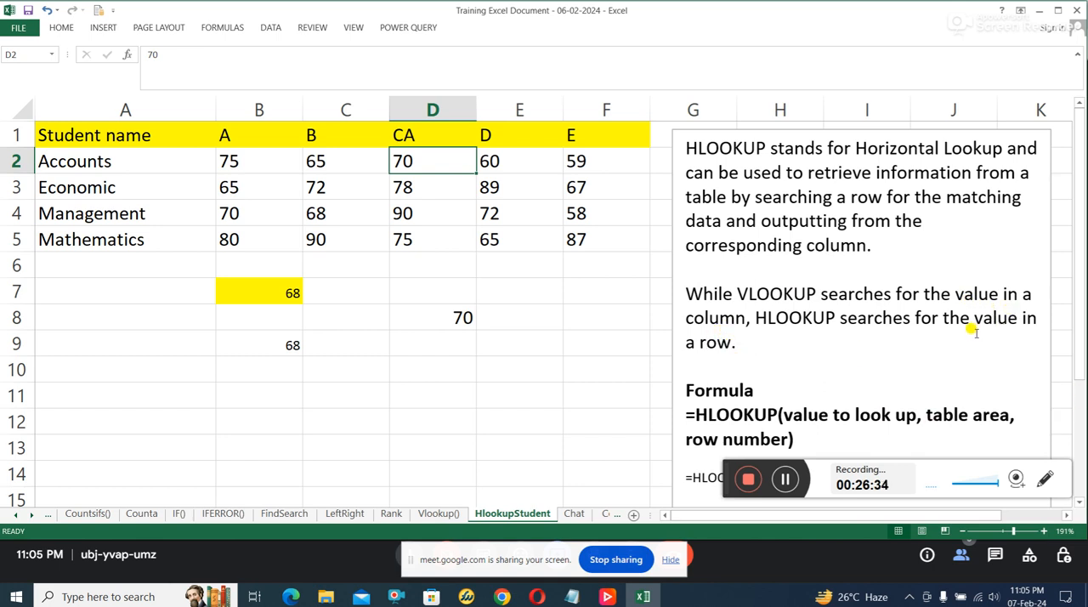
Step: Open the Chat sheet and examine the column chart together with its source table A1:D7
left_click(574, 514)
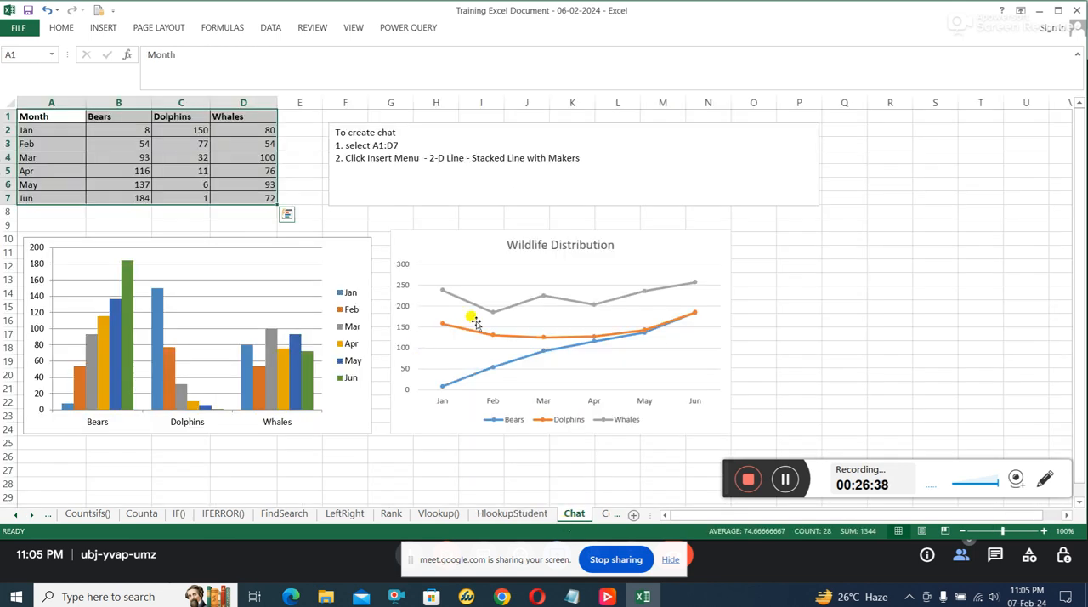
left_click(353, 278)
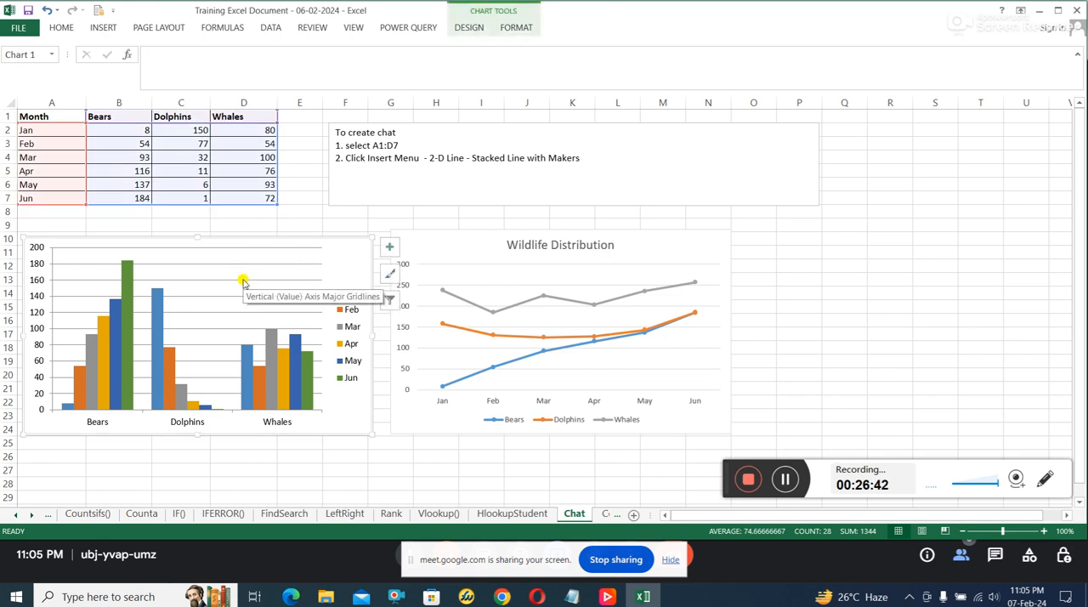
left_click(146, 212)
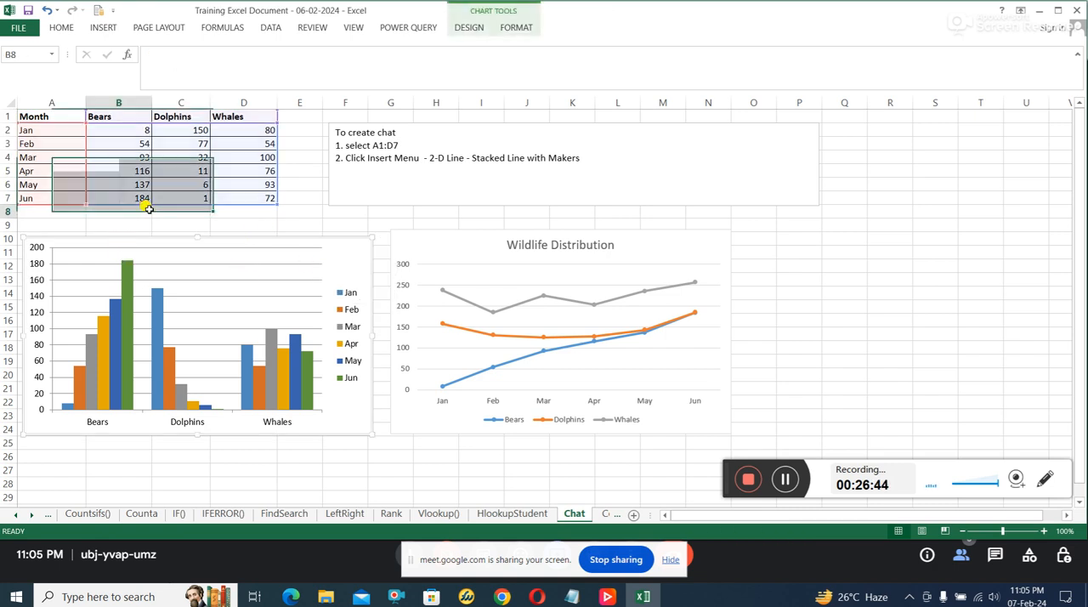
left_click_drag(64, 117, 244, 196)
left_click(260, 250)
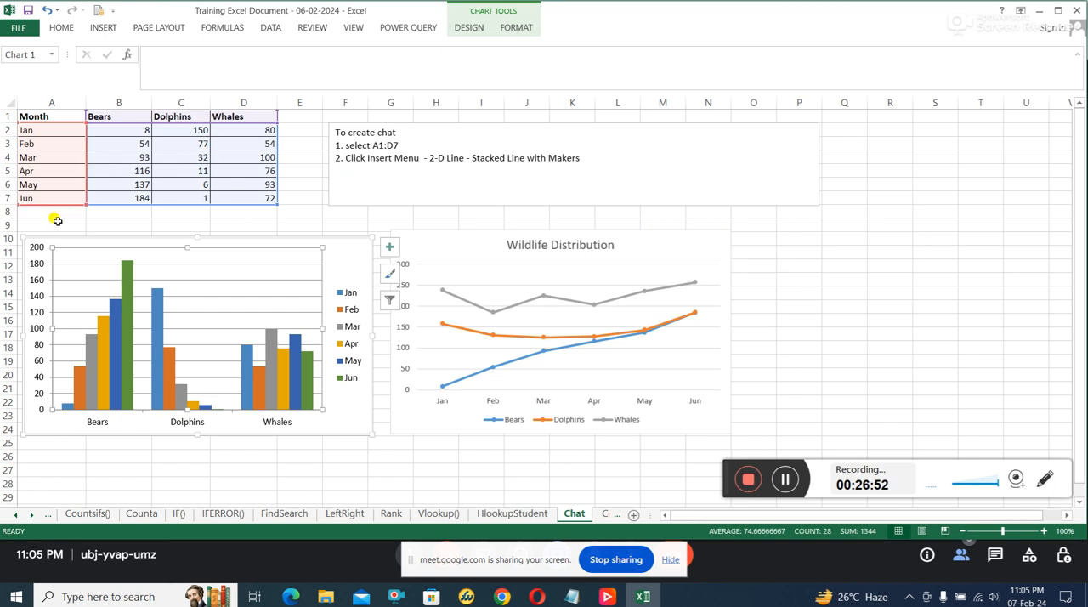
Step: Review the January and February figures for Bears, Dolphins and Whales in rows 2 and 3
left_click(38, 136)
left_click(136, 135)
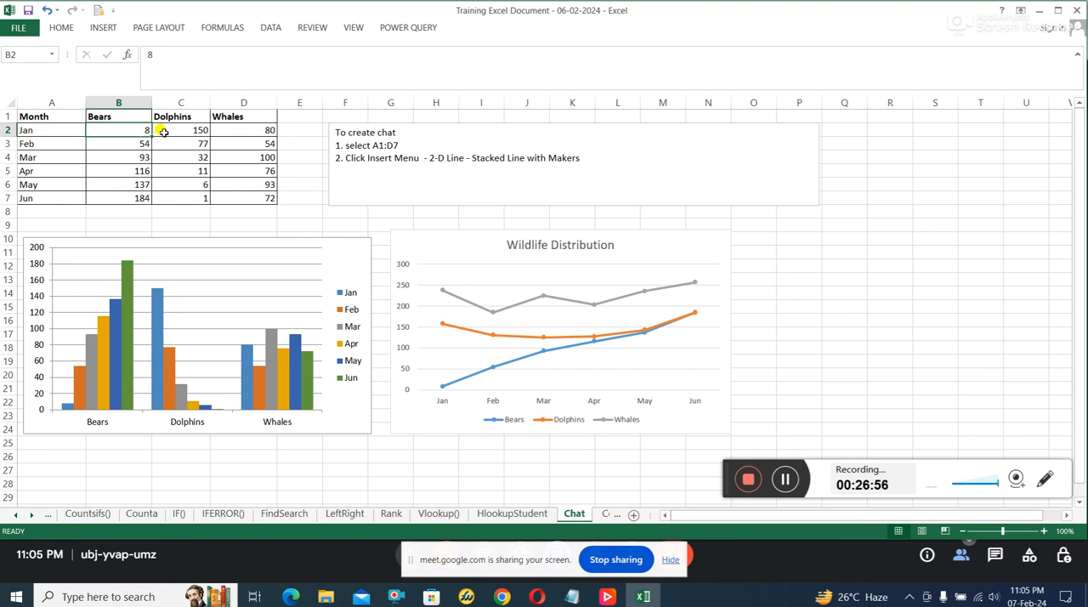
left_click(189, 126)
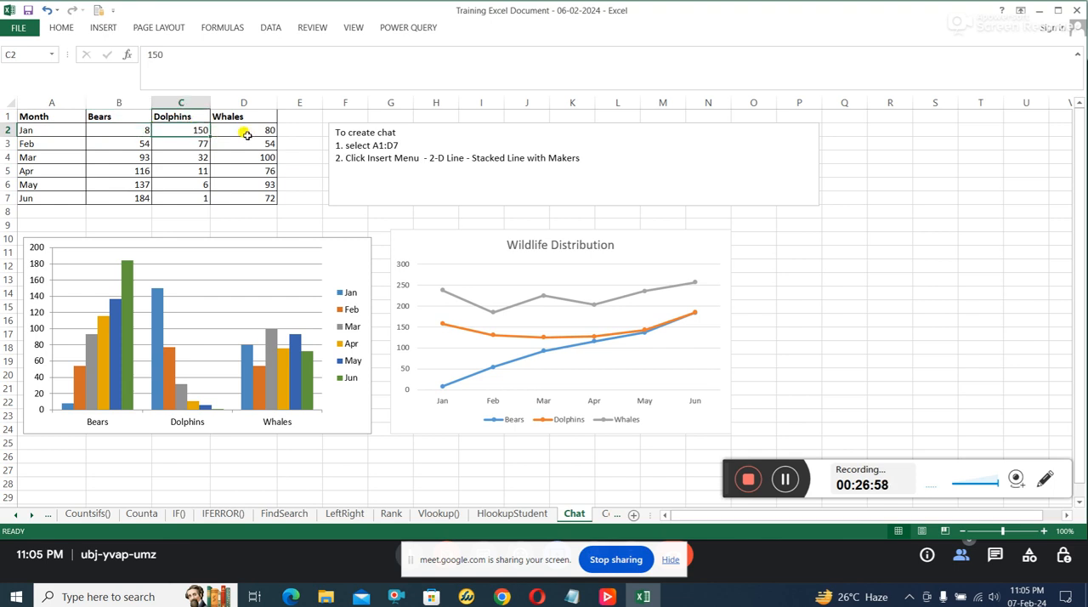
left_click(256, 132)
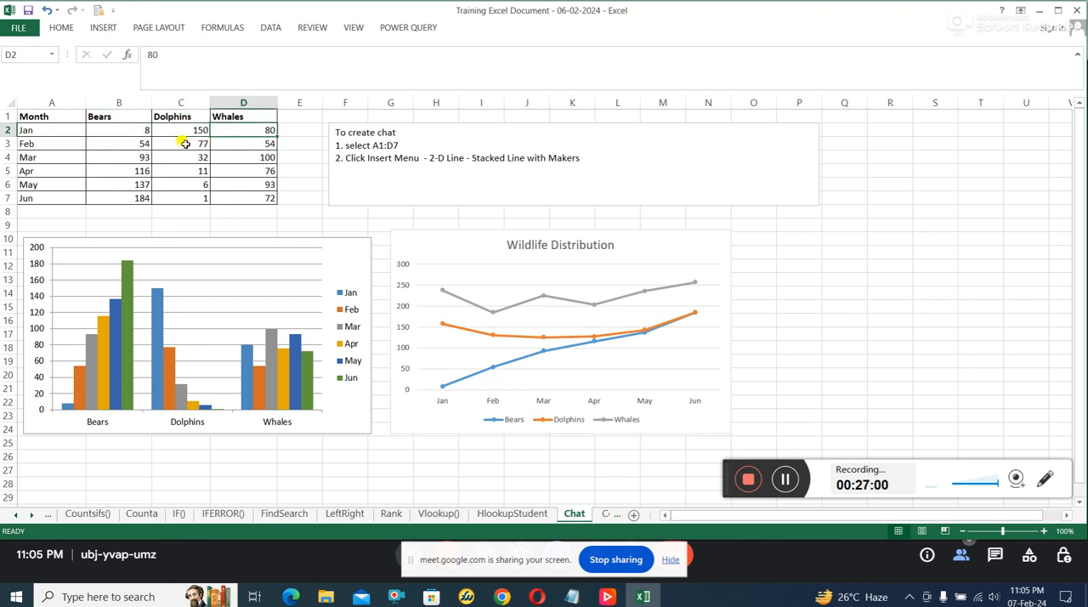
left_click(51, 148)
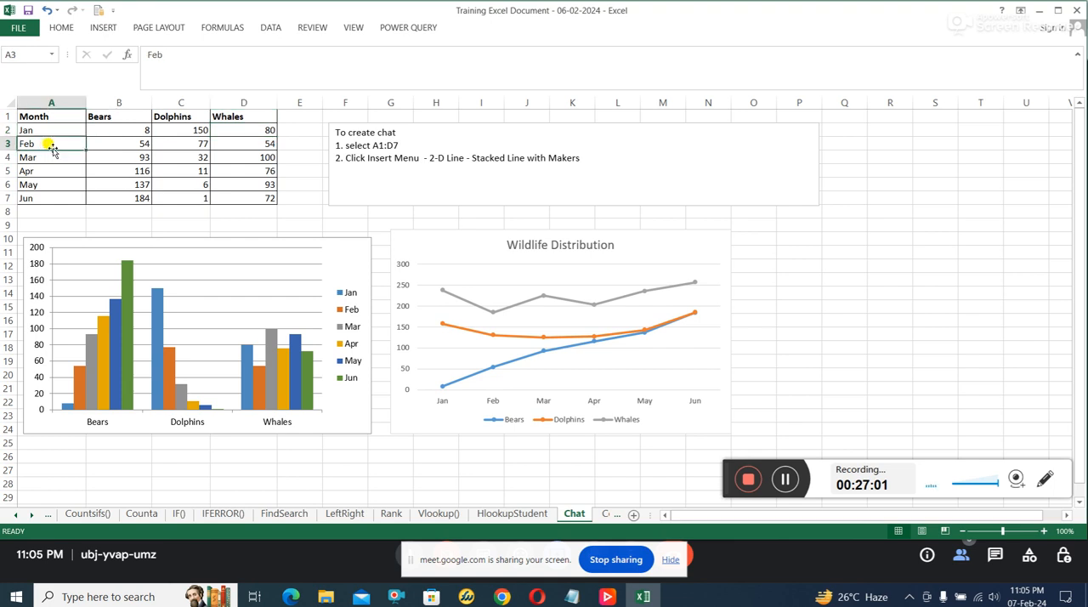
left_click(132, 142)
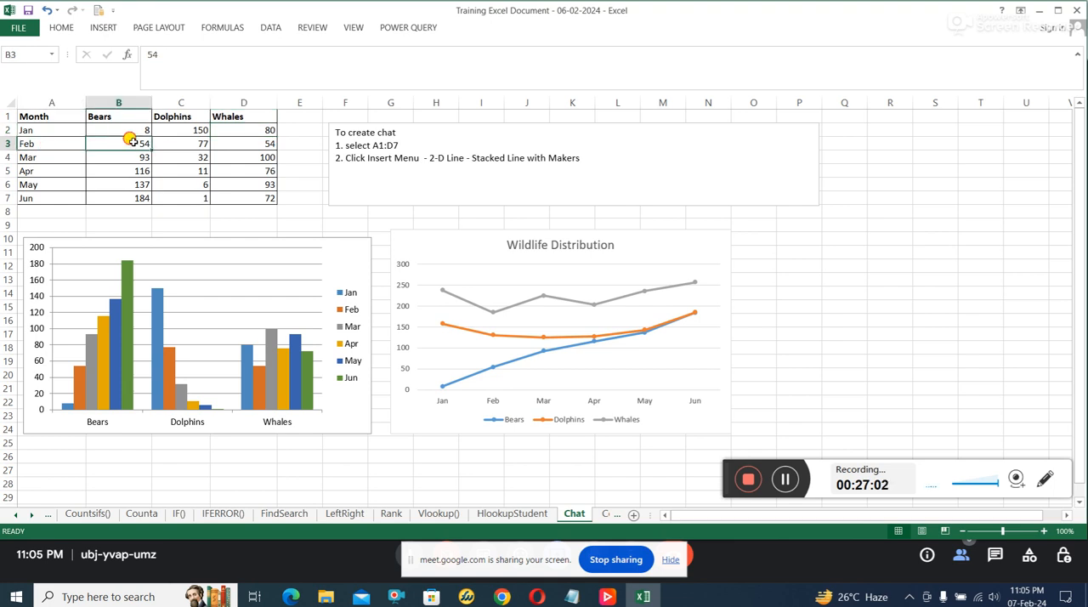
left_click(201, 143)
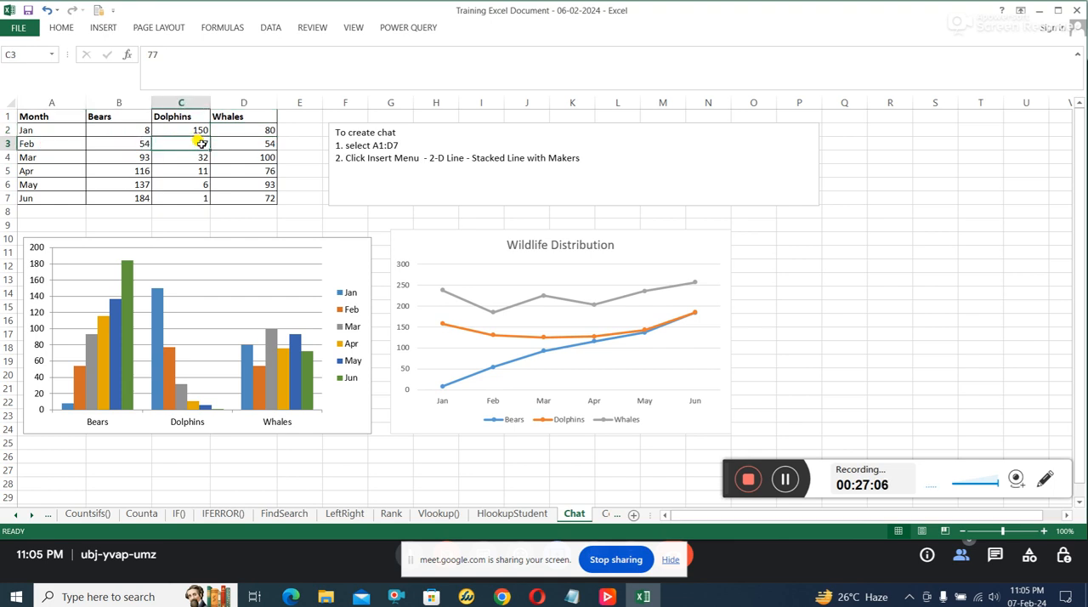
left_click(234, 145)
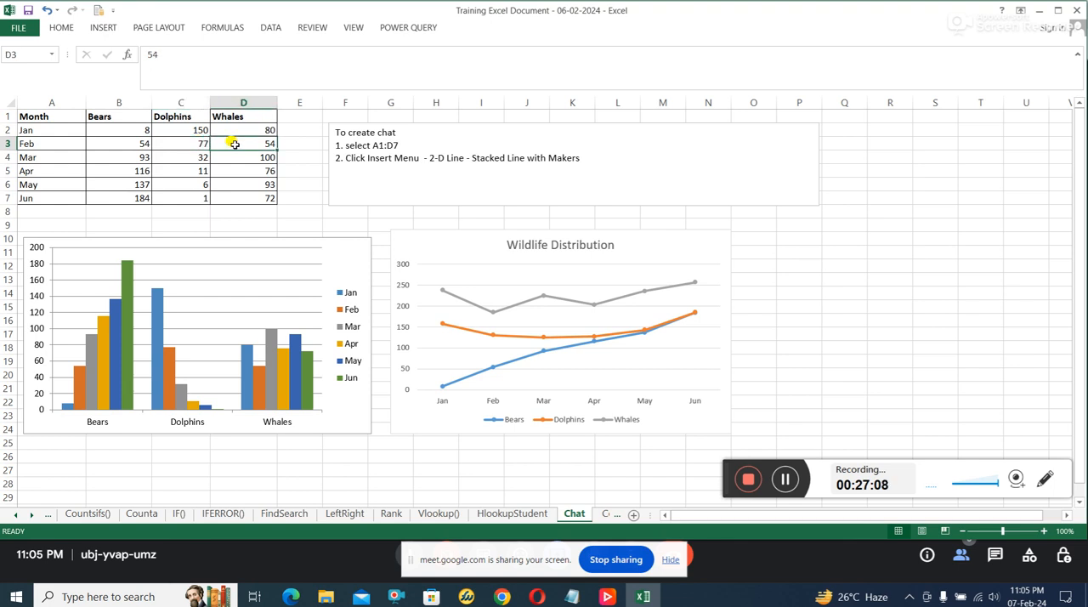
Step: Review the March and April figures for Bears, Dolphins and Whales in rows 4 and 5
left_click(139, 157)
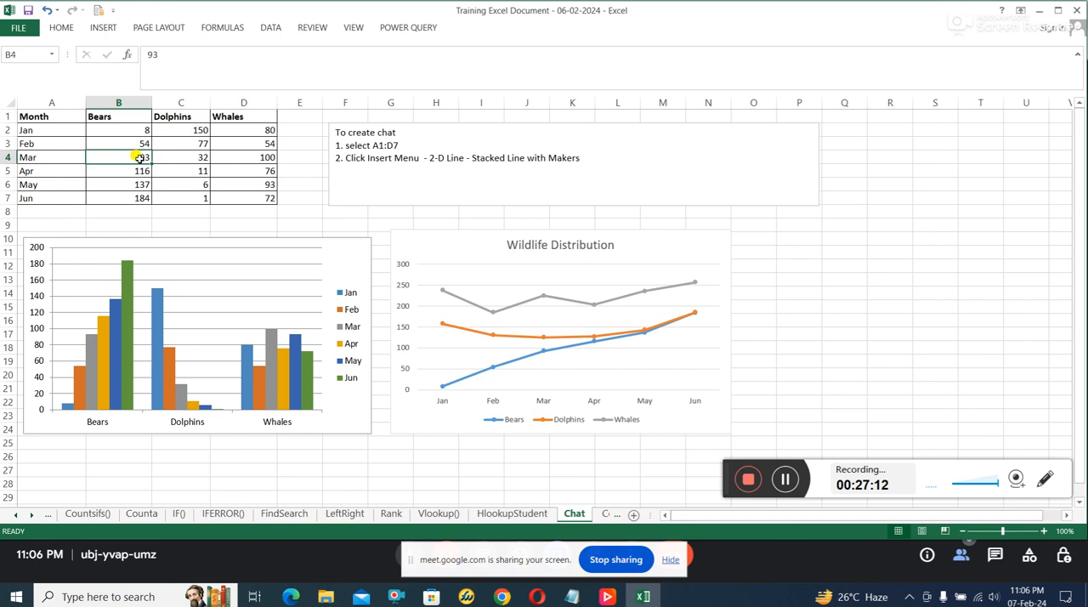
left_click(193, 158)
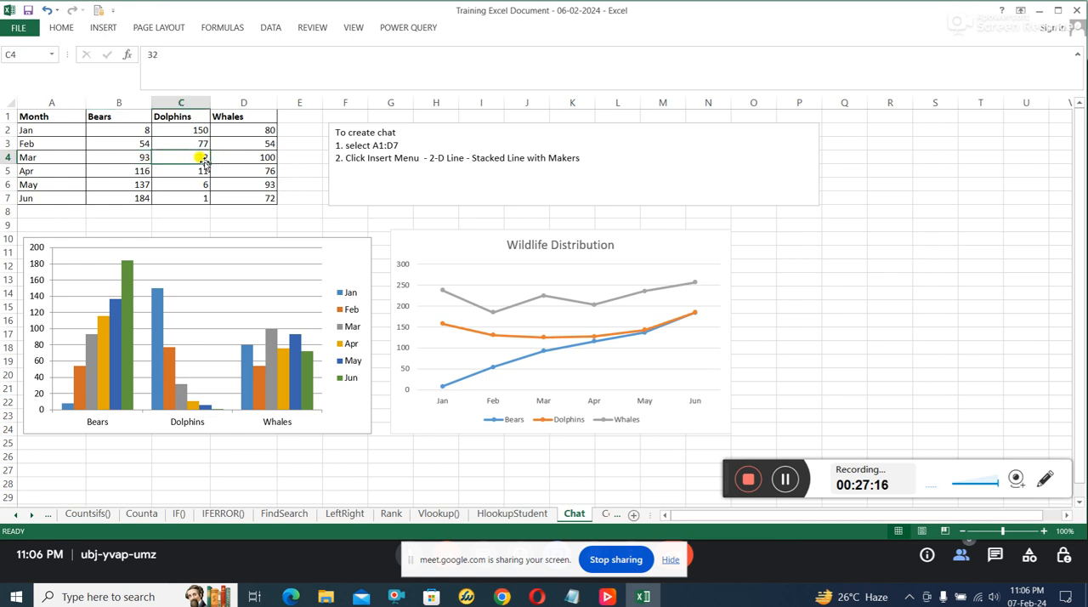
left_click(270, 157)
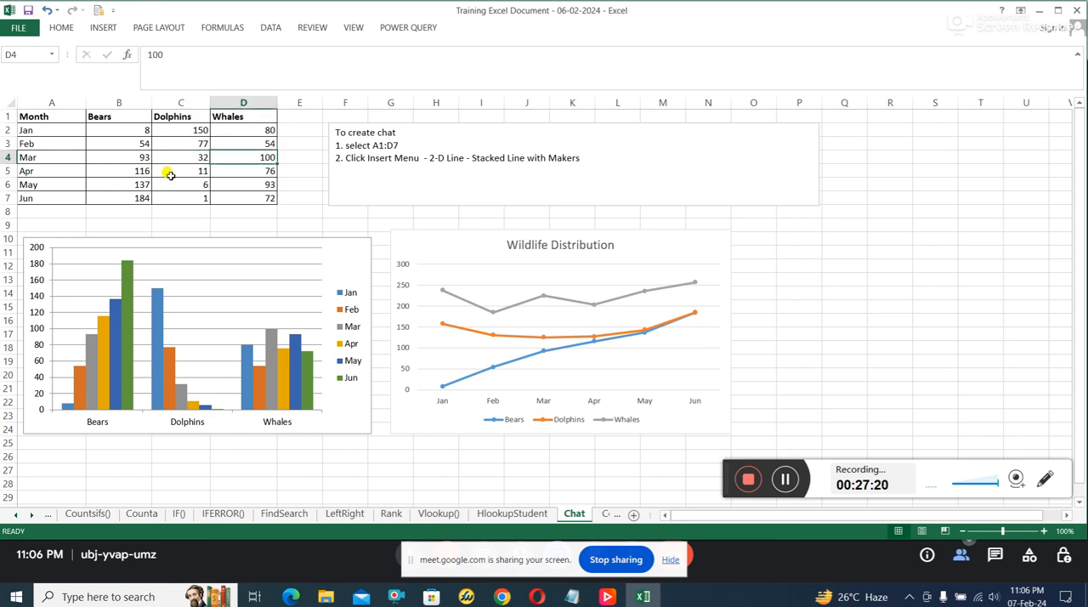
left_click(143, 171)
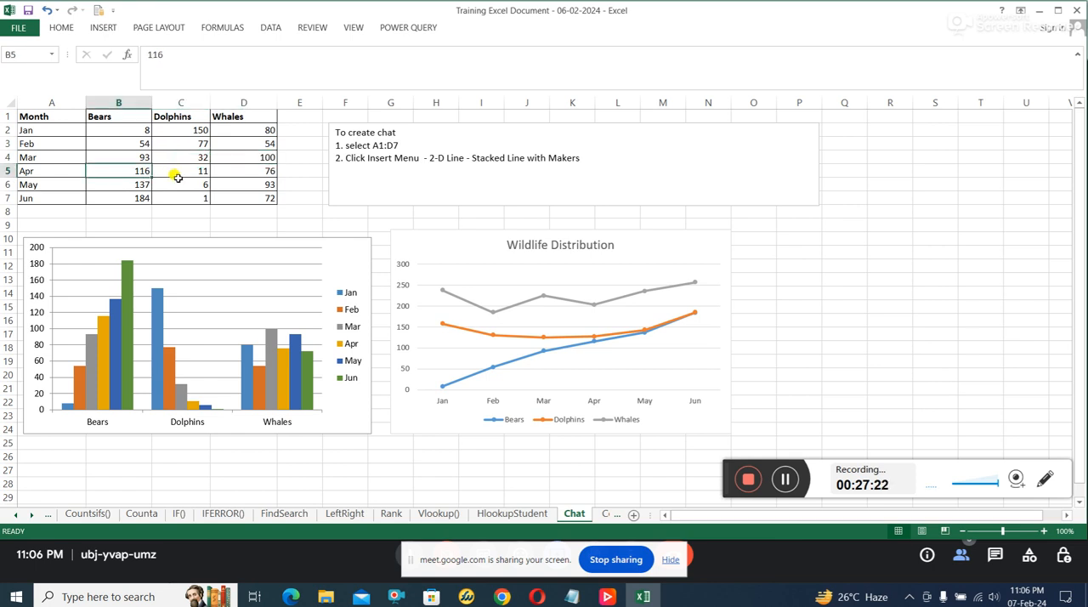
left_click(195, 170)
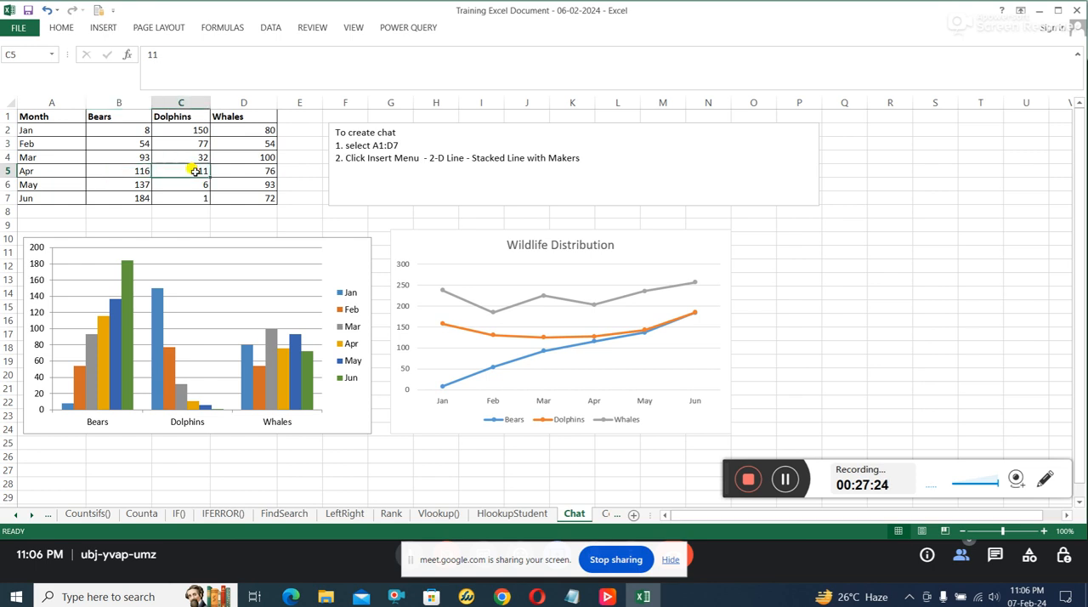
left_click(264, 171)
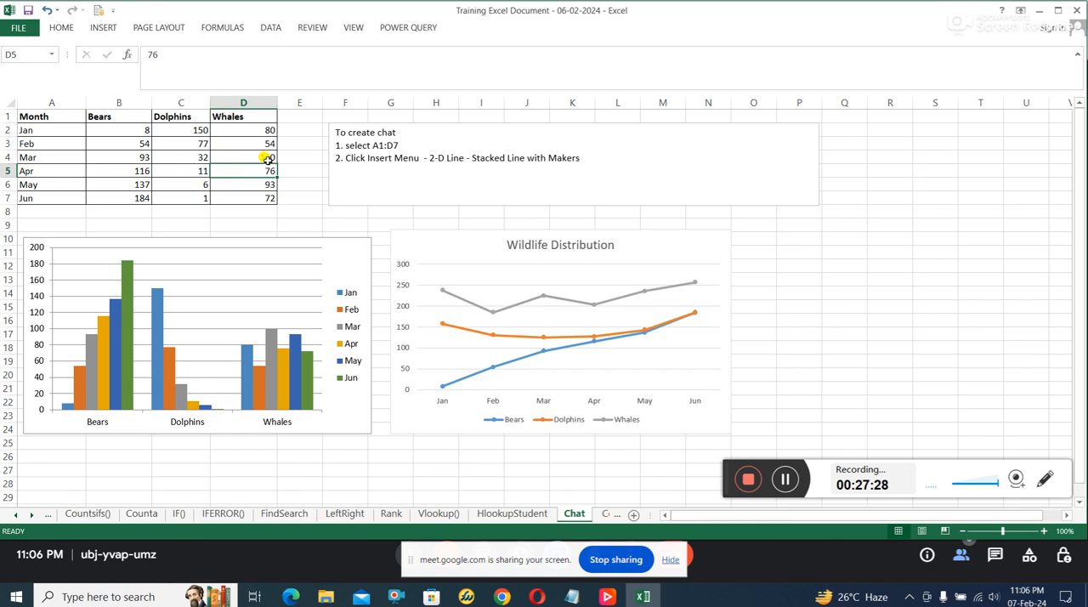
Step: Review the May and June figures for Bears, Dolphins and Whales in rows 6 and 7
left_click(143, 183)
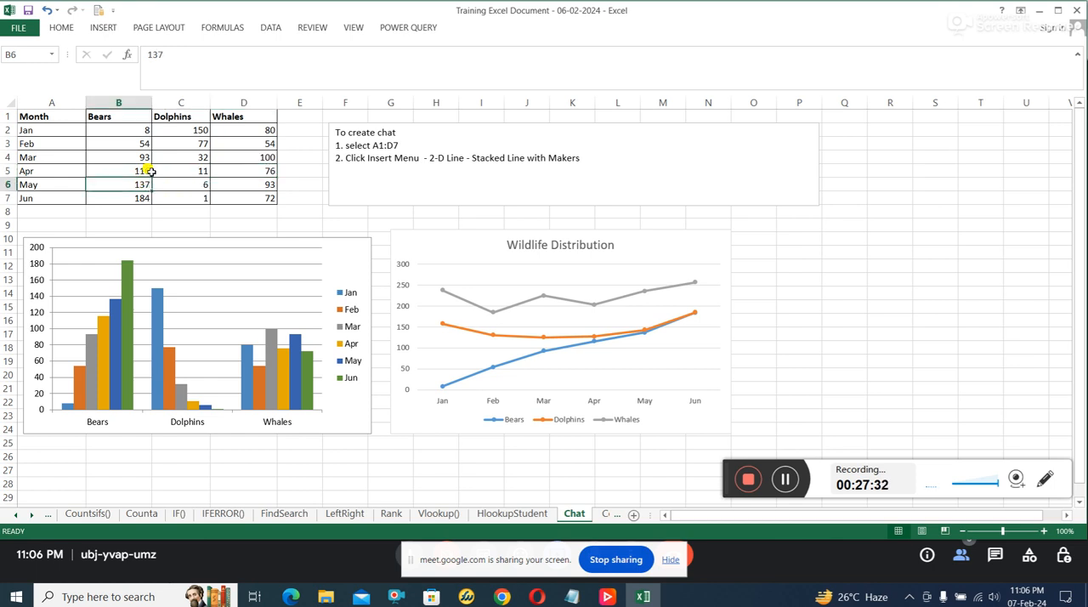
left_click(204, 186)
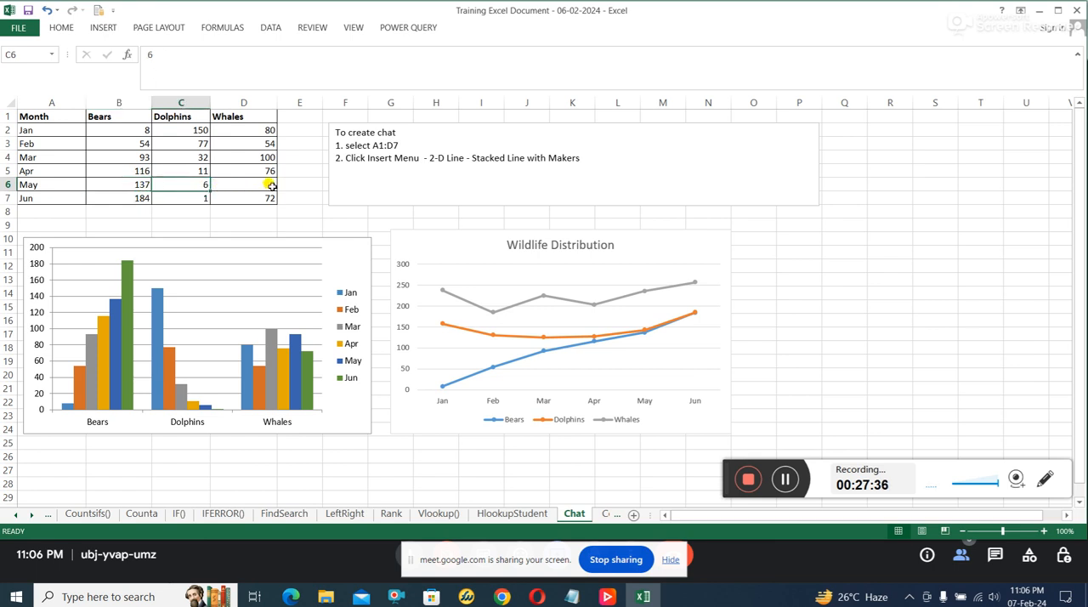
left_click(270, 186)
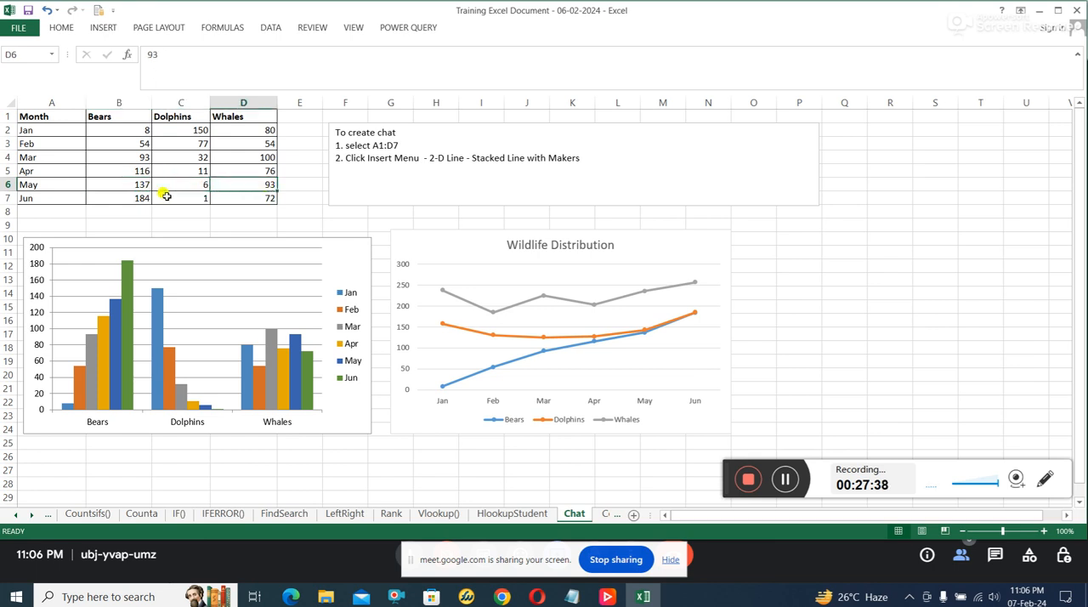
left_click(143, 202)
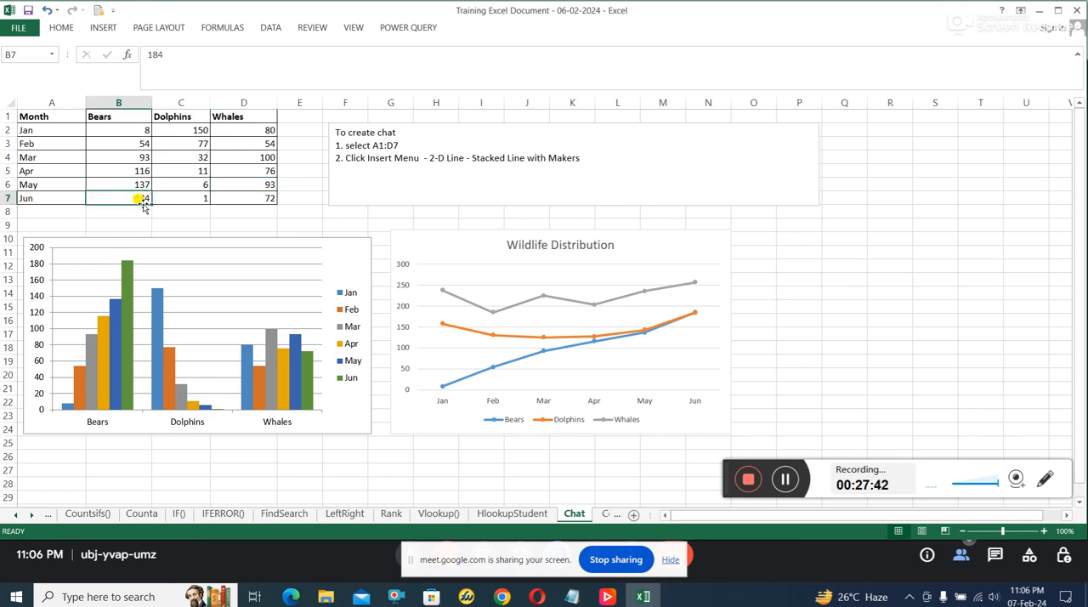
left_click(192, 202)
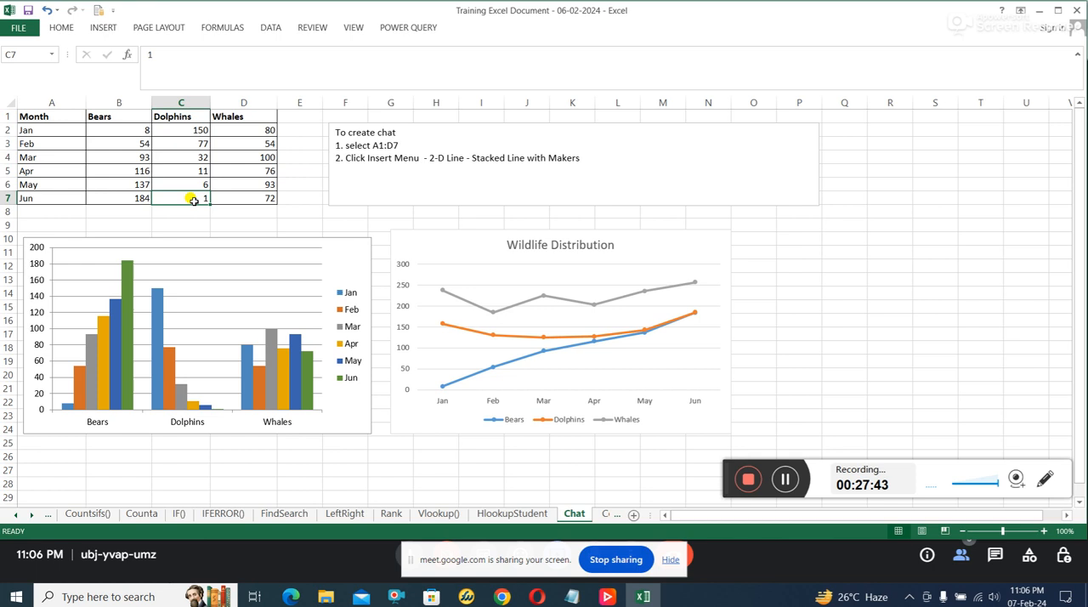
left_click(260, 199)
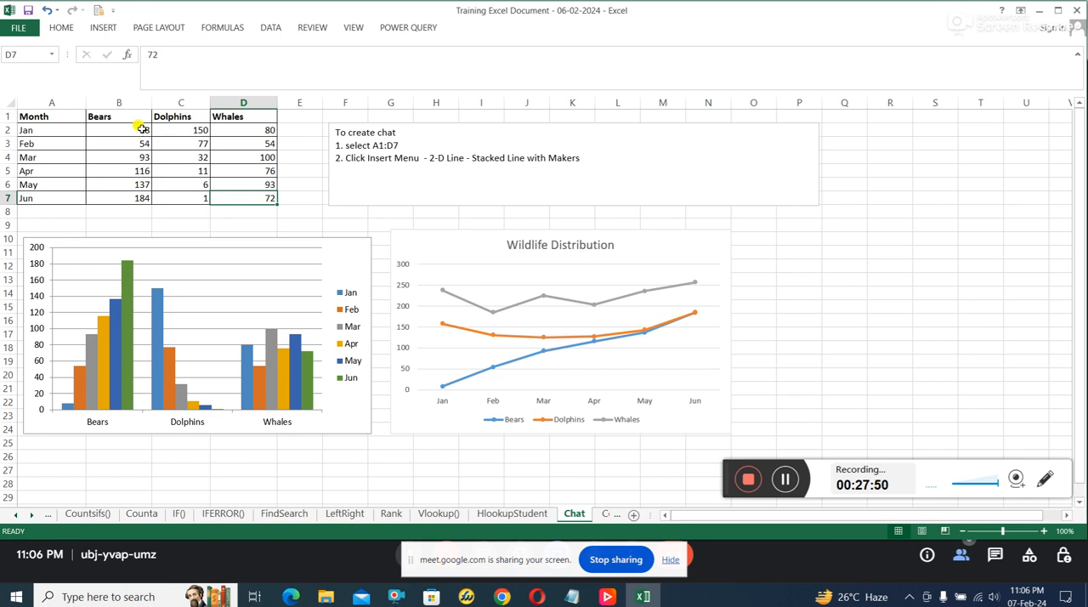
Step: Examine each animal's monthly series in turn: Bears B2:B7, Dolphins C2:C7 and Whales D2:D7
left_click_drag(141, 128, 134, 193)
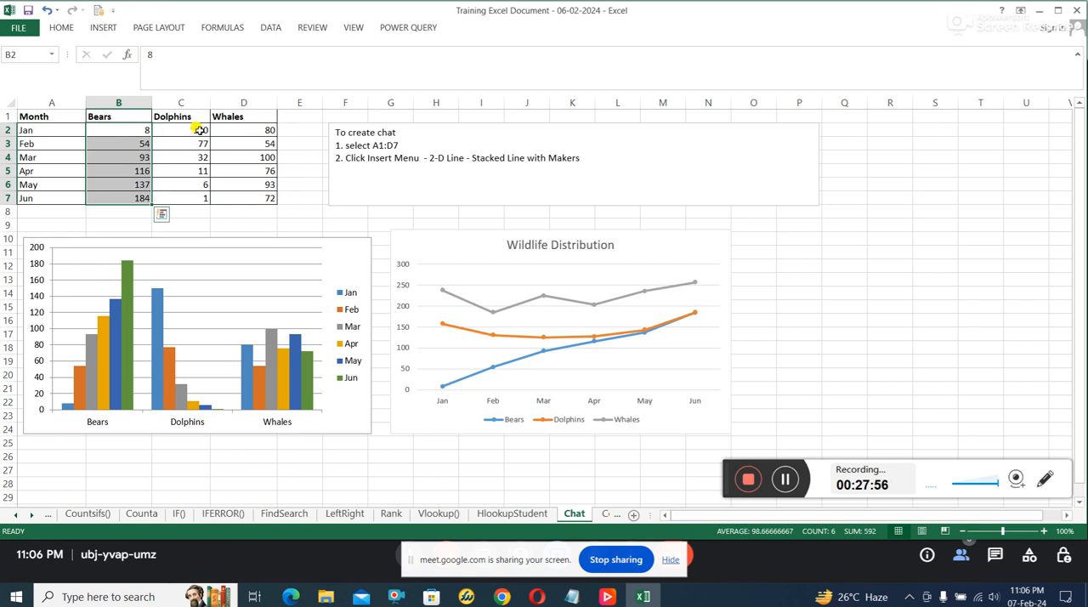
left_click_drag(198, 129, 195, 195)
left_click_drag(264, 129, 249, 190)
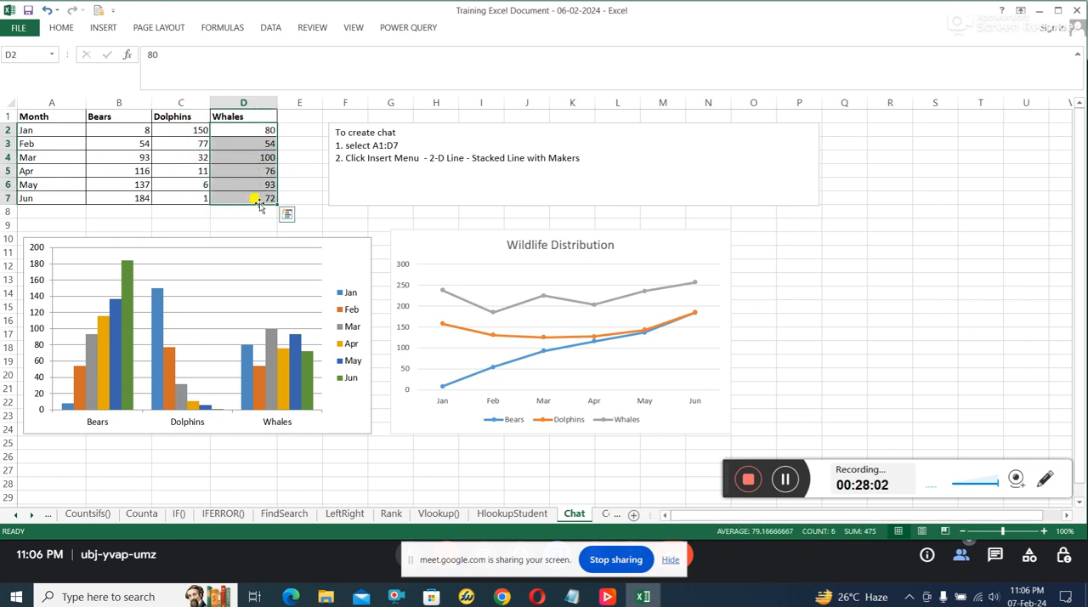
left_click(255, 213)
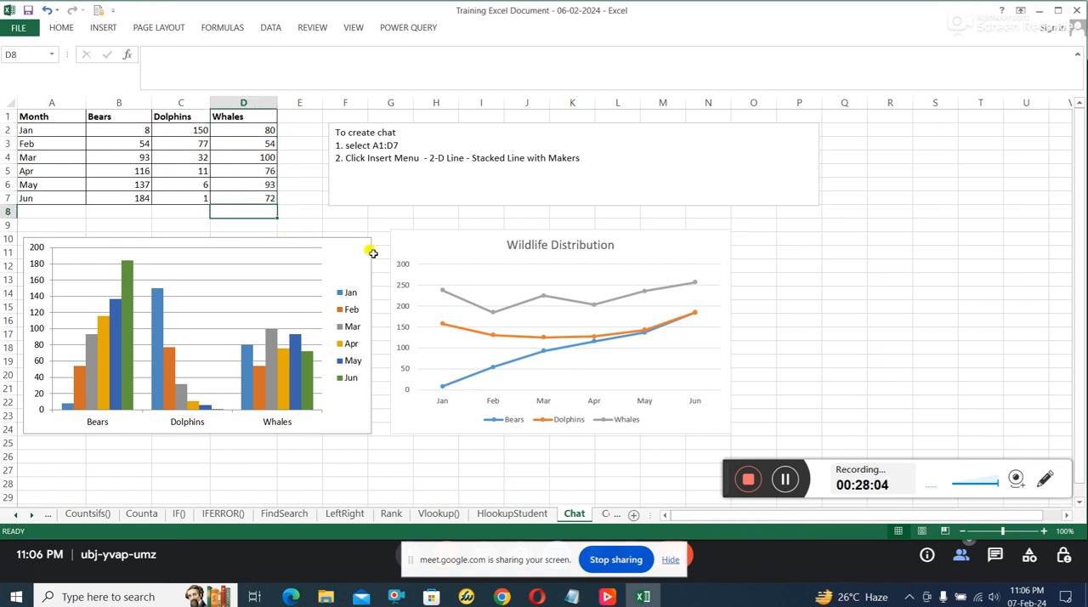
left_click(281, 198)
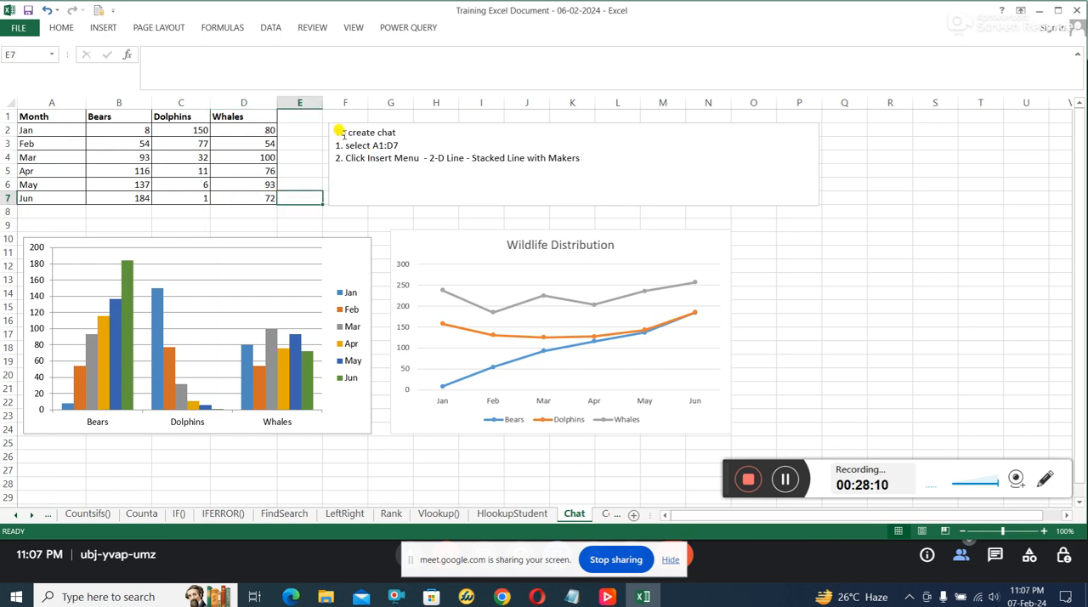
Step: Highlight the text box's chart heading and its "select A1:D7" instruction, and select the data range A1:D7
left_click_drag(340, 131, 387, 130)
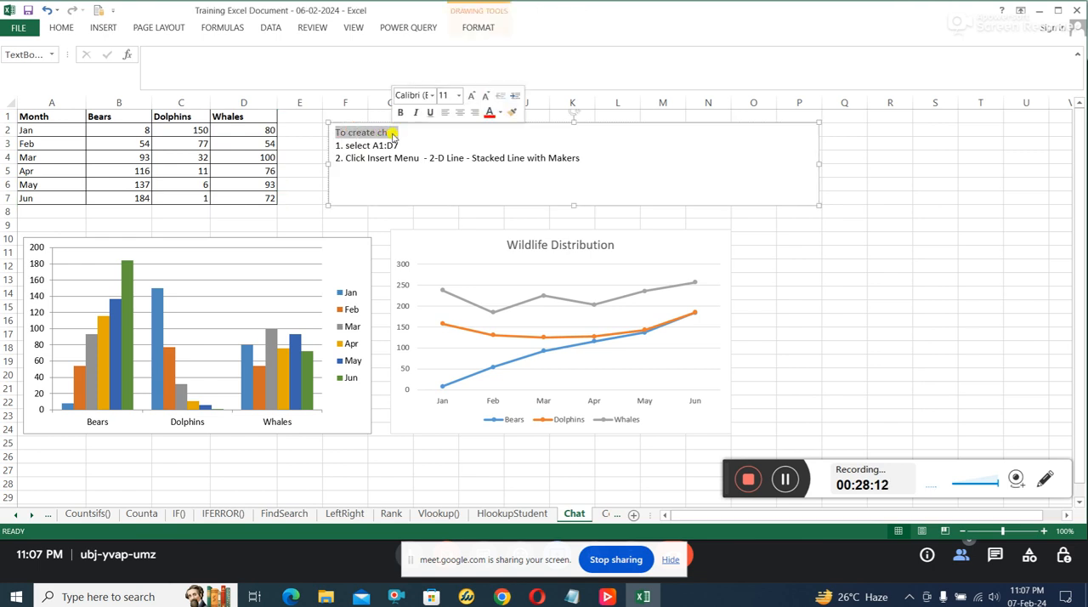
left_click(377, 158)
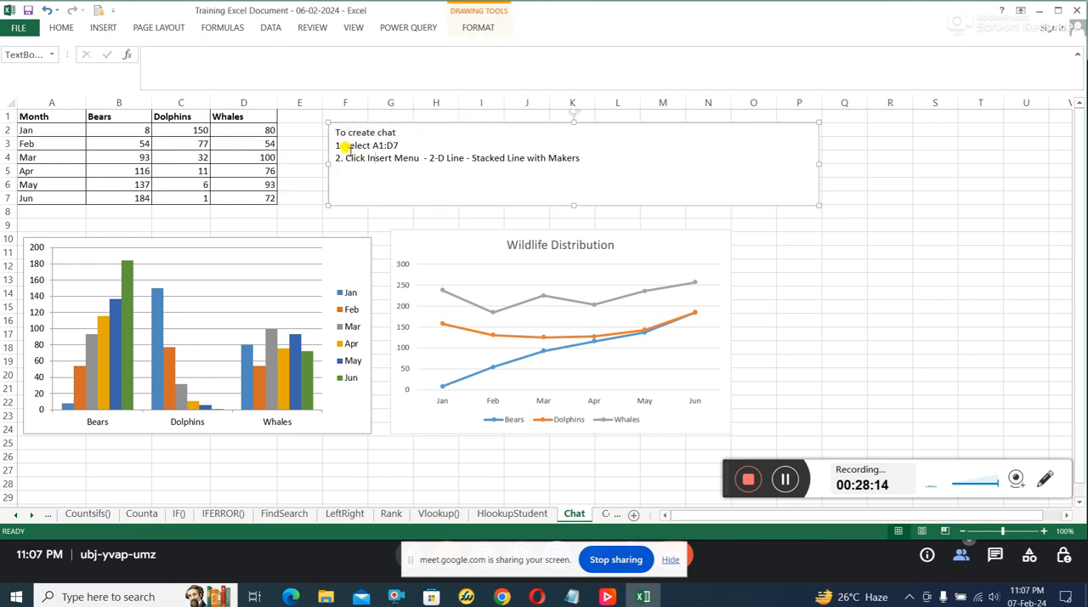
left_click_drag(345, 146, 398, 144)
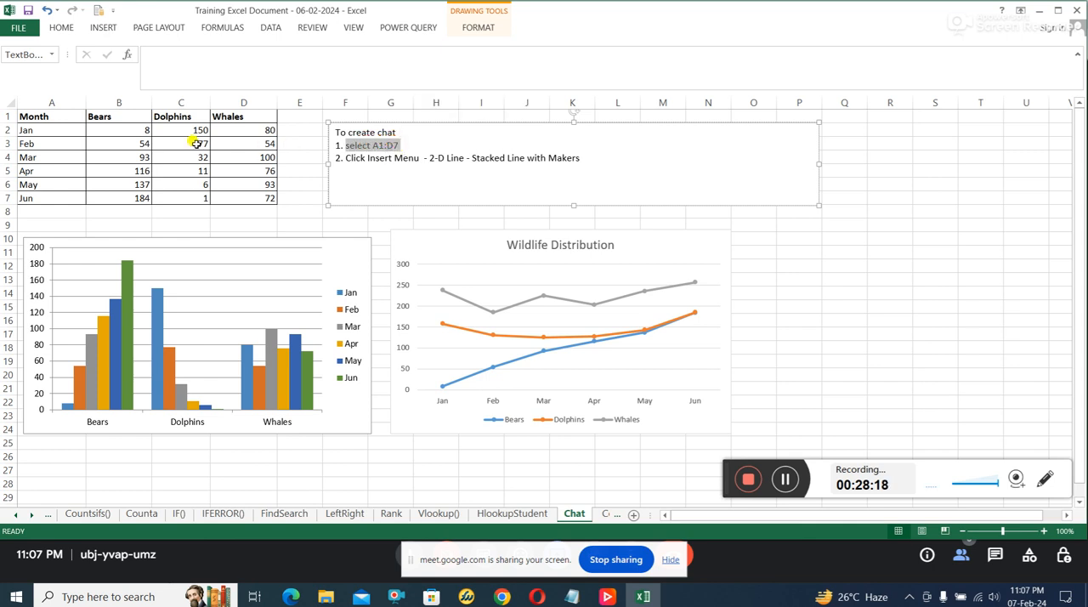
mouse_move(63, 118)
left_mouse_down()
mouse_move(236, 173)
mouse_move(254, 194)
left_mouse_up()
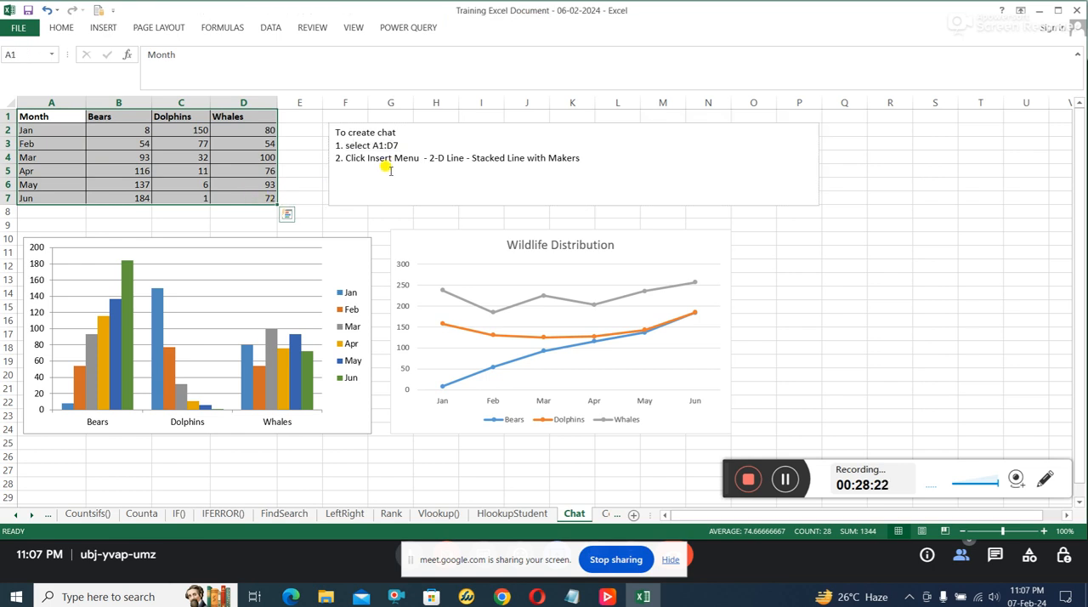
Step: Insert a 2-D Clustered Column chart from A1:D7 and move it to the right of the Wildlife Distribution chart
left_click(100, 27)
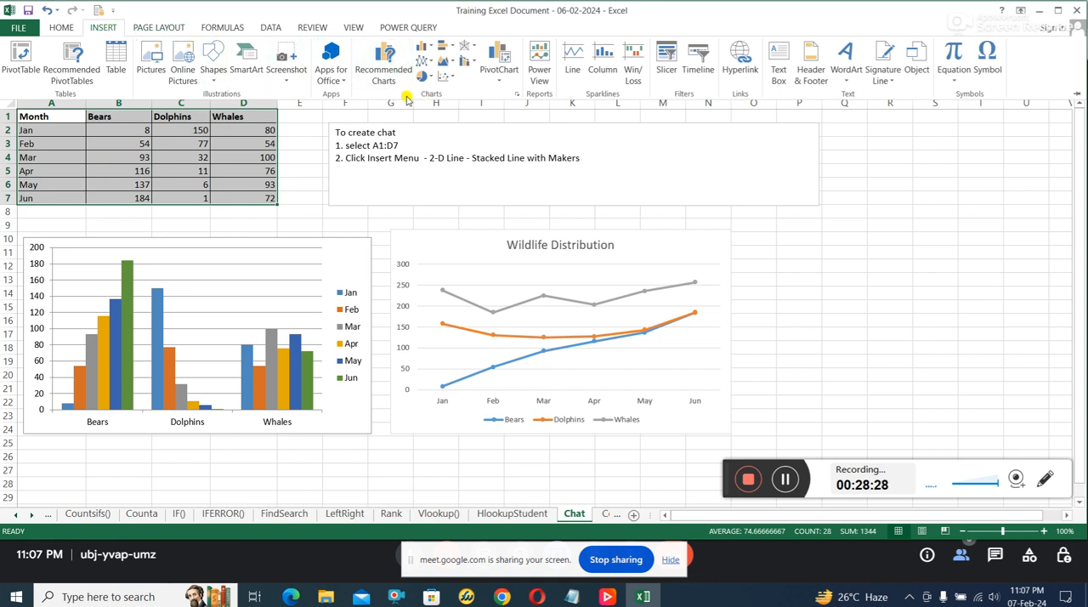
left_click(423, 49)
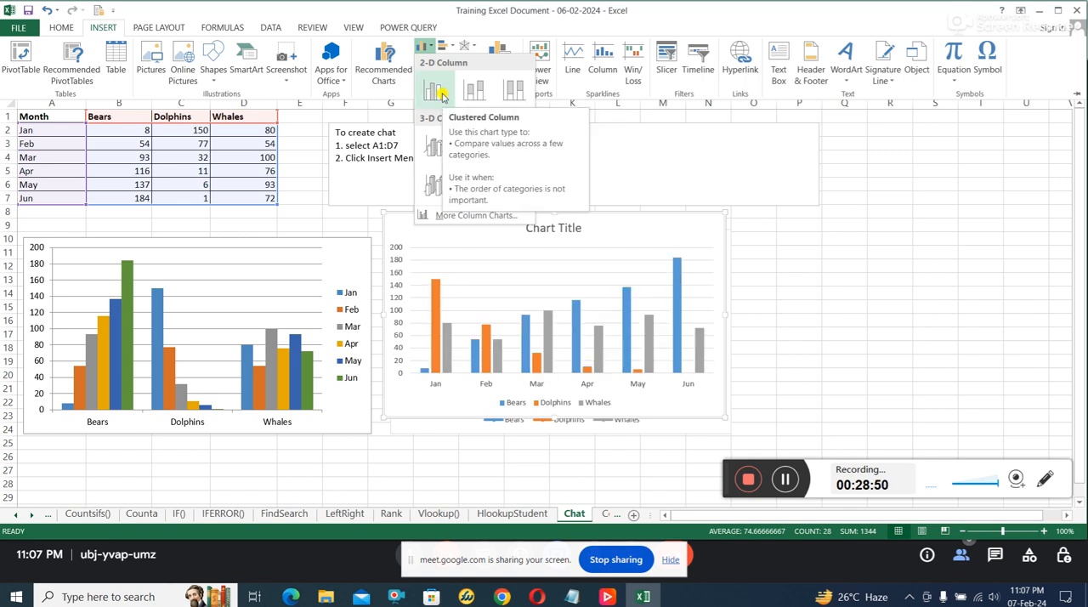
left_click(571, 206)
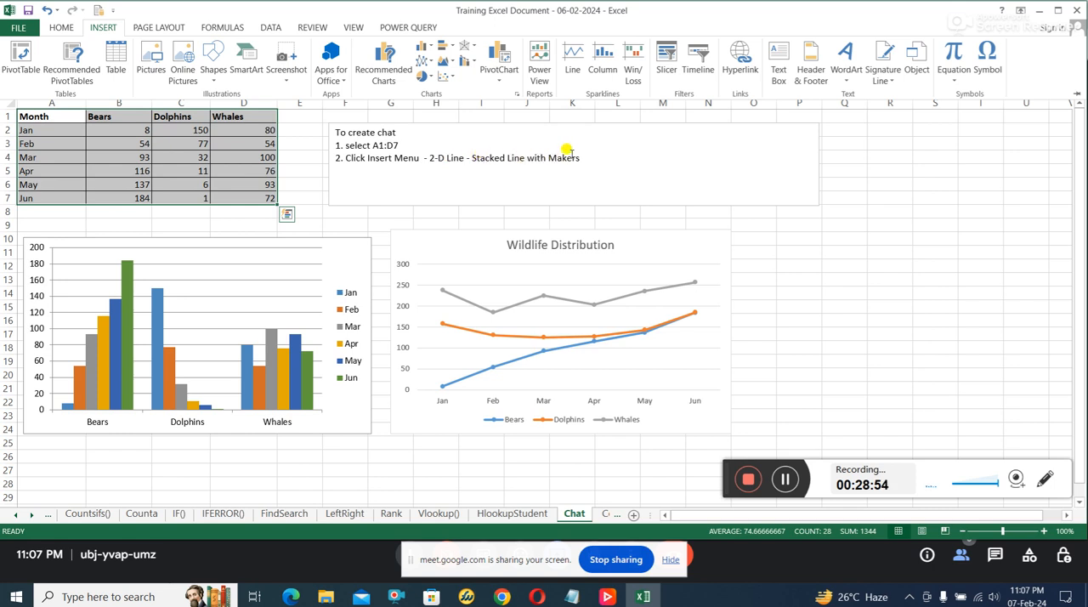
left_click(423, 46)
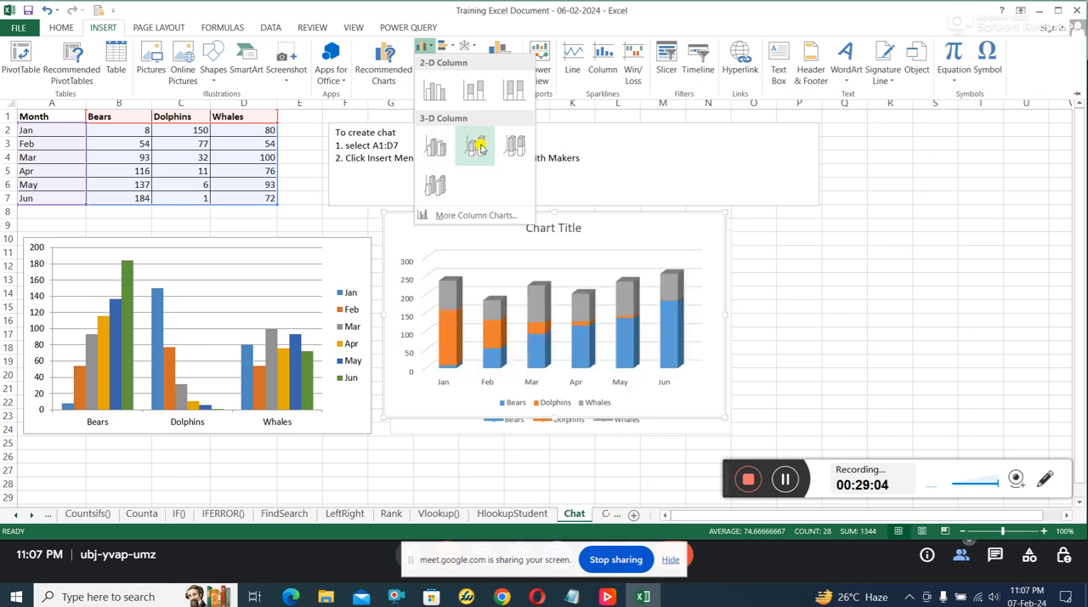
left_click(437, 92)
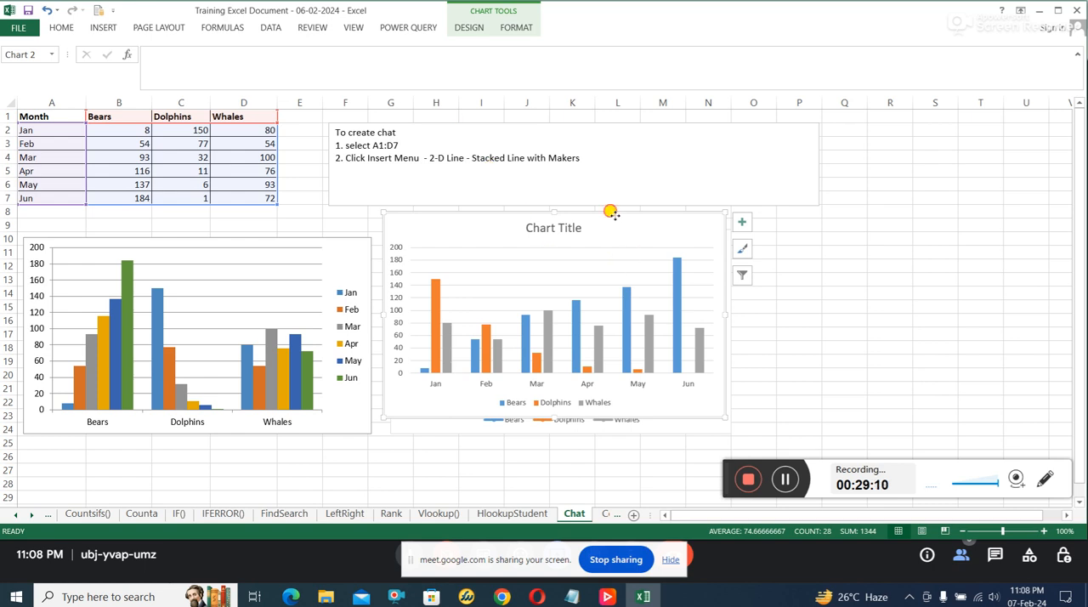
left_click_drag(611, 212, 960, 170)
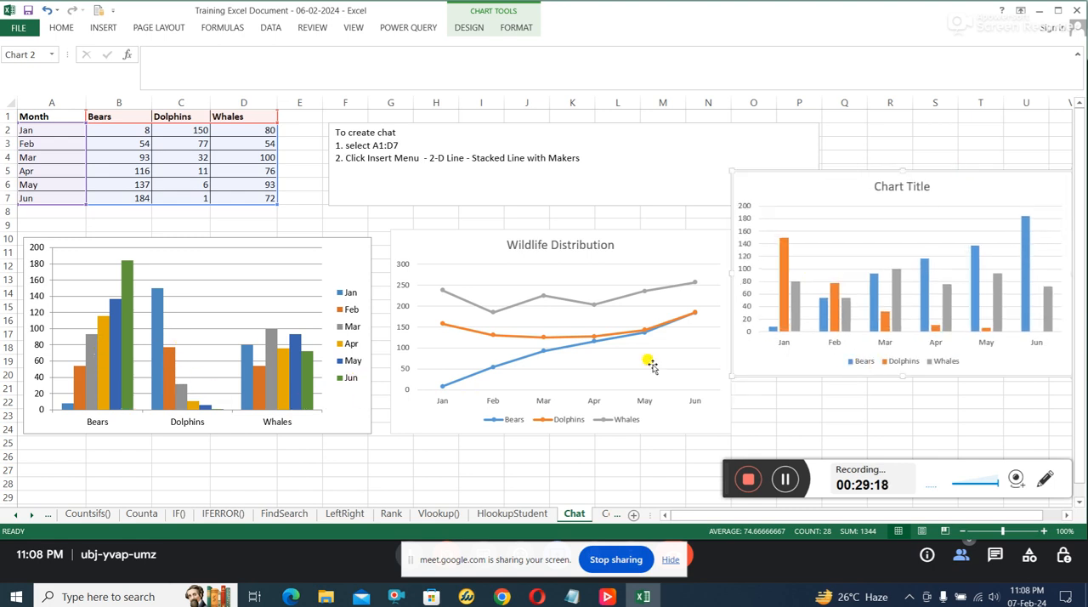
Step: Compare the Wildlife Distribution line chart with the new clustered column chart
left_click(553, 330)
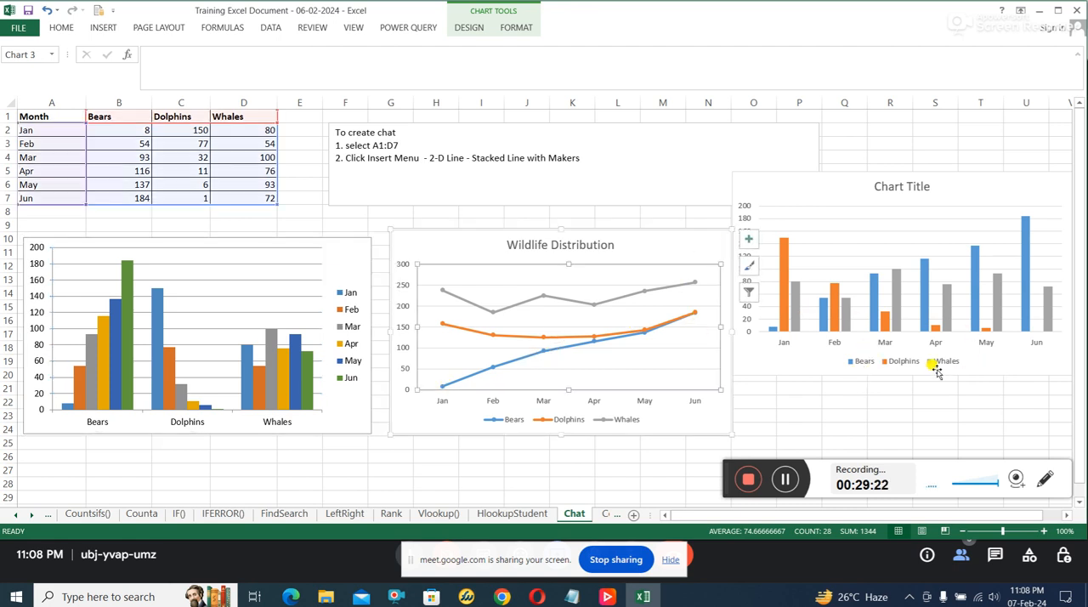
left_click(887, 218)
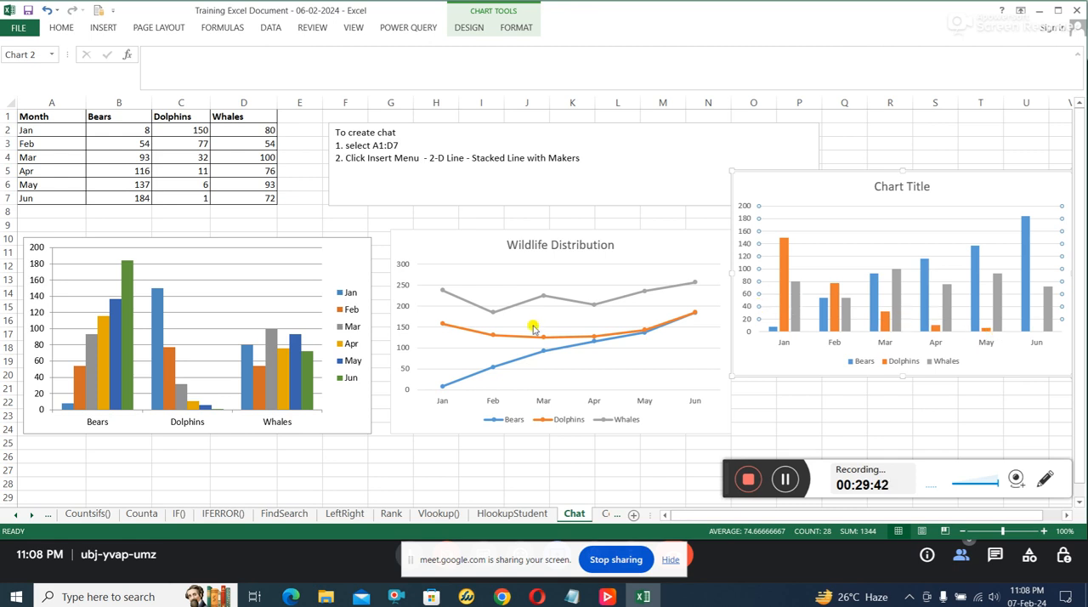
left_click(560, 311)
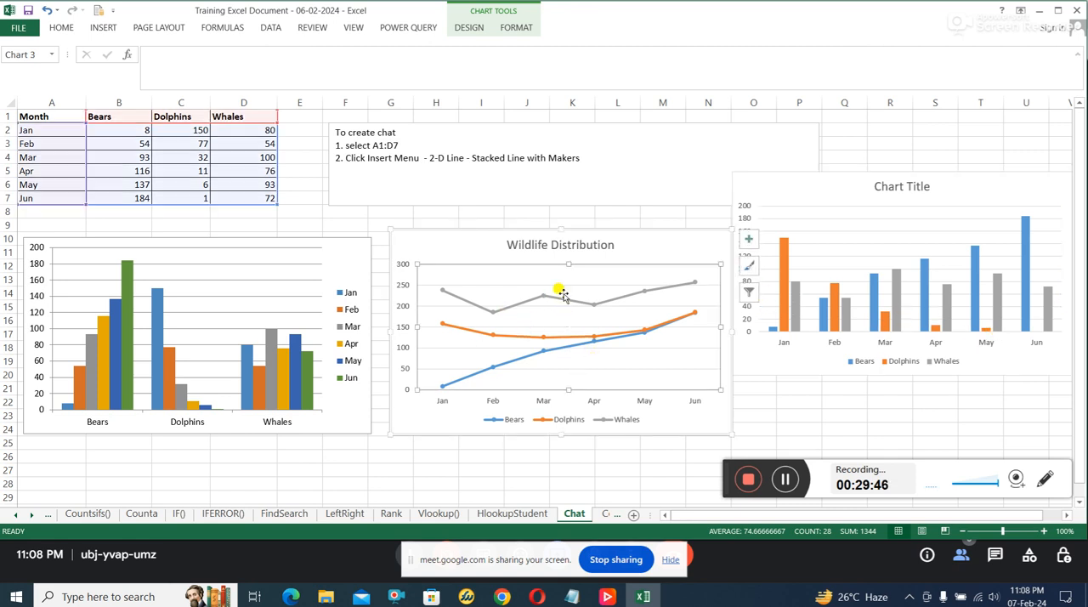
left_click(820, 271)
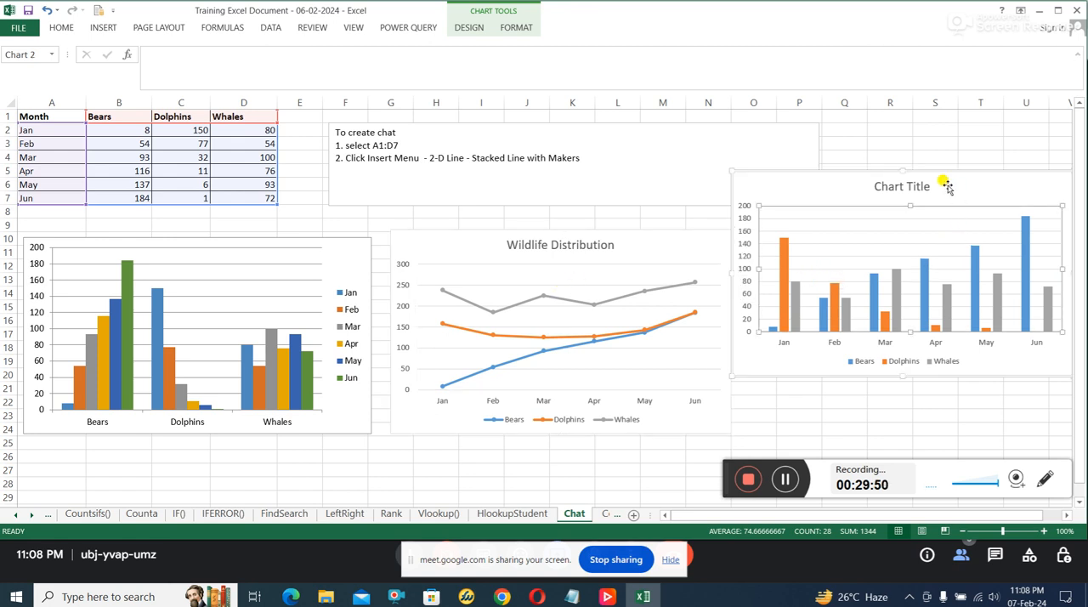
Step: Delete the newly inserted clustered column chart and deselect everything
left_click(927, 174)
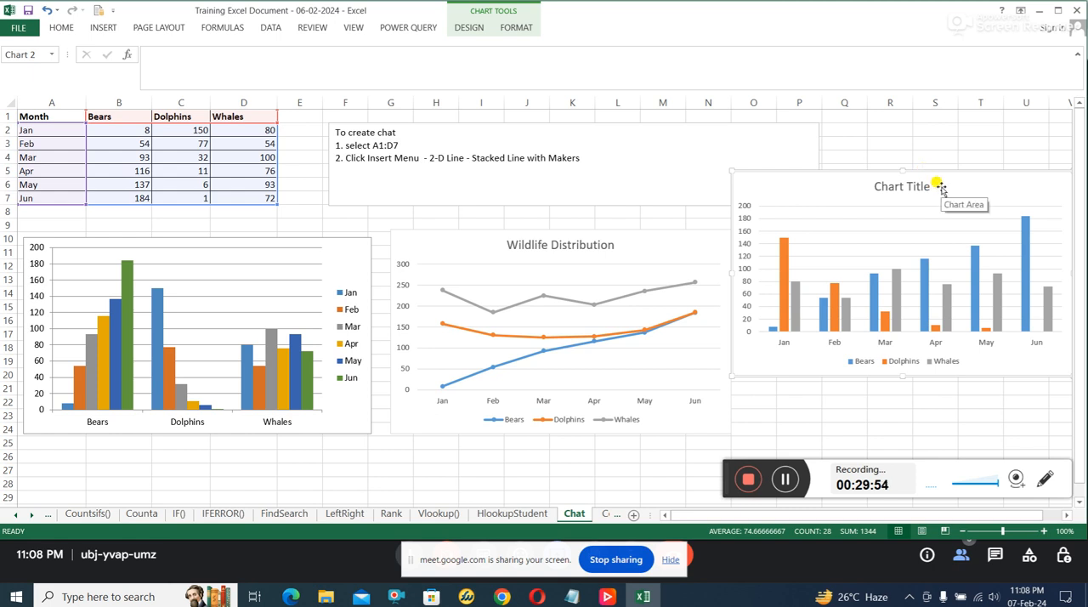
left_click_drag(939, 193, 941, 188)
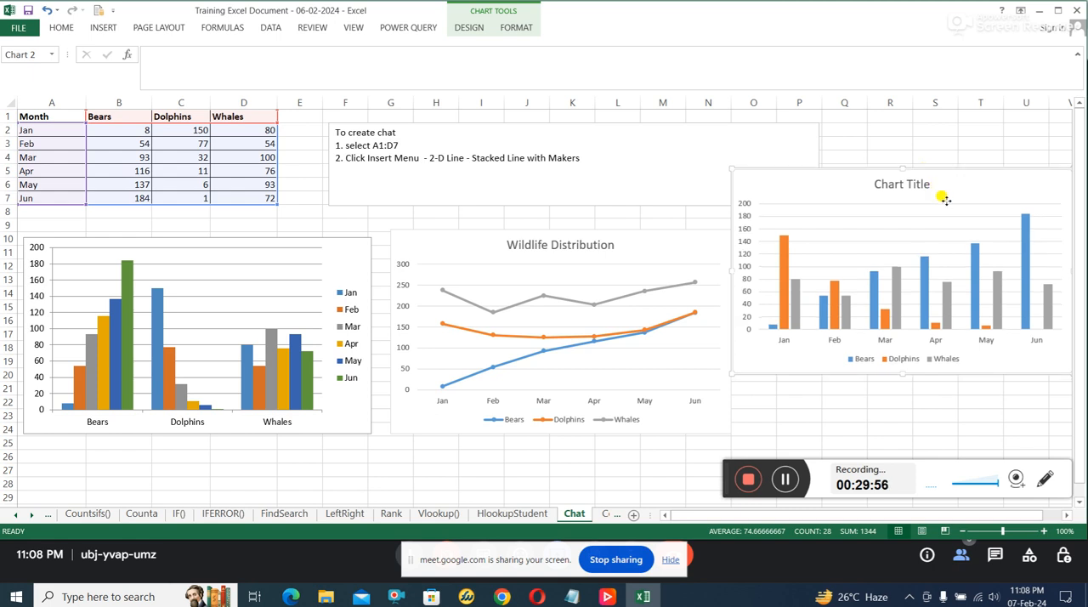
right_click(943, 199)
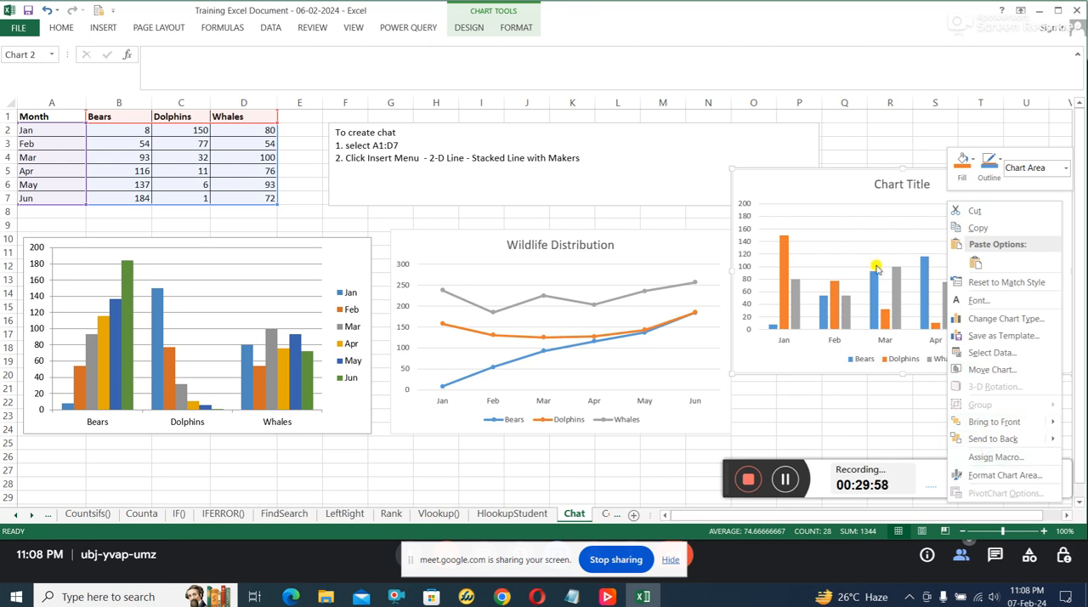
left_click(891, 227)
right_click(958, 189)
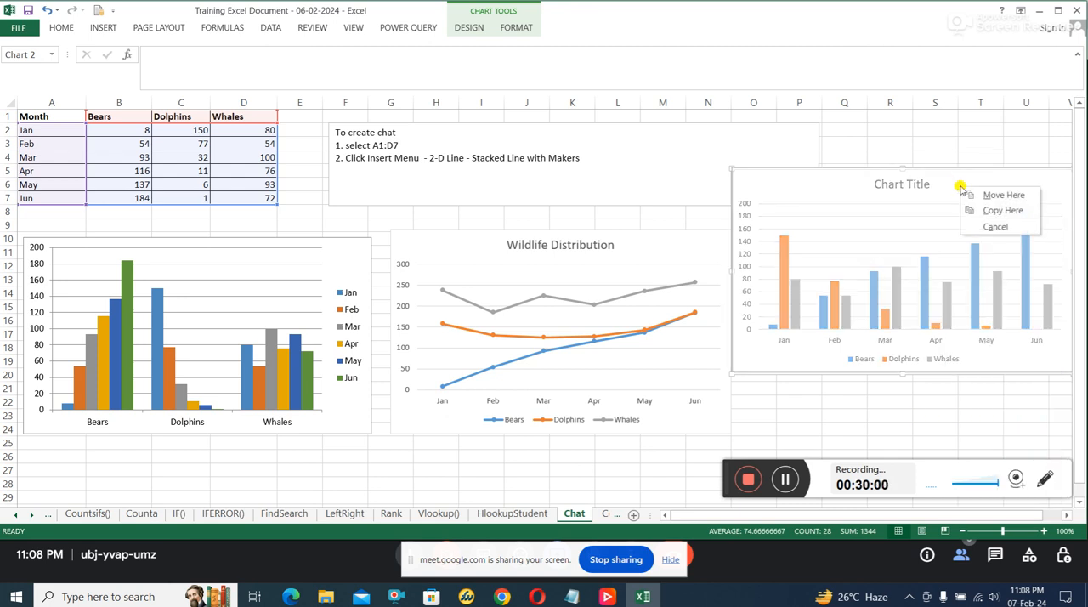
left_click(900, 210)
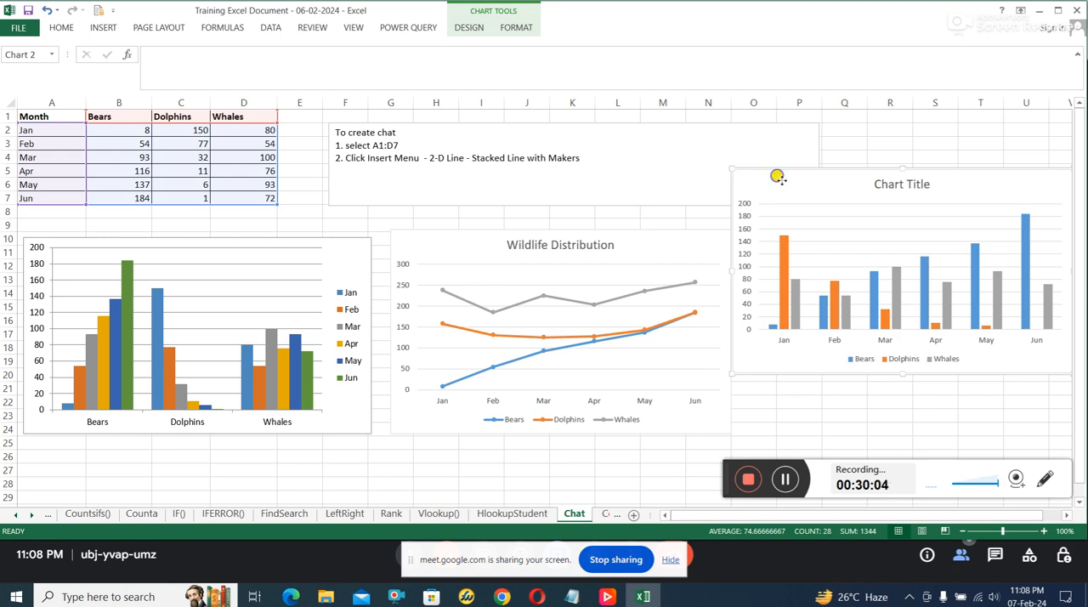
right_click(778, 177)
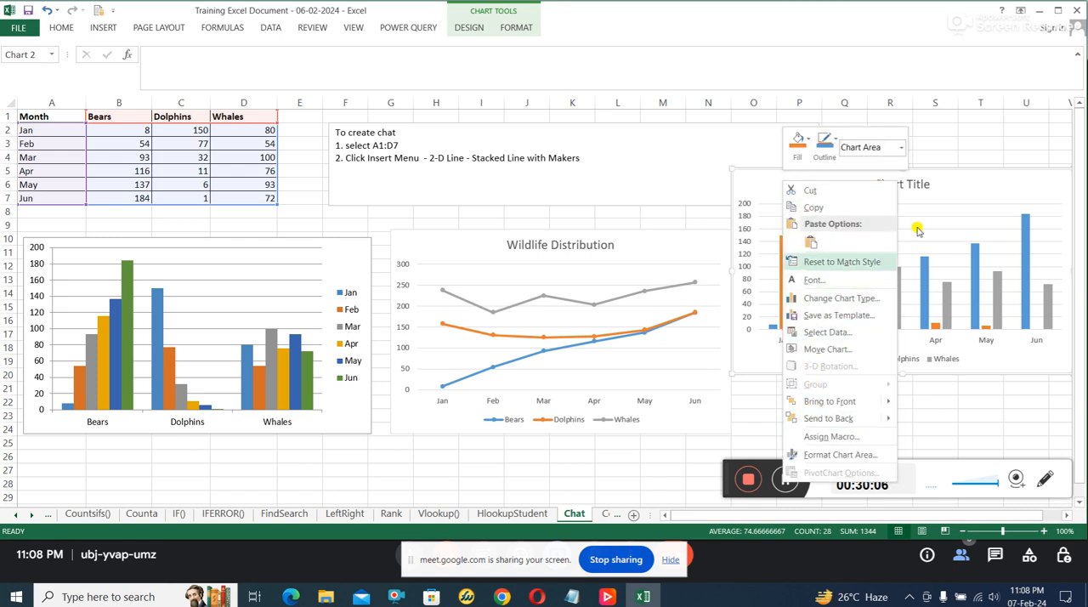
left_click(1016, 181)
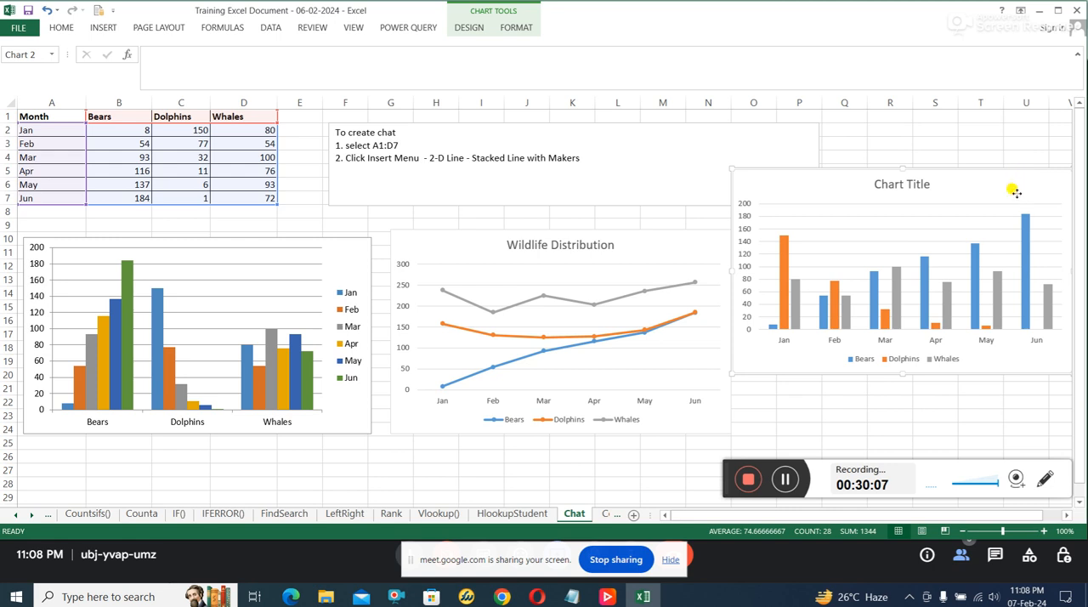
key("Delete")
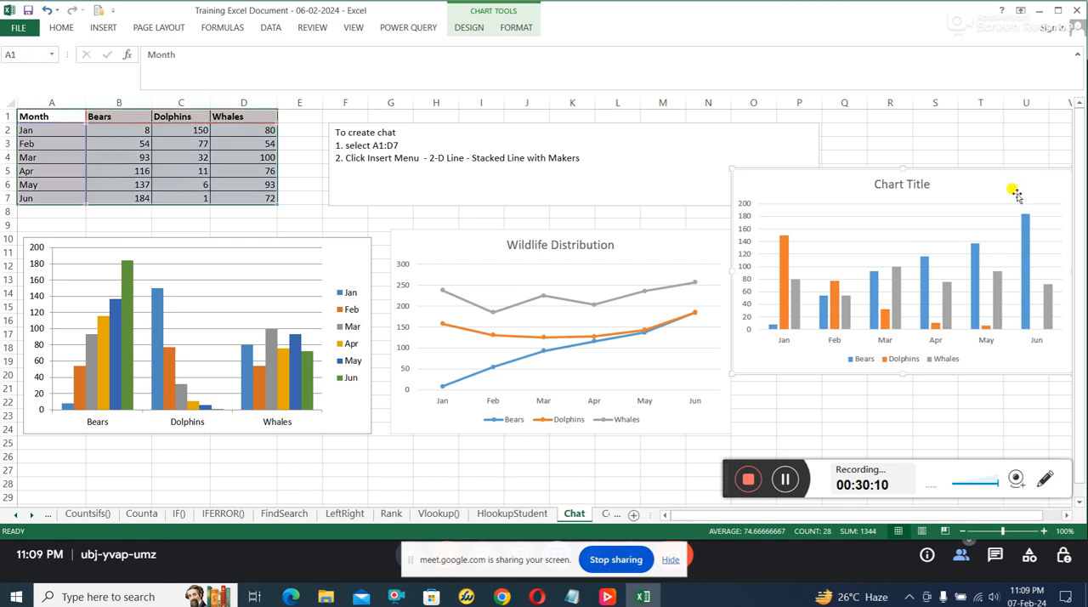
left_click(862, 298)
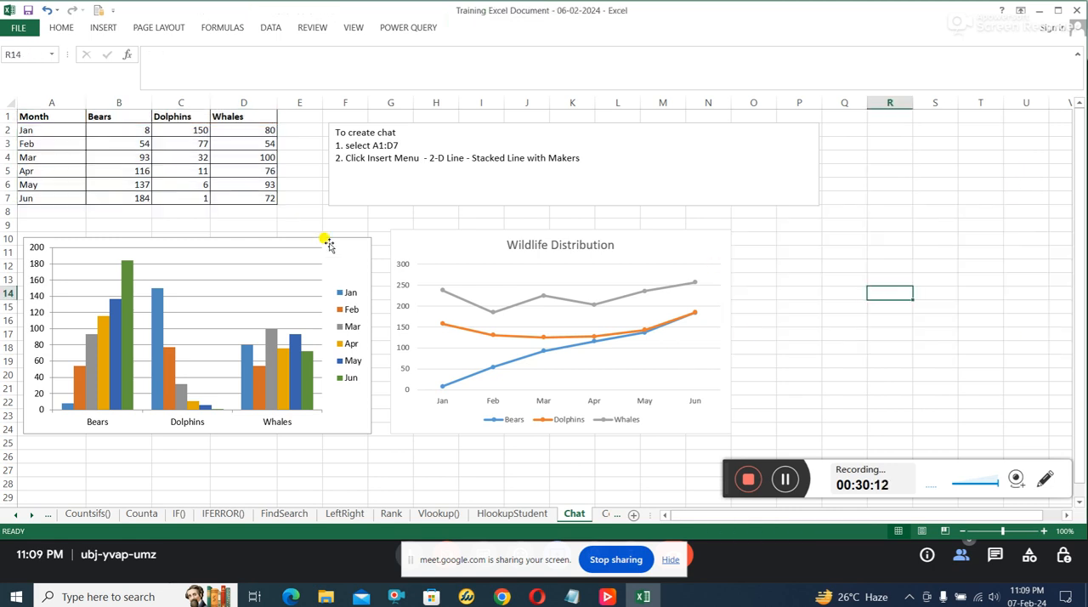
Step: Insert a Scatter with Smooth Lines and Markers chart from A1:D7 and place it to the right of the Wildlife Distribution chart
left_click(46, 112)
left_click_drag(45, 112, 248, 197)
left_click(116, 27)
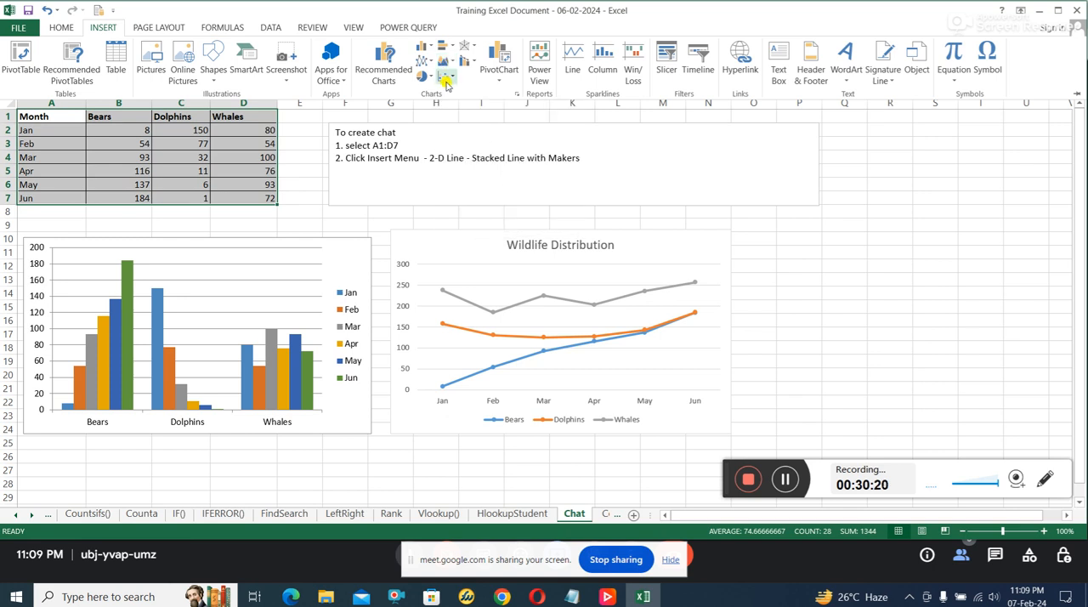
left_click(448, 78)
left_click(449, 78)
left_click(445, 78)
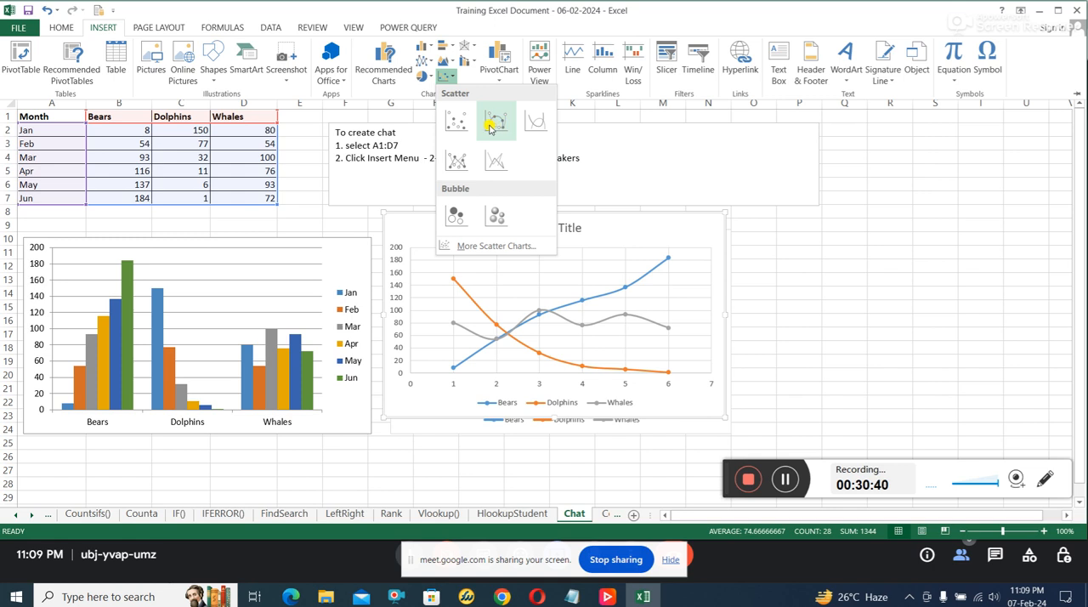
left_click(491, 126)
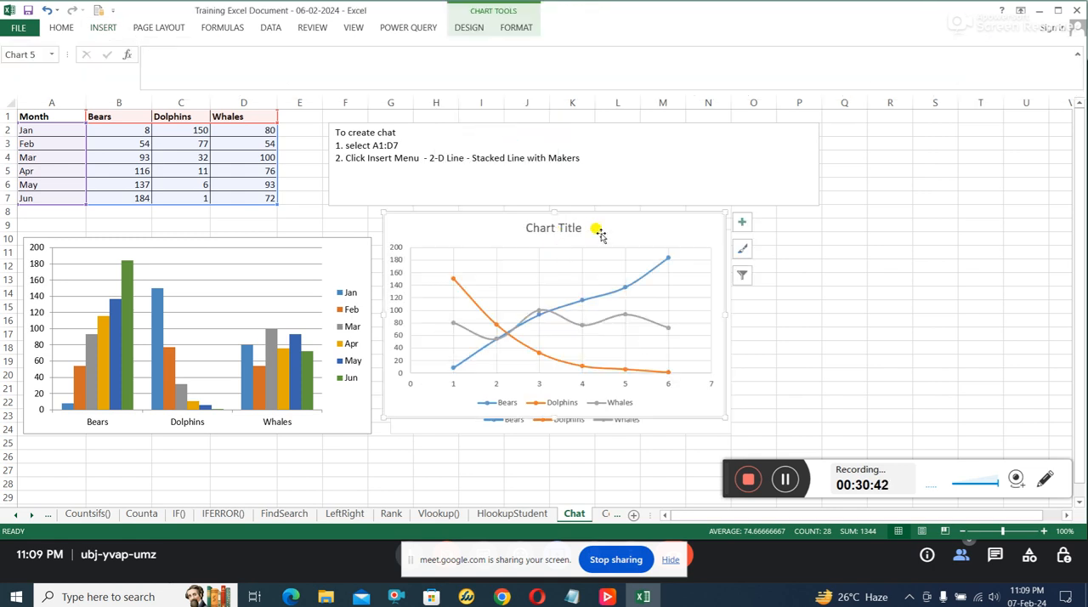
left_click_drag(600, 230, 953, 192)
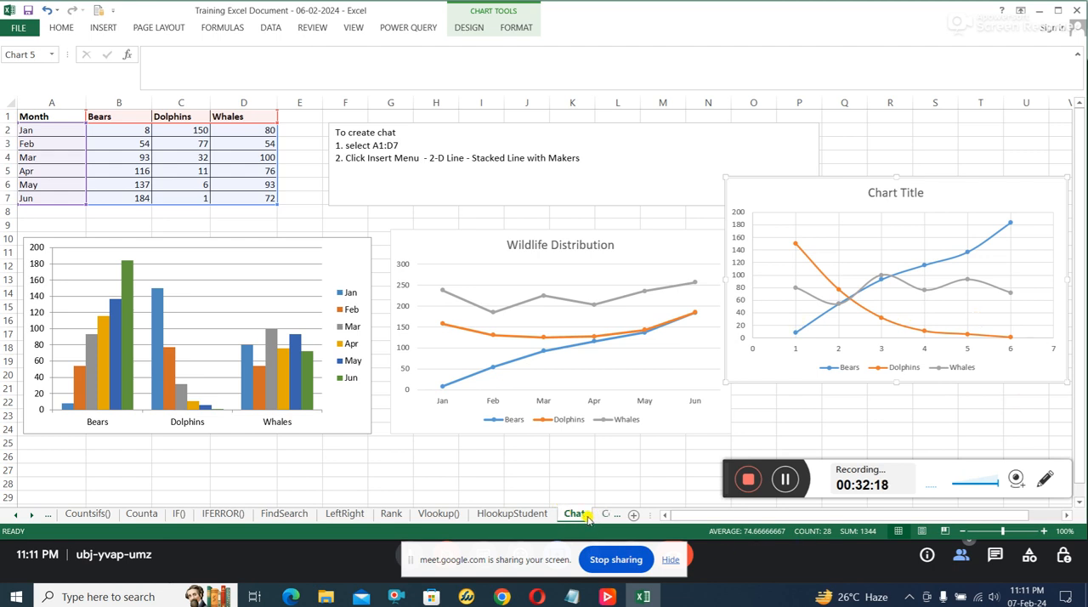
Step: Review the function sheets in order from Counta, IF() and IFERROR() through HlookupStudent, ending on the Chat sheet
left_click(140, 515)
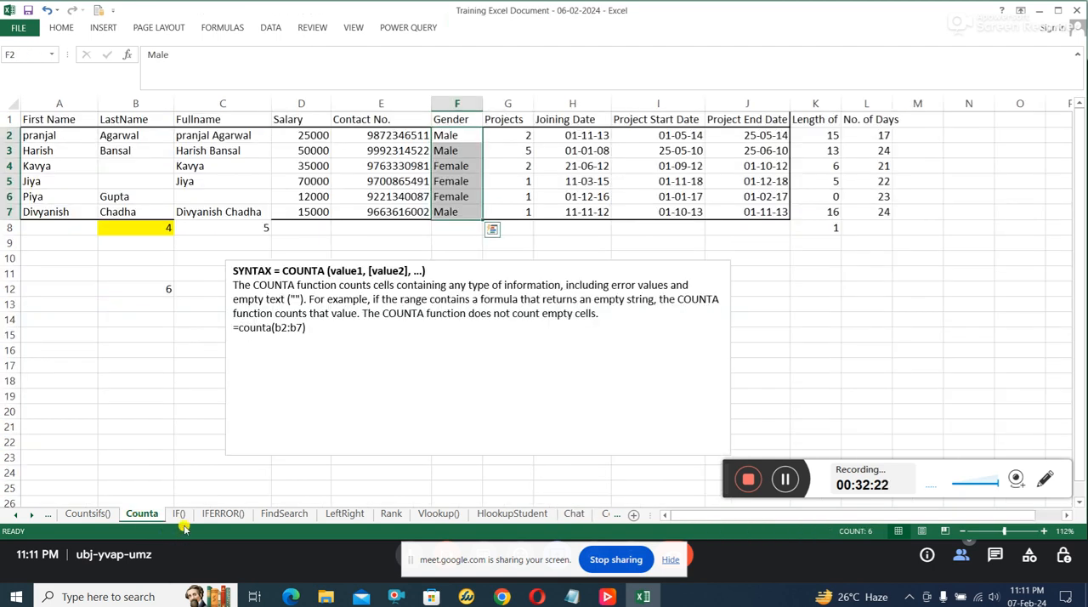
left_click(178, 515)
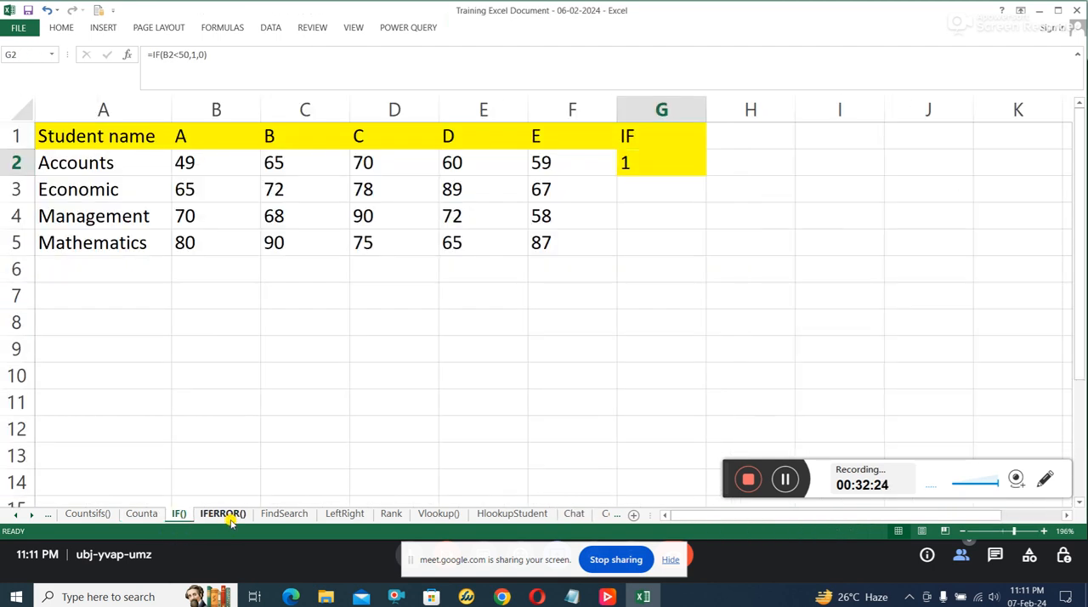
left_click(225, 515)
left_click(289, 515)
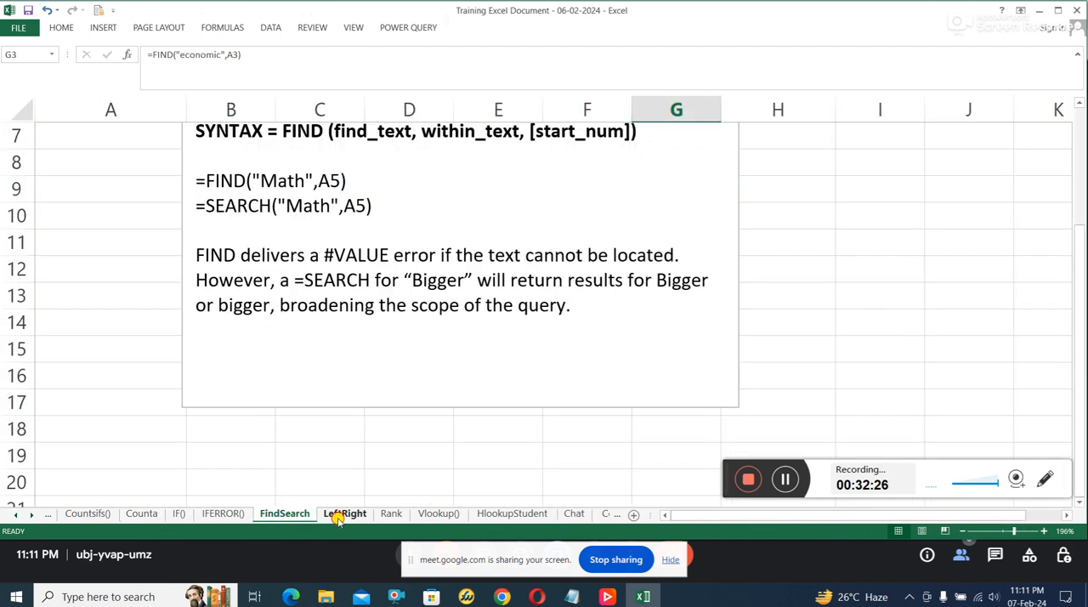
left_click(340, 515)
left_click(393, 516)
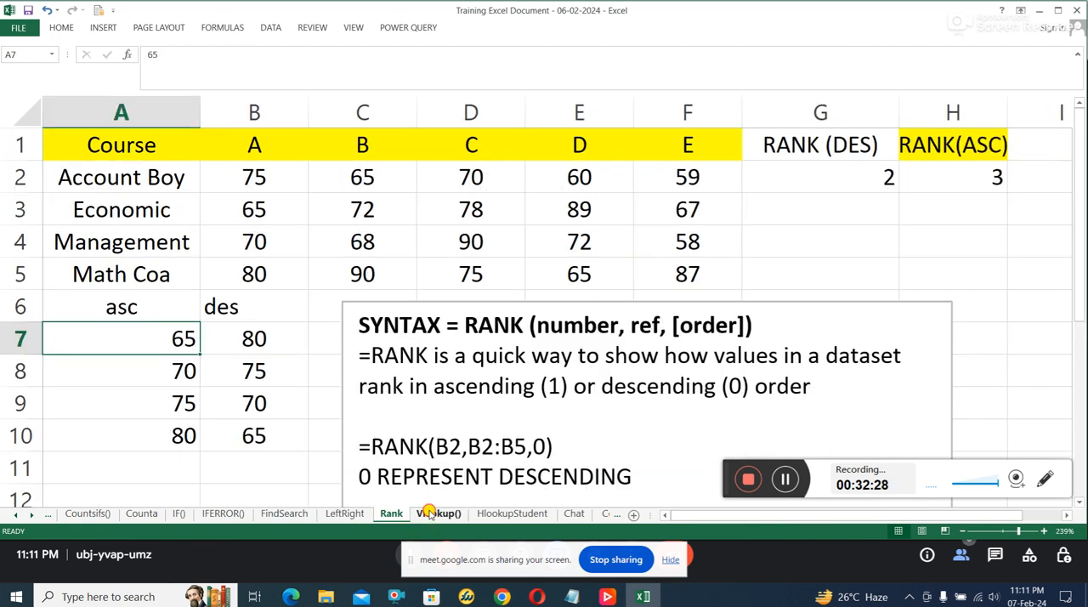
left_click(433, 515)
left_click(510, 516)
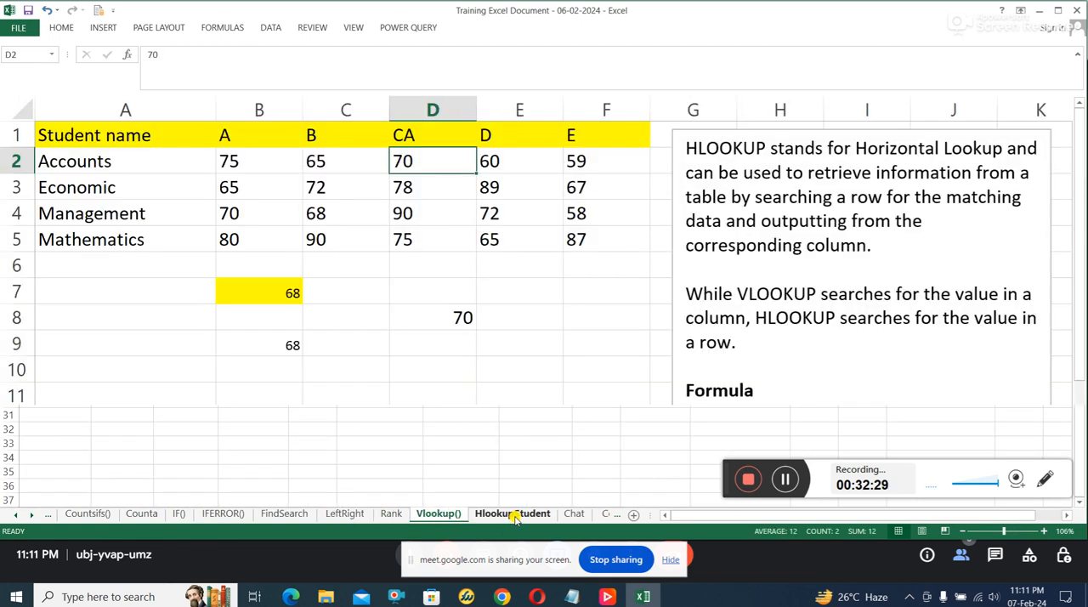
left_click(575, 515)
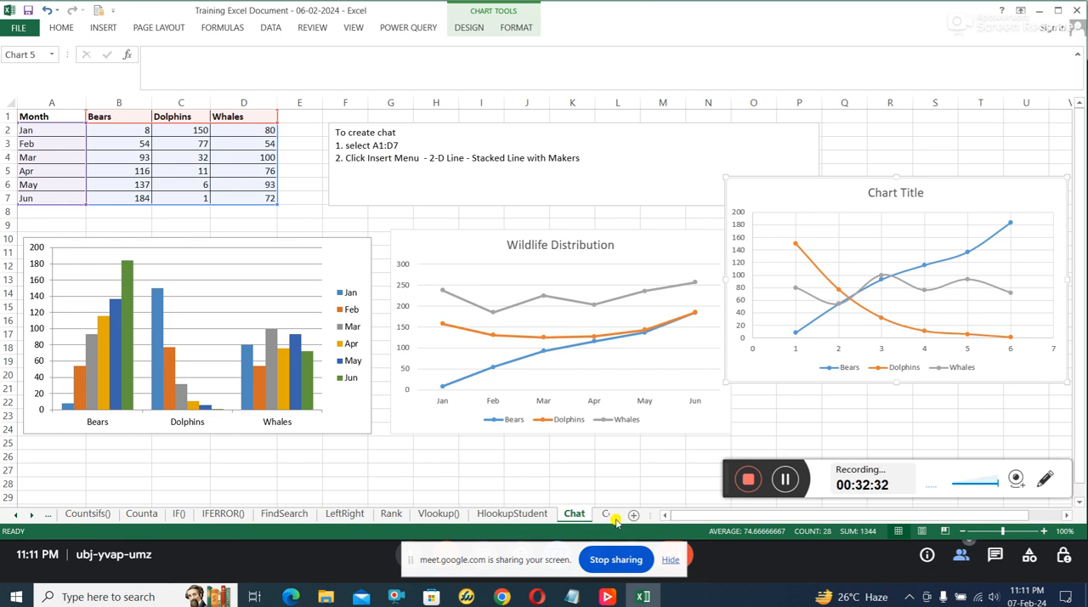
Step: Look through the Conditional Formatting and Descriptive Statistics sheets and open the Freq Distribution sheet
left_click(609, 516)
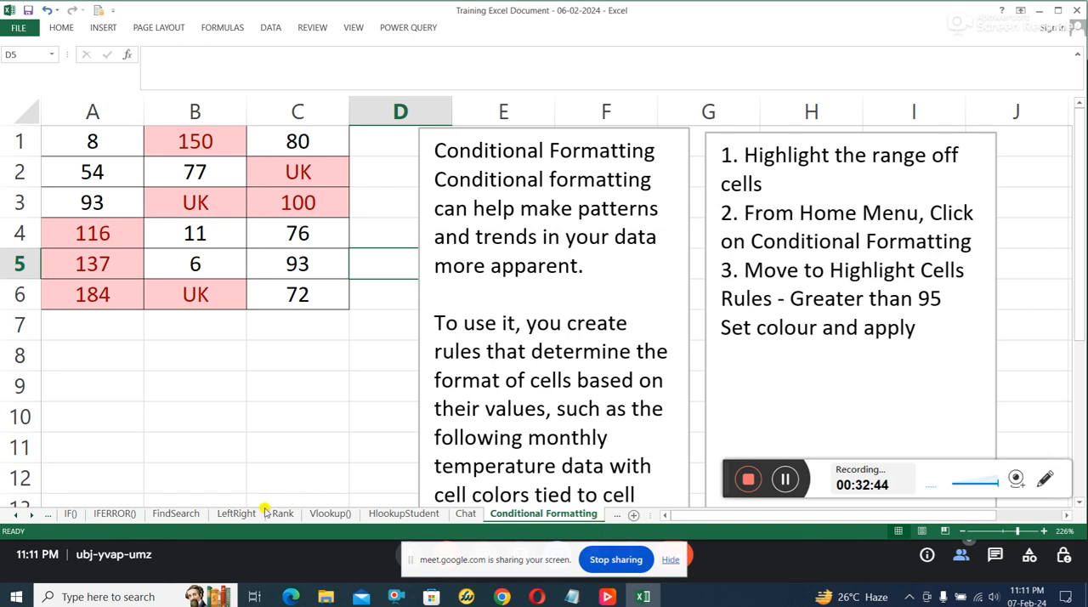
left_click(31, 515)
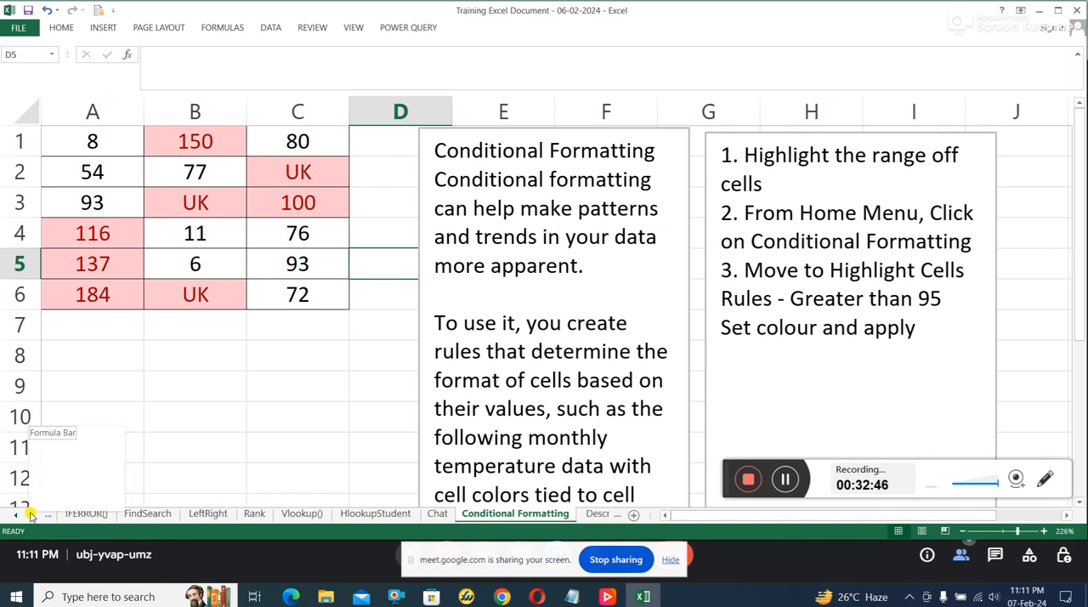
left_click(30, 516)
left_click(555, 515)
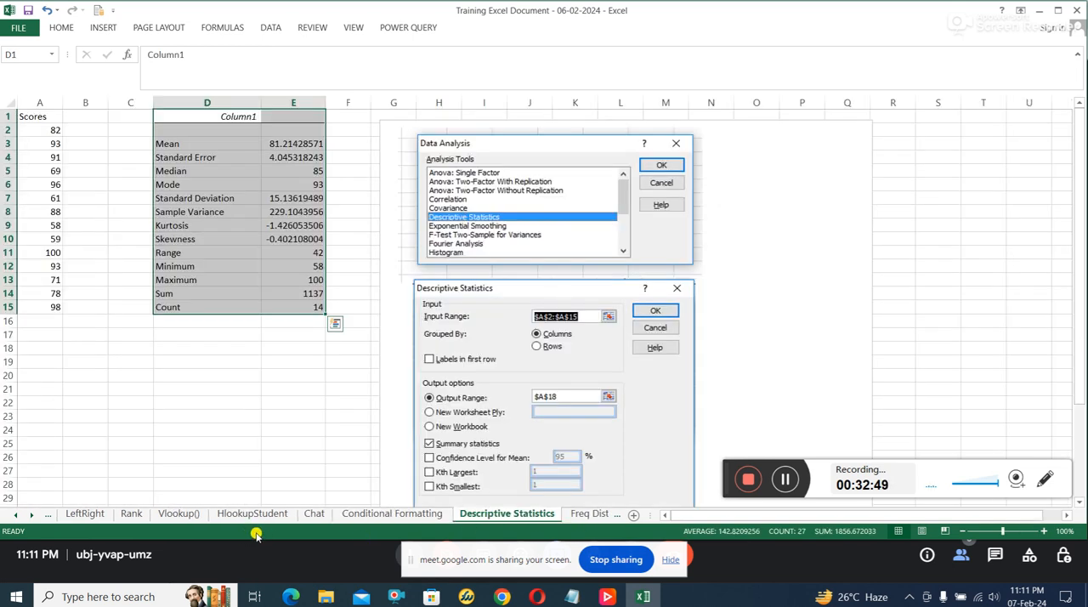
left_click(31, 515)
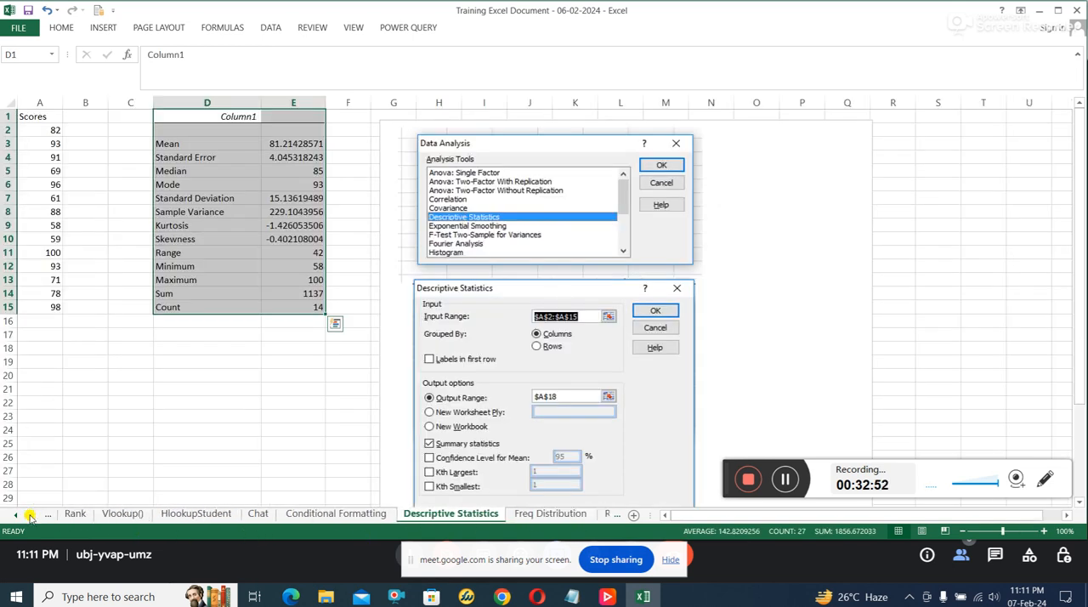
left_click(527, 516)
Step: Look through the Regression, AI- Flash Fill and AI-PowerQ sheets, and bring the earlier sheet names back into view
left_click(31, 516)
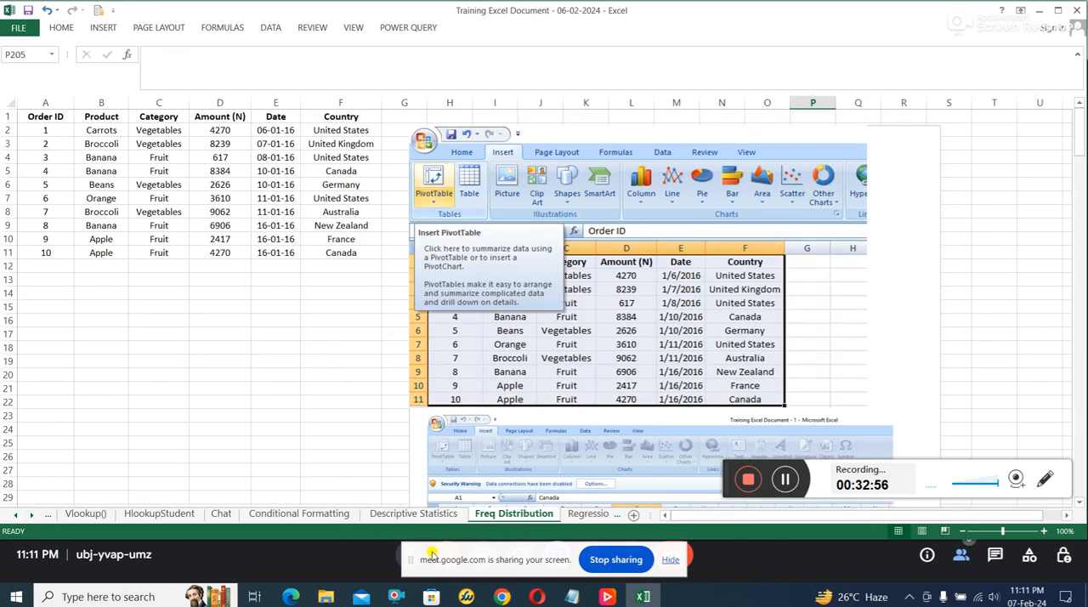
scroll(561, 517, "down", 1)
left_click(565, 515)
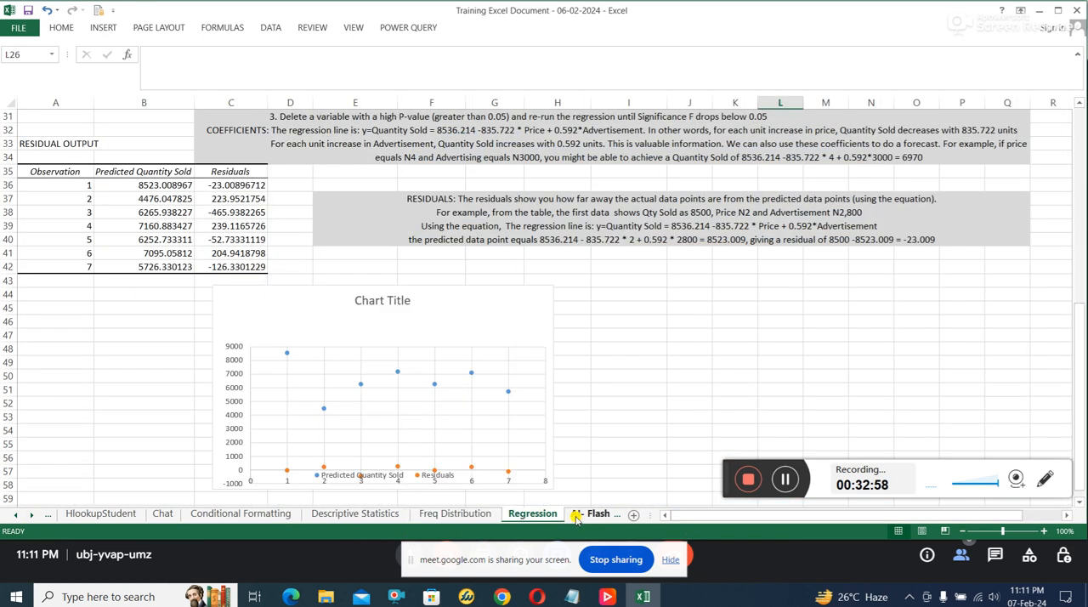
left_click(575, 516)
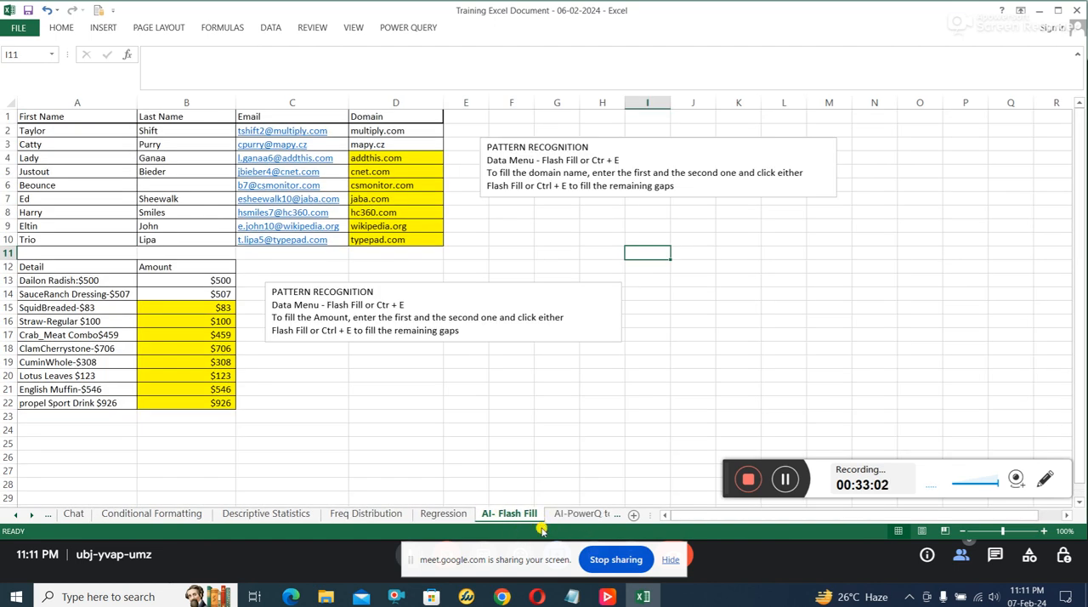
left_click(583, 516)
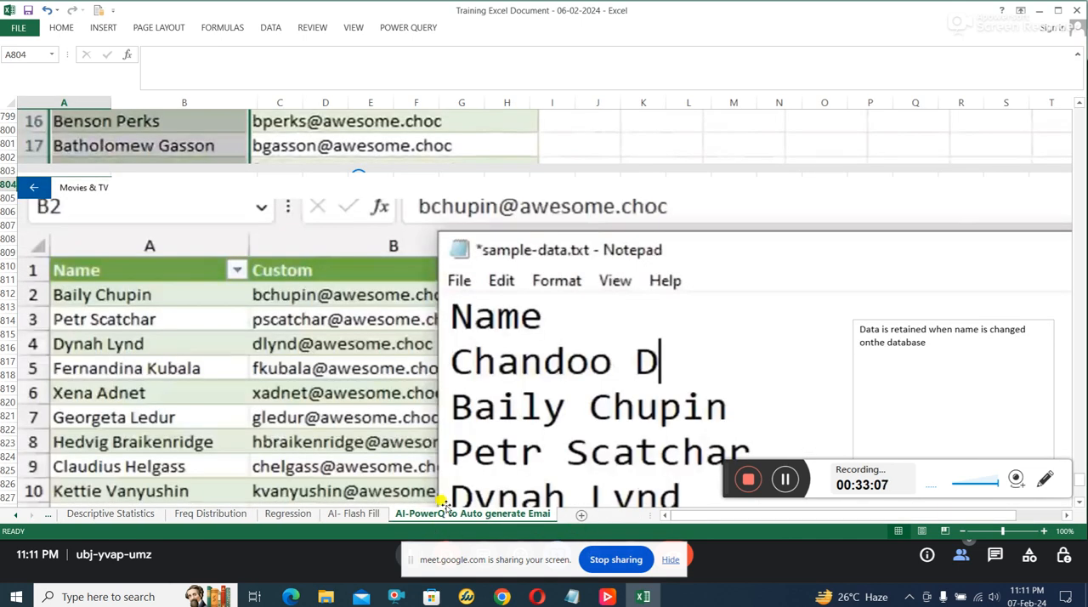
left_click(17, 515)
left_click(17, 515)
left_click(17, 515)
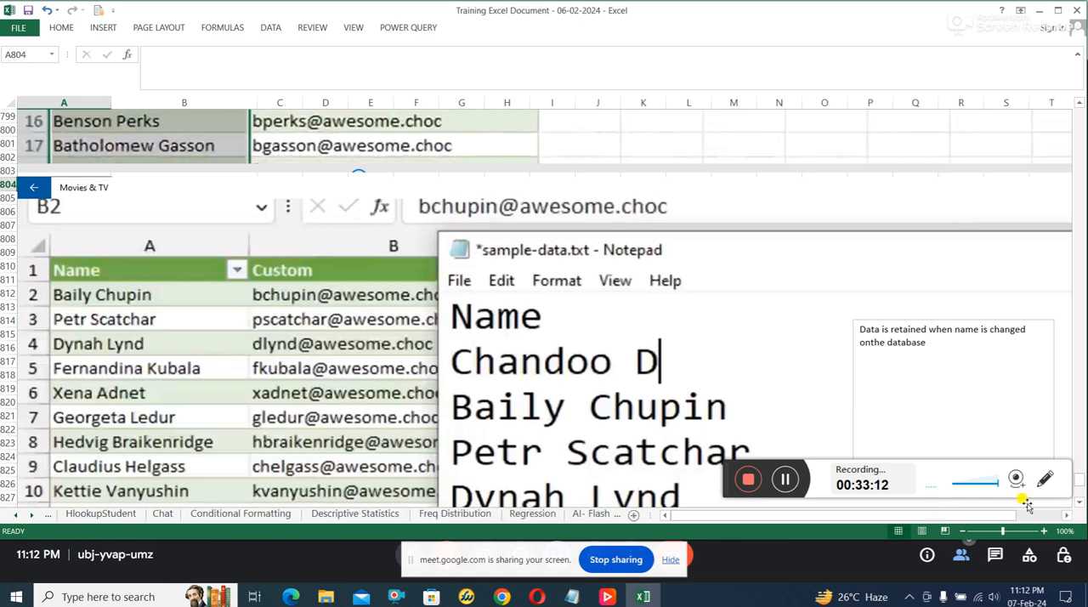